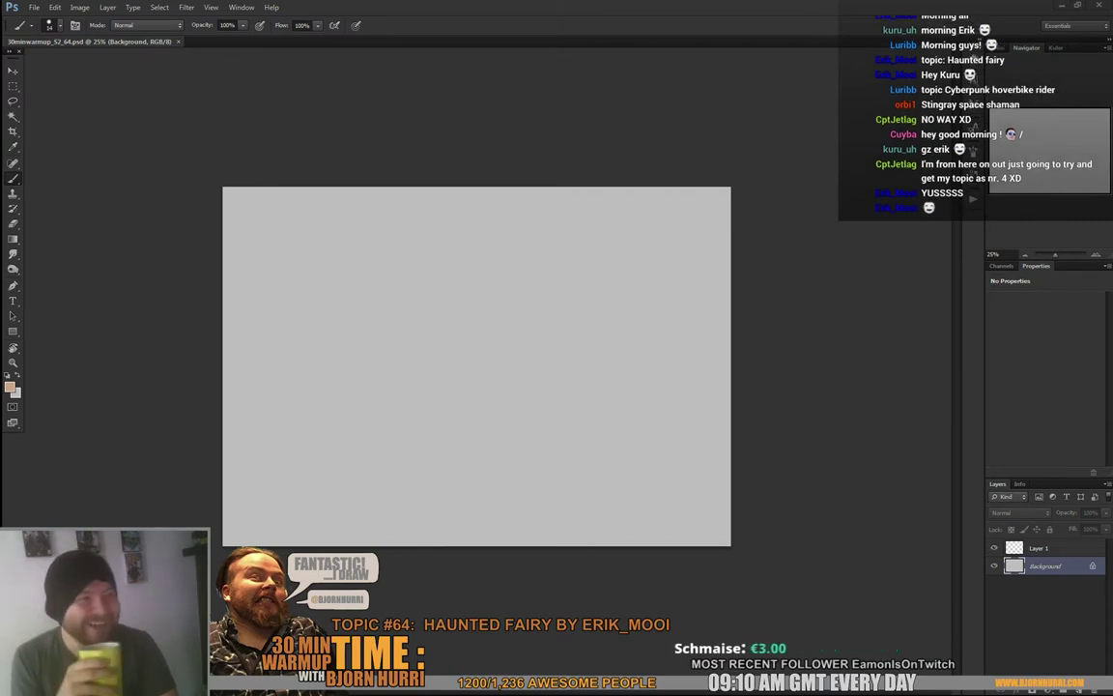
Rotate the canvas 90° clockwise to portrait and add a new layer above Layer 1
click(79, 7)
mouse_move(124, 113)
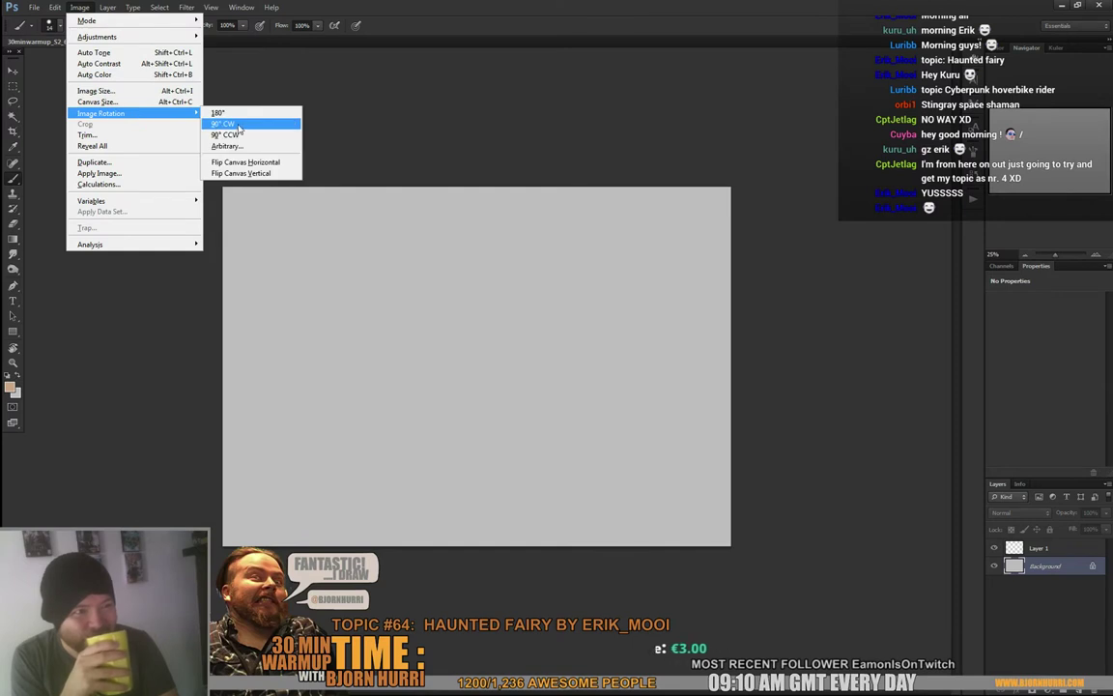
click(232, 124)
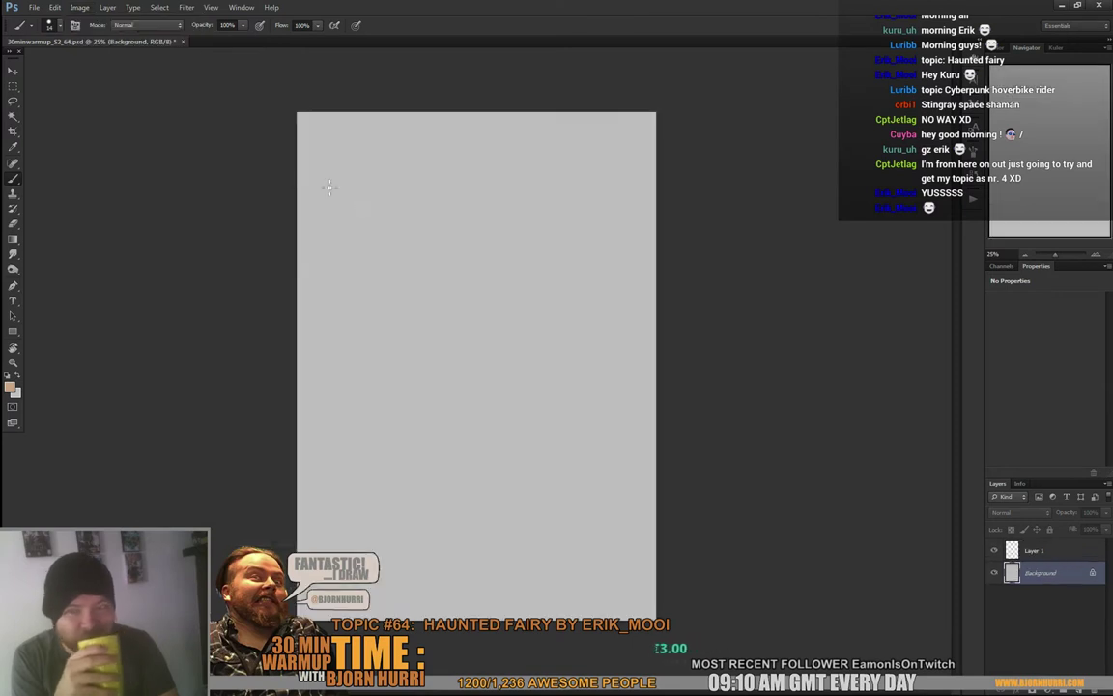
click(1039, 551)
key(ctrl+shift+alt+n)
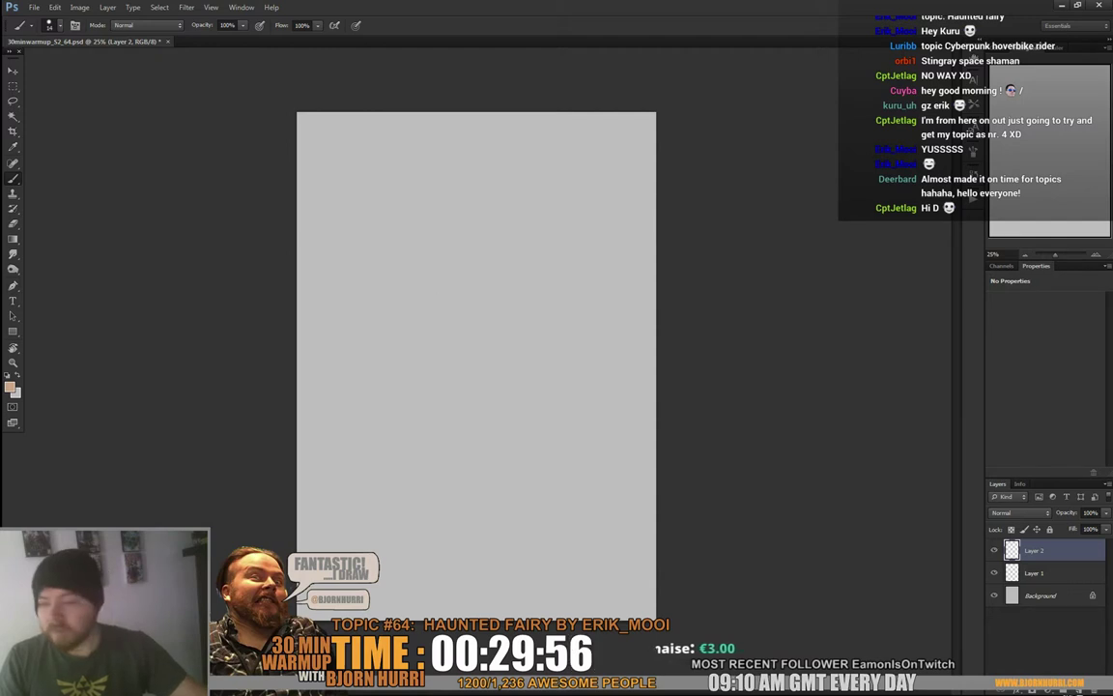
Rough in the fairy's head and jaw in peach on the new layer, using the square 80 px brush preset resized to 119 px
right_click(437, 271)
click(499, 393)
drag(489, 322, 508, 322)
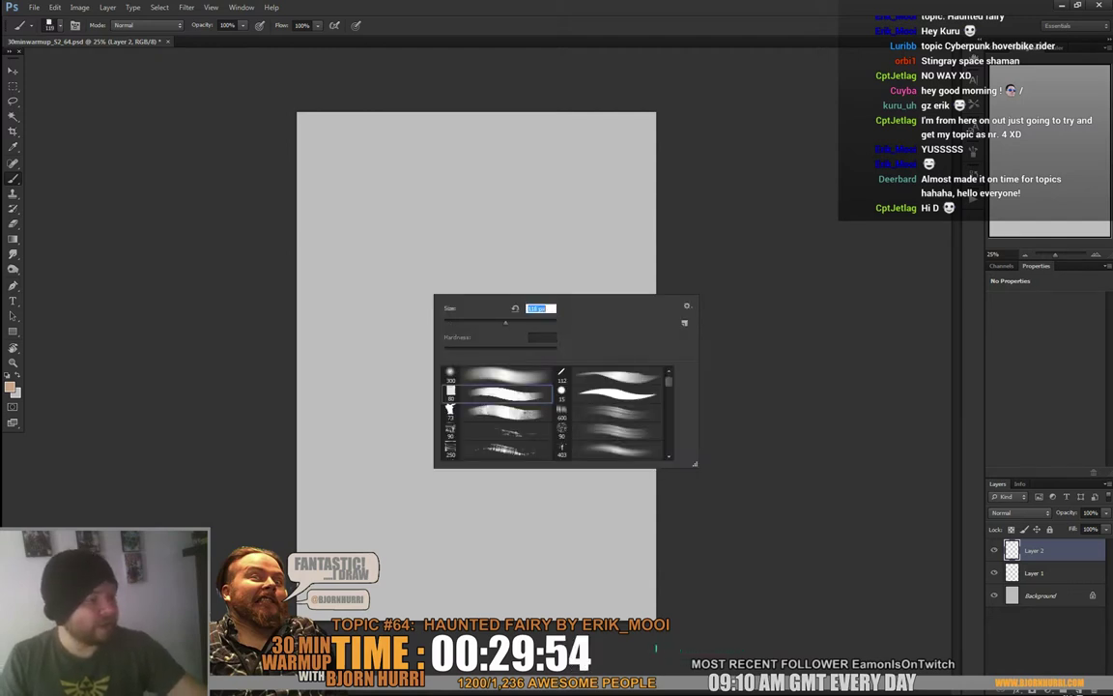
drag(395, 198, 390, 269)
mouse_move(417, 161)
mouse_down()
mouse_move(496, 172)
mouse_move(522, 193)
mouse_move(512, 222)
mouse_up()
drag(531, 160, 519, 221)
mouse_move(386, 217)
mouse_down()
mouse_move(428, 303)
mouse_move(474, 295)
mouse_up()
mouse_move(432, 328)
mouse_down()
mouse_move(498, 223)
mouse_move(524, 247)
mouse_move(427, 291)
mouse_move(457, 313)
mouse_move(513, 300)
mouse_move(562, 315)
mouse_move(554, 290)
mouse_move(531, 337)
mouse_move(578, 307)
mouse_up()
Sketch faint neck, shoulder and chest lines below the head with a 34 px brush
right_click(577, 335)
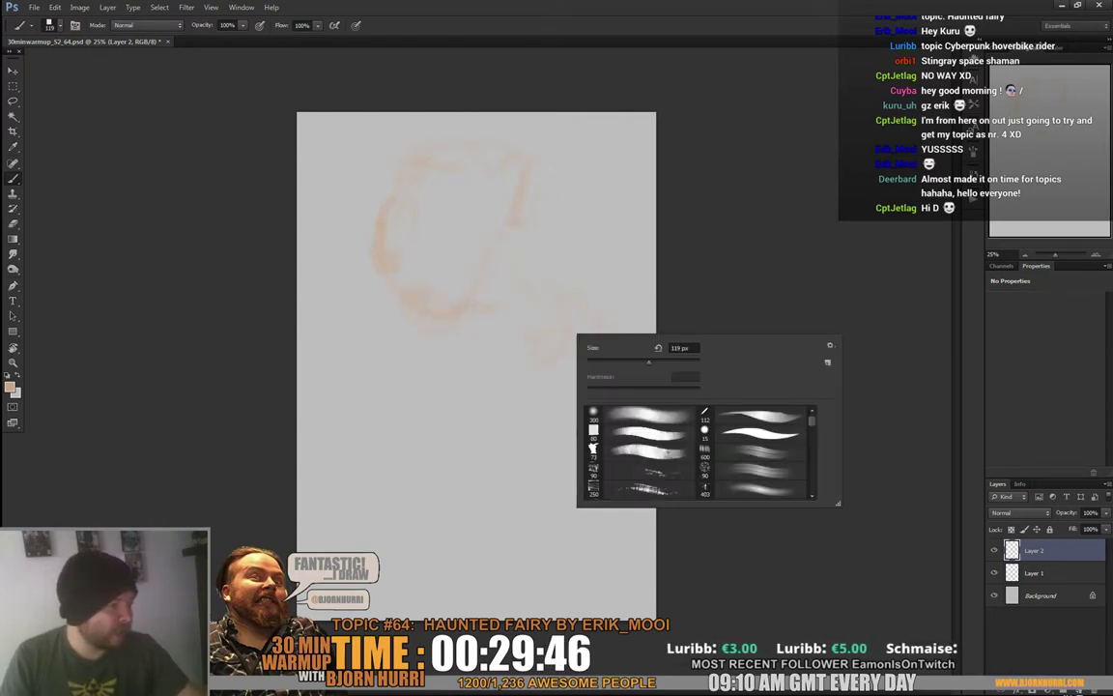
drag(649, 361, 628, 362)
click(544, 345)
drag(493, 350, 509, 400)
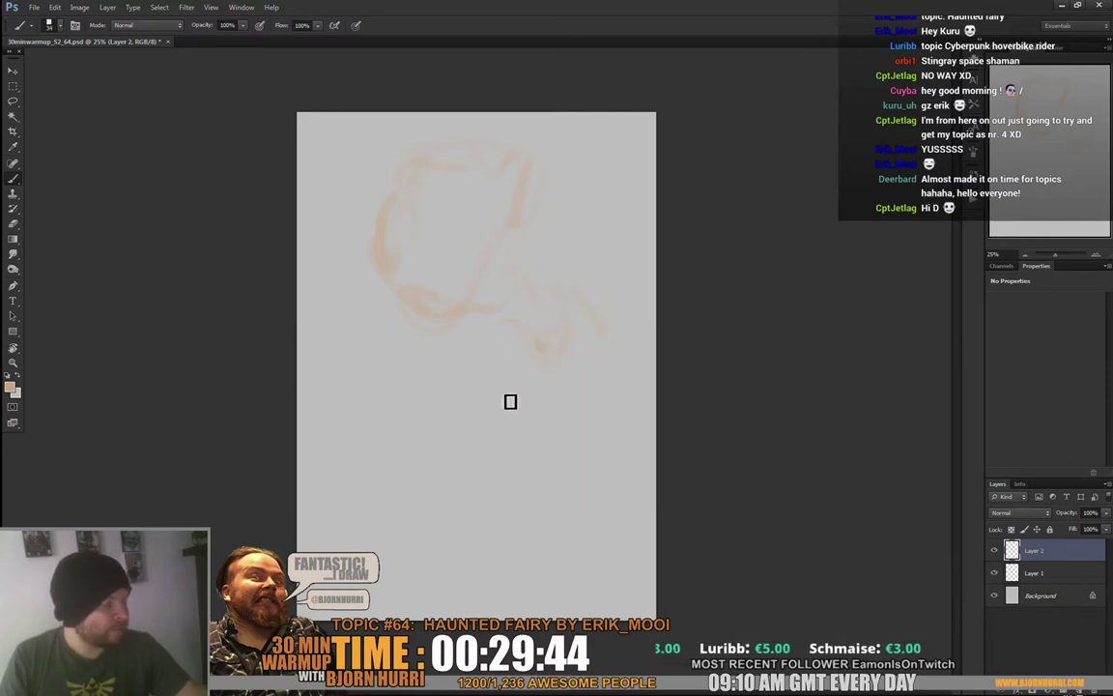
mouse_move(587, 264)
mouse_down()
mouse_move(625, 334)
mouse_move(567, 294)
mouse_move(516, 329)
mouse_up()
Block in the chest, arm and lower body below the head with a 195 px brush
right_click(548, 345)
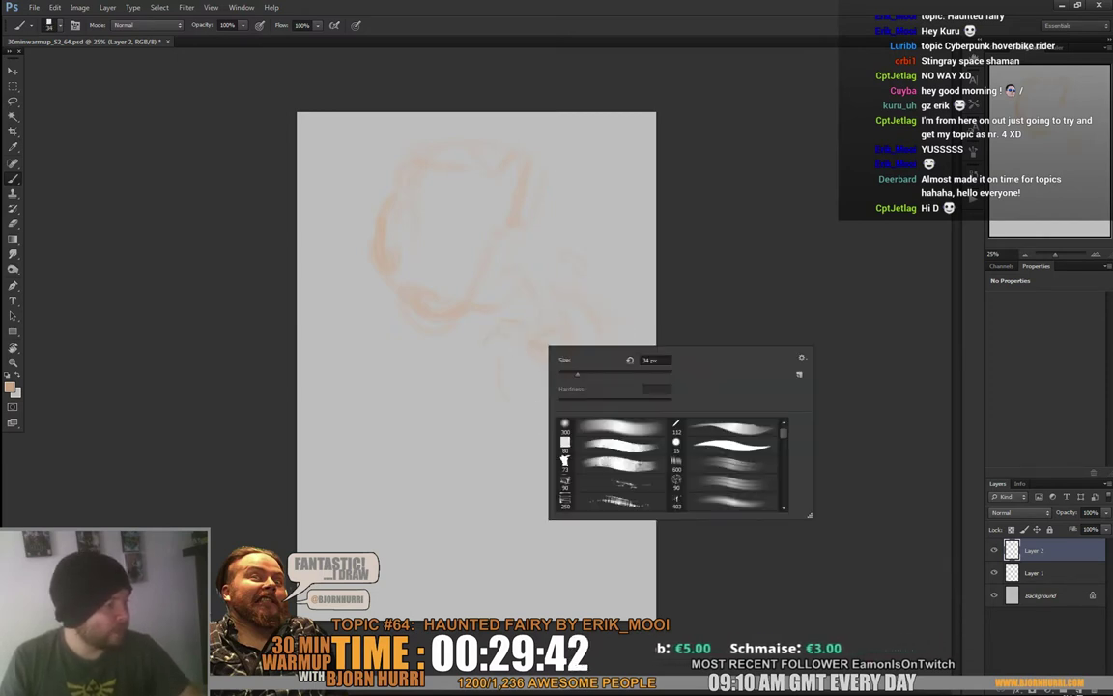
drag(577, 375, 619, 374)
click(511, 323)
drag(511, 325, 541, 351)
drag(502, 382, 439, 409)
mouse_move(428, 467)
mouse_down()
mouse_move(400, 489)
mouse_move(501, 450)
mouse_up()
drag(557, 447, 579, 429)
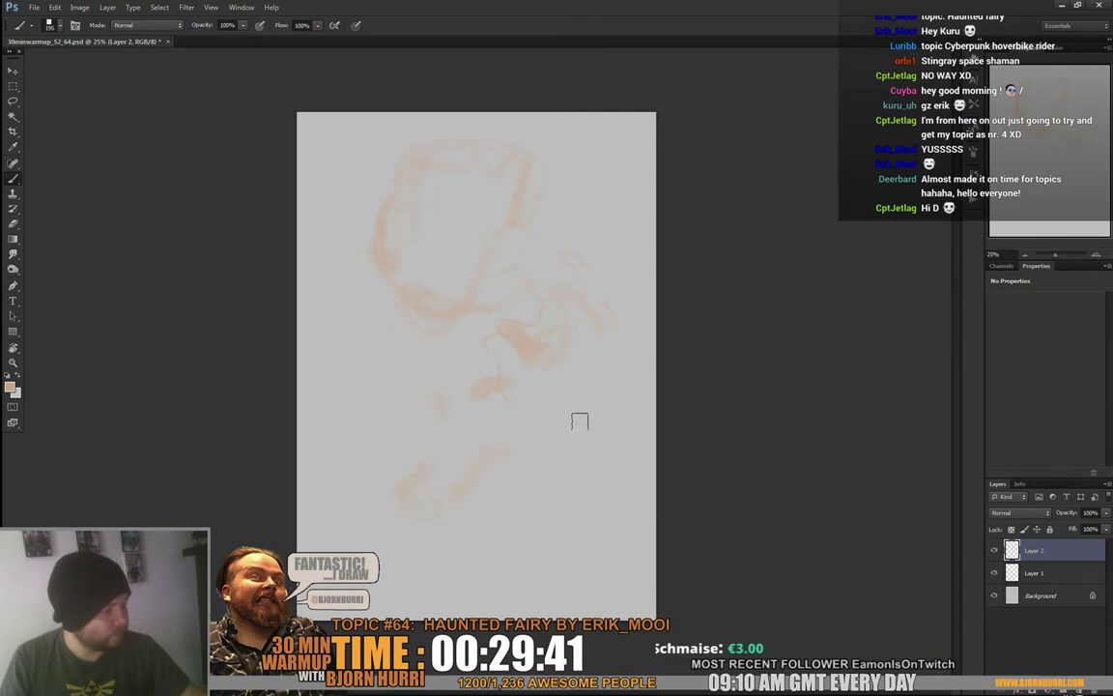
drag(592, 384, 579, 326)
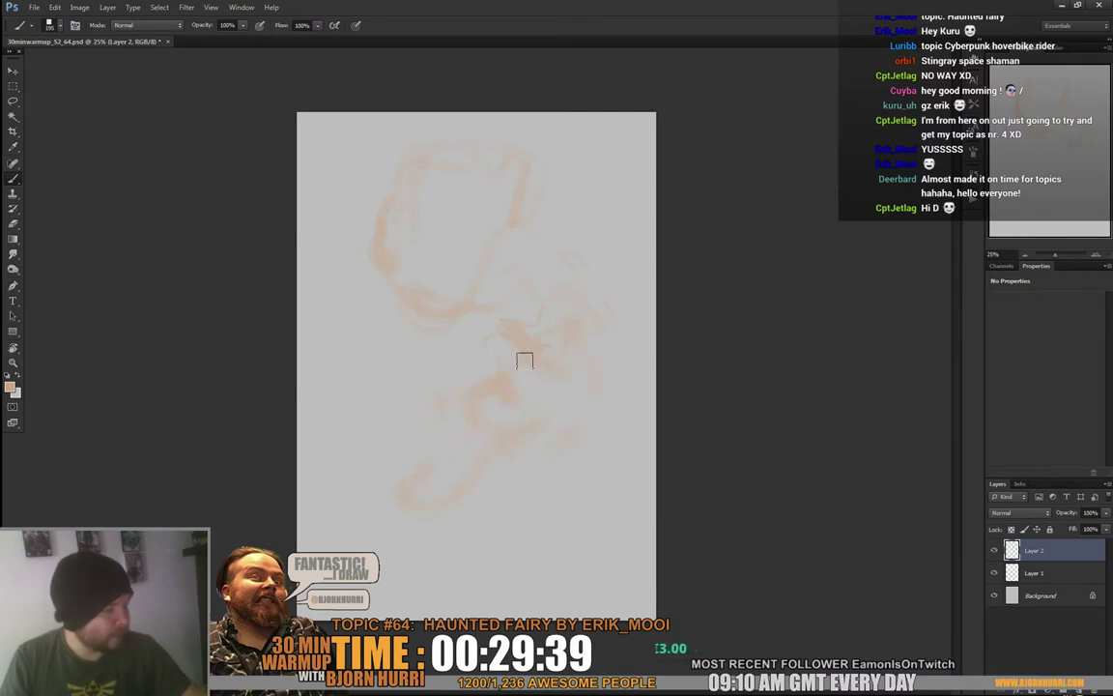
Shift the sketch left and slightly down, and rough in the curved back, hip and folded leg
key(v)
drag(522, 321, 478, 333)
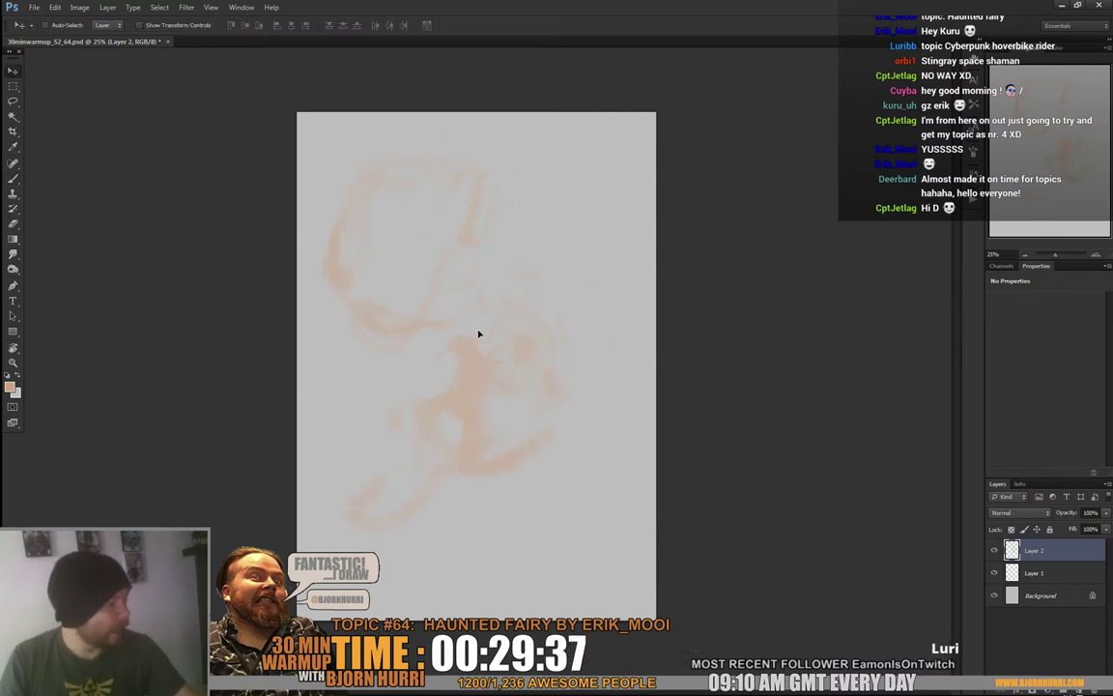
key(b)
drag(552, 309, 610, 421)
drag(531, 381, 574, 428)
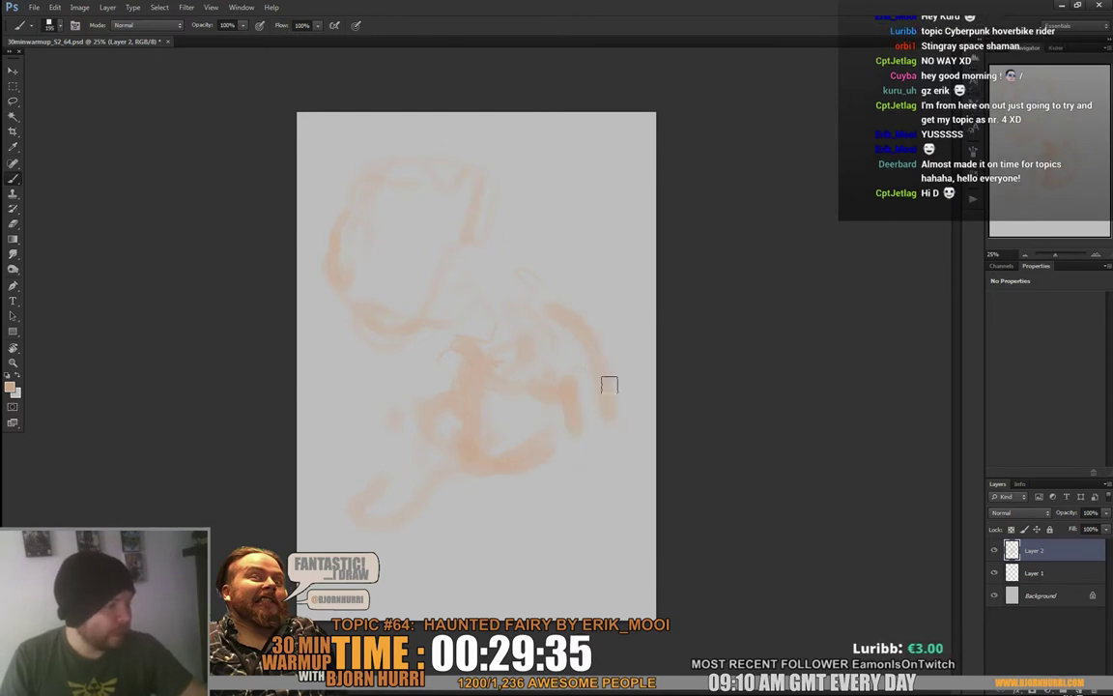
mouse_move(581, 376)
mouse_down()
mouse_move(589, 470)
mouse_move(581, 460)
mouse_move(637, 469)
mouse_move(534, 473)
mouse_up()
drag(620, 434, 638, 469)
mouse_move(547, 490)
mouse_down()
mouse_move(537, 543)
mouse_move(584, 567)
mouse_move(626, 537)
mouse_move(578, 566)
mouse_move(526, 571)
mouse_up()
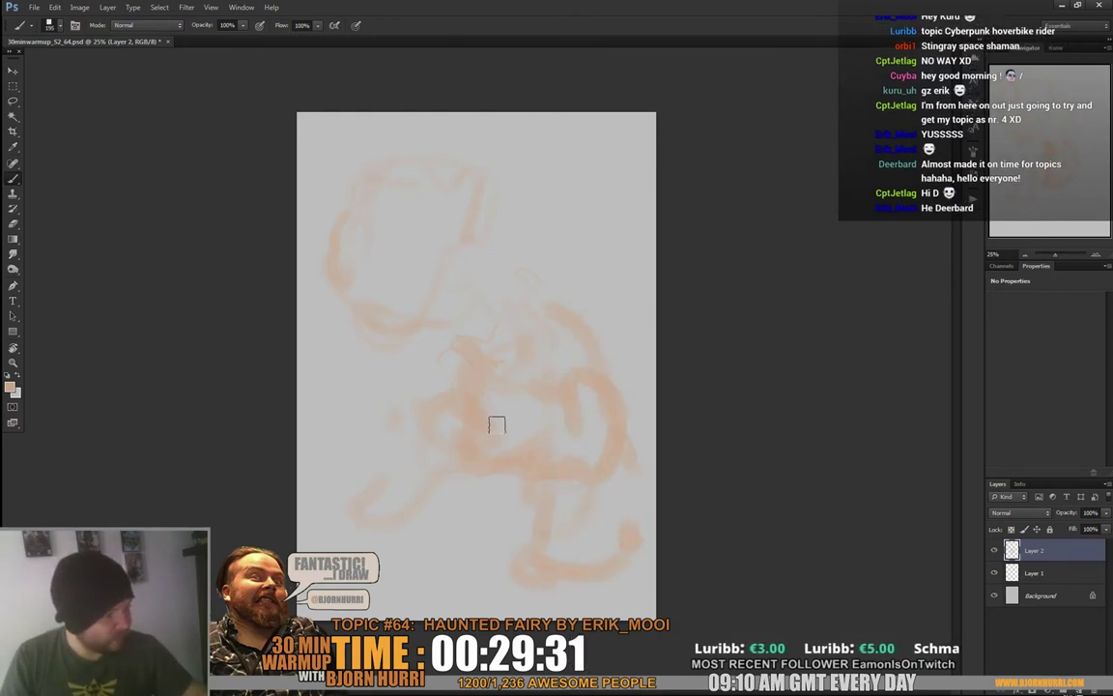
Reinforce the lower torso, arm and hand with broad peach strokes
drag(497, 425, 531, 473)
drag(465, 400, 455, 447)
drag(390, 485, 429, 516)
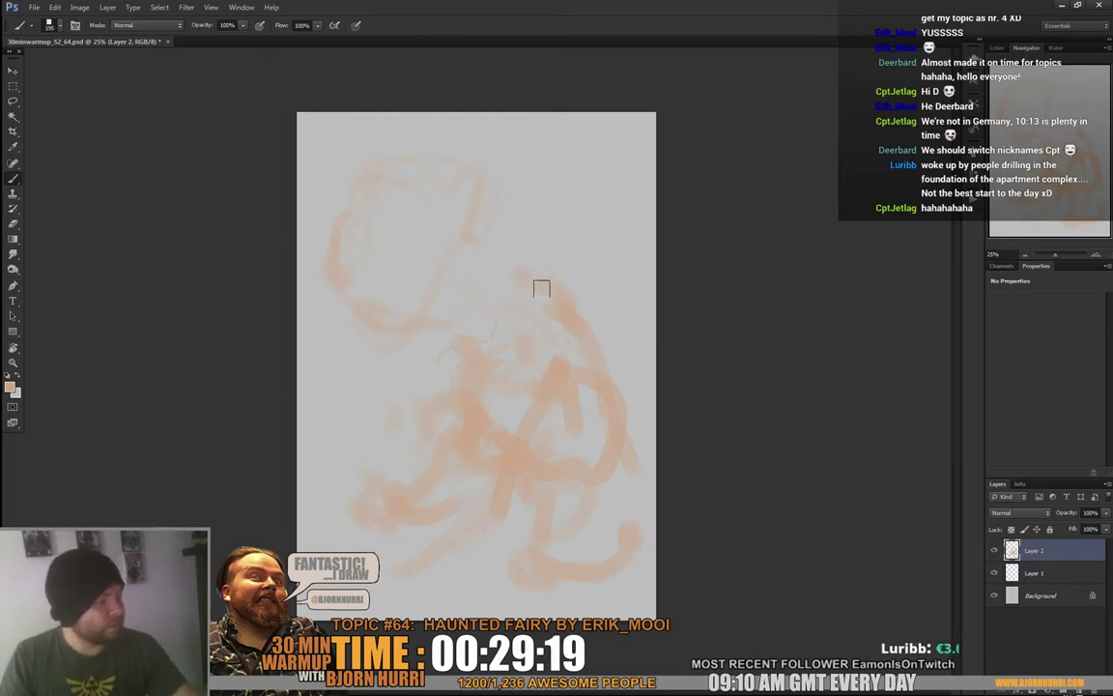
Paint the back of the neck and redefine the head as a large rounded skull outline
mouse_move(489, 238)
mouse_down()
mouse_move(495, 205)
mouse_move(458, 147)
mouse_move(388, 153)
mouse_up()
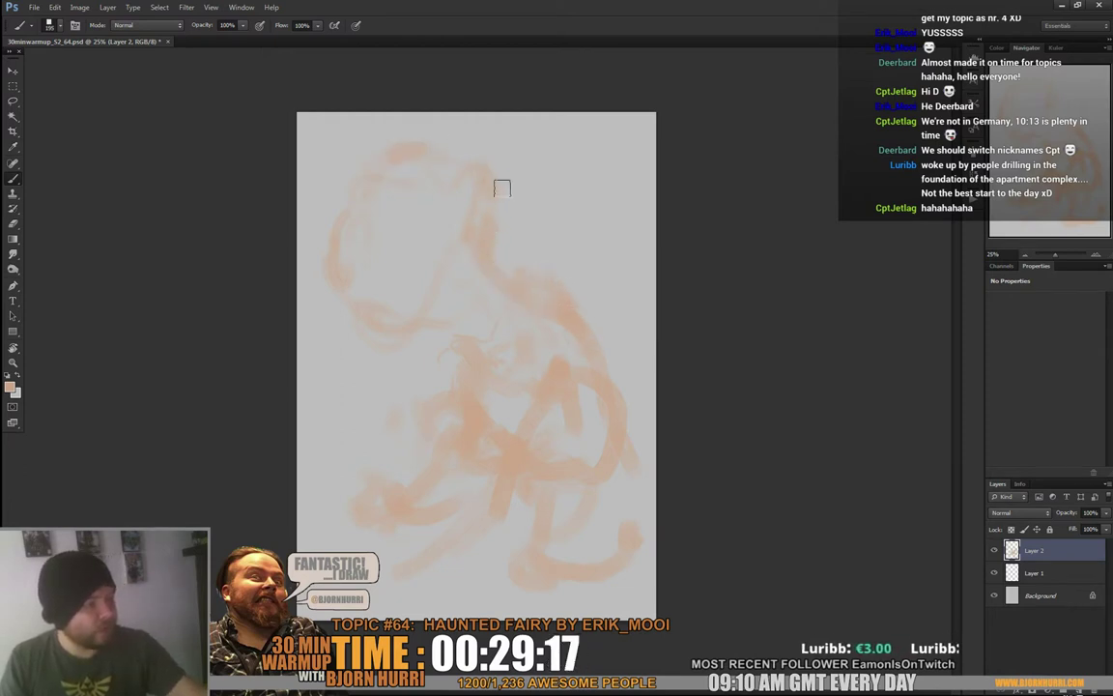
mouse_move(502, 189)
mouse_down()
mouse_move(378, 150)
mouse_move(387, 297)
mouse_up()
mouse_move(342, 236)
mouse_down()
mouse_move(343, 293)
mouse_move(366, 337)
mouse_up()
Fill the head and body into a solid peach silhouette with a 370 px brush
right_click(411, 300)
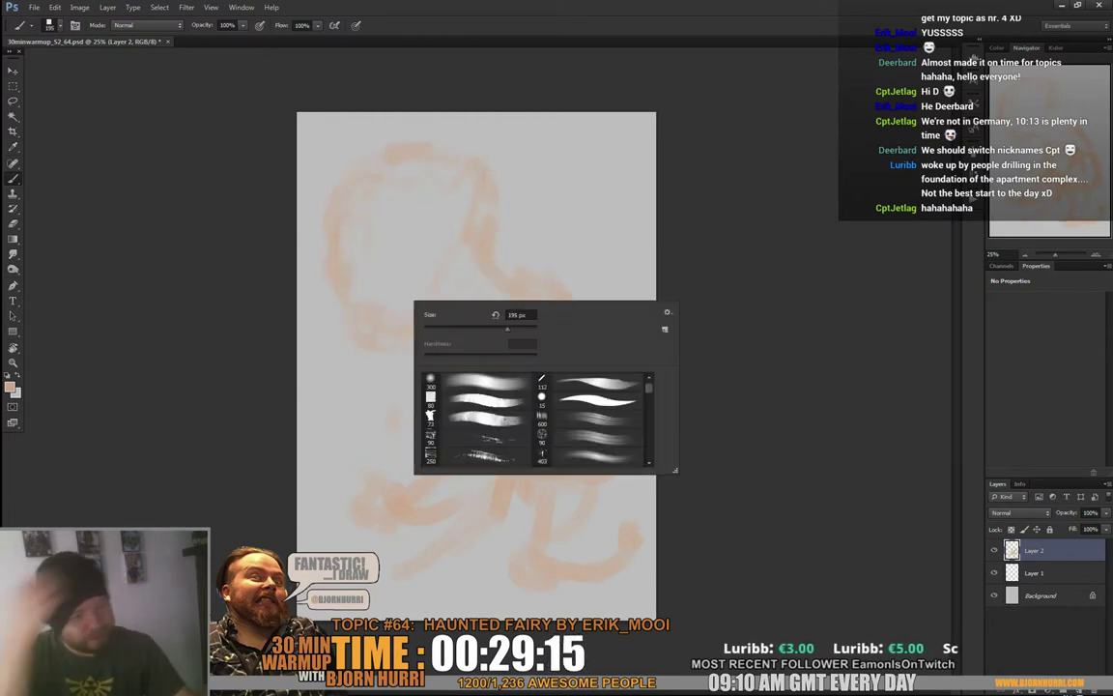
drag(507, 326, 518, 326)
click(363, 223)
mouse_move(362, 223)
mouse_down()
mouse_move(355, 259)
mouse_move(380, 279)
mouse_move(395, 280)
mouse_move(439, 230)
mouse_up()
mouse_move(431, 284)
mouse_down()
mouse_move(471, 264)
mouse_move(440, 266)
mouse_move(416, 296)
mouse_move(358, 307)
mouse_up()
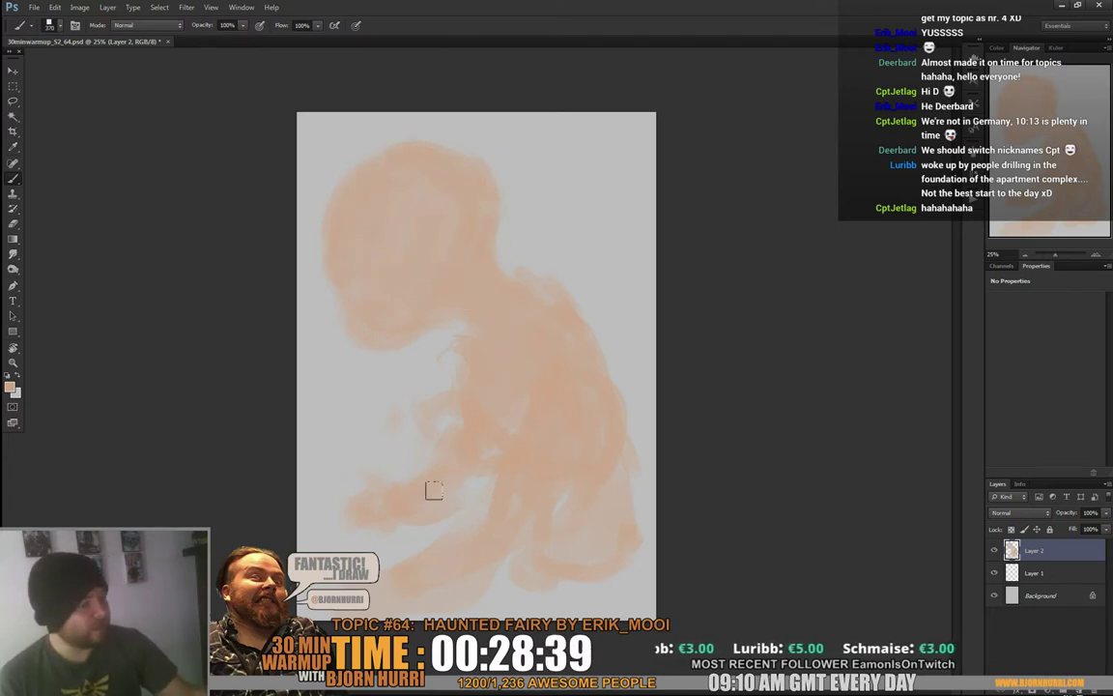
Add a new layer above the silhouette and set the foreground to a darker brown with hue 26° and saturation 44%
click(1076, 682)
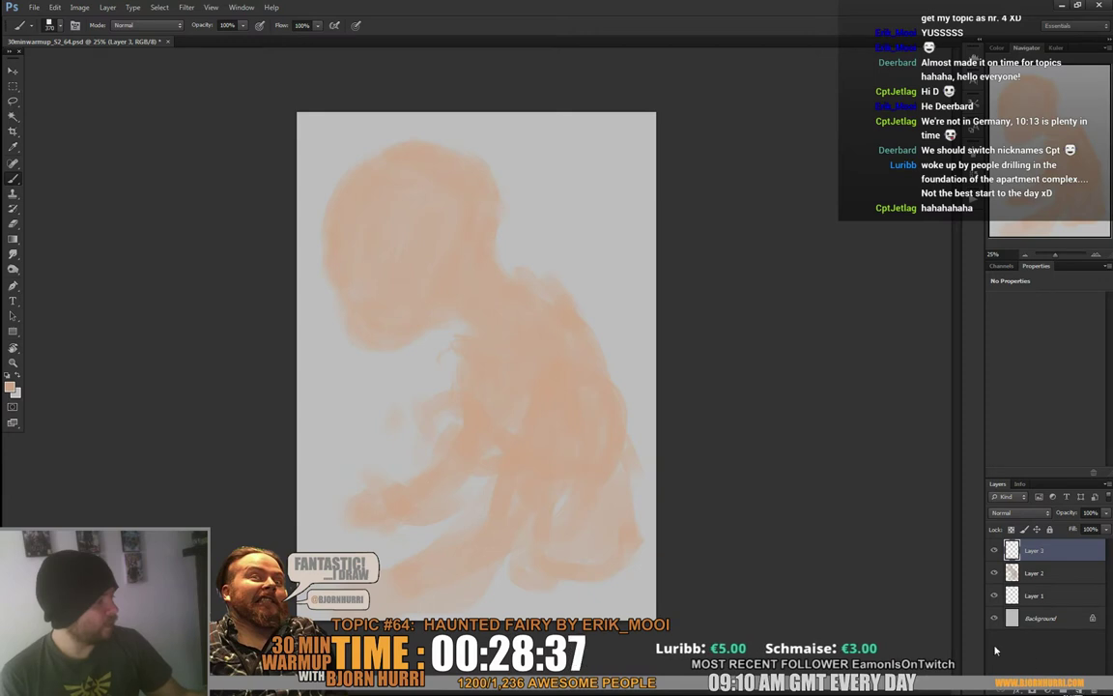
key(i)
click(10, 387)
click(135, 524)
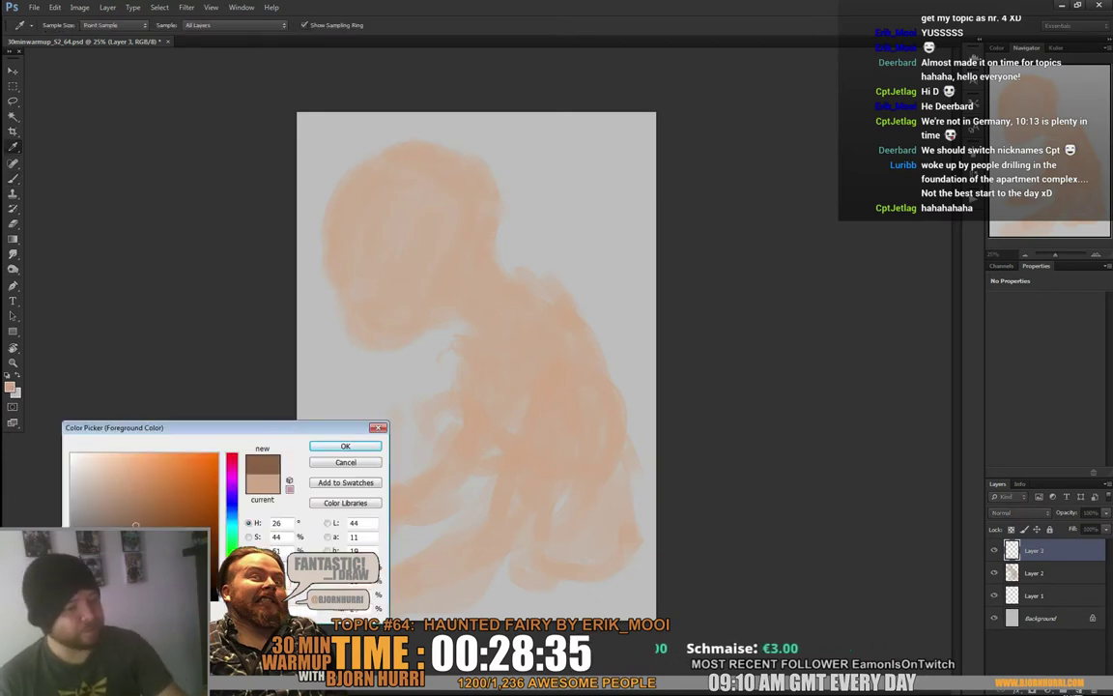
click(345, 446)
Draw the shadow under the jaw and two large round eye outlines with a 37 px brush, cleaning the edges with the Eraser
right_click(506, 317)
click(525, 344)
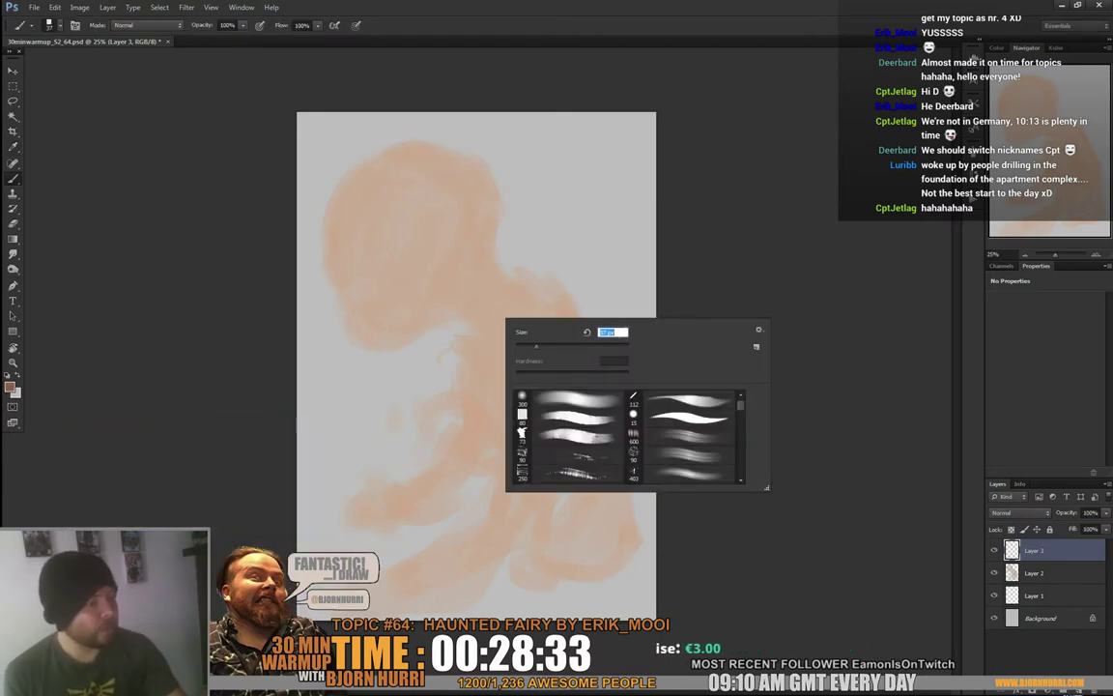
mouse_move(429, 329)
mouse_down()
mouse_move(466, 307)
mouse_move(440, 330)
mouse_move(454, 320)
mouse_up()
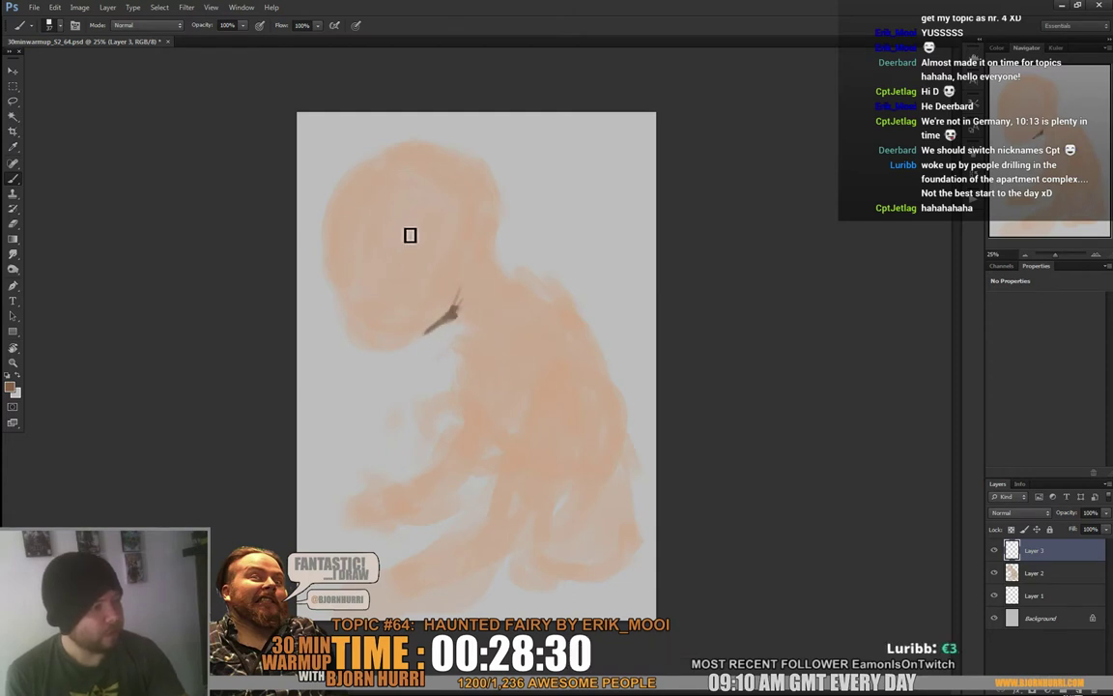
mouse_move(386, 247)
mouse_down()
mouse_move(424, 232)
mouse_move(436, 258)
mouse_up()
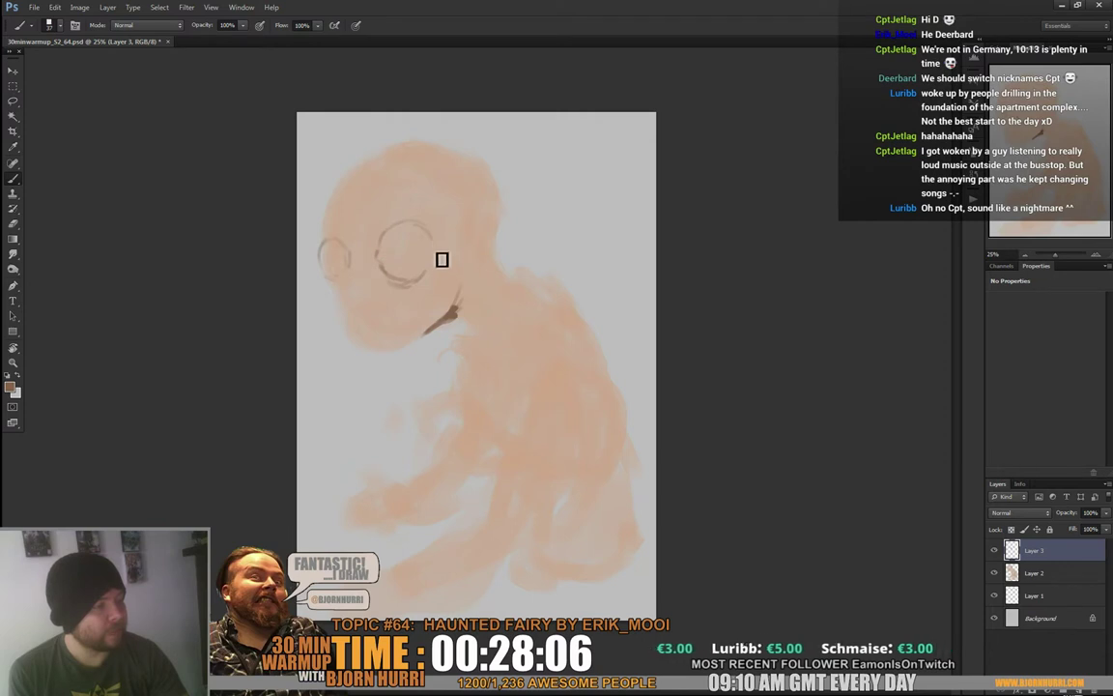
drag(436, 275, 406, 282)
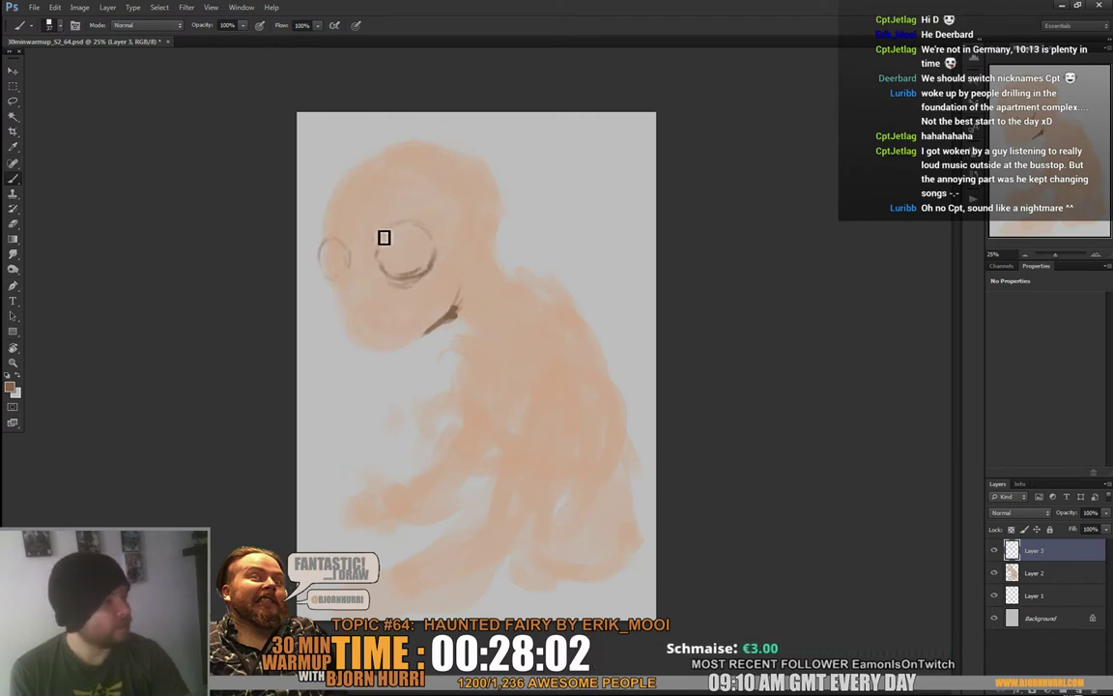
mouse_move(383, 237)
mouse_down()
mouse_move(430, 221)
mouse_move(439, 236)
mouse_up()
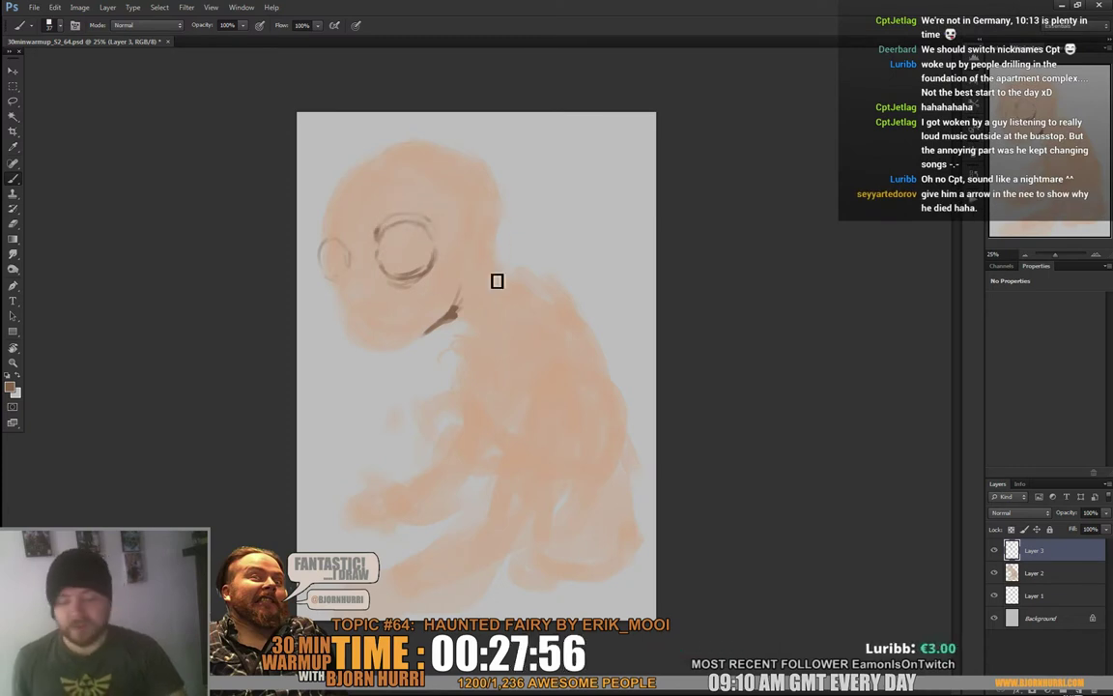
key(e)
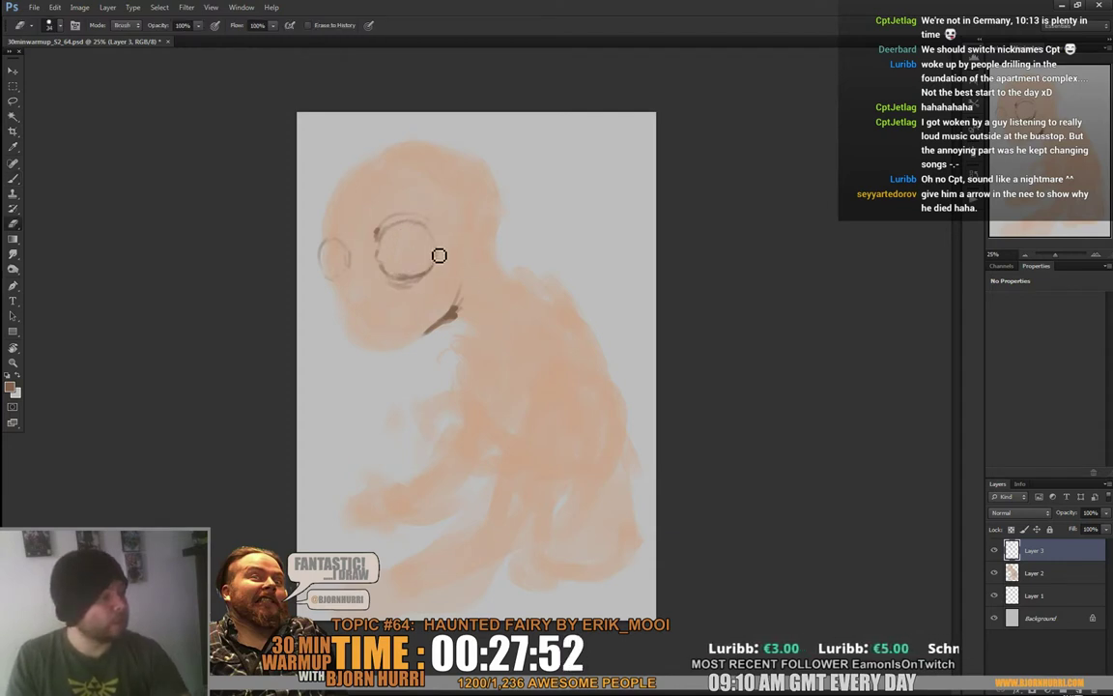
key(b)
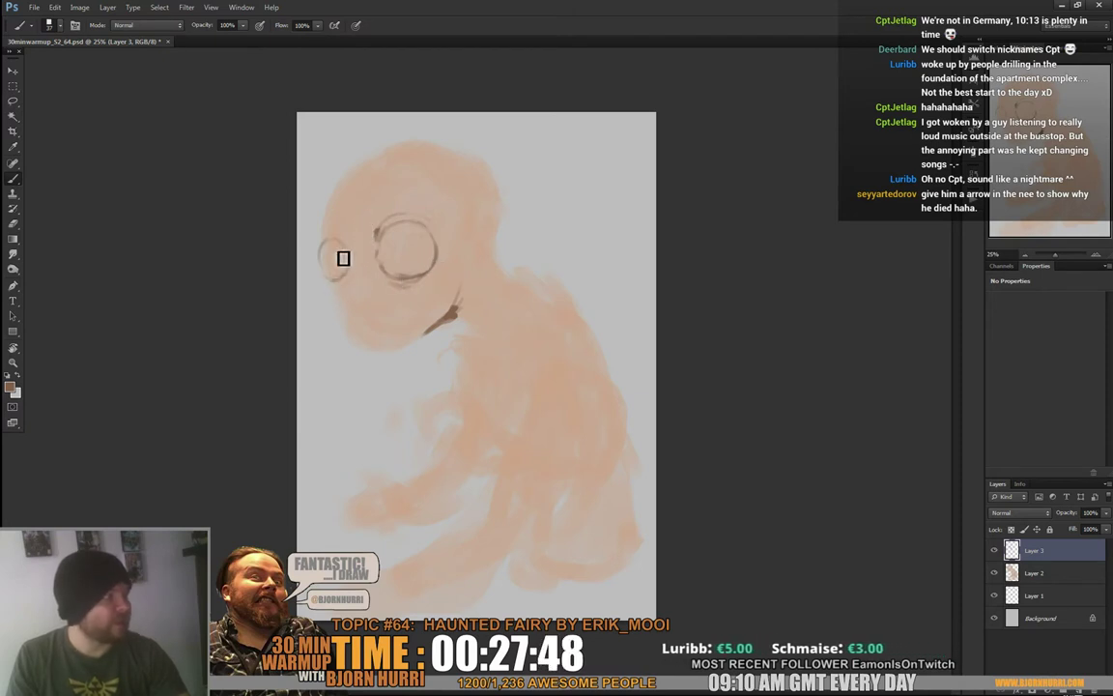
Shade the chin and jawline and mark the neck tendons with a 54 px brush
right_click(408, 309)
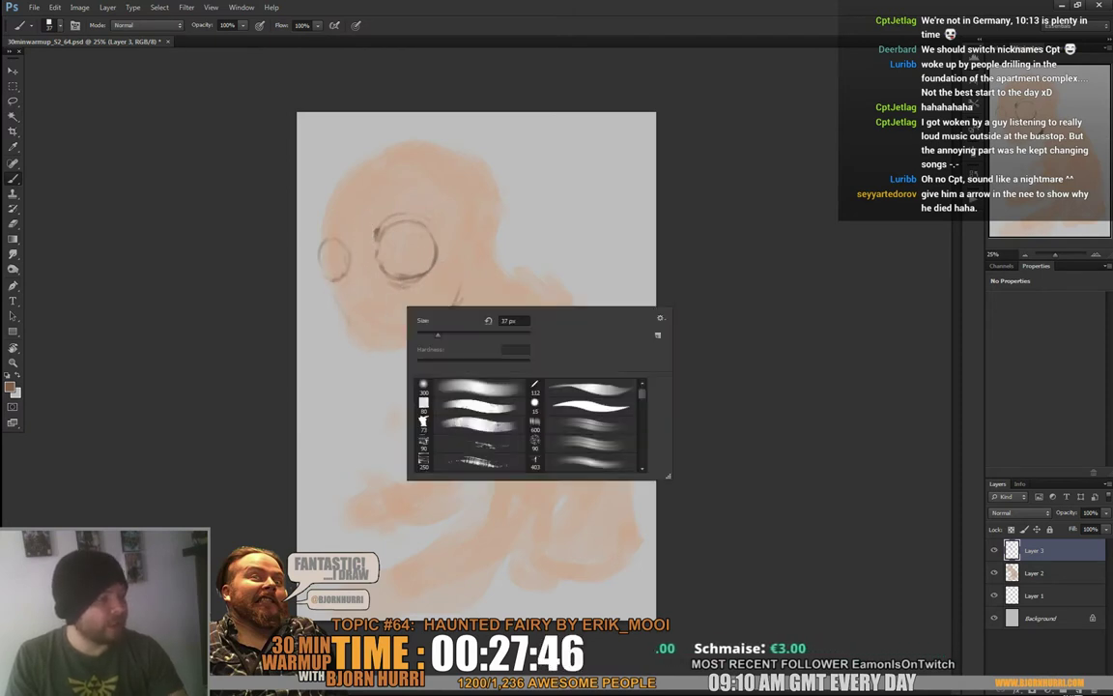
click(363, 326)
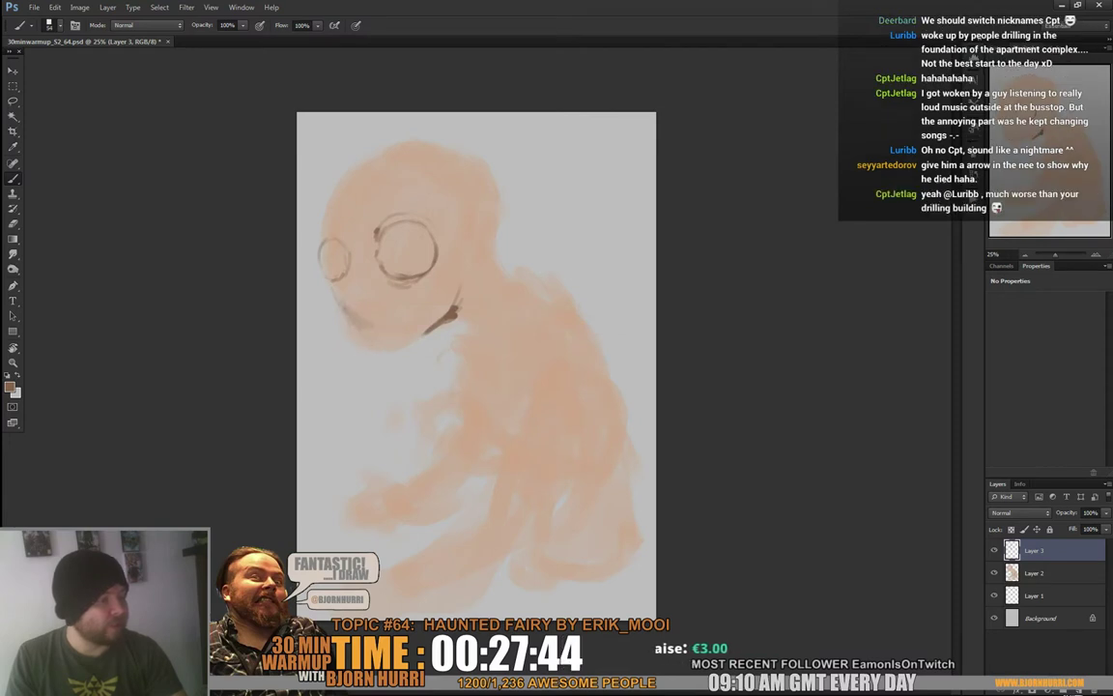
mouse_move(329, 293)
mouse_down()
mouse_move(380, 343)
mouse_move(453, 328)
mouse_up()
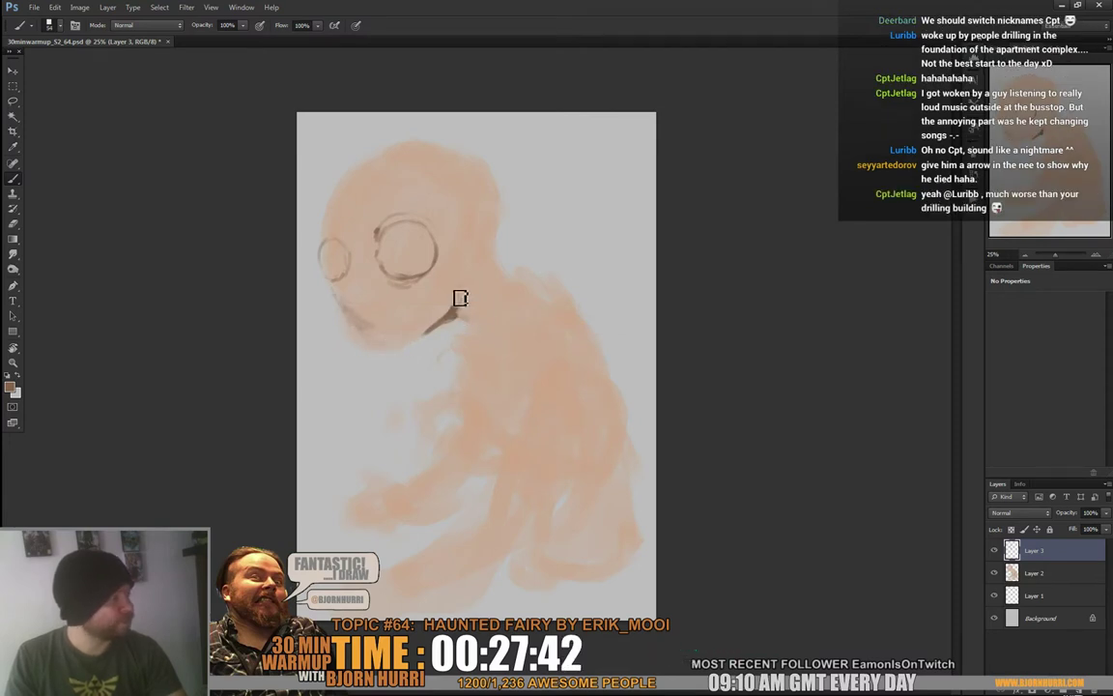
drag(480, 281, 482, 343)
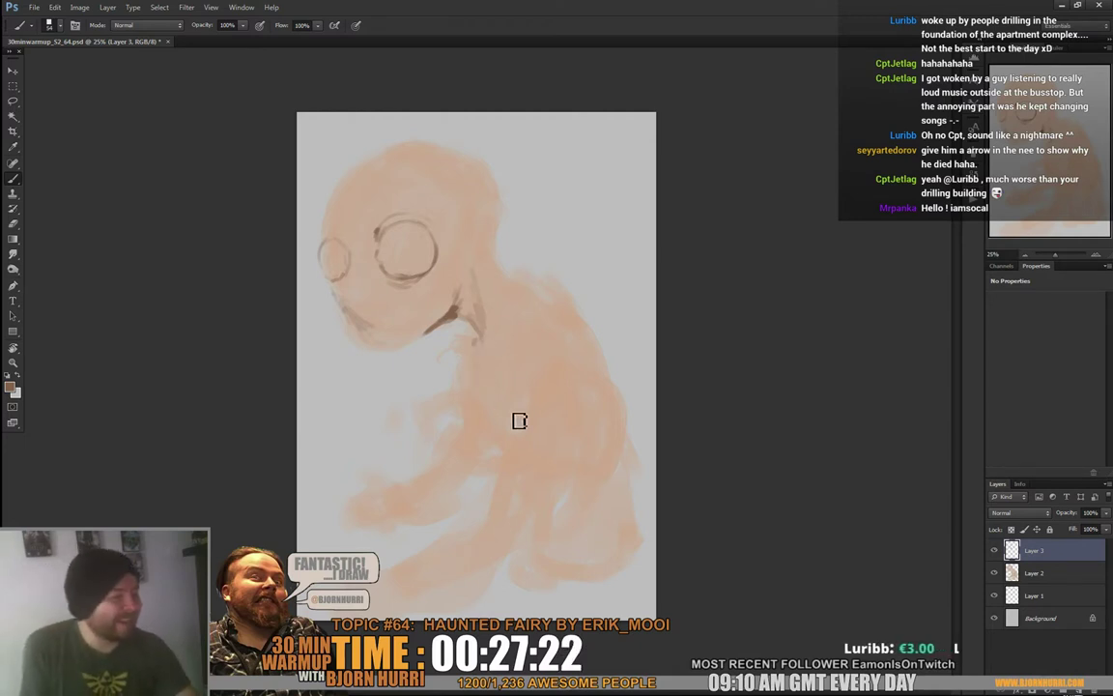
Paint the chest and upper-arm contours, and shade the jaw and shoulder with a 100 px brush
drag(523, 430, 526, 379)
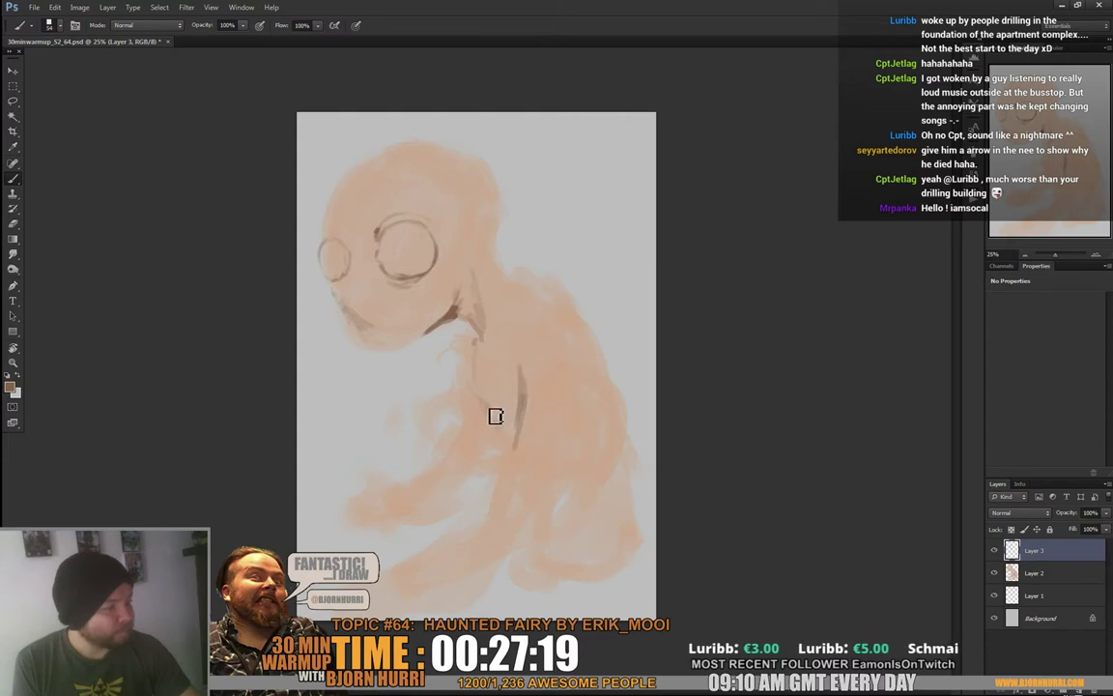
mouse_move(494, 436)
mouse_down()
mouse_move(486, 407)
mouse_move(482, 462)
mouse_move(485, 417)
mouse_up()
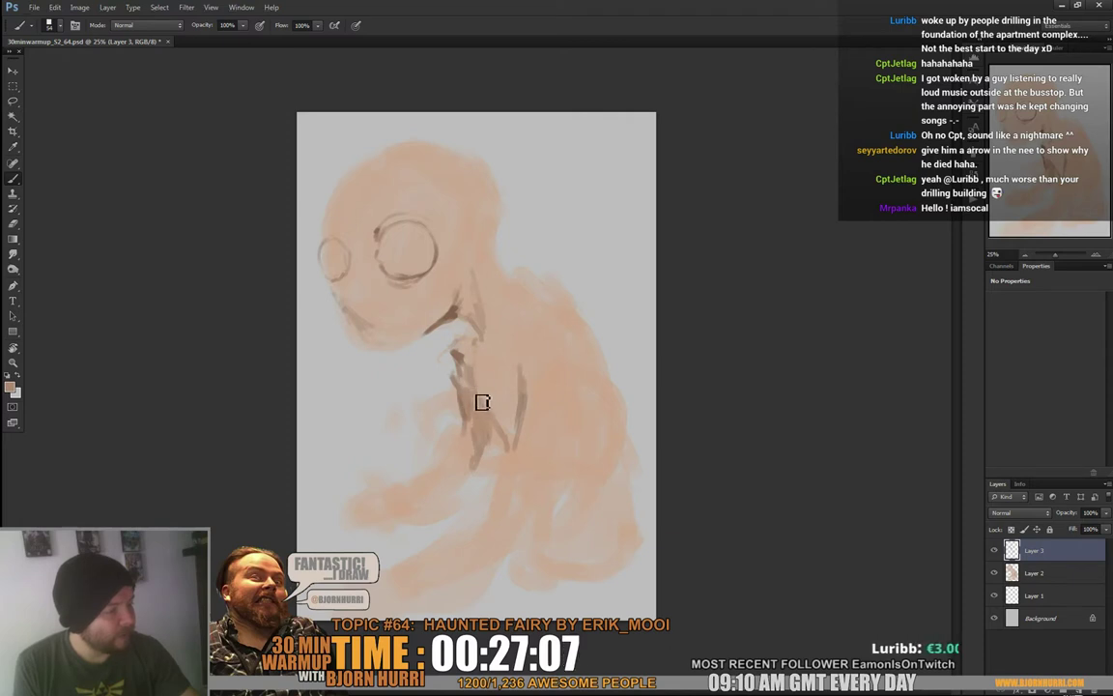
right_click(483, 299)
key(Escape)
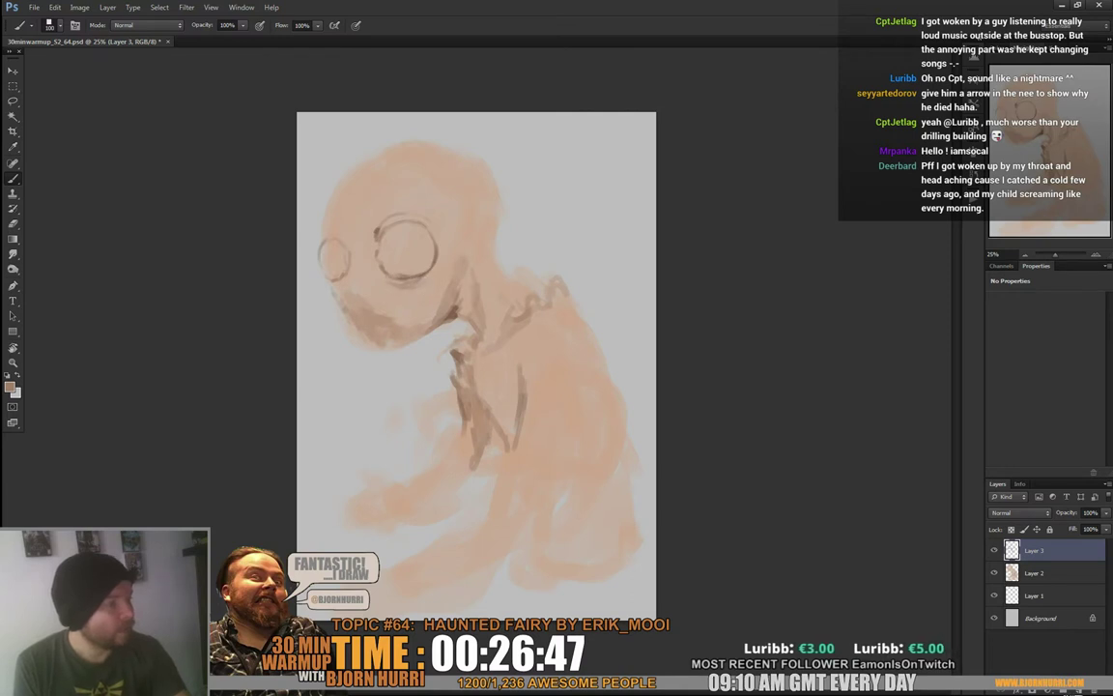
Fill both round eyes with flat brown using a 168 px brush
right_click(452, 271)
click(392, 241)
mouse_move(392, 241)
mouse_down()
mouse_move(430, 242)
mouse_move(412, 262)
mouse_move(389, 260)
mouse_move(401, 231)
mouse_move(425, 231)
mouse_move(416, 264)
mouse_move(343, 258)
mouse_up()
key(bracketleft)
key(bracketleft)
key(bracketleft)
Shade the brow and socket area around both eyes with brown tones, using a brush of up to 170 px
right_click(411, 242)
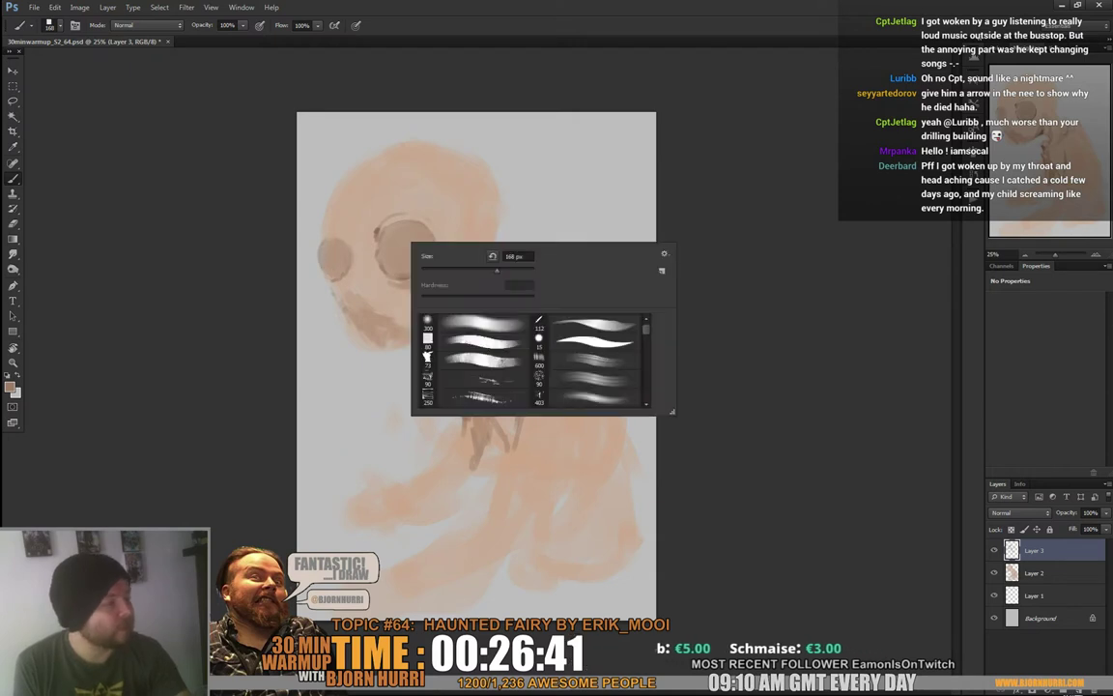
key(Return)
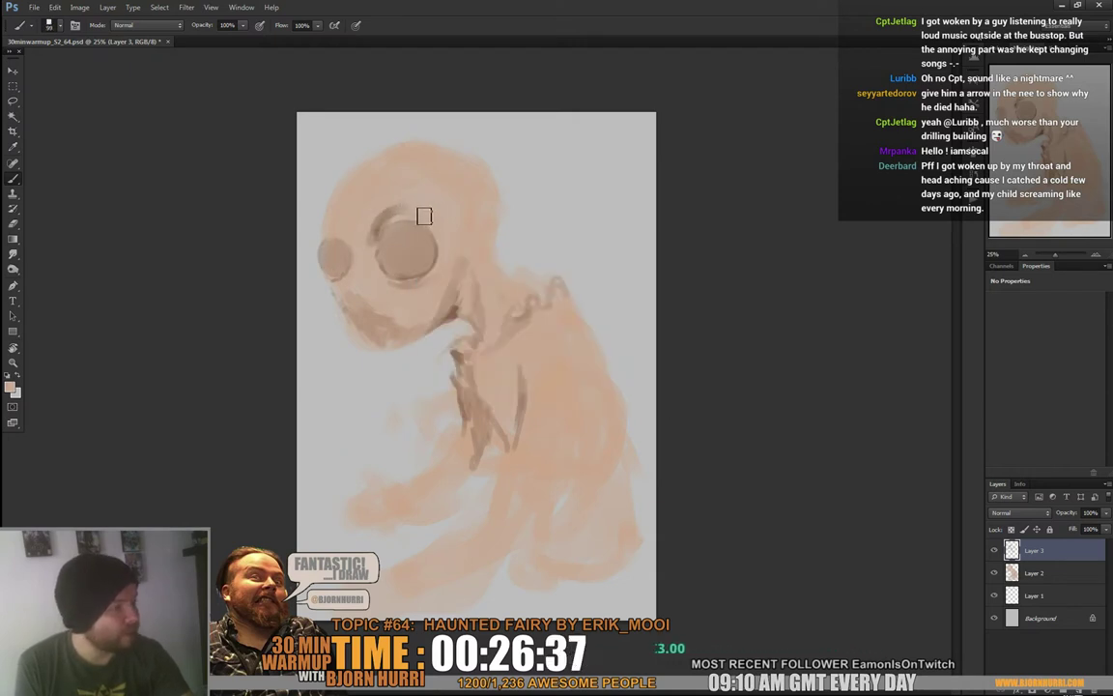
right_click(405, 218)
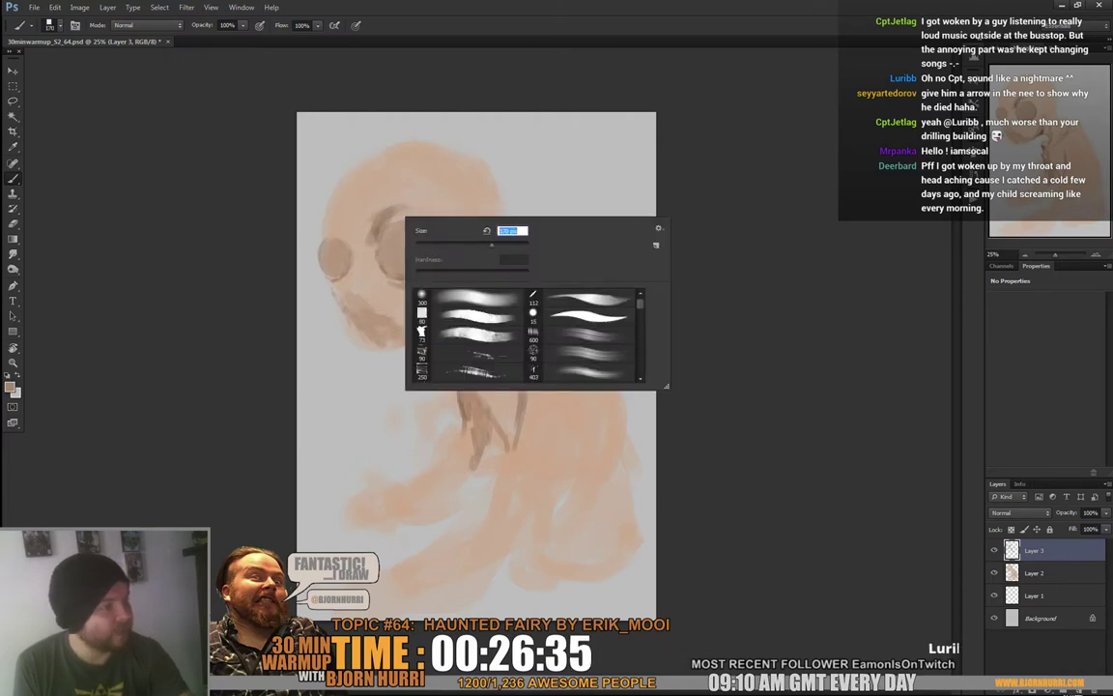
click(329, 188)
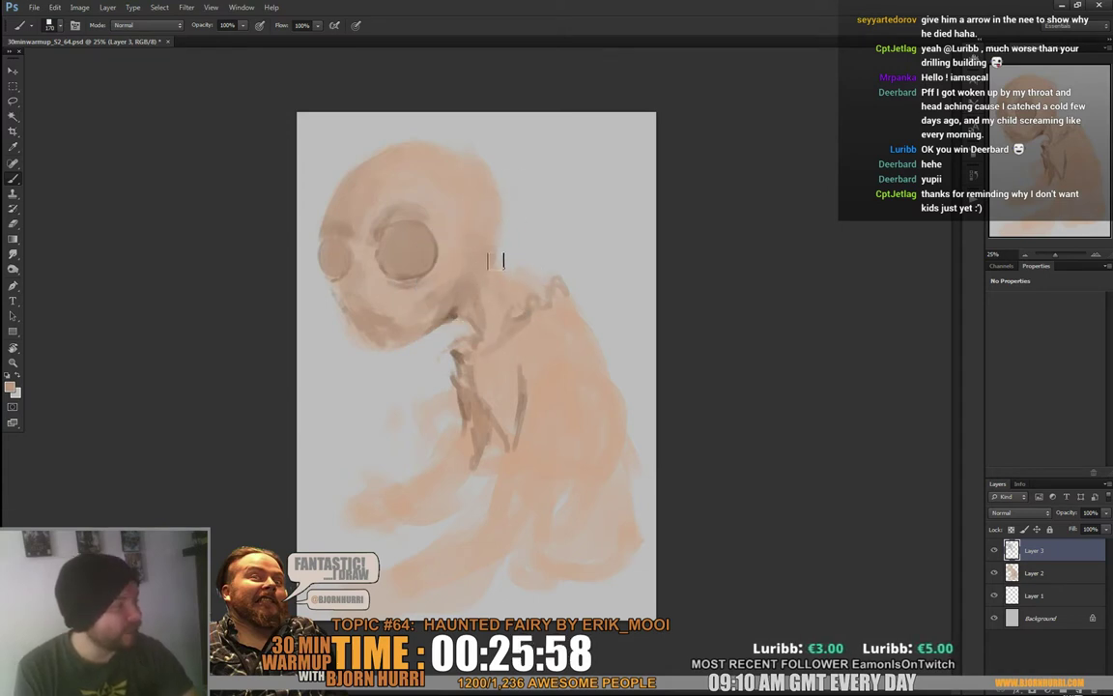
Paint the neck, collarbone, upper shoulder and chest shading with a 62 px brush, blending with sampled skin tones
right_click(556, 311)
drag(640, 338, 609, 338)
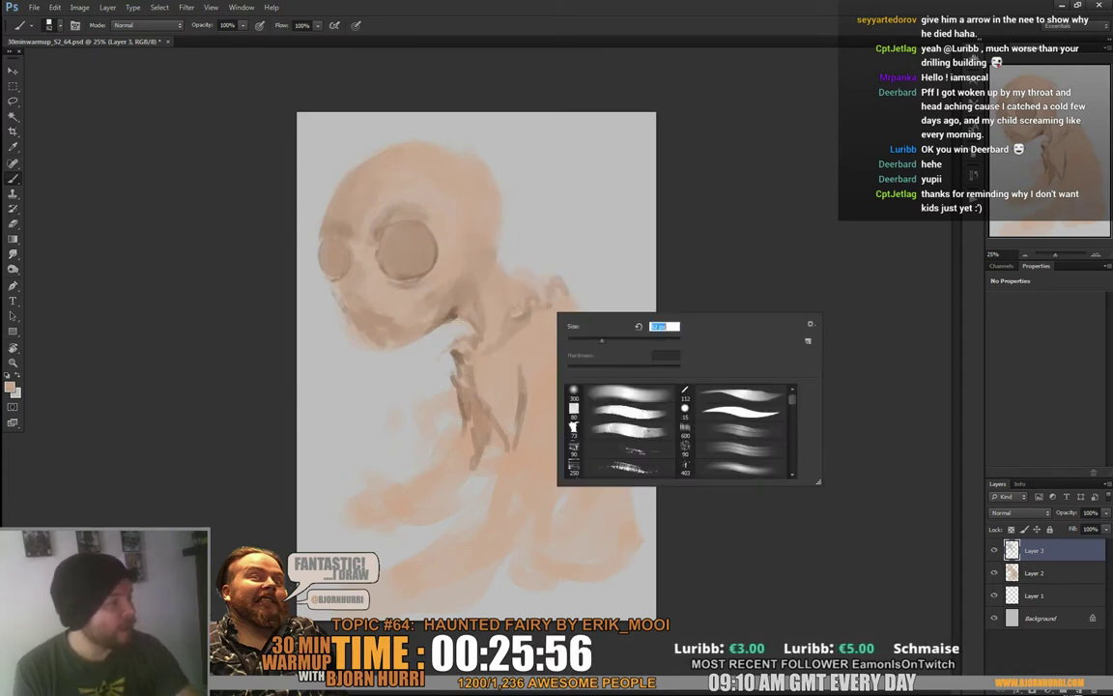
key(Return)
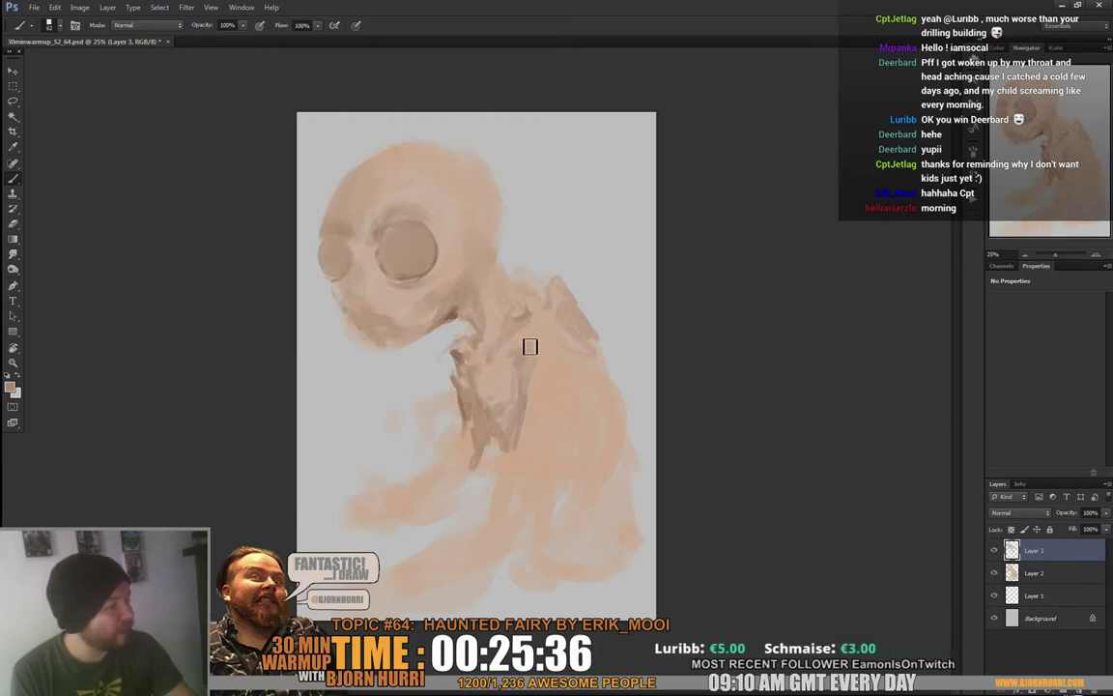
alt+click(522, 307)
alt+click(523, 314)
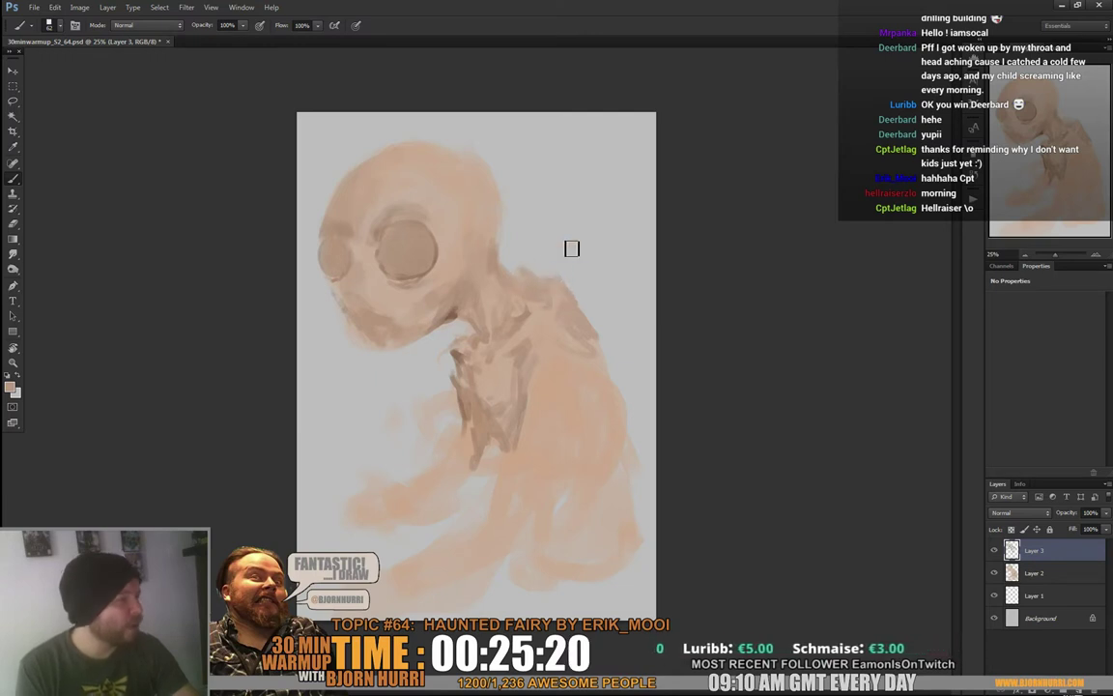
right_click(590, 350)
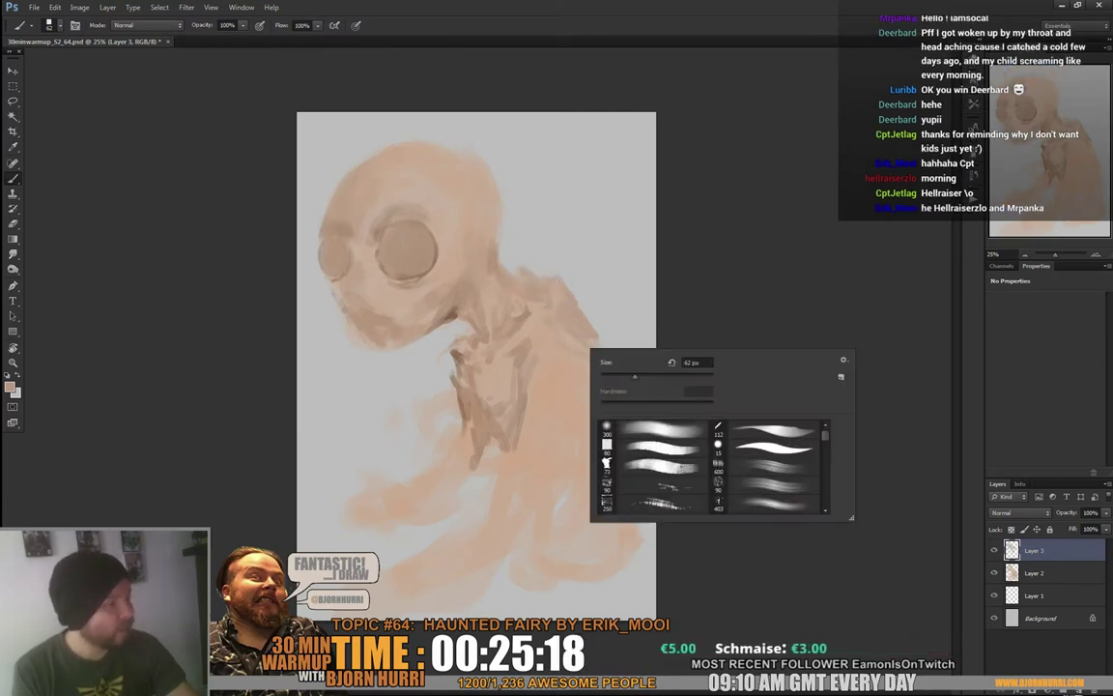
alt+click(501, 326)
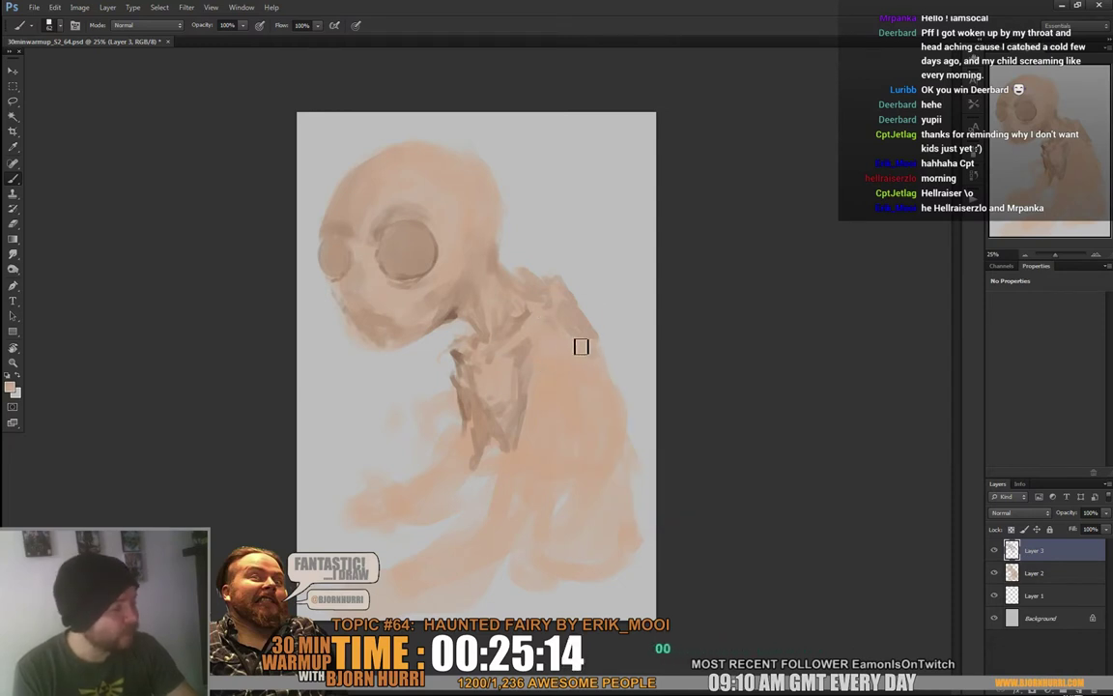
alt+click(577, 319)
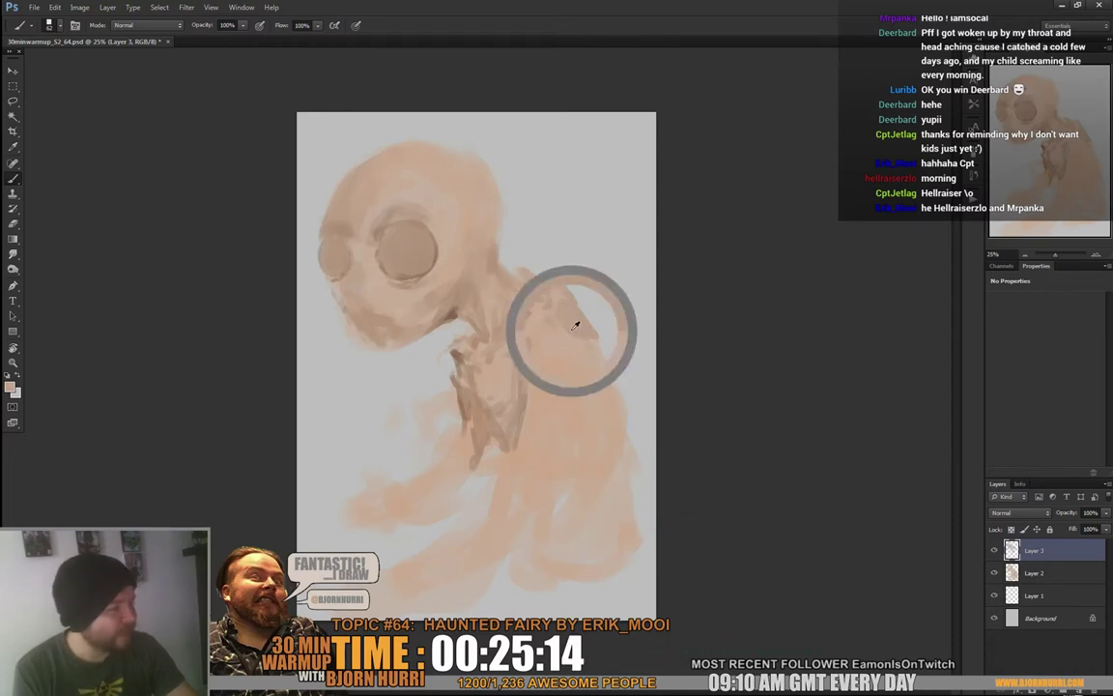
Block in dark brown shading on the waist and hip with a 100 px brush, and lighten the hip's back edge
right_click(596, 416)
key(Escape)
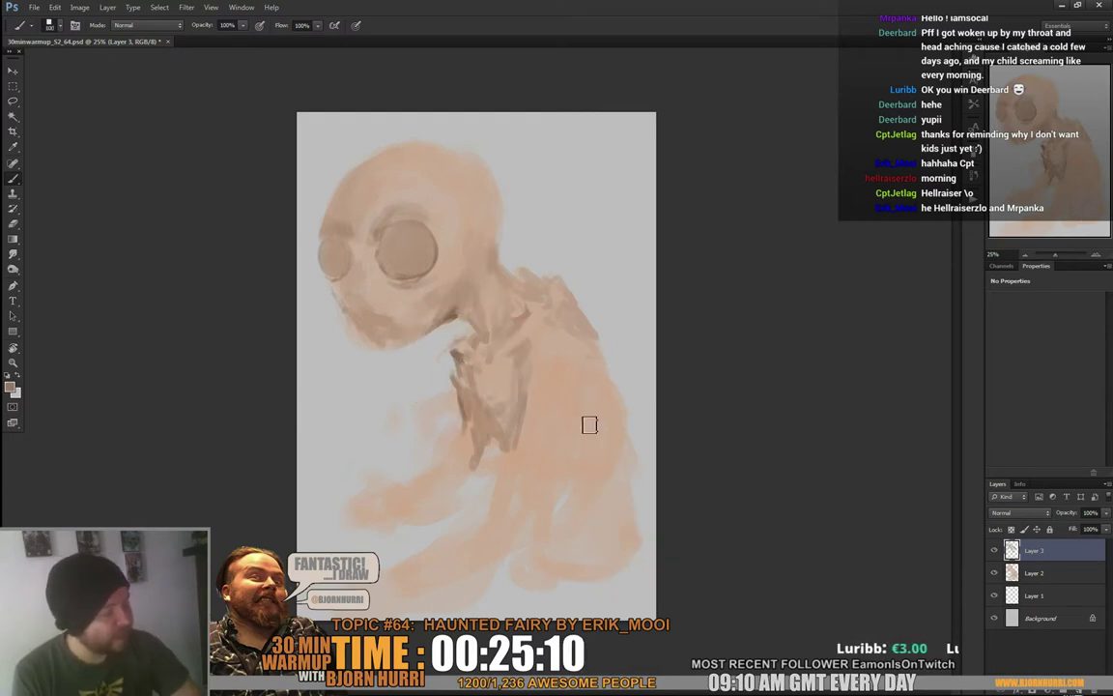
mouse_move(588, 425)
mouse_down()
mouse_move(566, 482)
mouse_move(578, 462)
mouse_move(609, 472)
mouse_move(627, 425)
mouse_move(612, 460)
mouse_move(572, 471)
mouse_move(598, 478)
mouse_move(568, 507)
mouse_move(592, 475)
mouse_move(623, 381)
mouse_move(616, 503)
mouse_move(601, 522)
mouse_move(603, 509)
mouse_move(570, 525)
mouse_move(582, 530)
mouse_move(568, 569)
mouse_move(552, 514)
mouse_move(541, 574)
mouse_move(593, 581)
mouse_move(619, 566)
mouse_move(592, 559)
mouse_move(626, 528)
mouse_up()
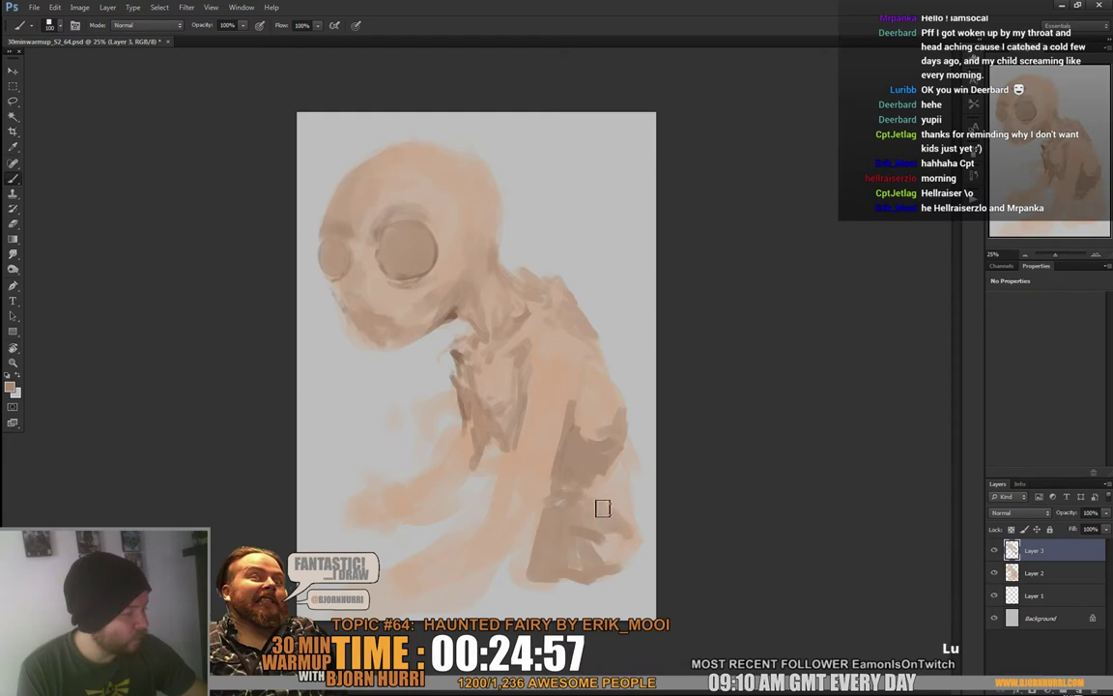
alt+click(628, 516)
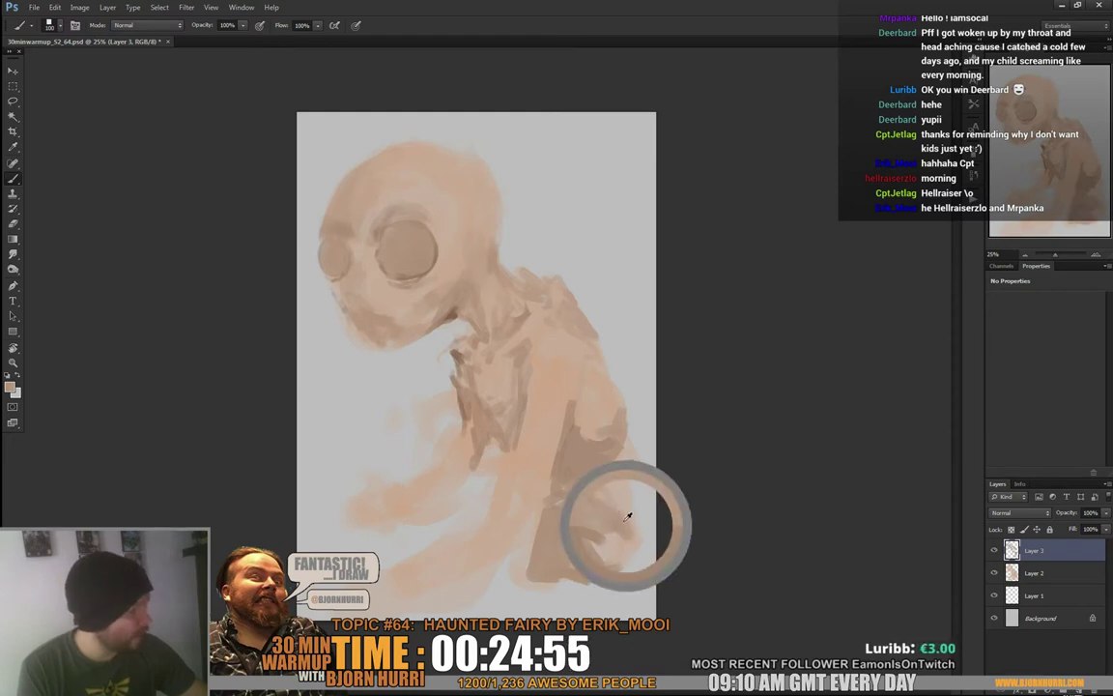
alt+click(637, 527)
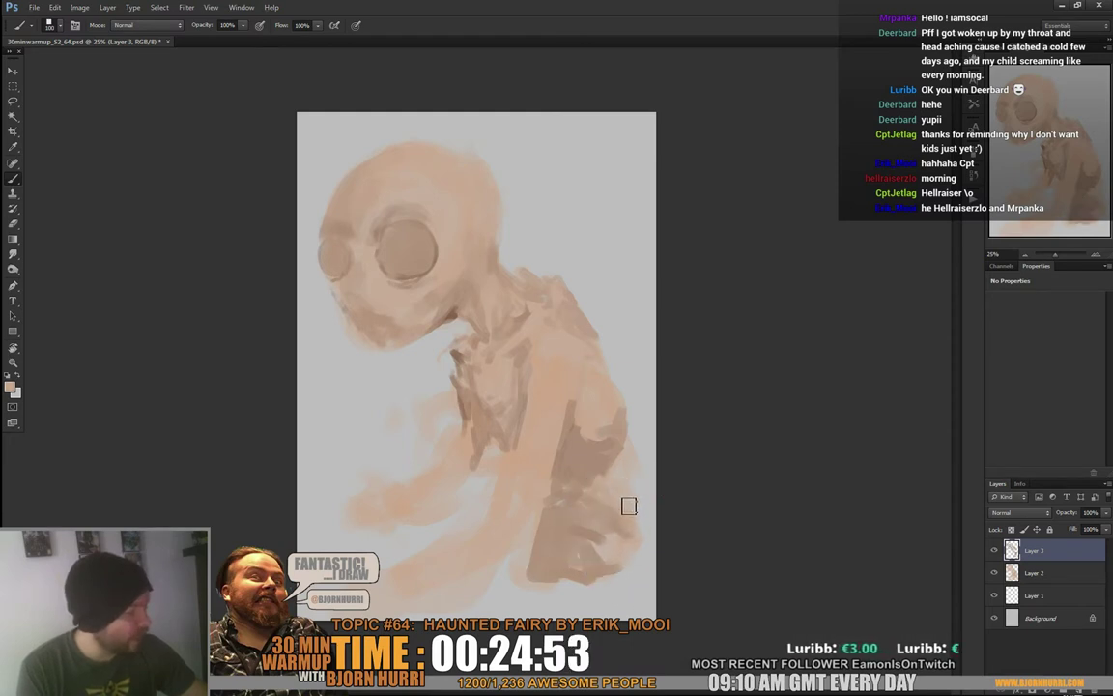
mouse_move(628, 505)
mouse_down()
mouse_move(626, 459)
mouse_move(647, 549)
mouse_move(593, 418)
mouse_move(610, 451)
mouse_up()
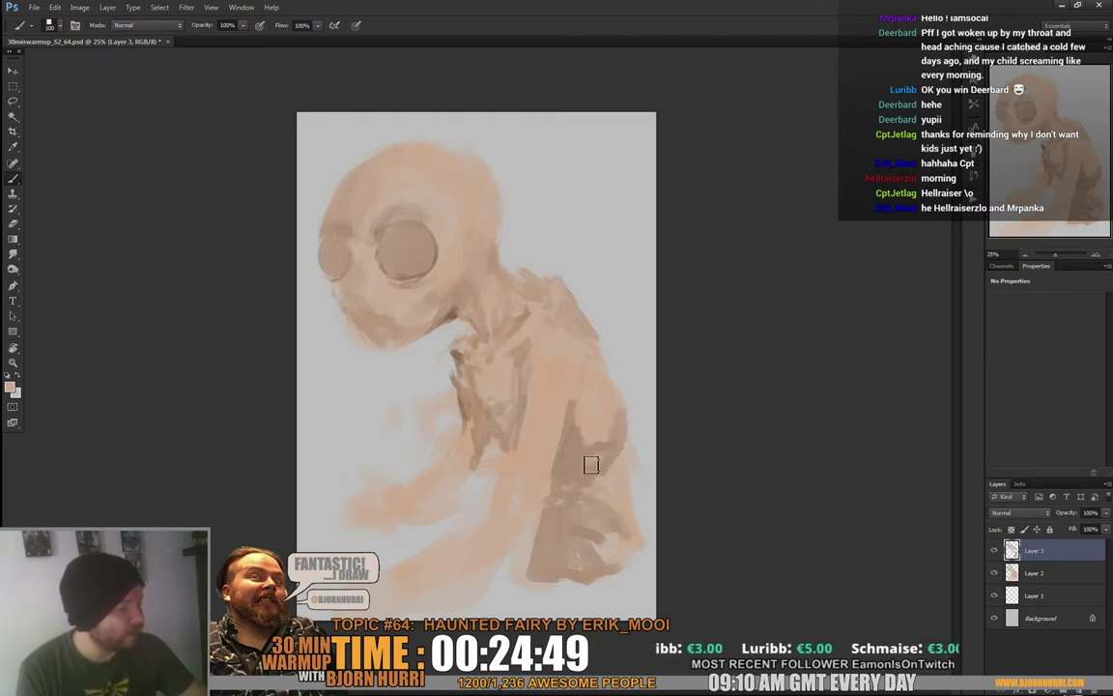
Model the rib cage and lower back with sampled light and dark skin tones, softening the shadow's upper edge
alt+click(615, 440)
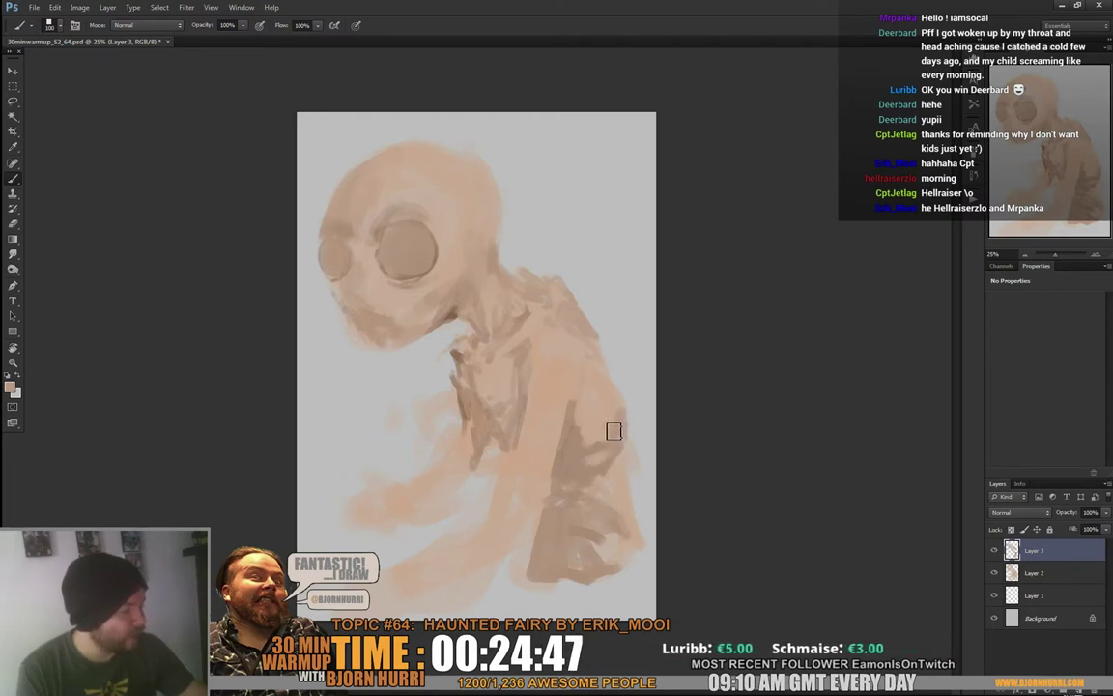
alt+click(542, 390)
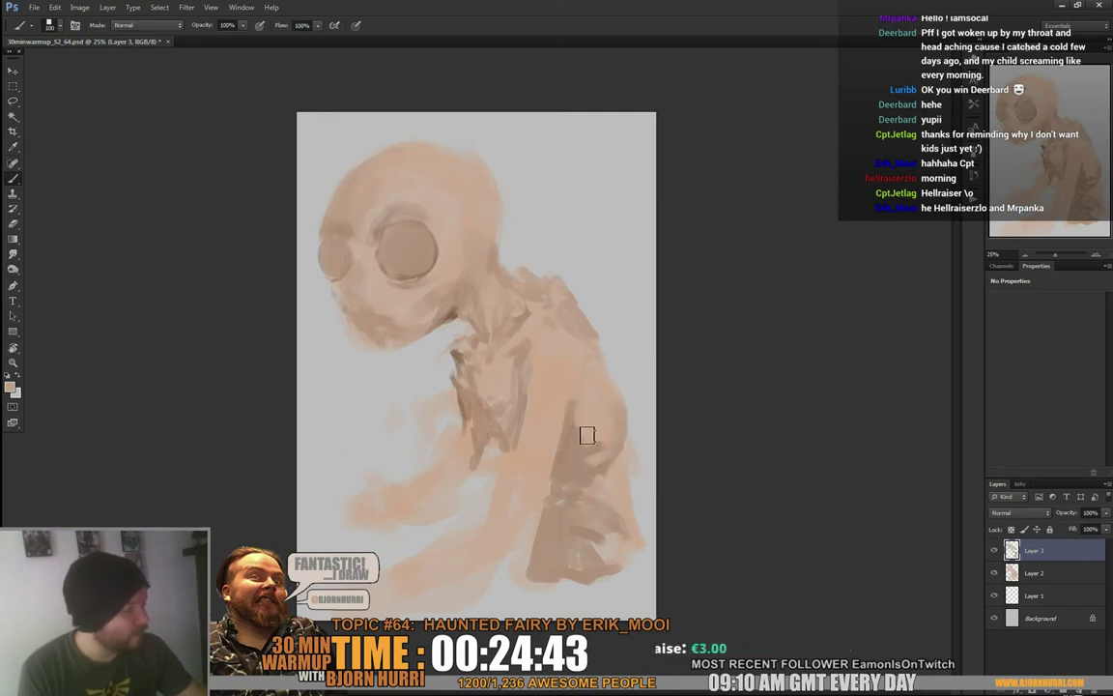
alt+click(579, 423)
drag(582, 434, 598, 411)
alt+click(577, 429)
alt+click(587, 429)
alt+click(579, 410)
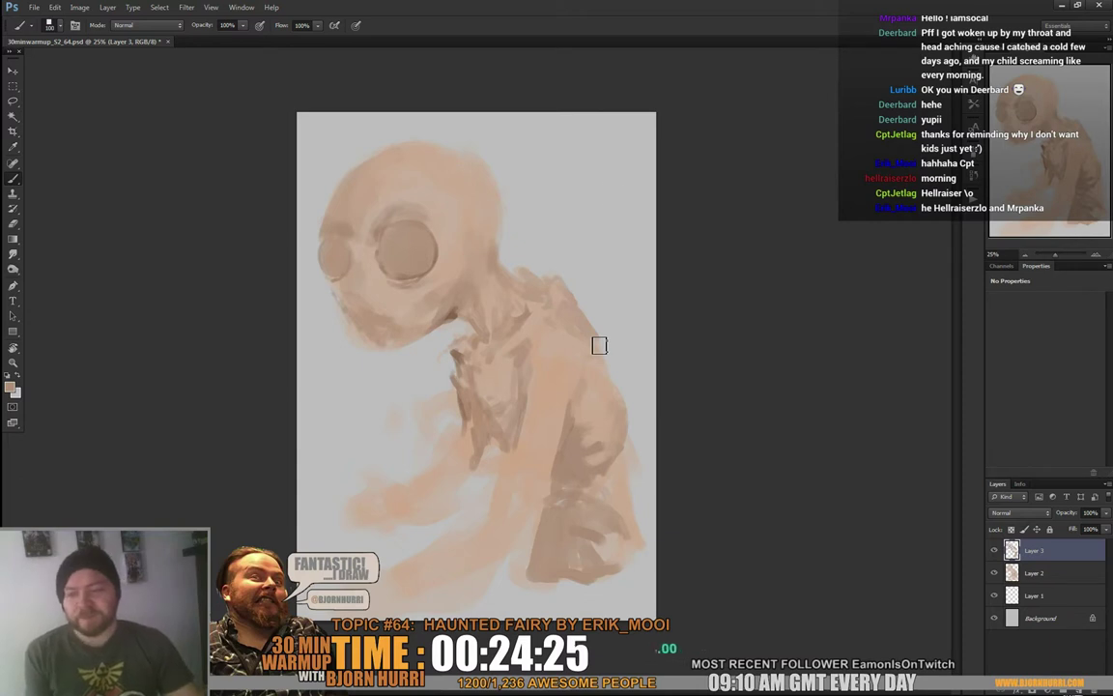
Paint the form and shadows of both arms, and shape the far hand's fingers
alt+click(587, 367)
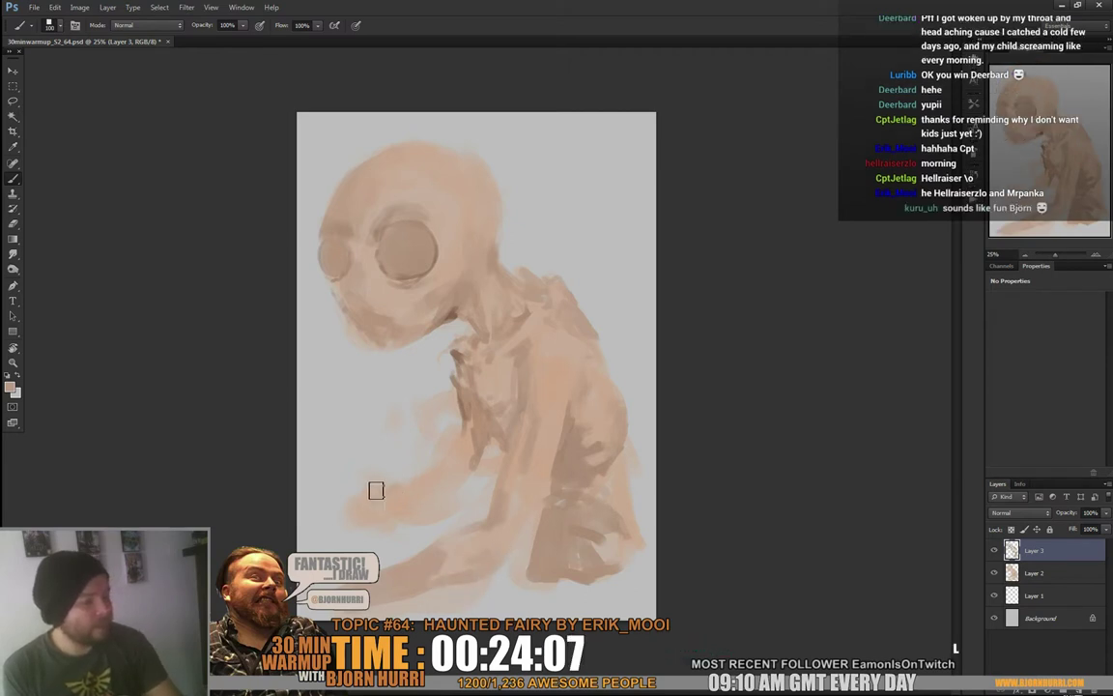
mouse_move(384, 487)
mouse_down()
mouse_move(334, 504)
mouse_move(343, 520)
mouse_move(362, 512)
mouse_move(339, 499)
mouse_move(362, 521)
mouse_move(395, 516)
mouse_up()
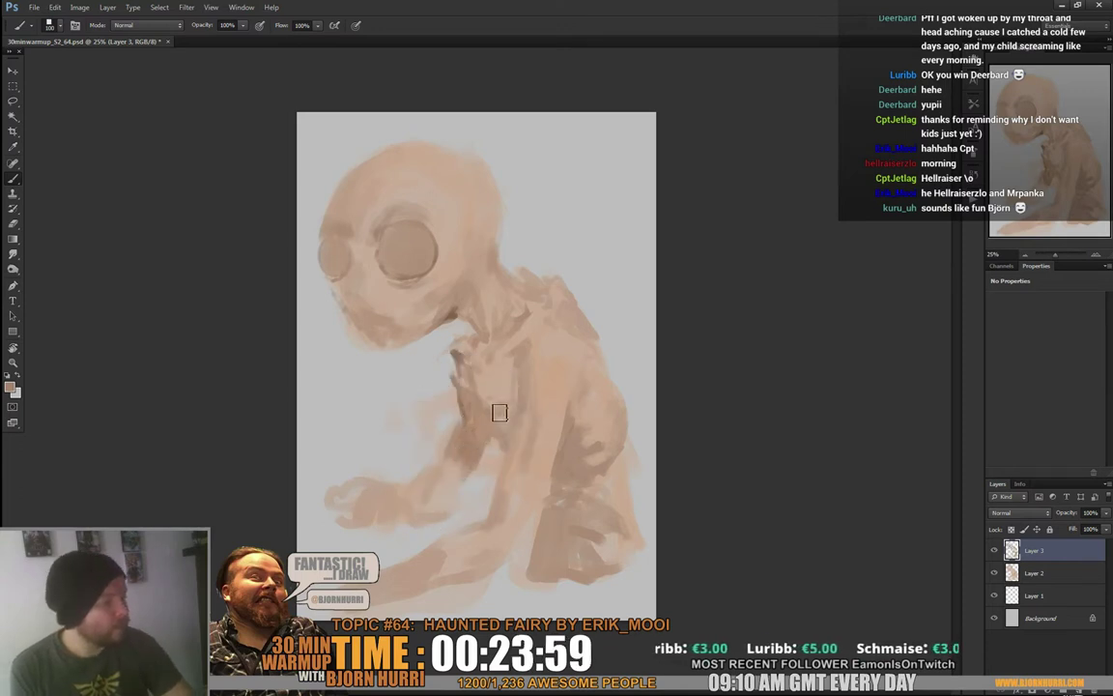
Flip the whole canvas horizontally
click(79, 7)
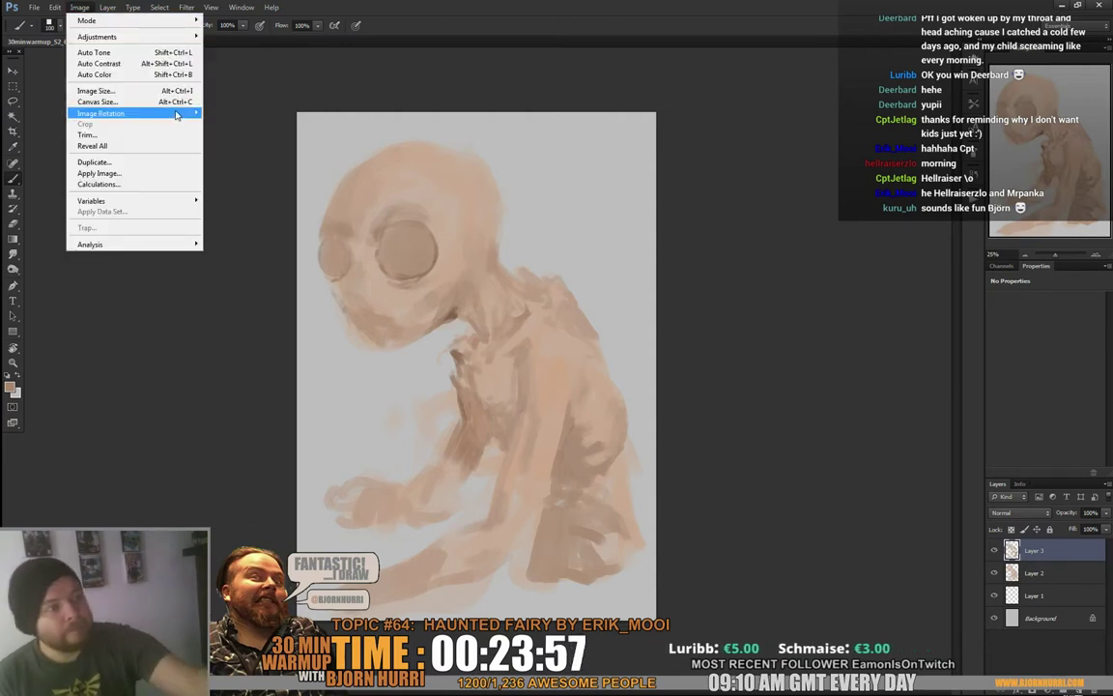
mouse_move(145, 113)
click(248, 162)
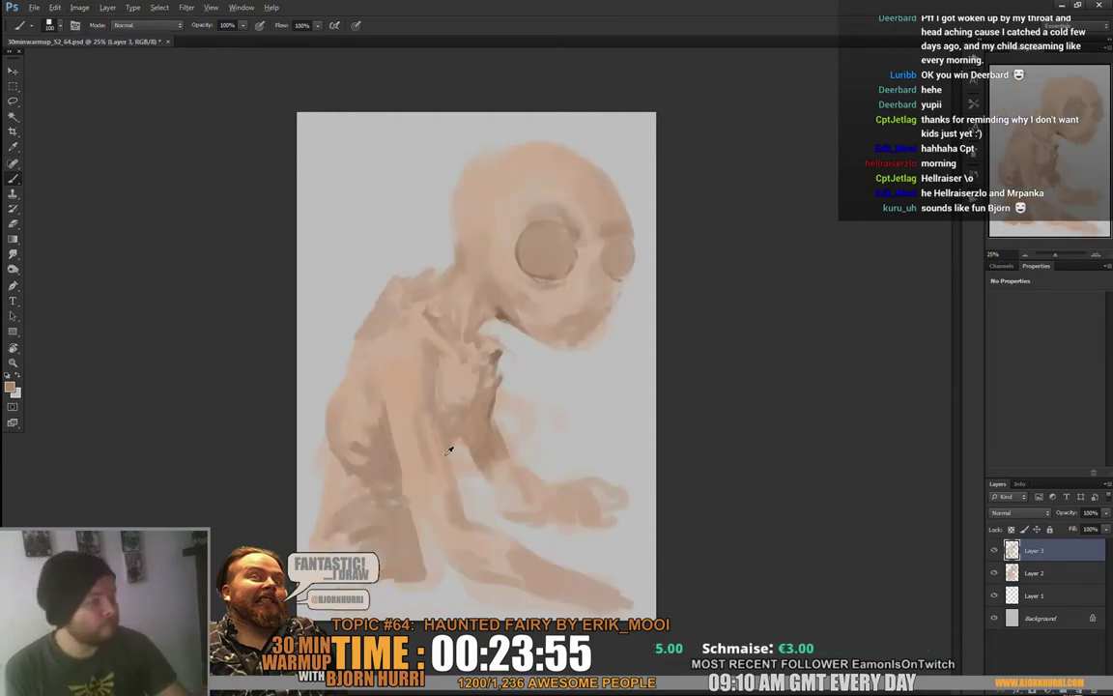
Widen the near eye socket toward the nose and soften its rim and the brow with sampled tones
alt+click(546, 273)
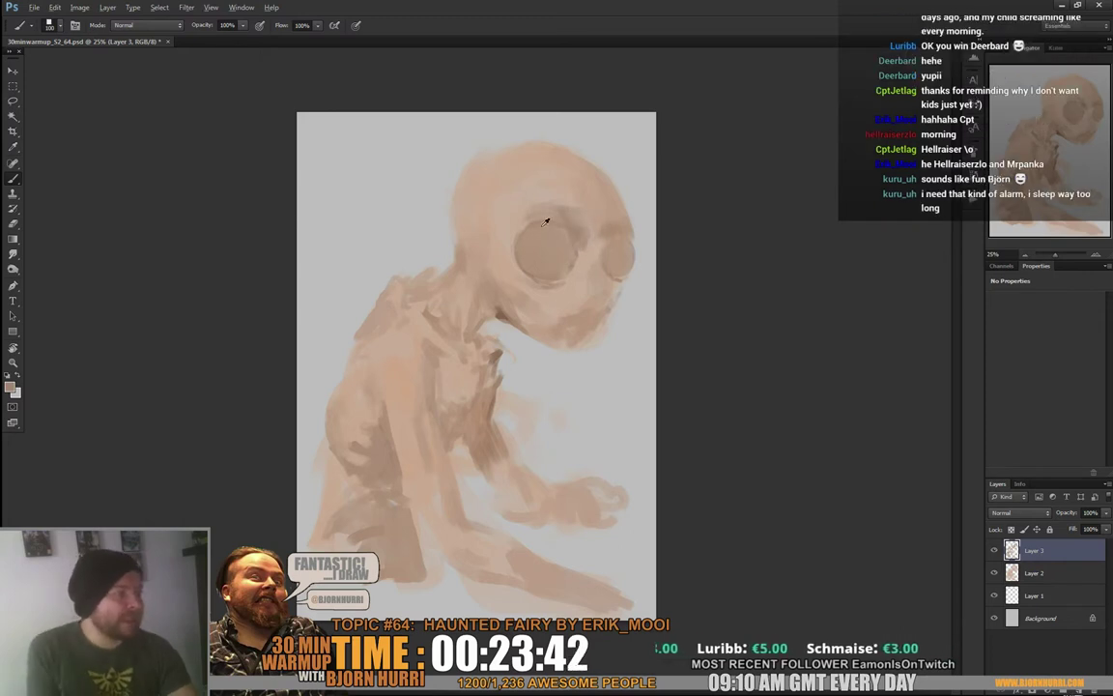
alt+click(545, 221)
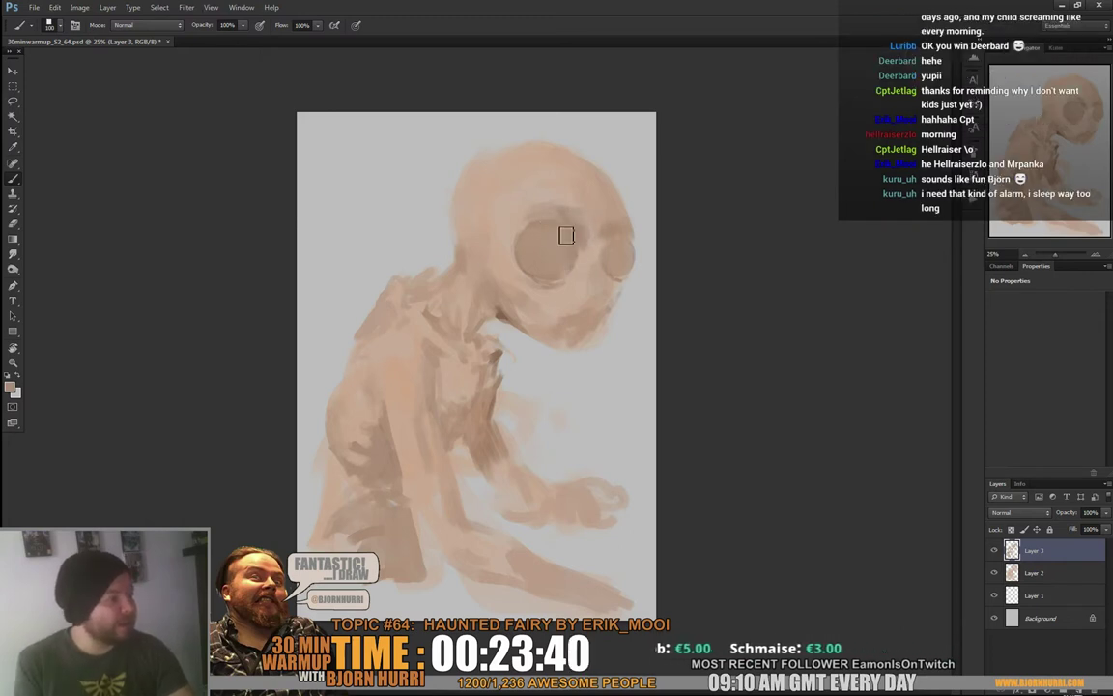
alt+click(553, 236)
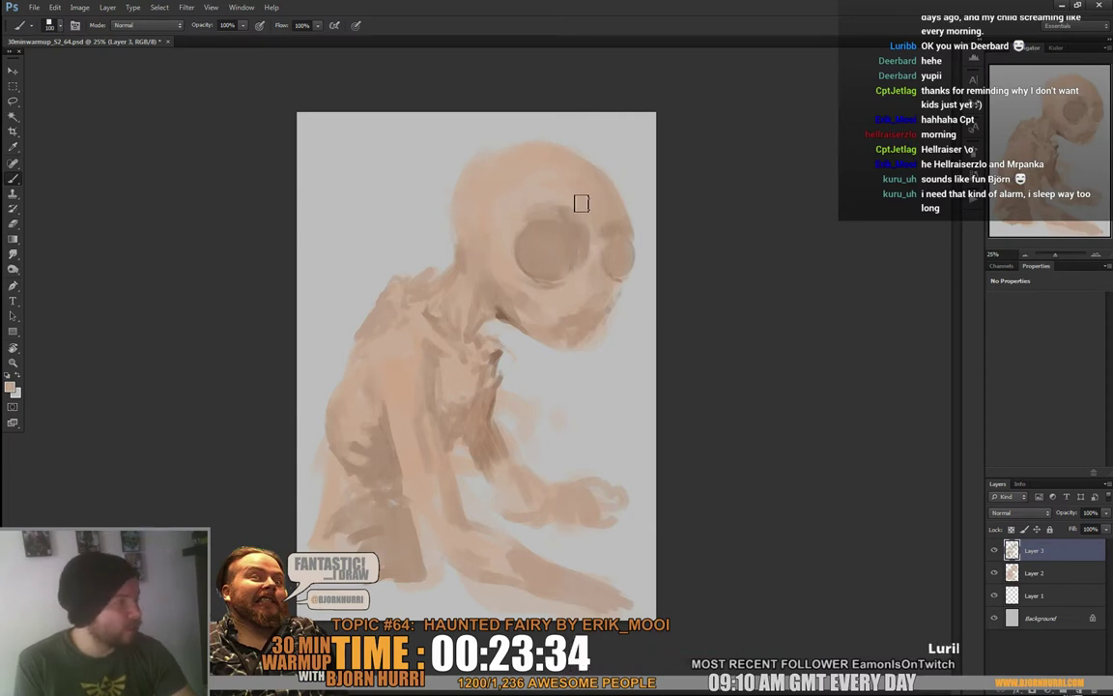
alt+click(538, 198)
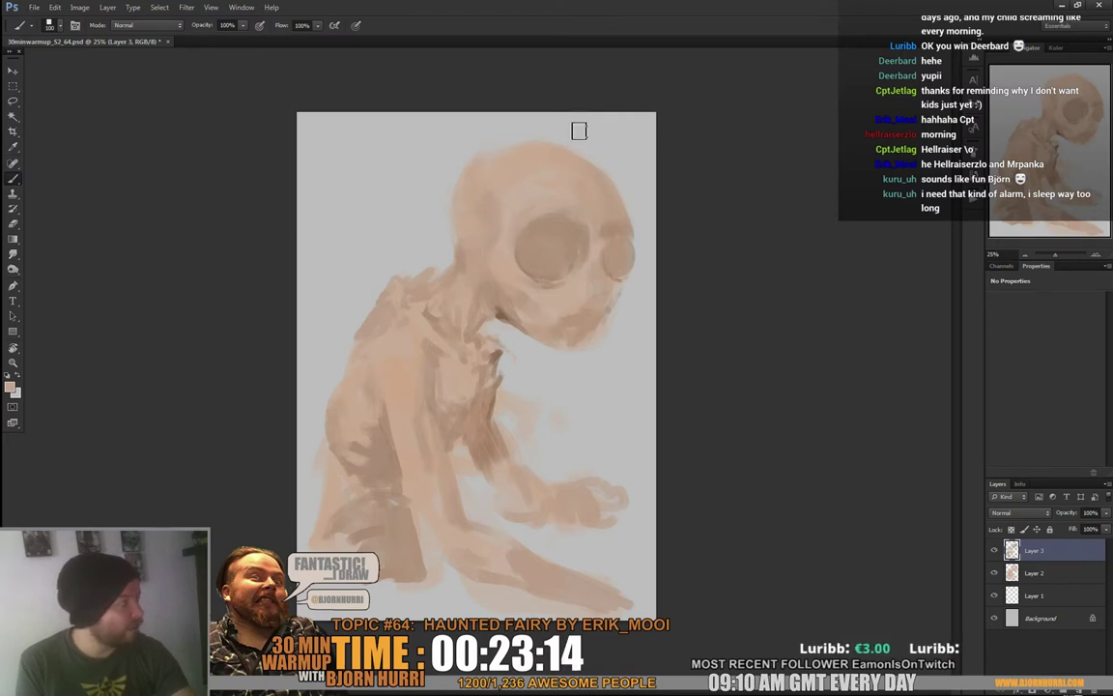
Darken the neck tendons and the shadow under the jaw with a small brush in a sampled brown
alt+click(500, 286)
alt+click(454, 269)
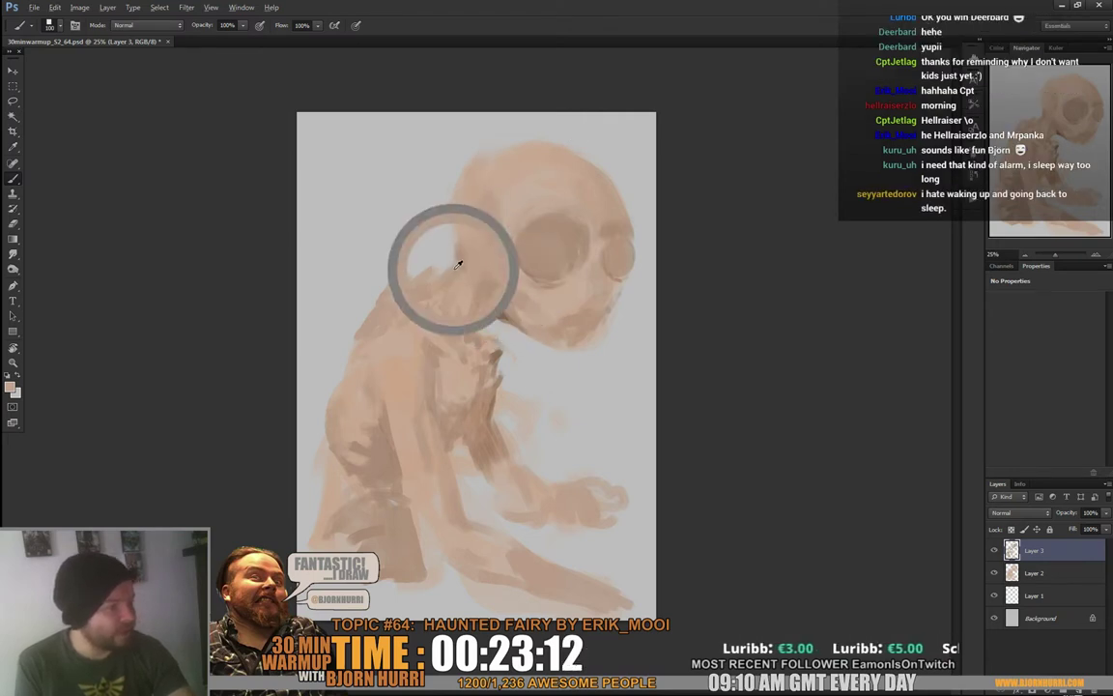
right_click(514, 308)
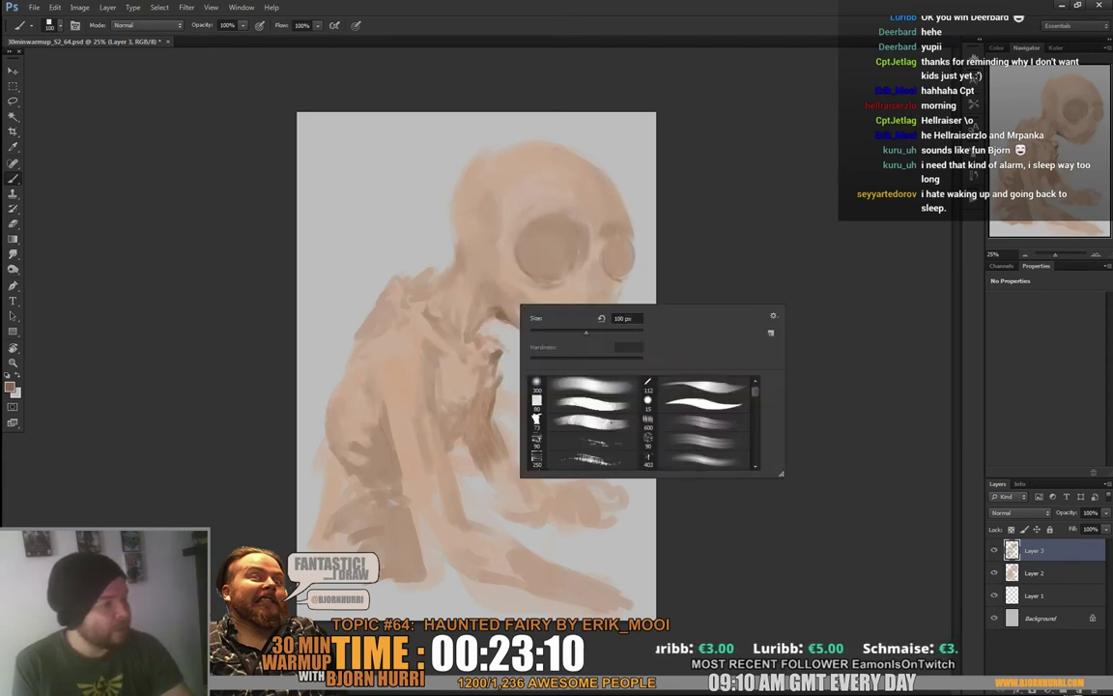
drag(586, 332, 545, 331)
key(Return)
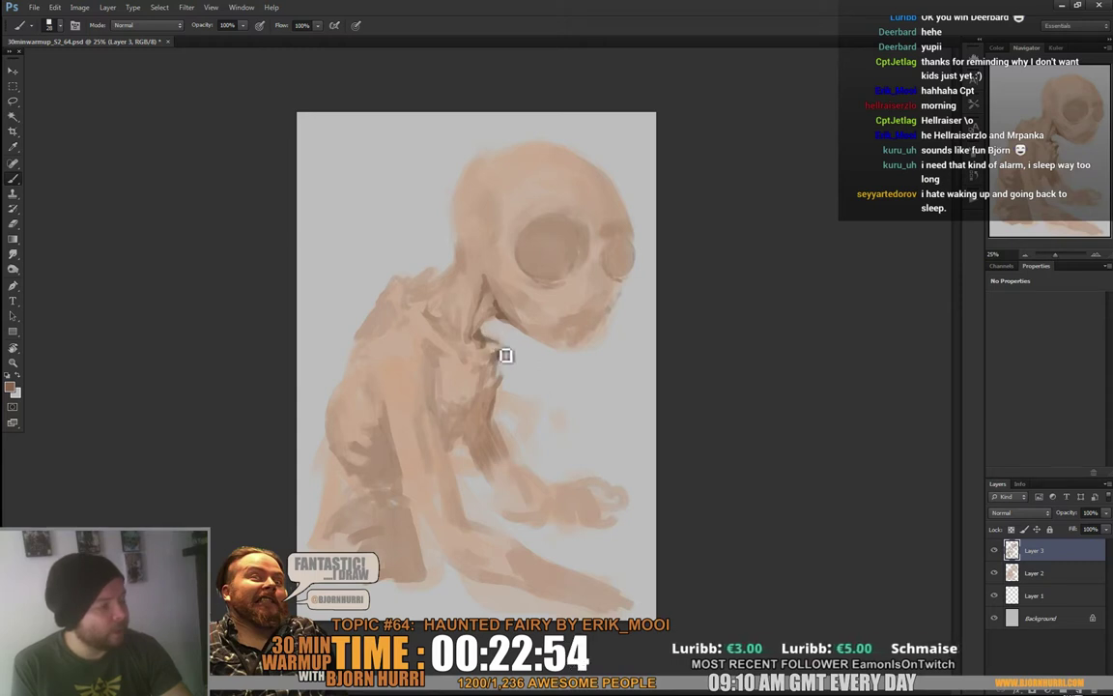
Paint dark accents at the base of the throat and along the front edge of the chest with a 20 px brush
right_click(495, 403)
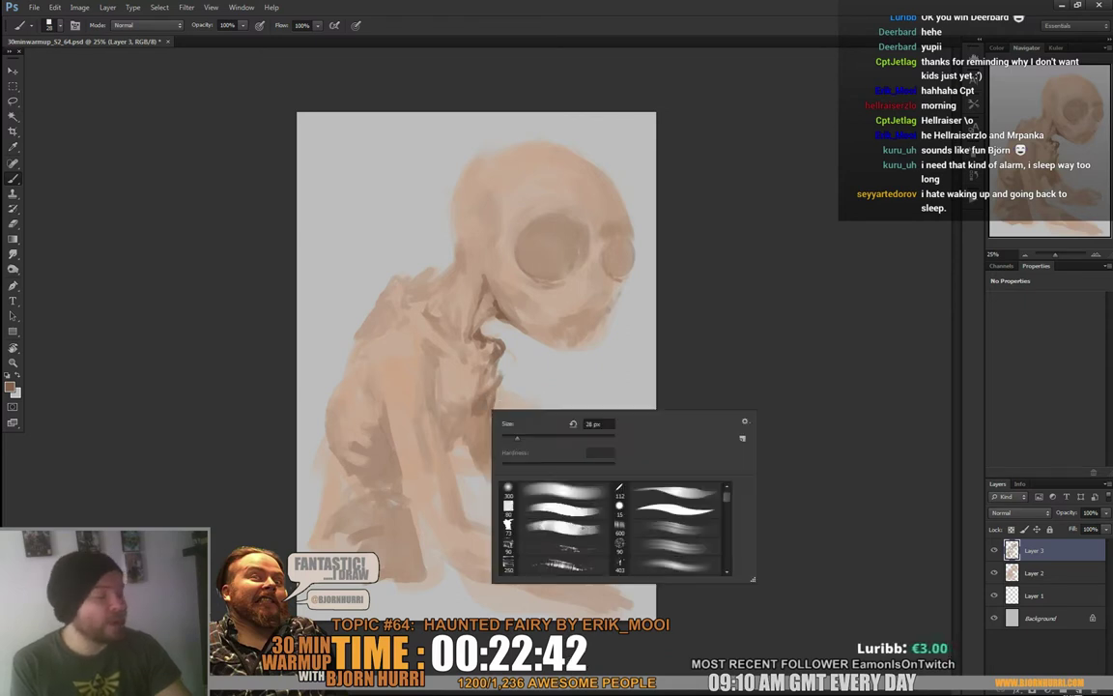
click(483, 414)
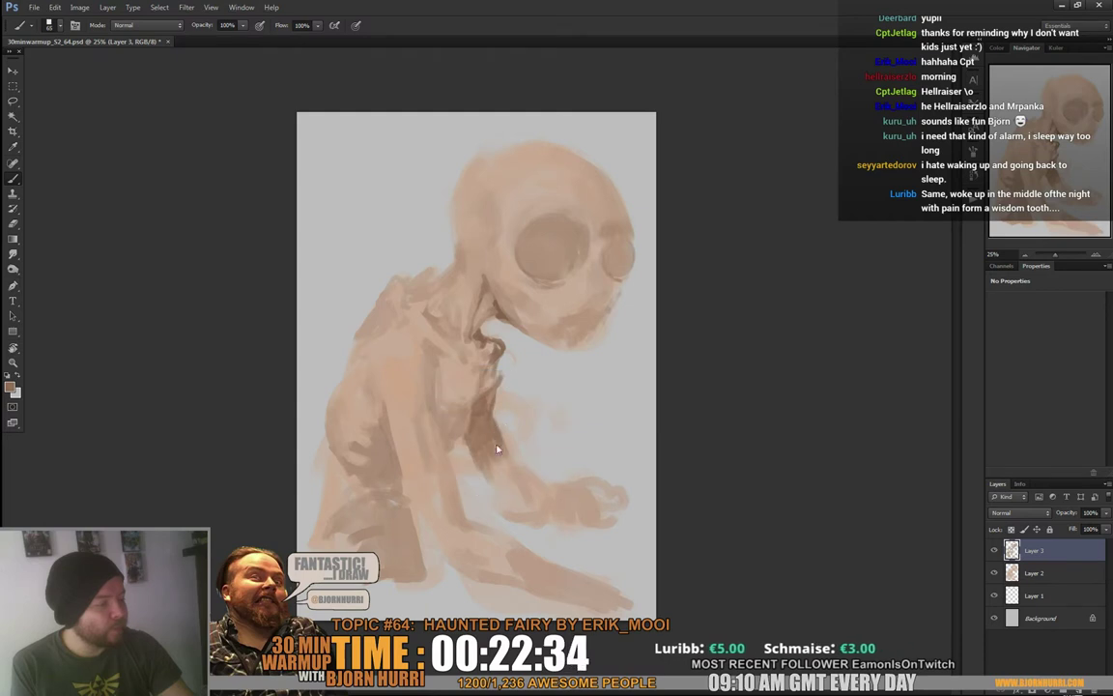
right_click(497, 407)
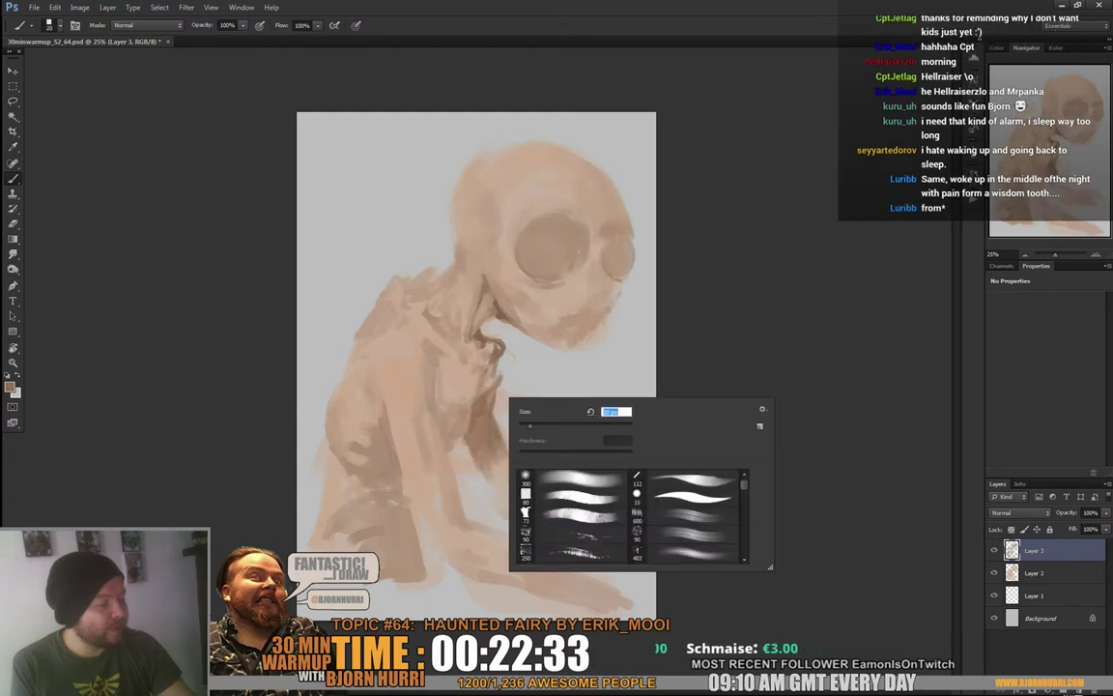
alt+click(502, 310)
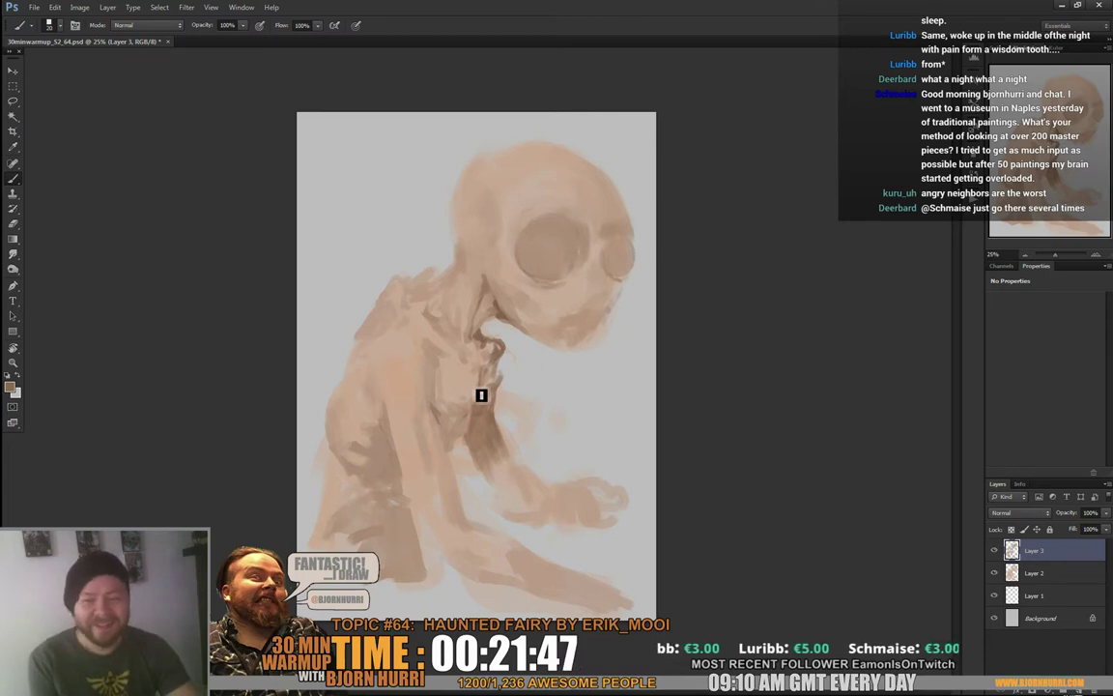
Model the ribs and the shadow below the chest beside the near arm, using sampled skin tones and a 49 px brush
right_click(481, 444)
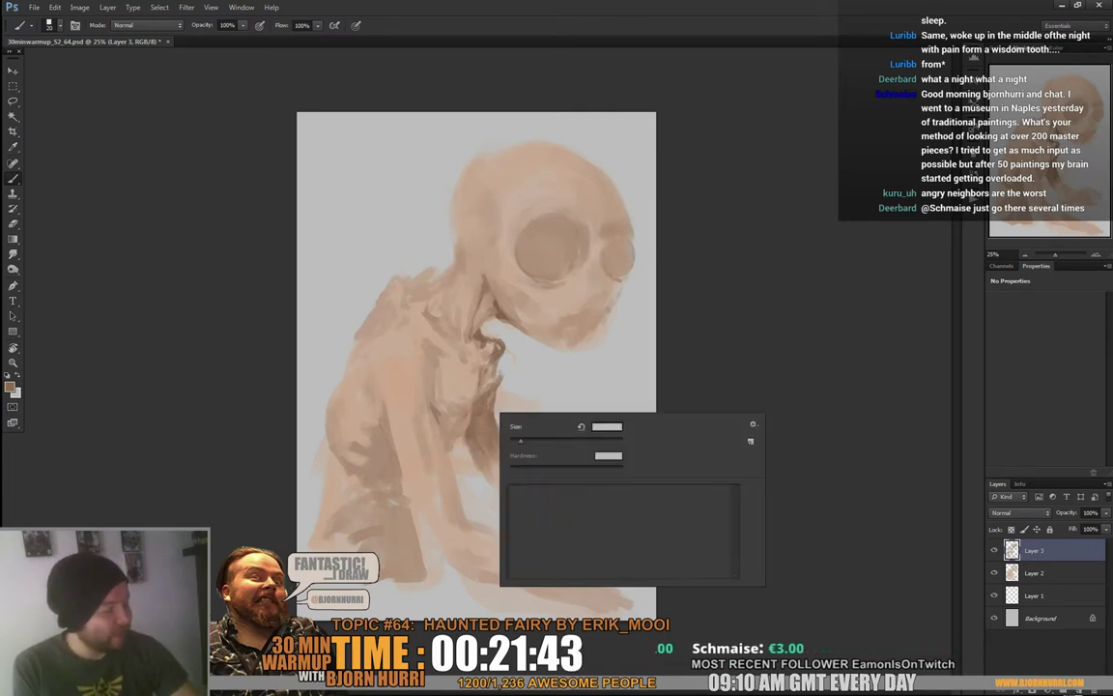
key(Return)
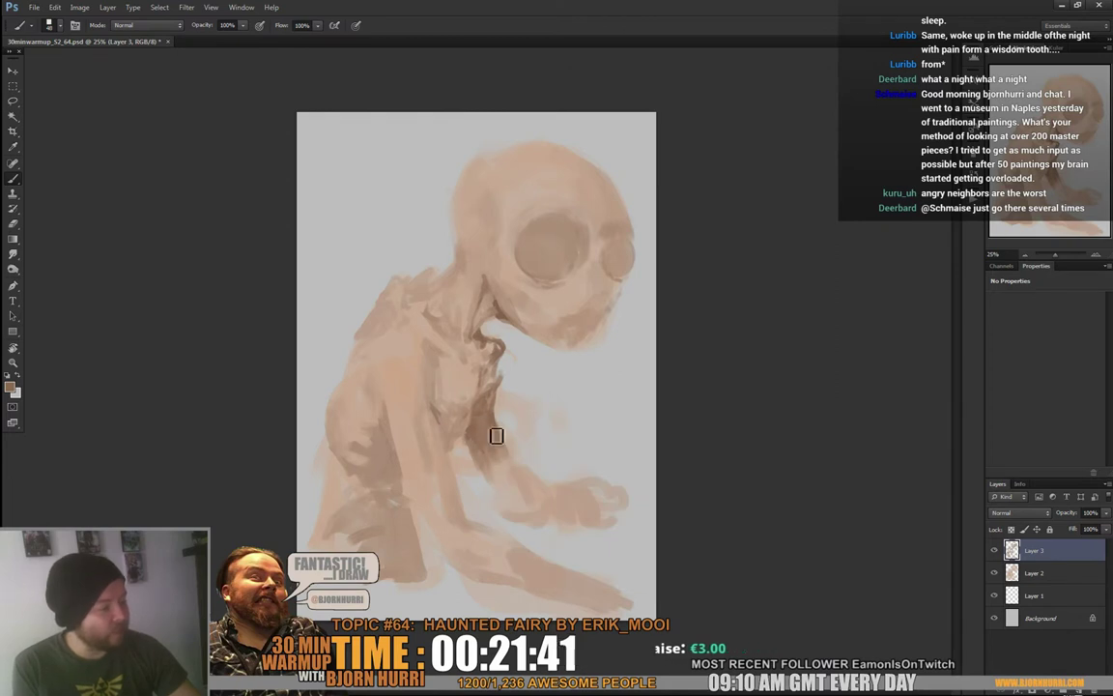
right_click(520, 447)
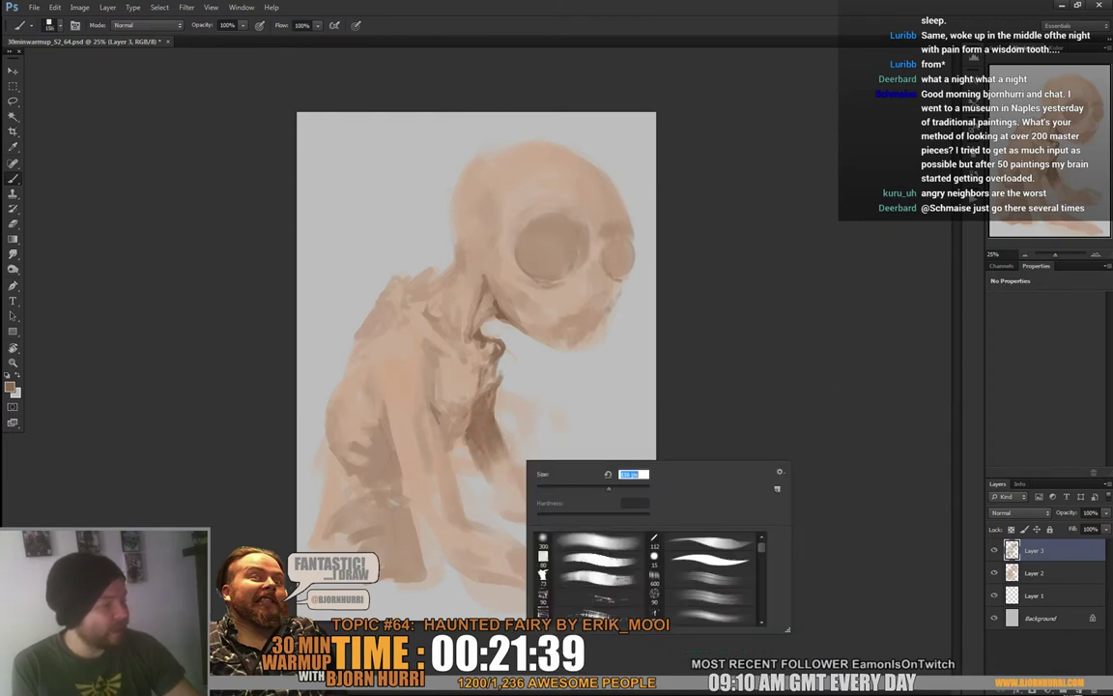
key(Return)
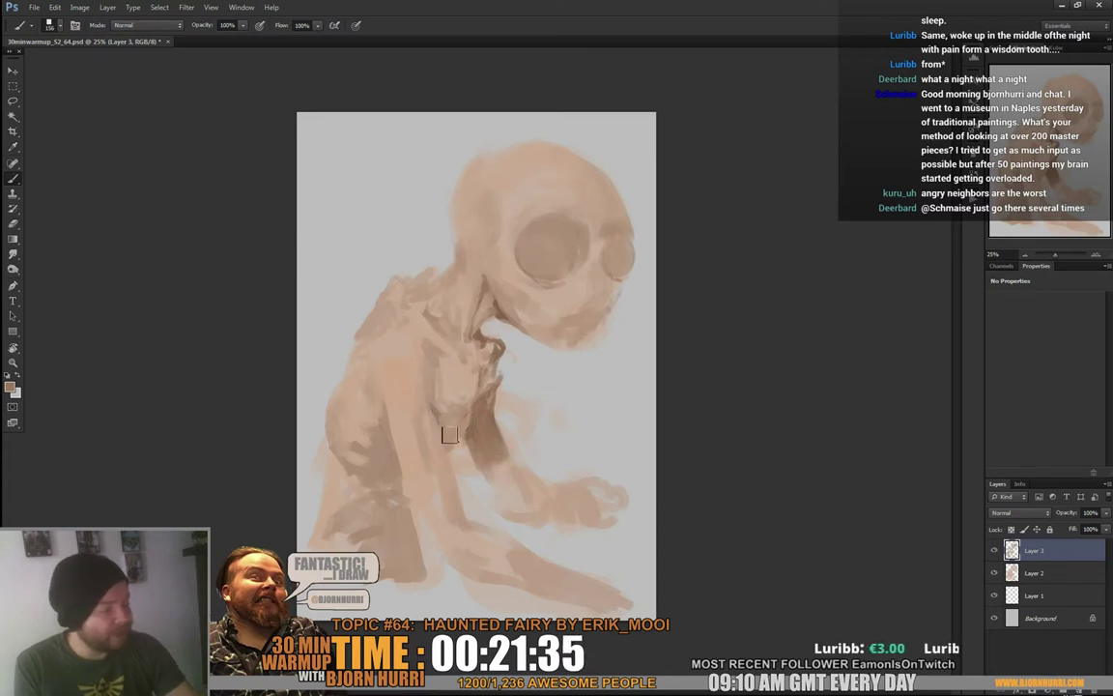
right_click(467, 418)
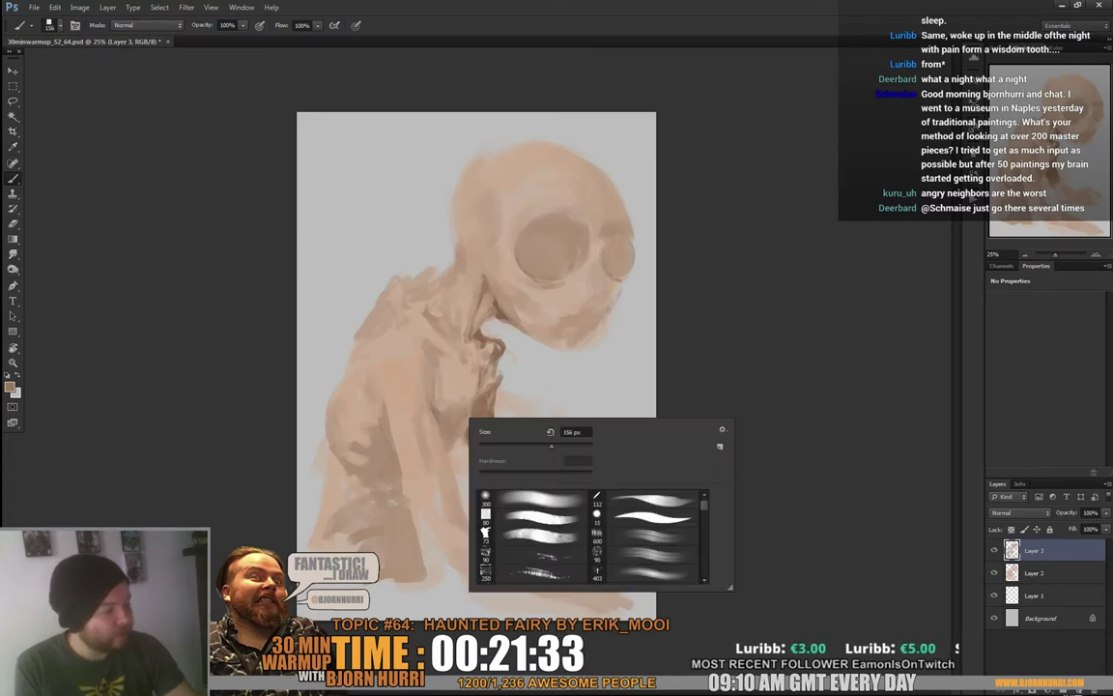
drag(552, 446, 527, 446)
alt+click(478, 403)
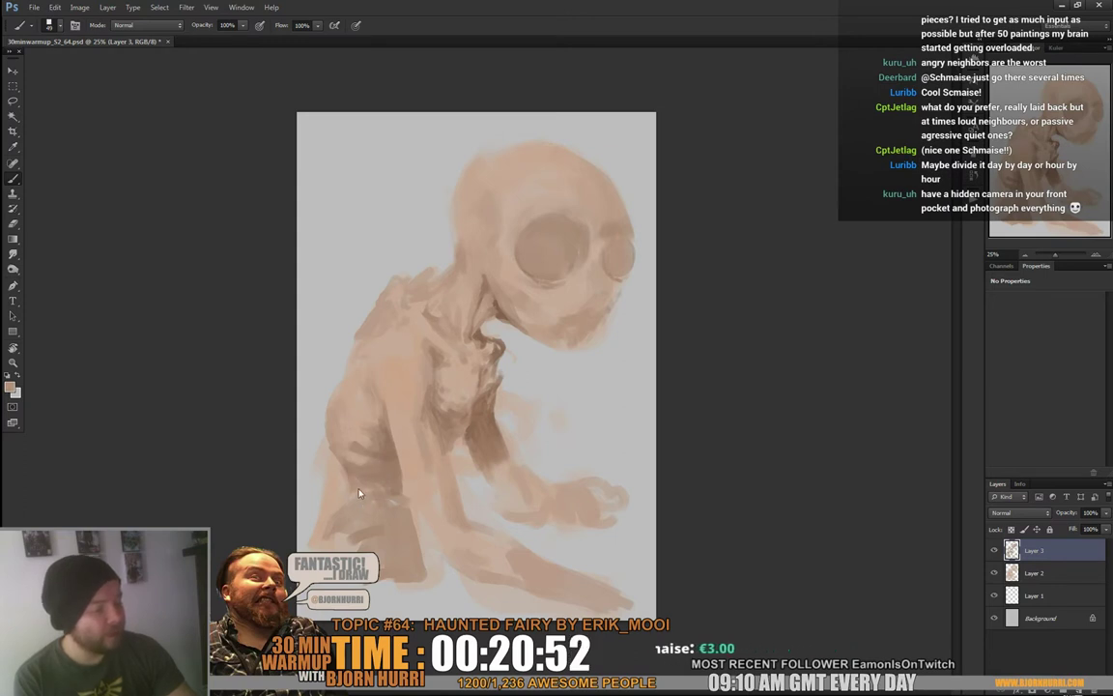
Blend and shape the flank and lower ribs behind the near arm with an 82 px brush, sampling light and dark skin tones
right_click(375, 444)
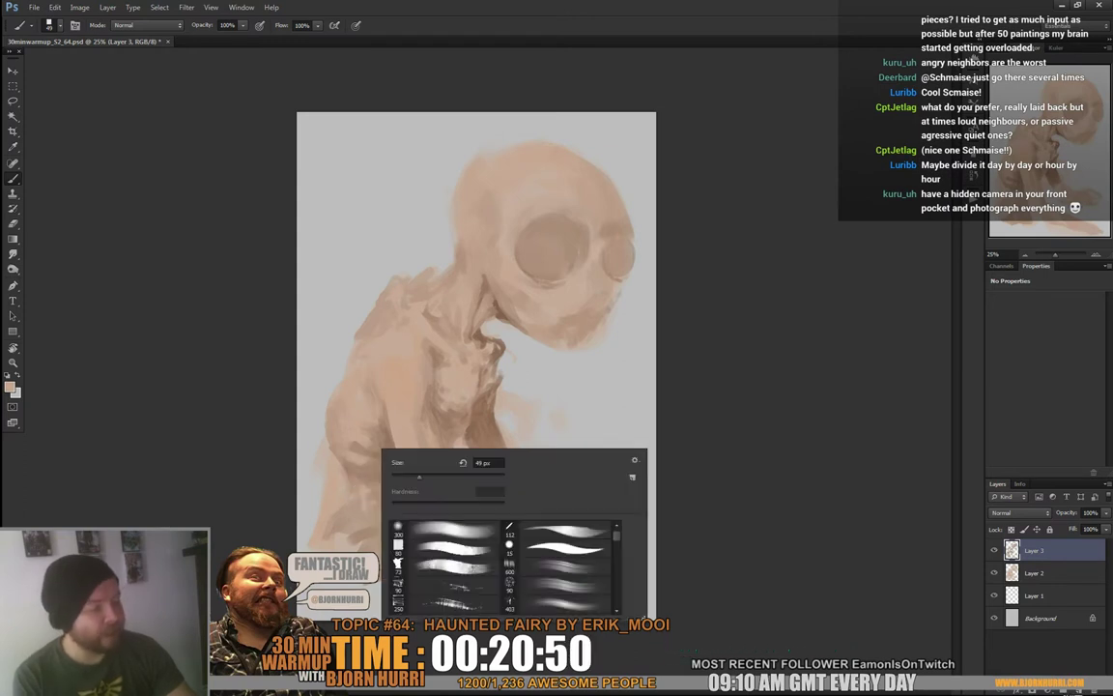
drag(419, 477, 440, 477)
alt+click(355, 436)
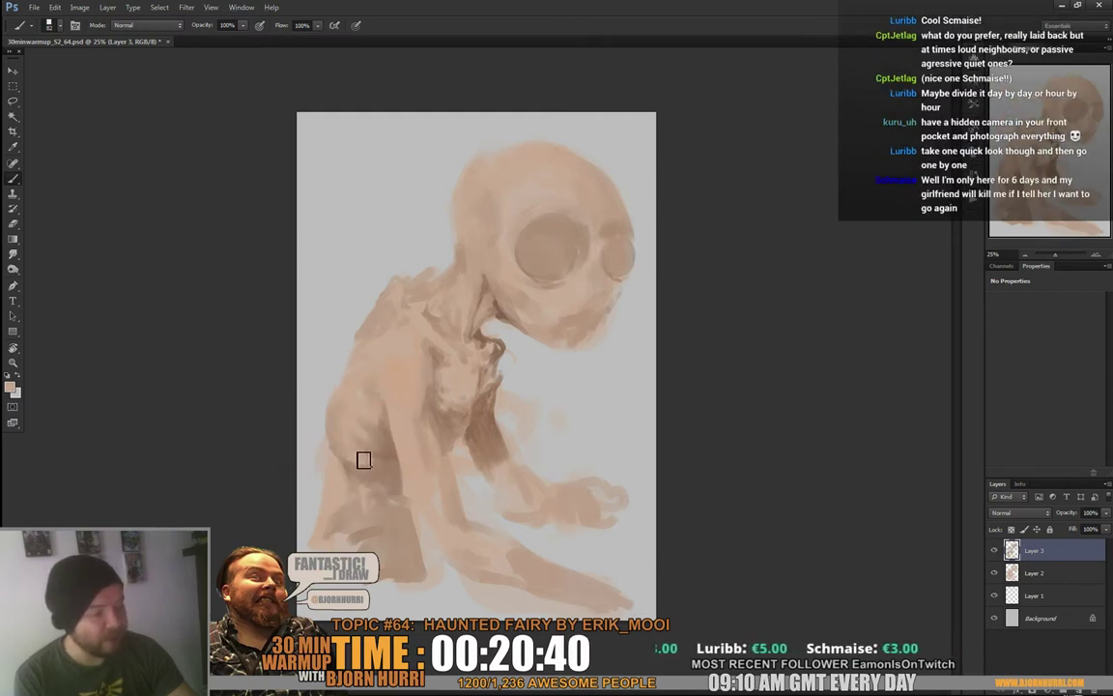
alt+click(326, 399)
alt+click(356, 423)
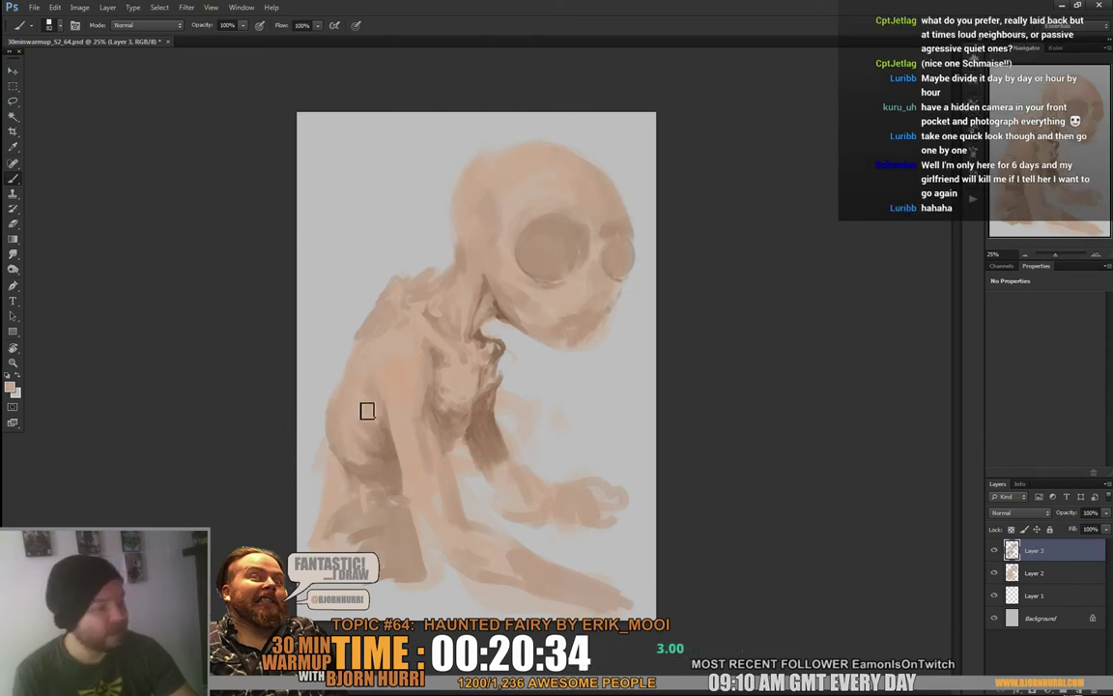
alt+click(354, 375)
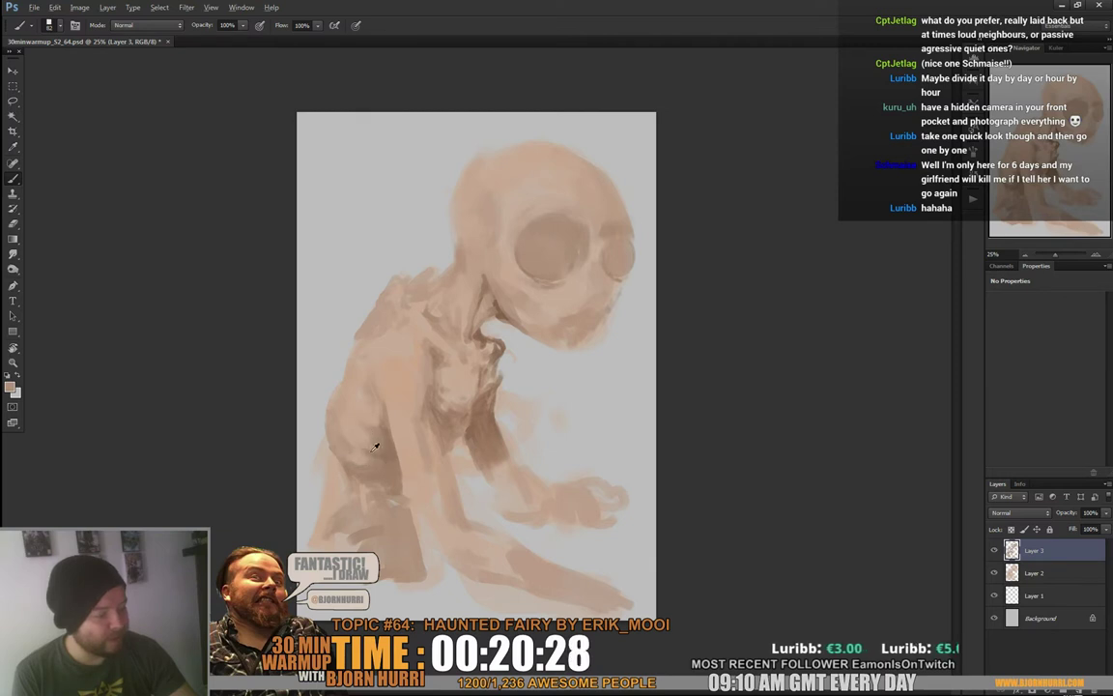
alt+click(334, 408)
alt+click(350, 431)
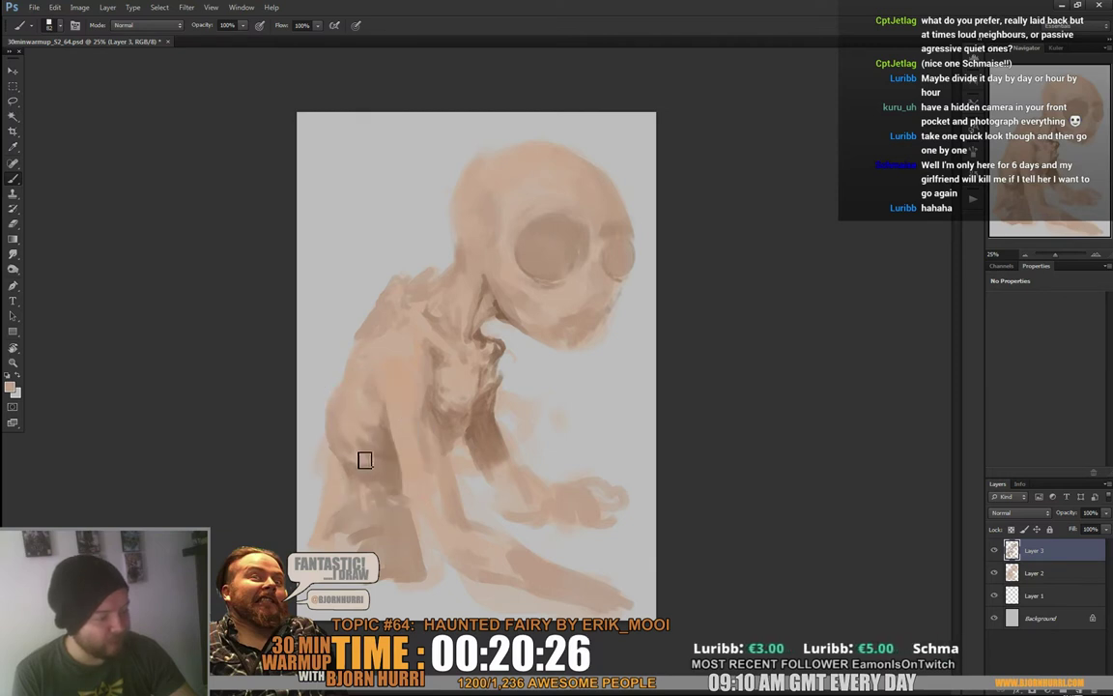
alt+click(365, 421)
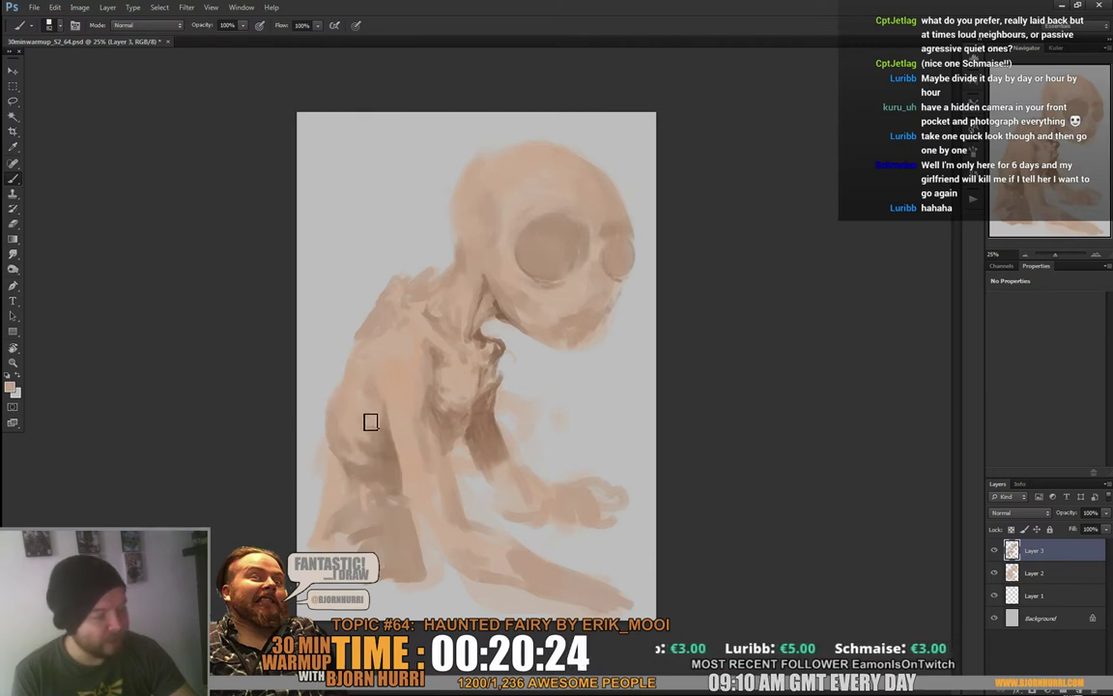
alt+click(364, 388)
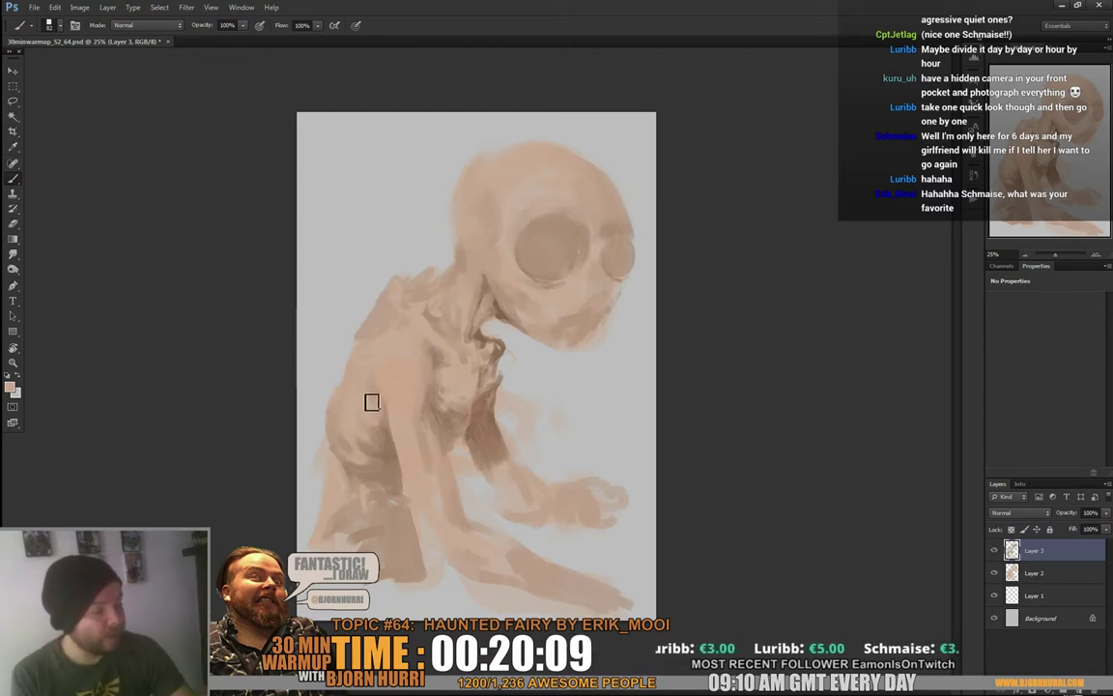
Shade the shoulder blade, the upper back and the back of the skull with a 40 px brush in sampled tones
right_click(467, 270)
alt+click(360, 421)
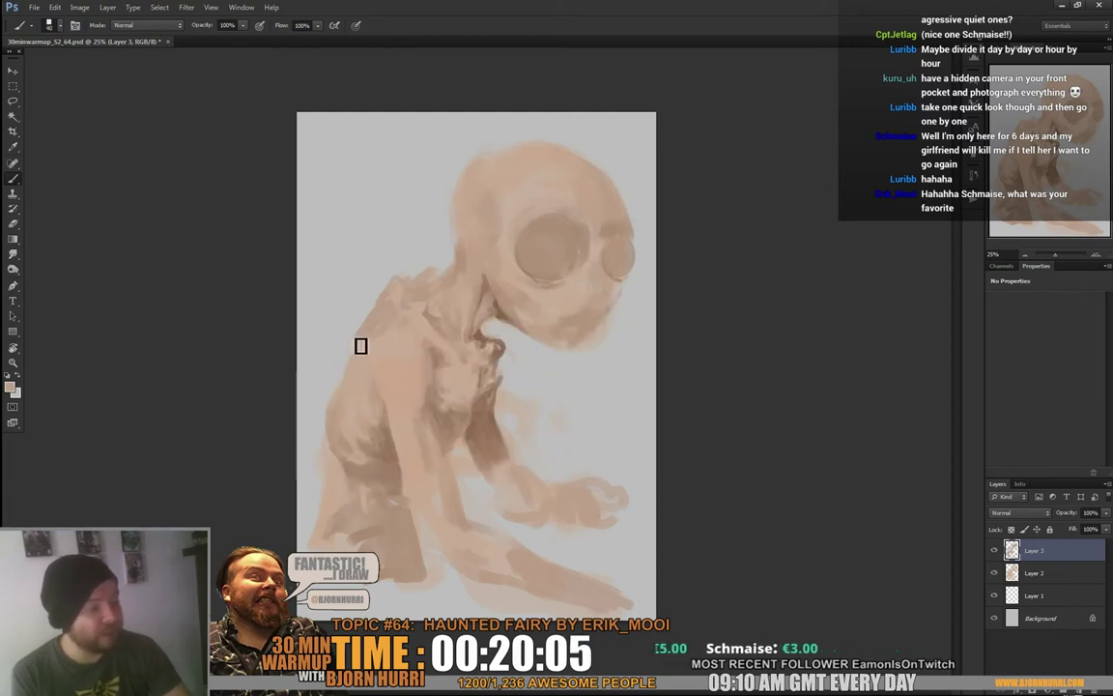
alt+click(347, 390)
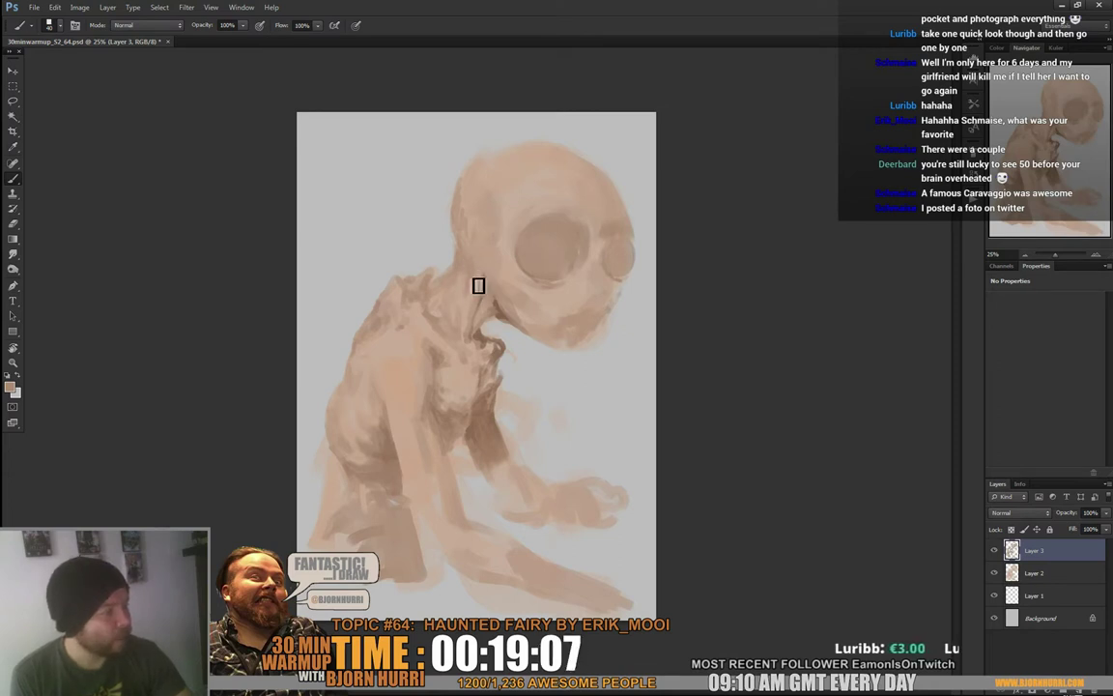
Refine the neck tendons and blend the neck into the skull and jaw with sampled skin tones
alt+click(473, 256)
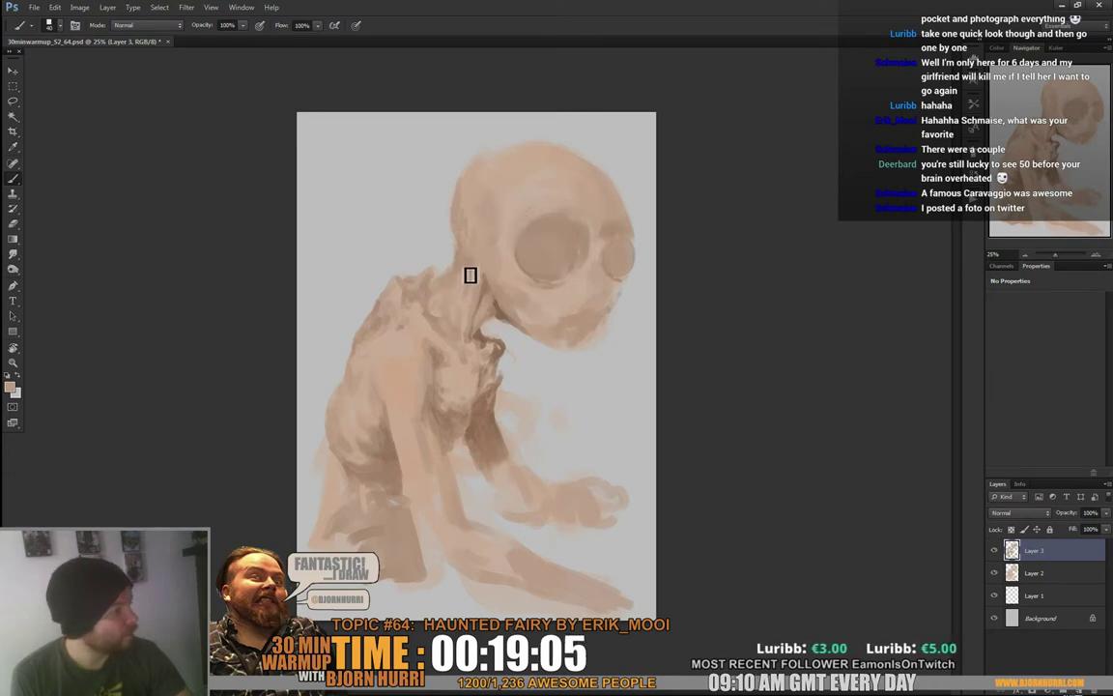
alt+click(475, 264)
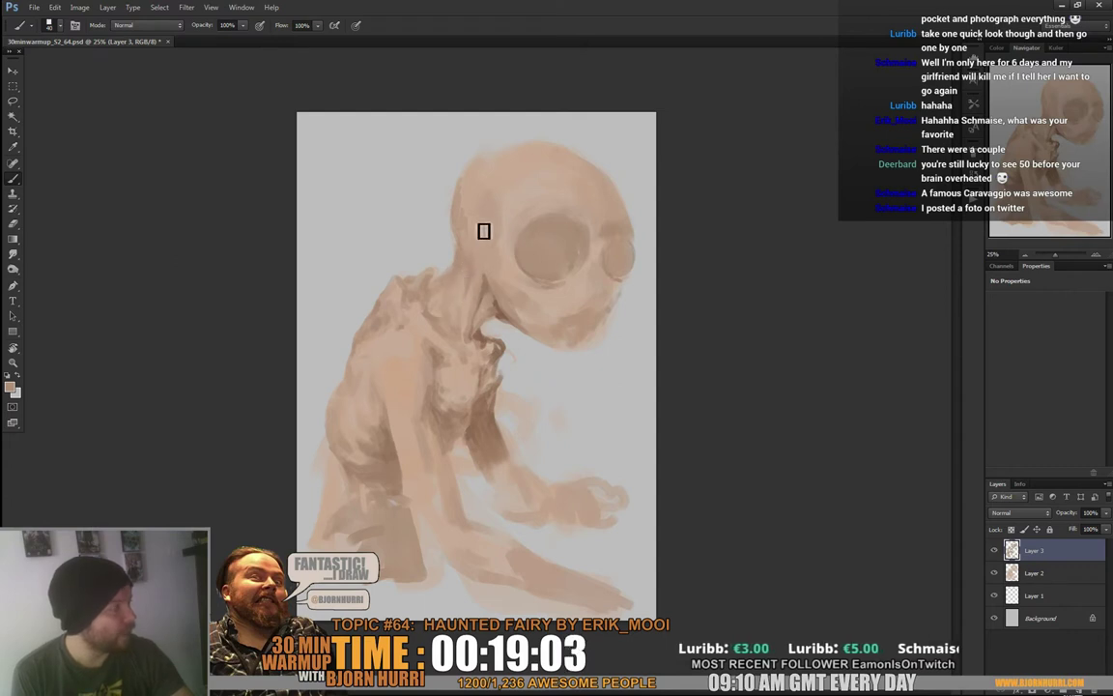
alt+click(448, 288)
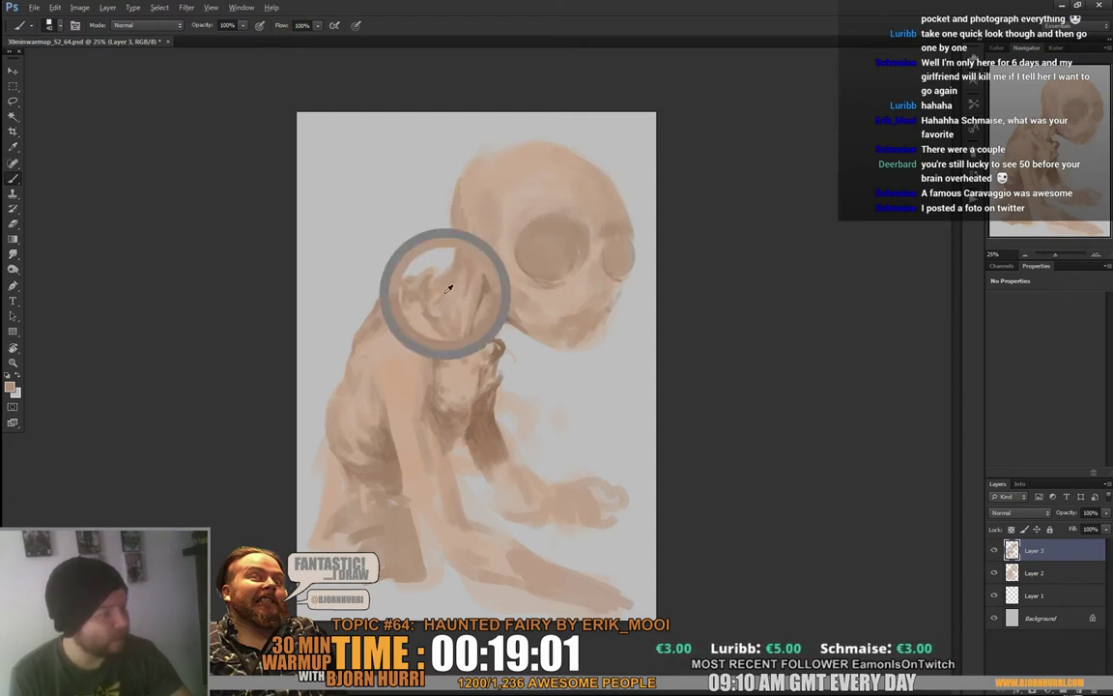
alt+click(454, 289)
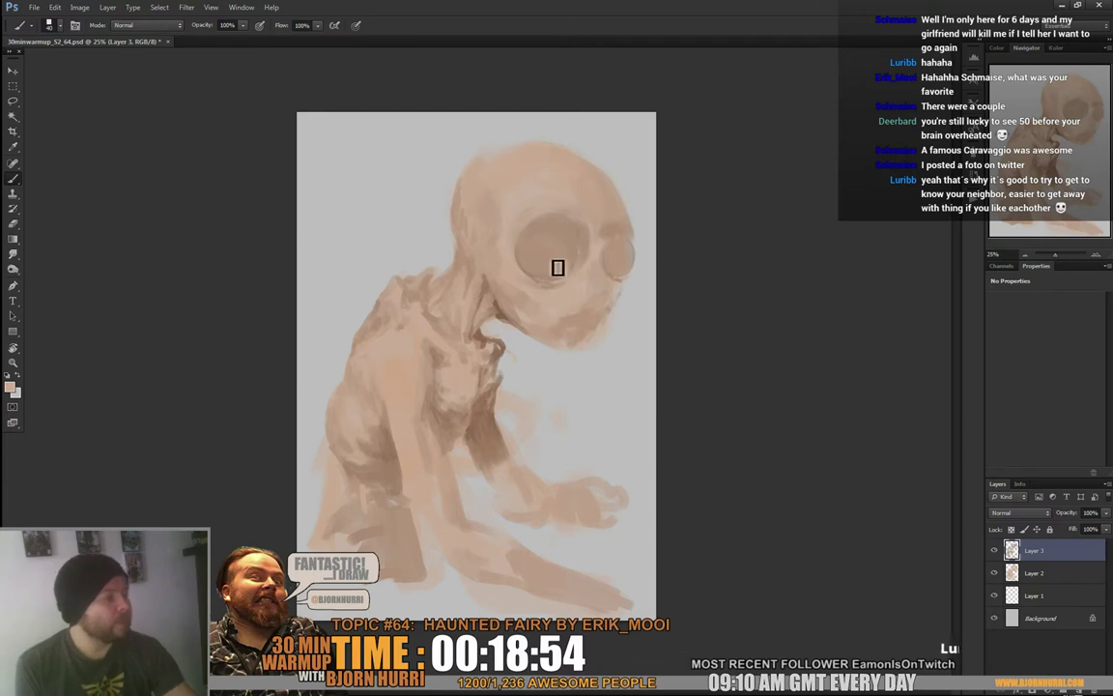
alt+click(531, 276)
alt+click(488, 295)
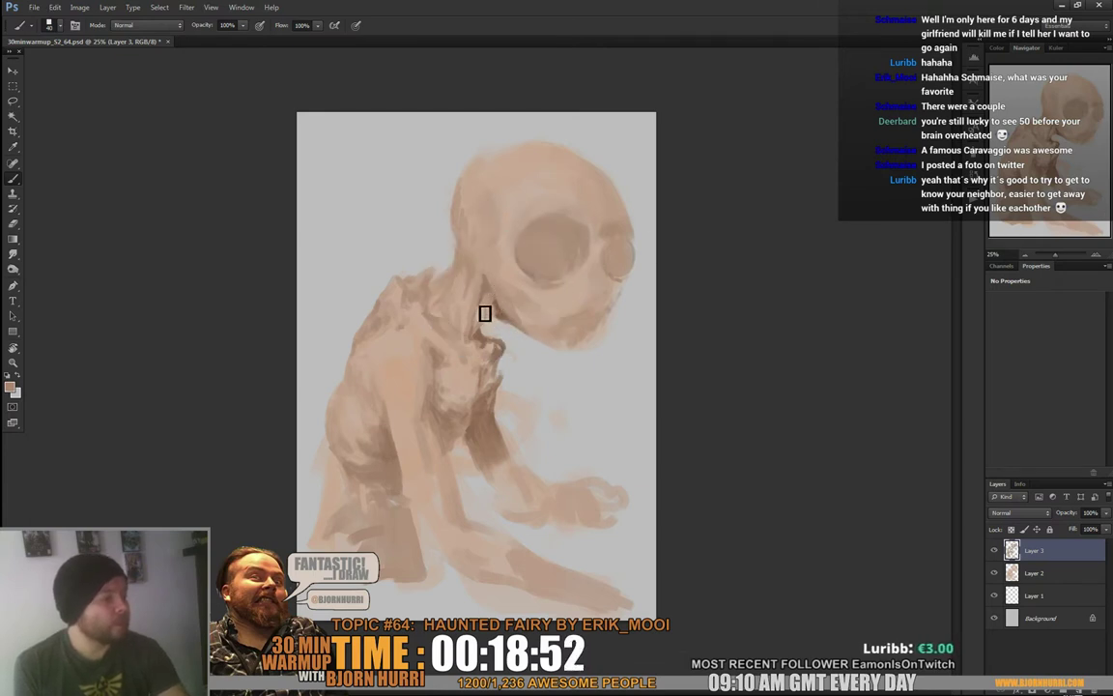
drag(484, 313, 484, 318)
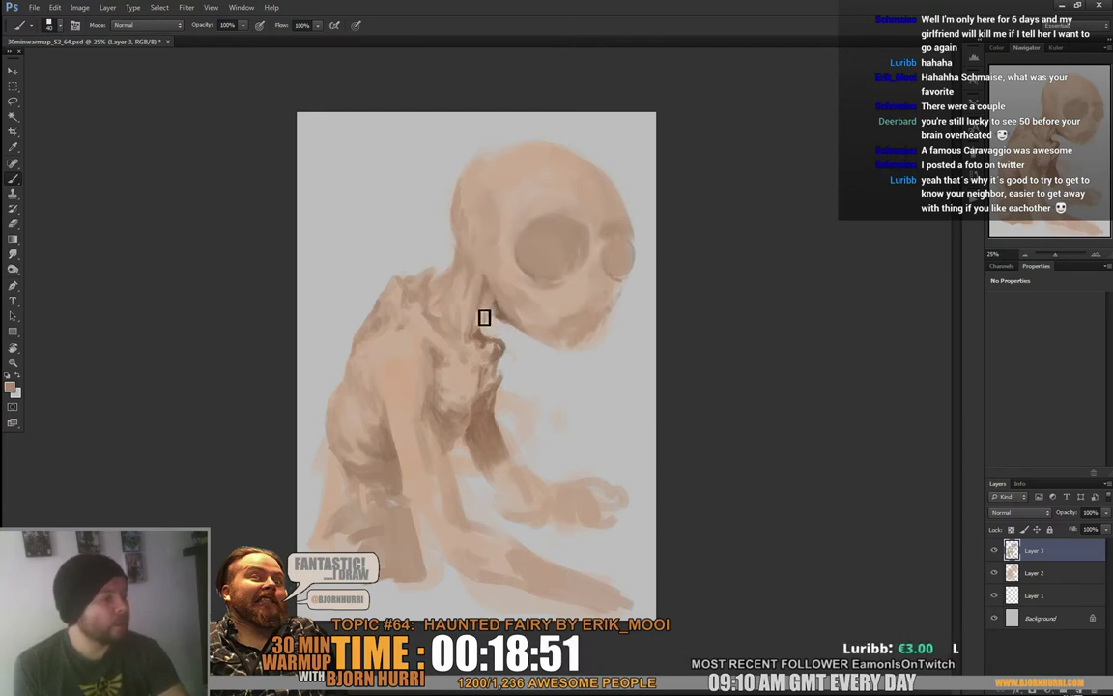
Paint the small nose and mouth area, and clean up the far cheek and chin contour with sampled tones
alt+click(523, 281)
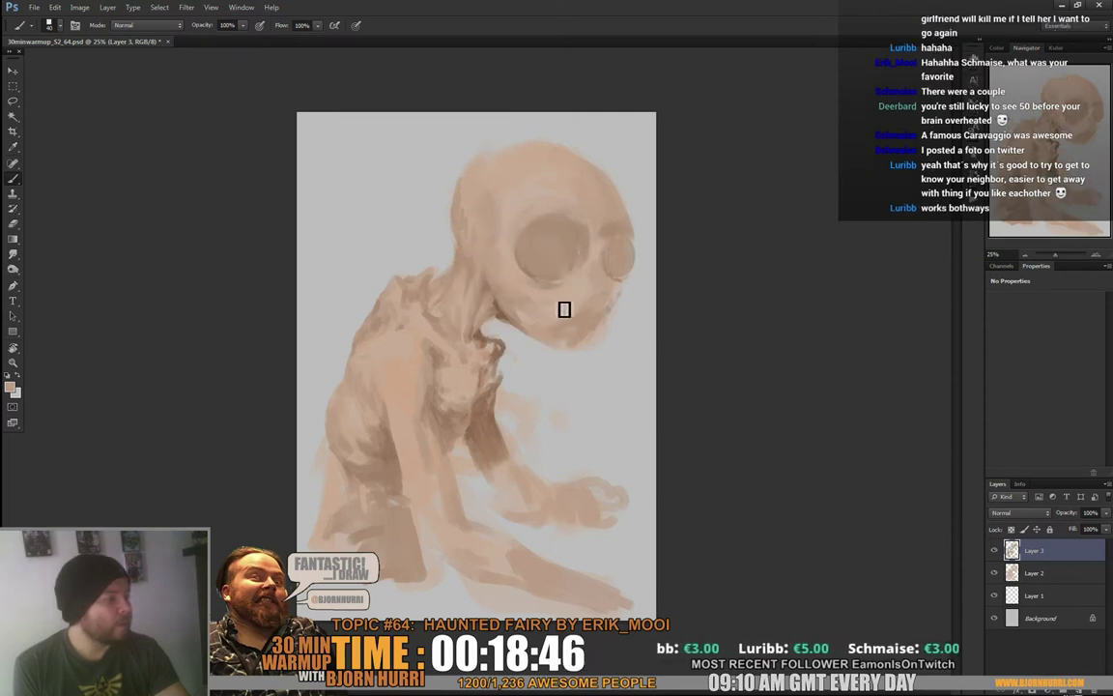
alt+click(527, 261)
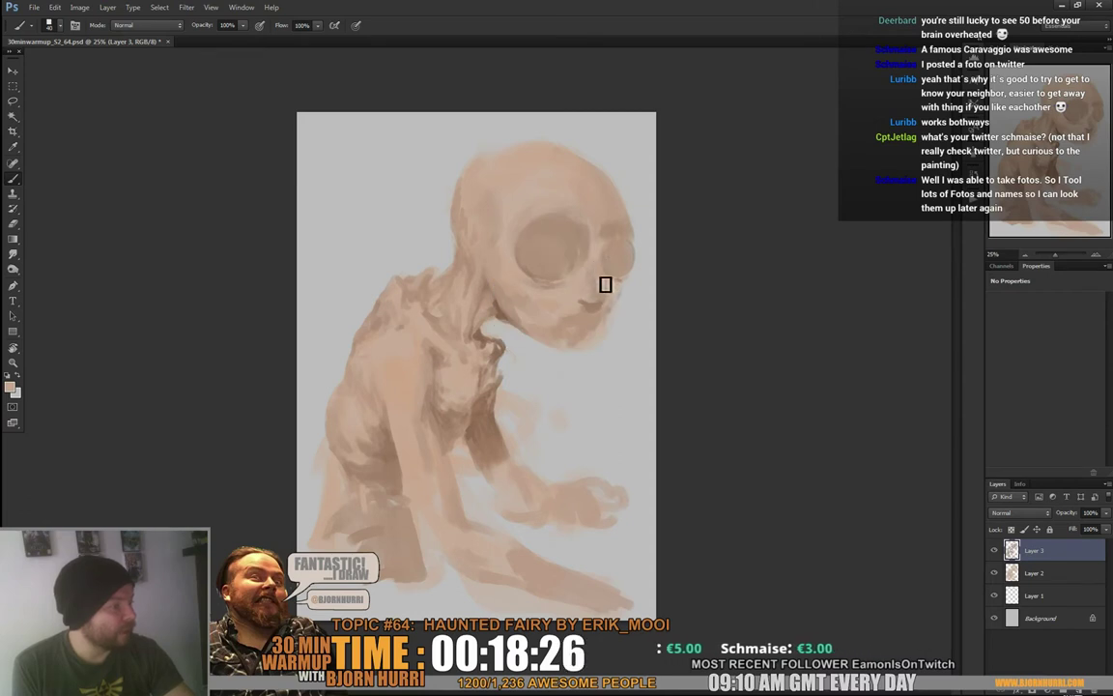
alt+click(593, 288)
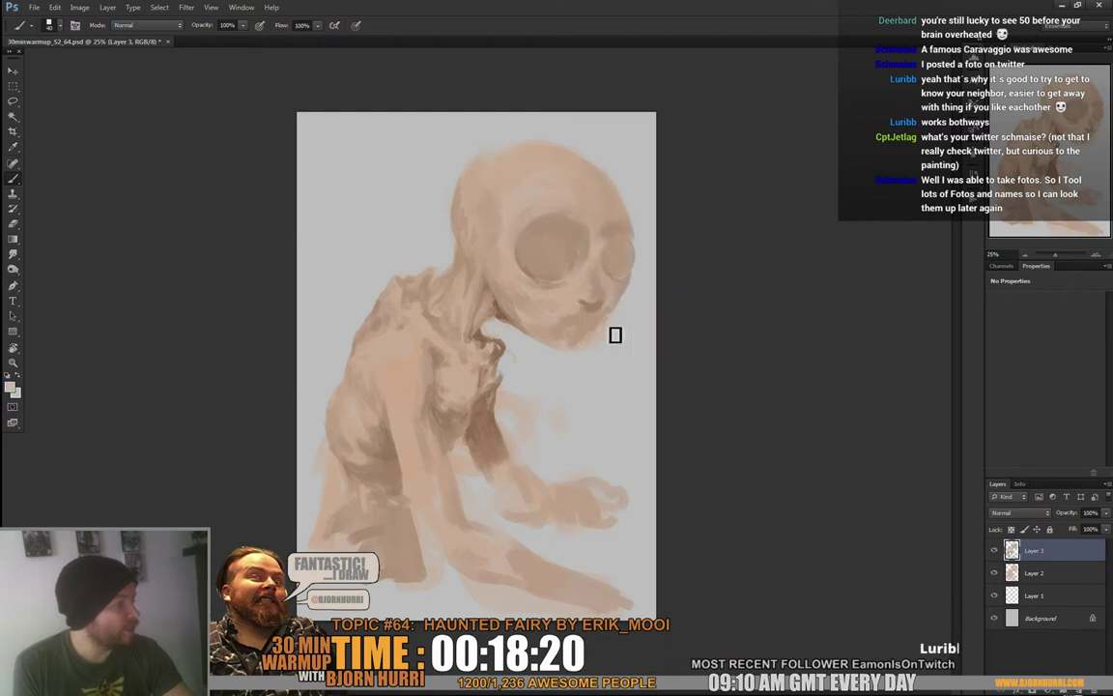
alt+click(609, 319)
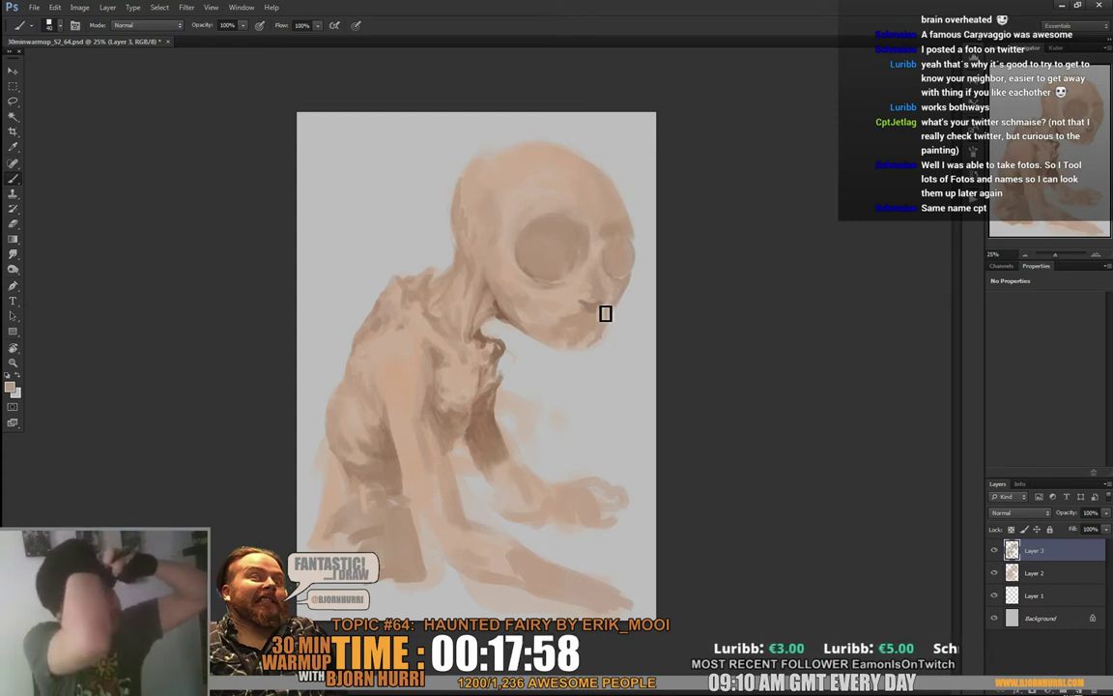
Sample the dark brown under the jaw and deepen the collarbone and lower neck shadows, reducing the brush to 29 px
right_click(501, 300)
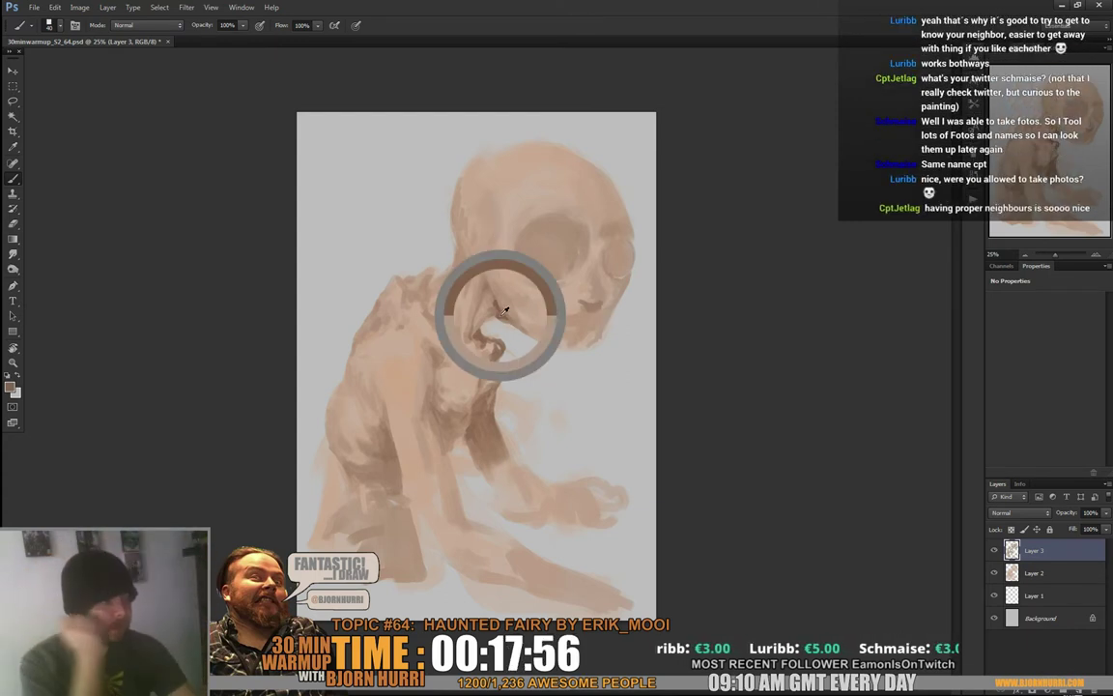
drag(550, 338, 569, 338)
click(500, 318)
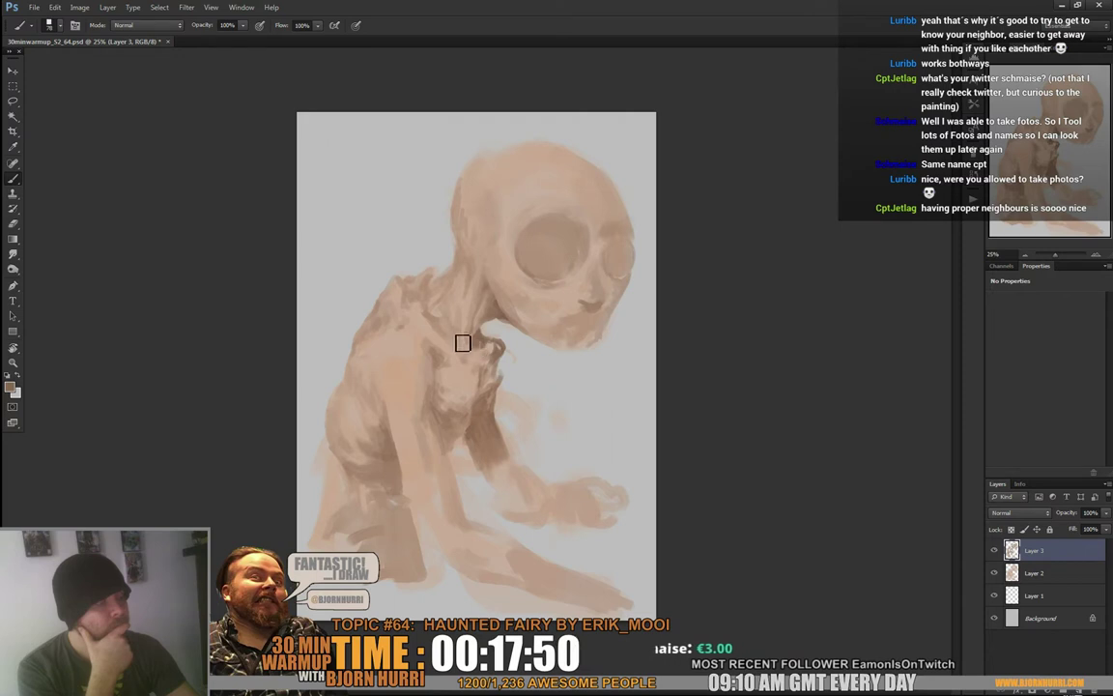
right_click(478, 327)
drag(536, 355, 514, 355)
click(449, 333)
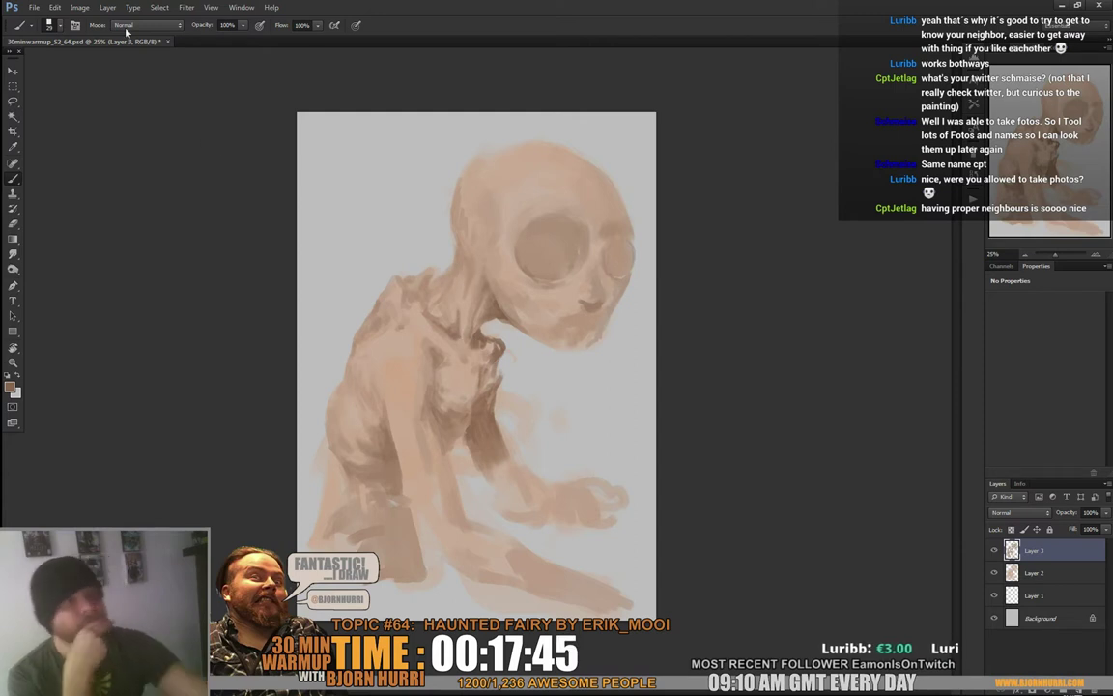
Flip the whole canvas horizontally
click(79, 7)
mouse_move(170, 114)
click(247, 161)
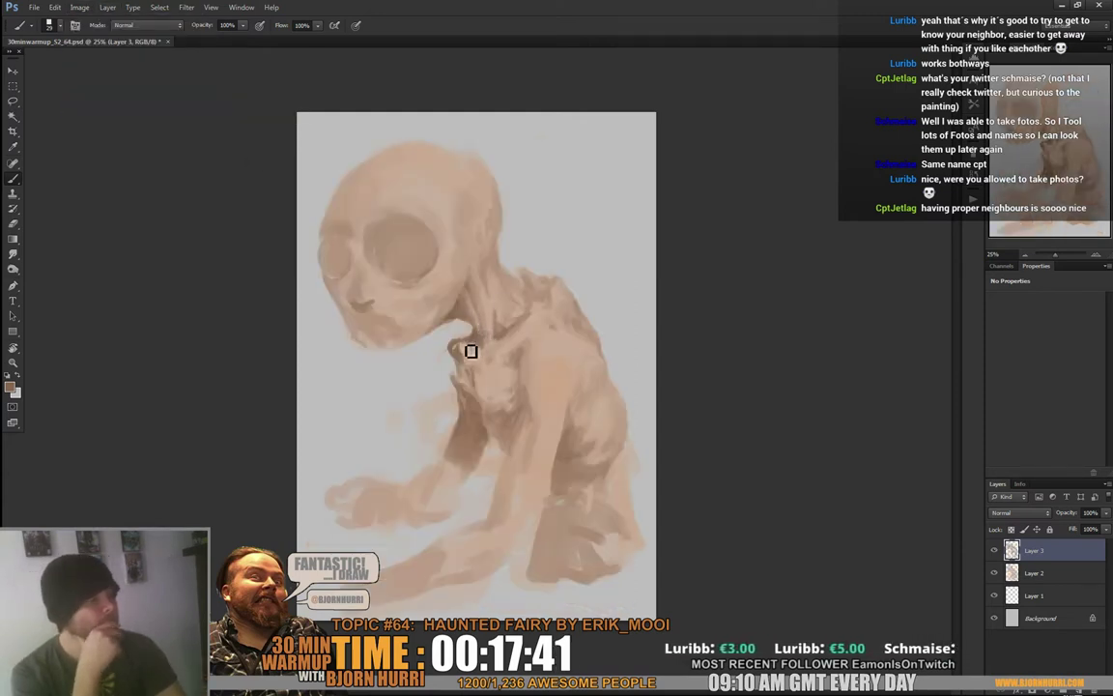
Rework the shading of the collarbone, upper chest and neck with a 47 px brush in sampled tones
right_click(495, 355)
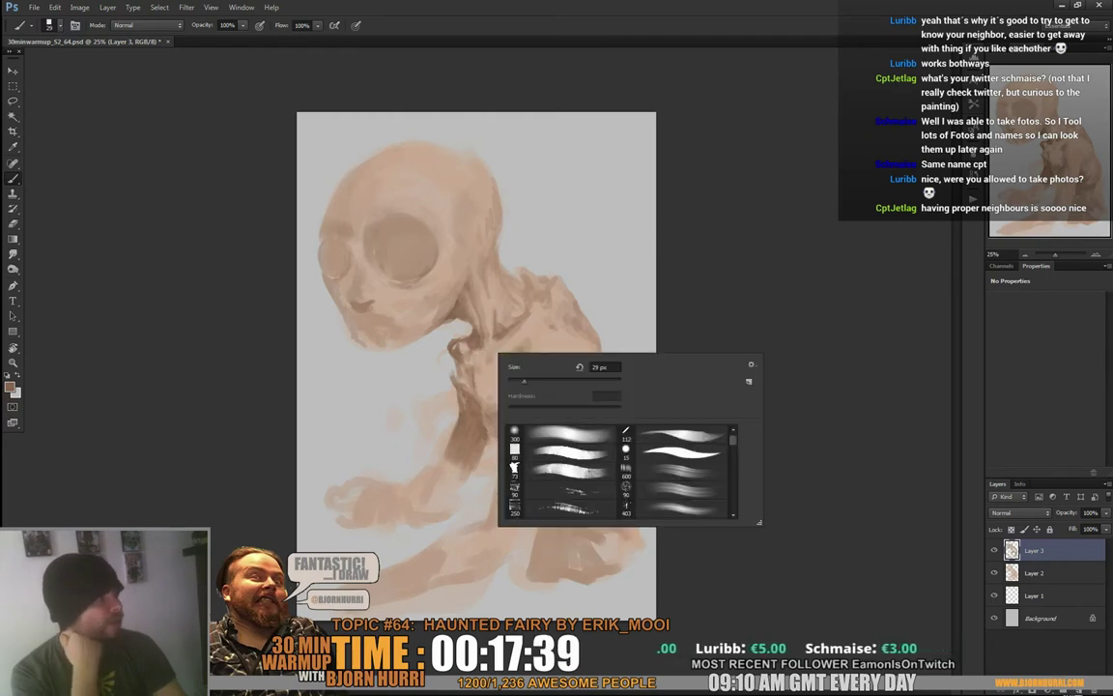
key(Escape)
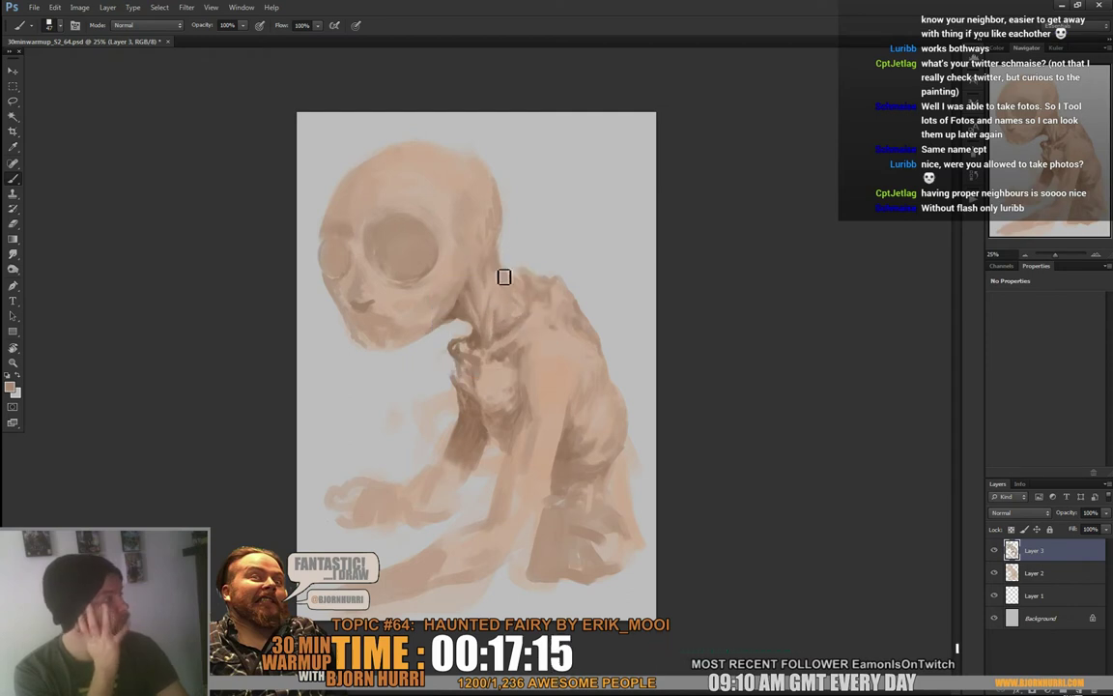
Refine the collarbone and chest shading with tones sampled from the upper chest and the far arm
alt+click(492, 335)
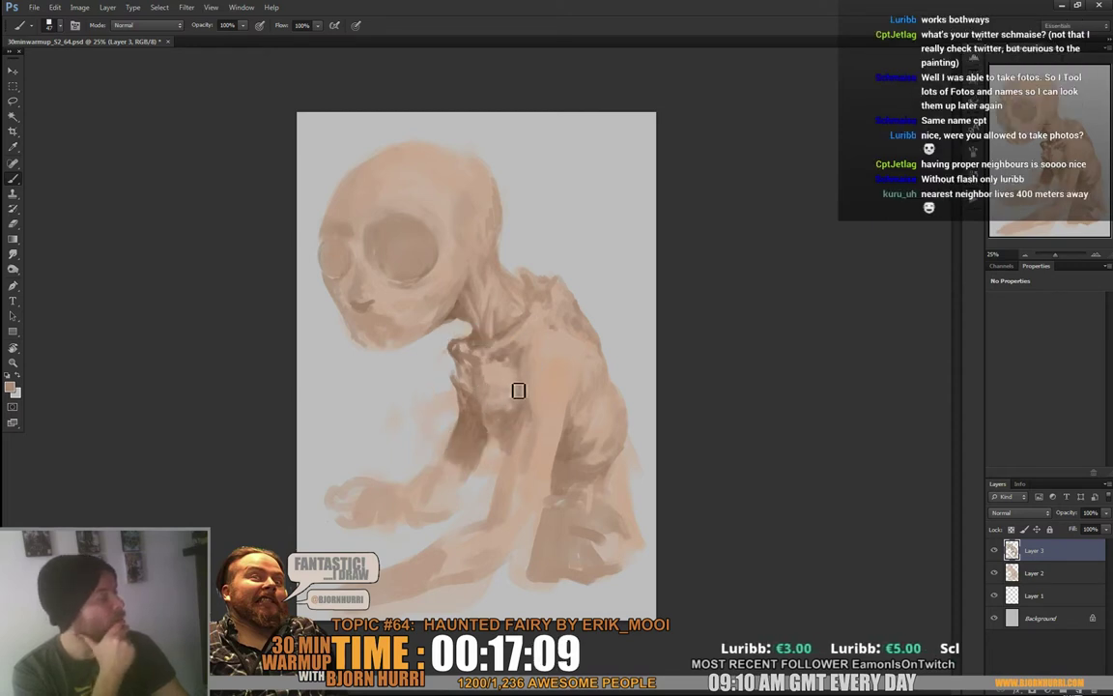
alt+click(471, 404)
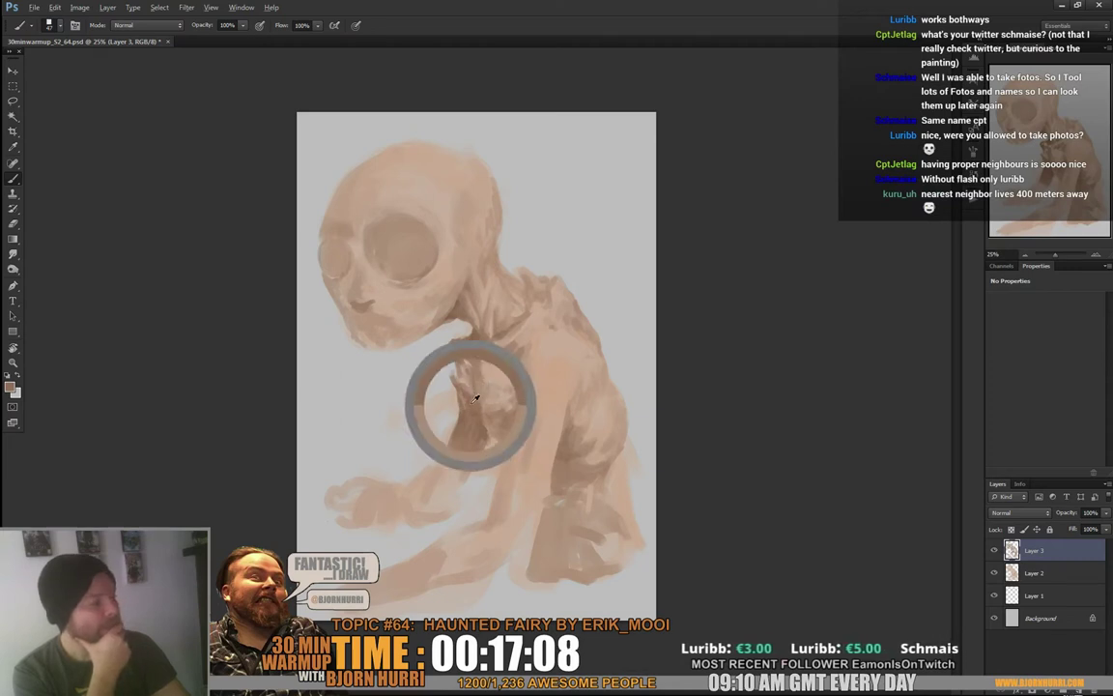
alt+click(475, 337)
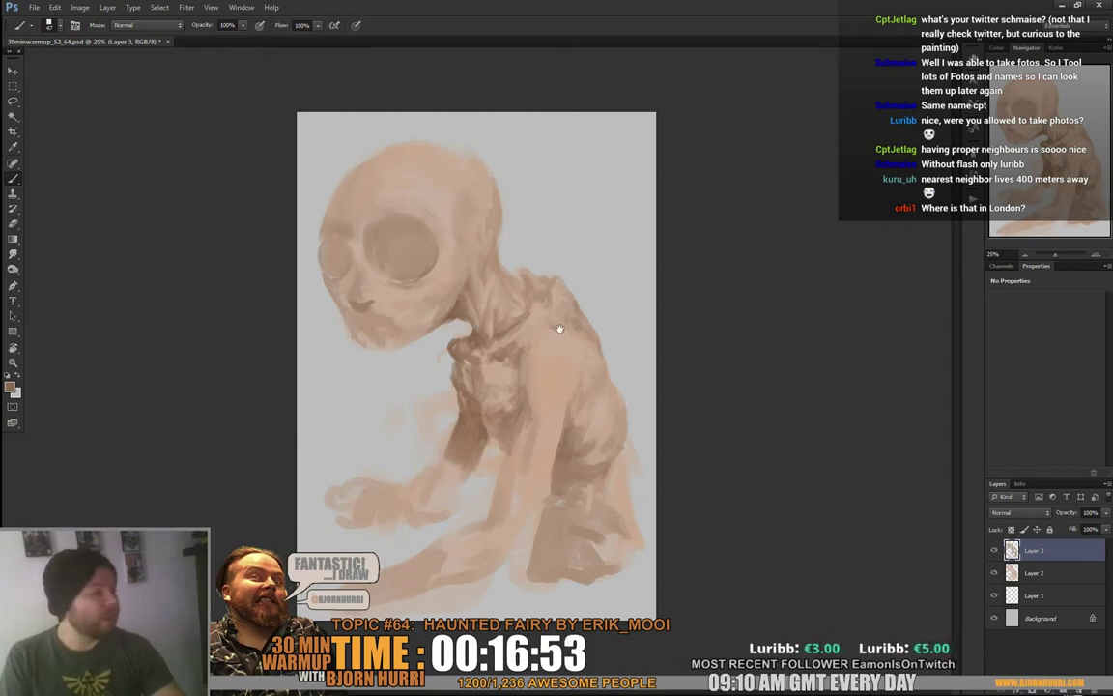
Add a new layer and paint long thin brown hair strands down both sides of the face with a 29 px brush
key(ctrl+shift+alt+n)
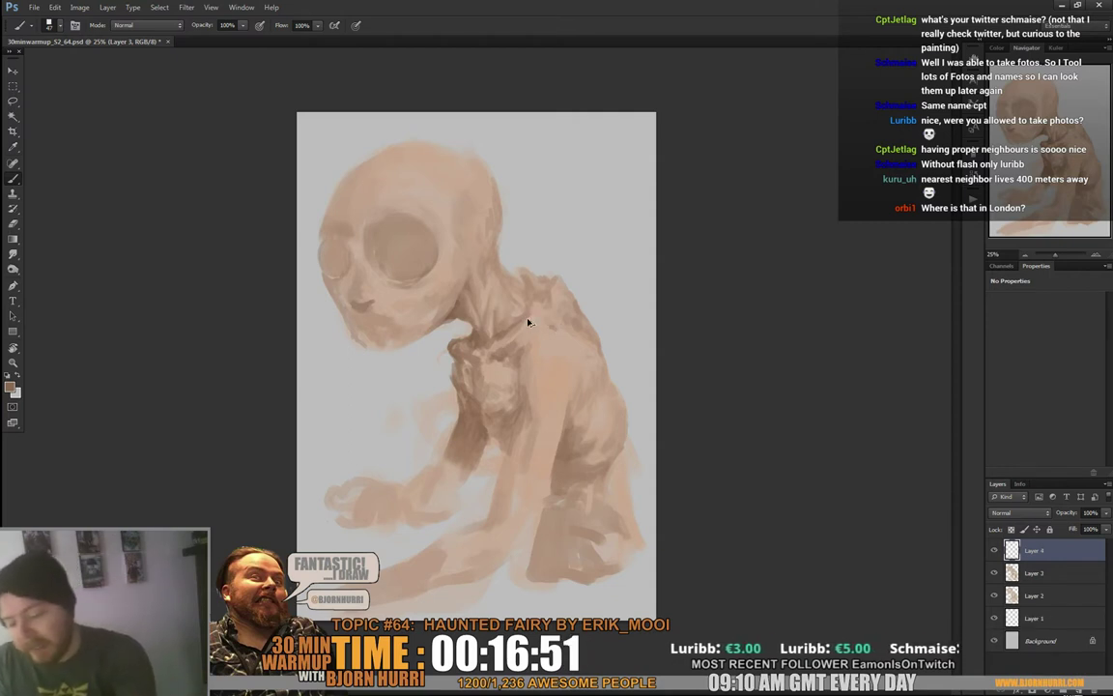
alt+click(450, 309)
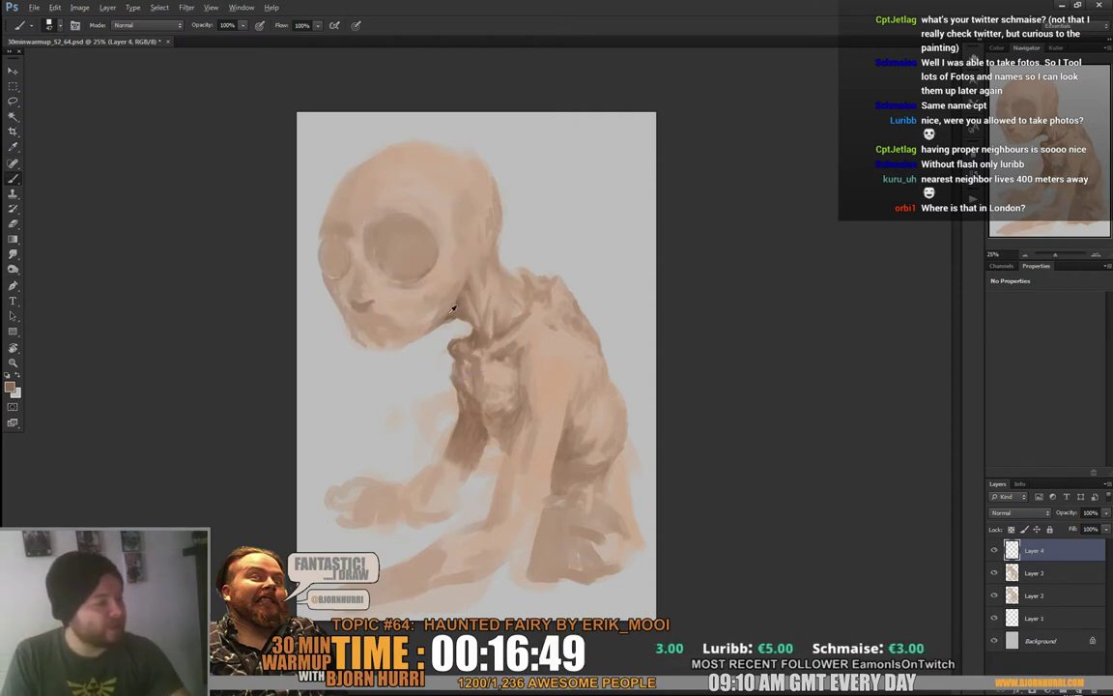
right_click(450, 306)
click(395, 279)
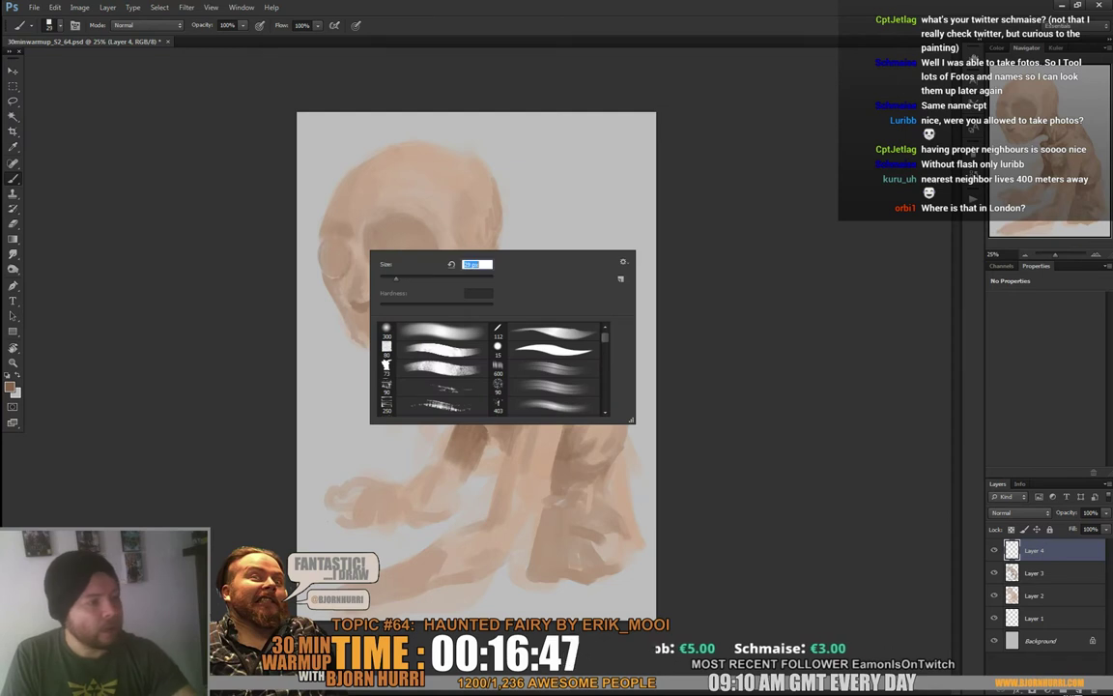
drag(318, 217, 322, 342)
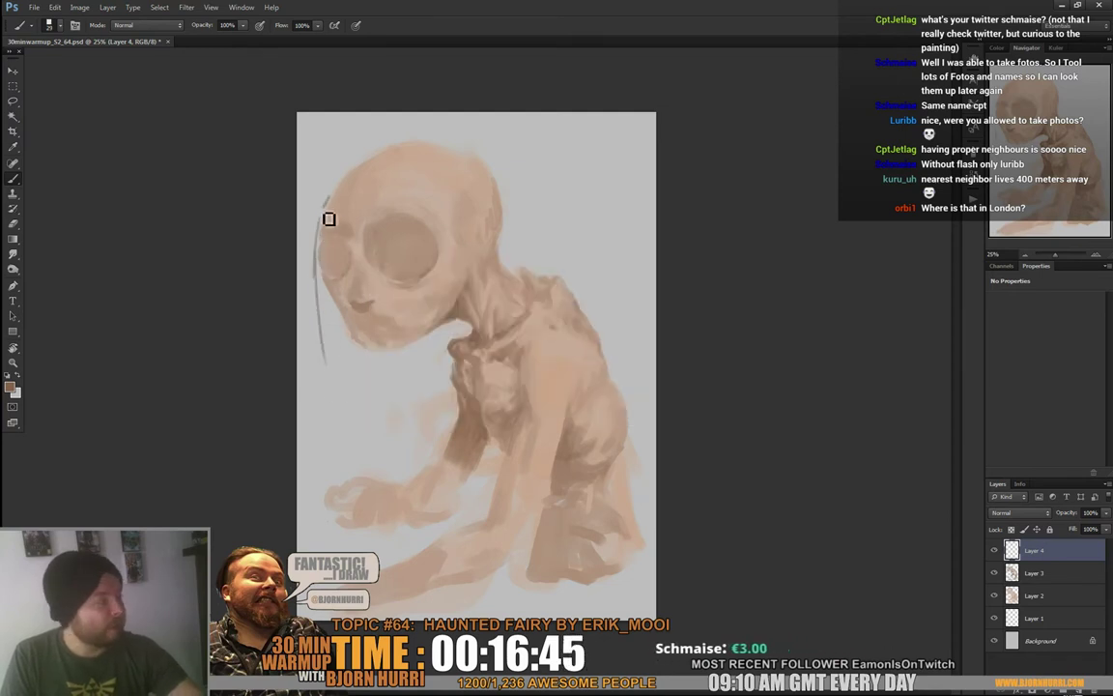
mouse_move(328, 201)
mouse_down()
mouse_move(317, 294)
mouse_move(326, 398)
mouse_up()
mouse_move(426, 186)
mouse_down()
mouse_move(432, 327)
mouse_move(420, 441)
mouse_move(432, 205)
mouse_move(399, 403)
mouse_move(452, 268)
mouse_move(450, 192)
mouse_move(438, 343)
mouse_up()
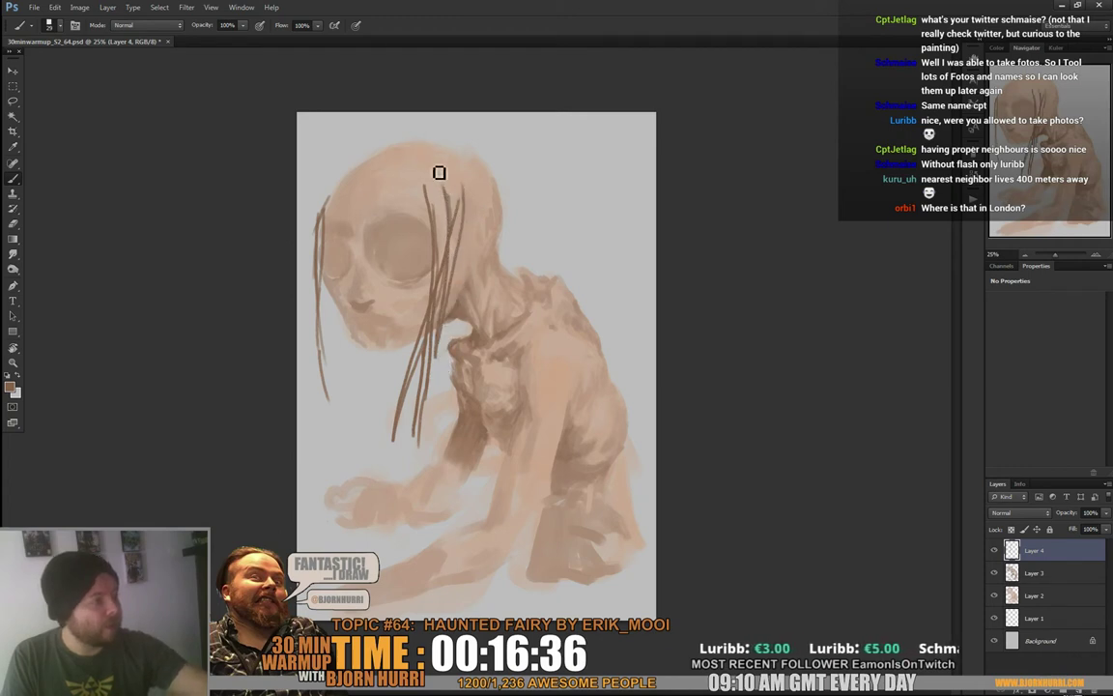
Paint brown hair strands sweeping from the crown over the back of the head to the nape
mouse_move(418, 155)
mouse_down()
mouse_move(529, 268)
mouse_move(470, 184)
mouse_move(541, 282)
mouse_up()
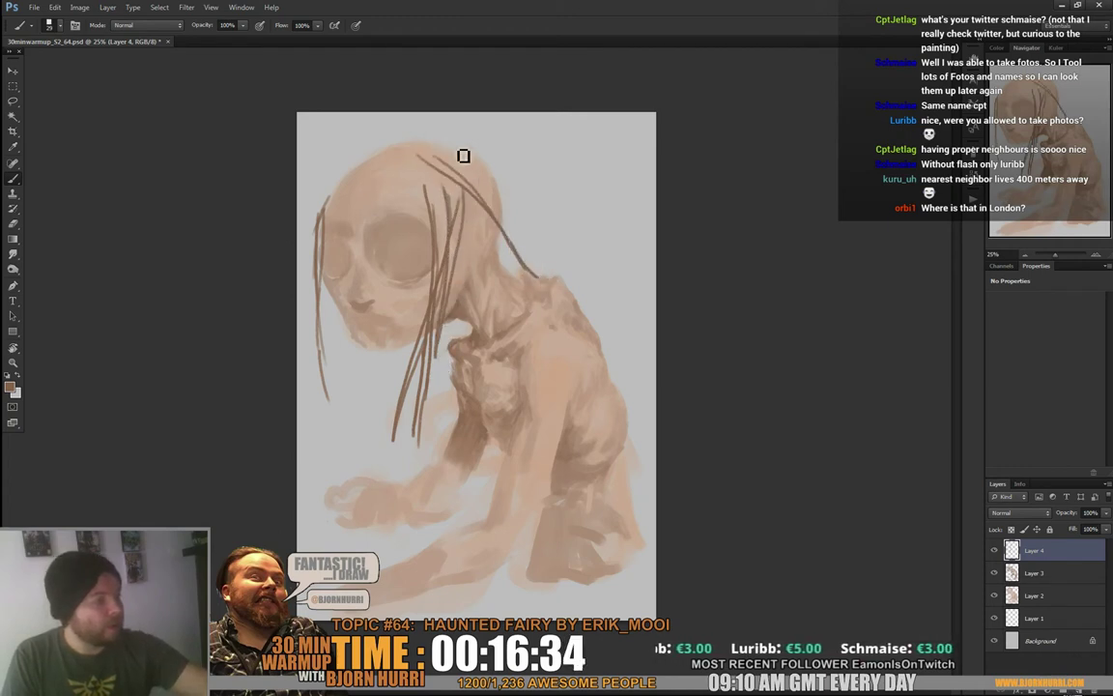
drag(464, 156, 527, 256)
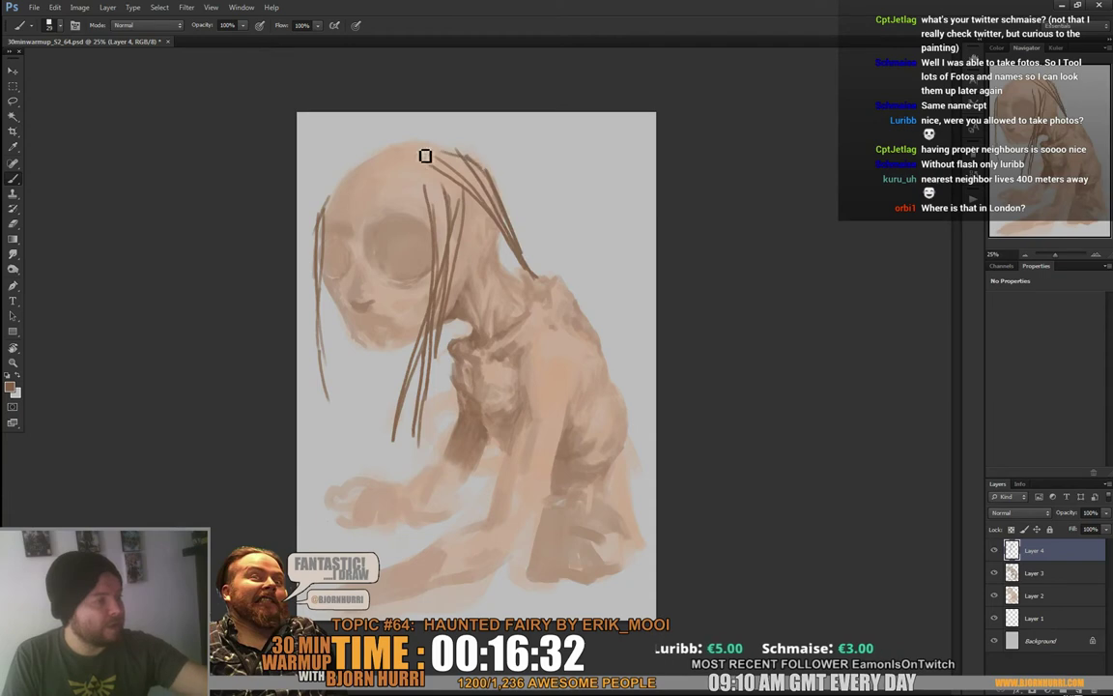
mouse_move(425, 156)
mouse_down()
mouse_move(488, 188)
mouse_move(462, 162)
mouse_move(529, 266)
mouse_up()
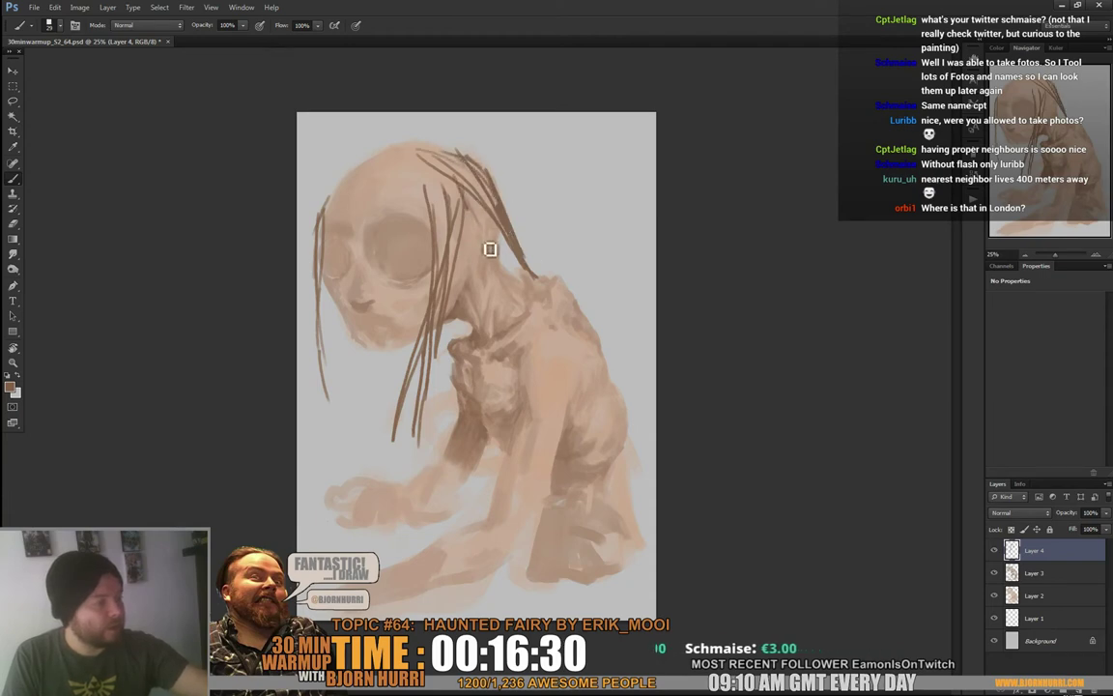
drag(460, 193, 536, 291)
mouse_move(469, 198)
mouse_down()
mouse_move(531, 281)
mouse_move(526, 271)
mouse_up()
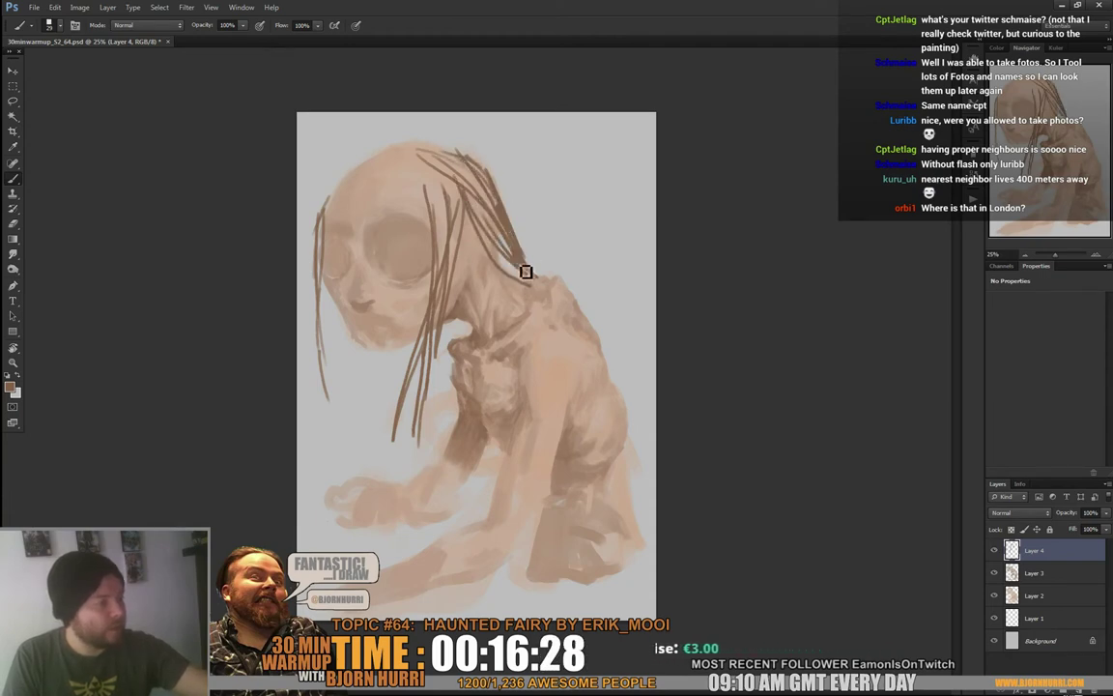
drag(491, 217, 530, 275)
Paint hair strands curving from the top of the forehead down to the far temple
drag(377, 161, 320, 221)
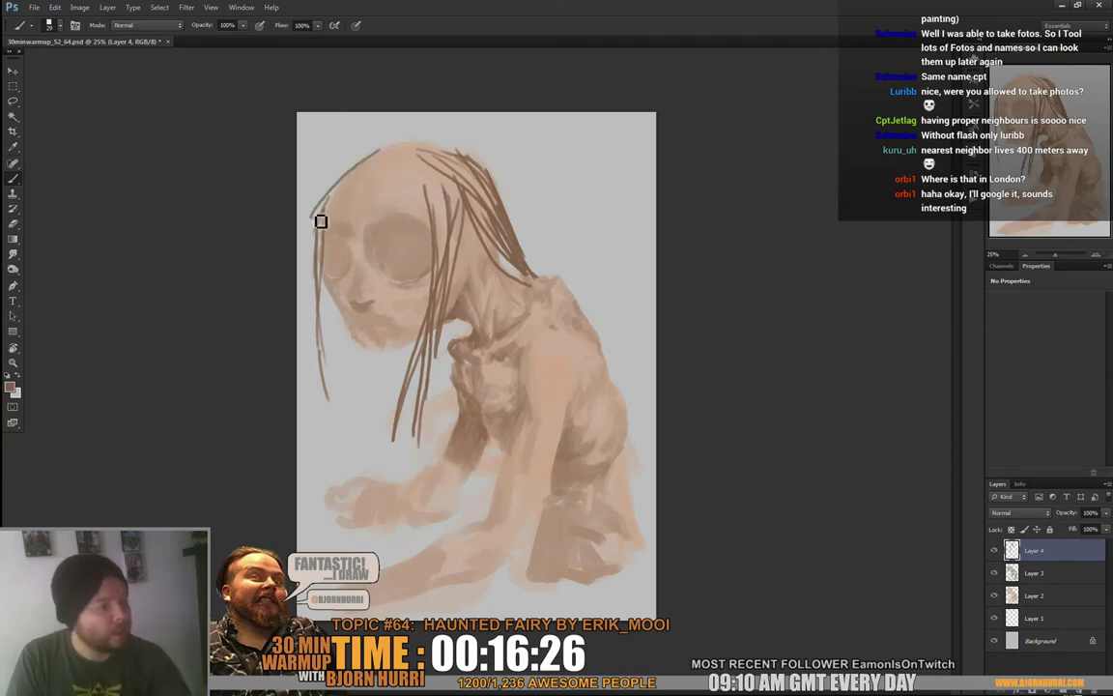
drag(363, 171, 327, 234)
drag(390, 156, 335, 201)
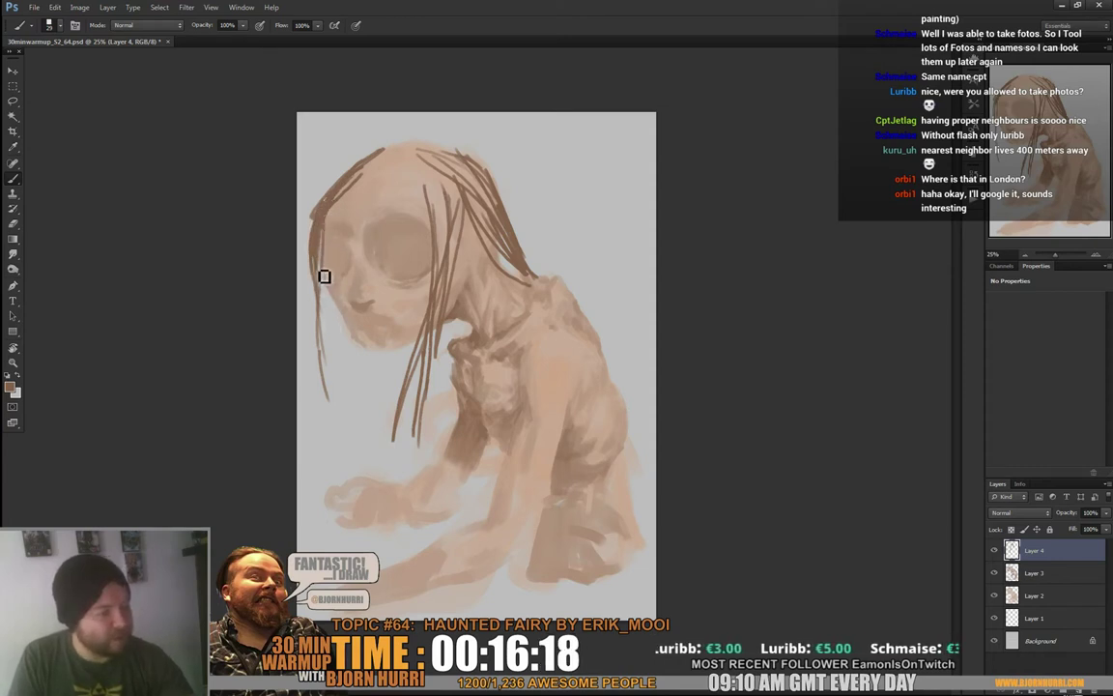
Paint thin strands hanging past the far cheek and below the chin, trimming them with the Eraser
drag(343, 346, 354, 428)
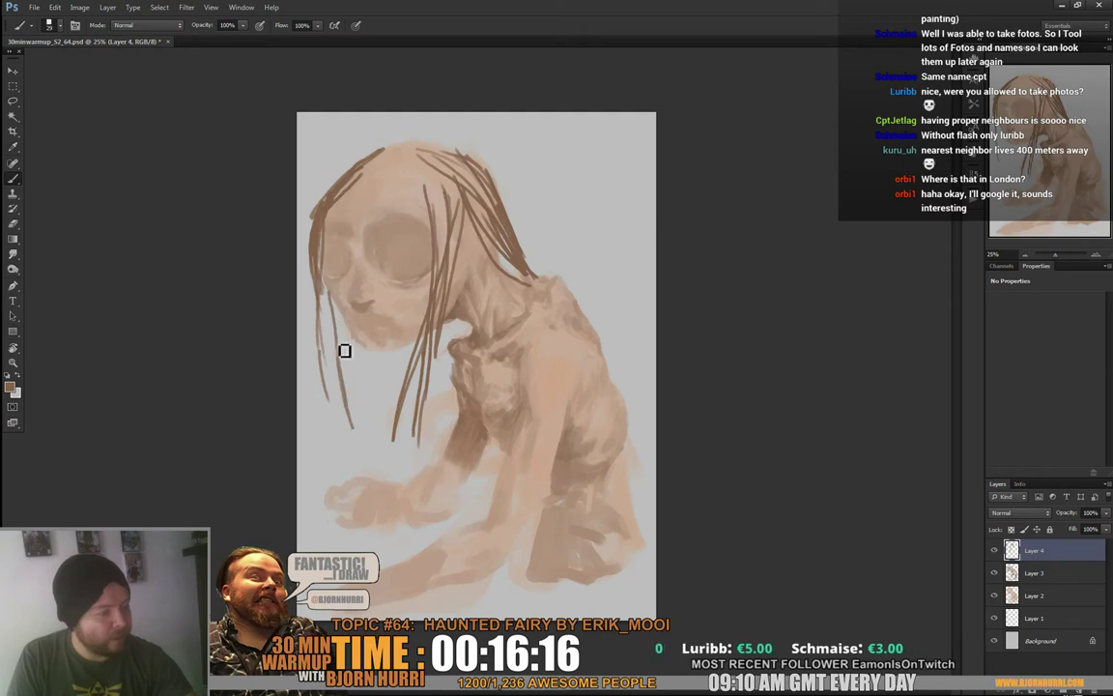
key(e)
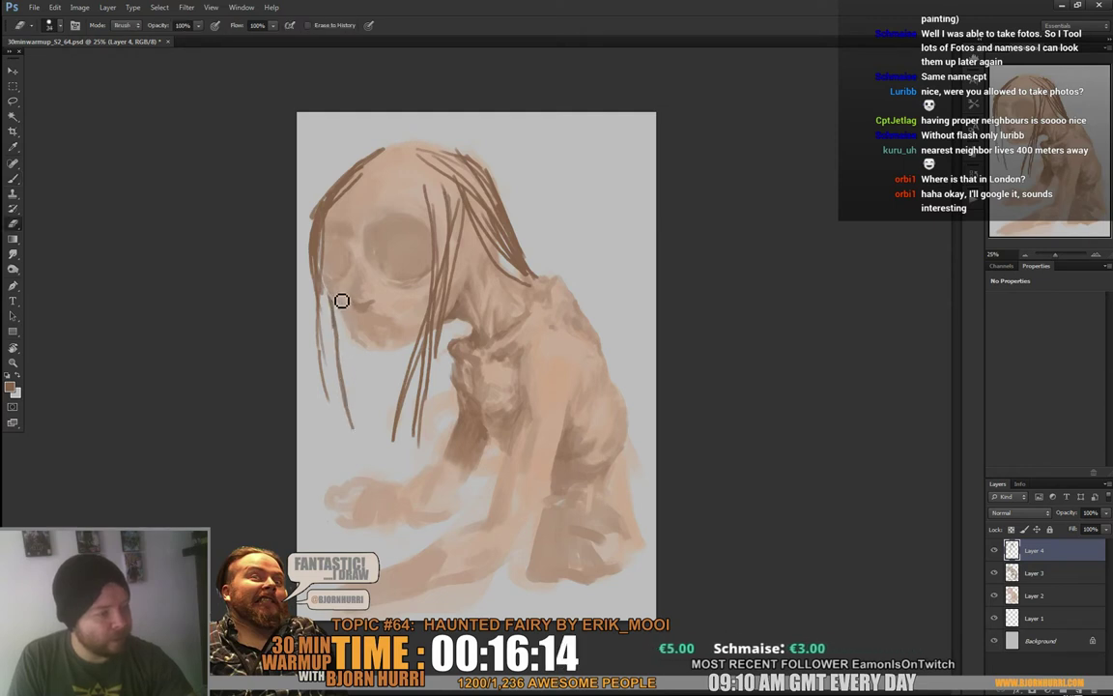
key(b)
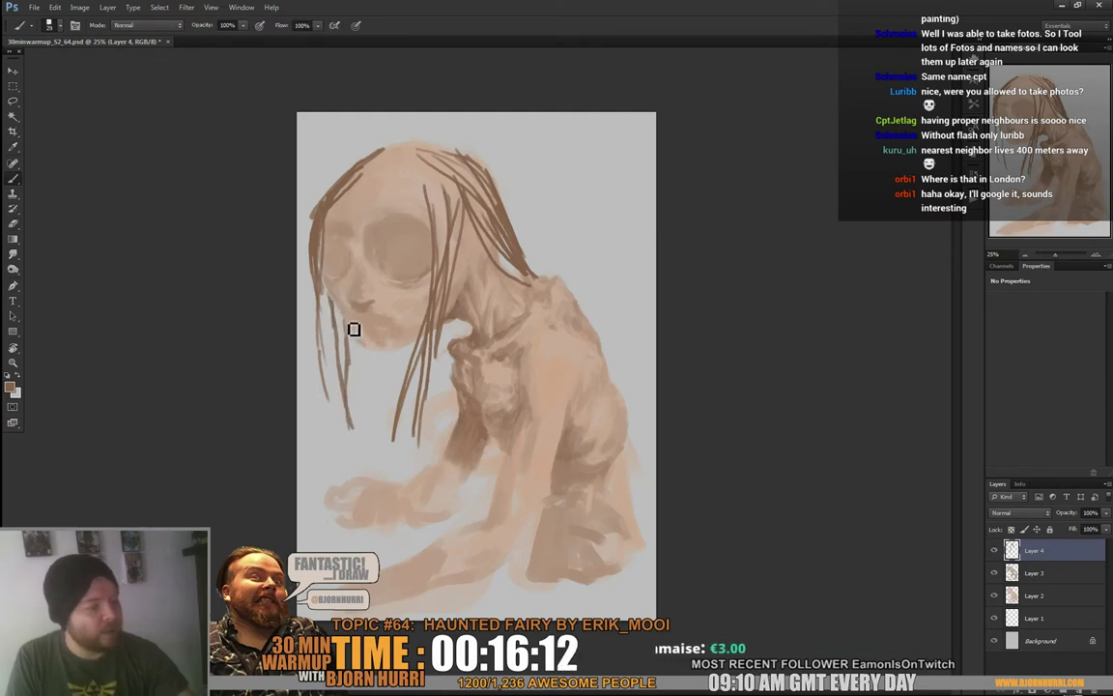
mouse_move(353, 330)
mouse_down()
mouse_move(367, 360)
mouse_move(365, 437)
mouse_up()
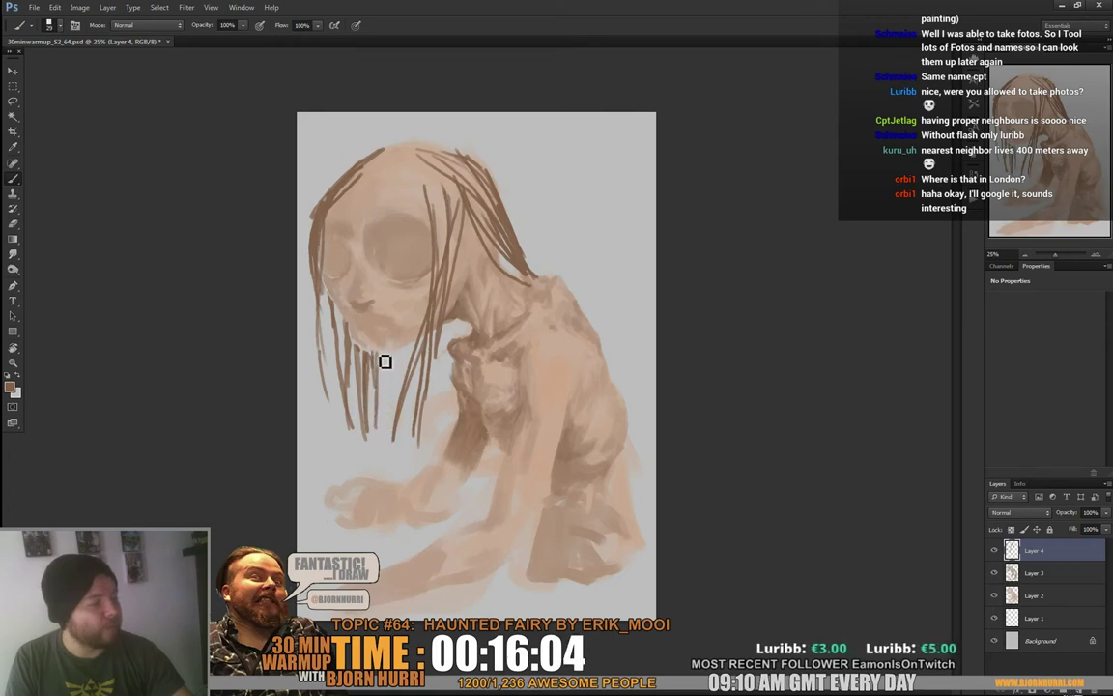
drag(385, 361, 385, 407)
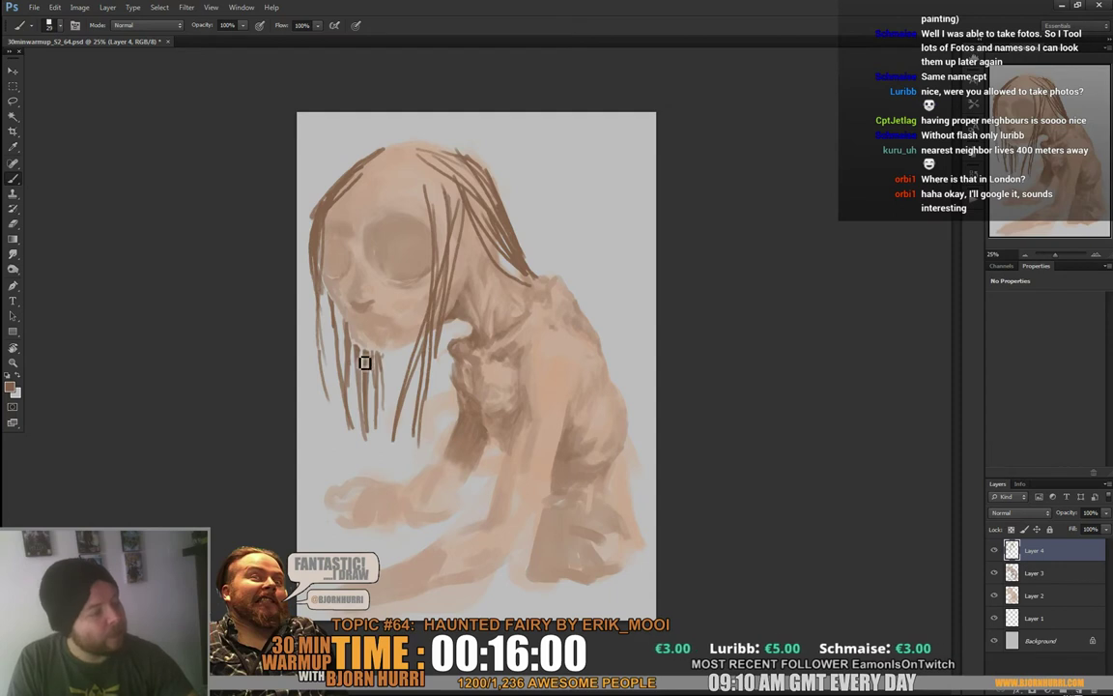
key(e)
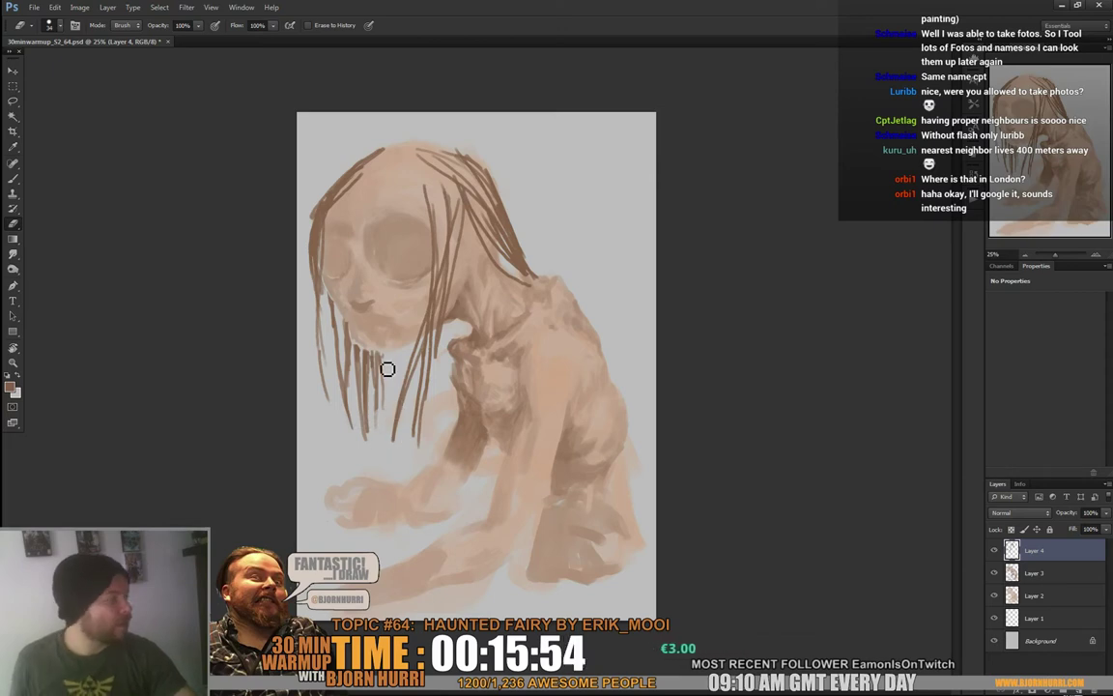
key(b)
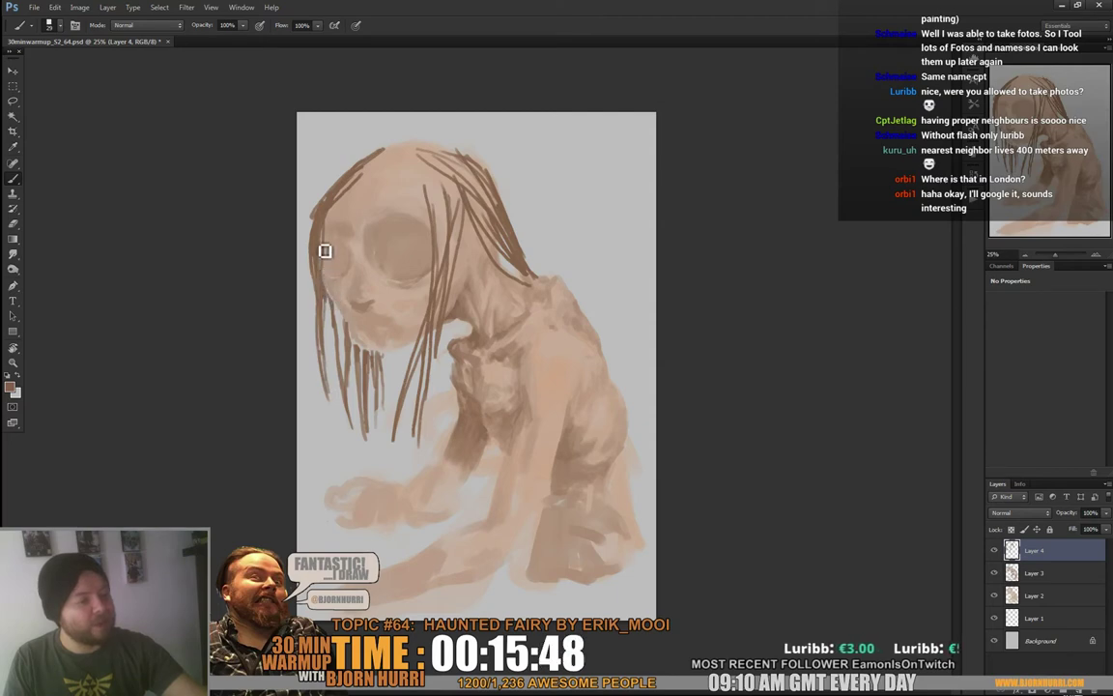
Thicken the hair along the far side of the face, the crown and the forehead with more brown strands
drag(319, 227, 319, 294)
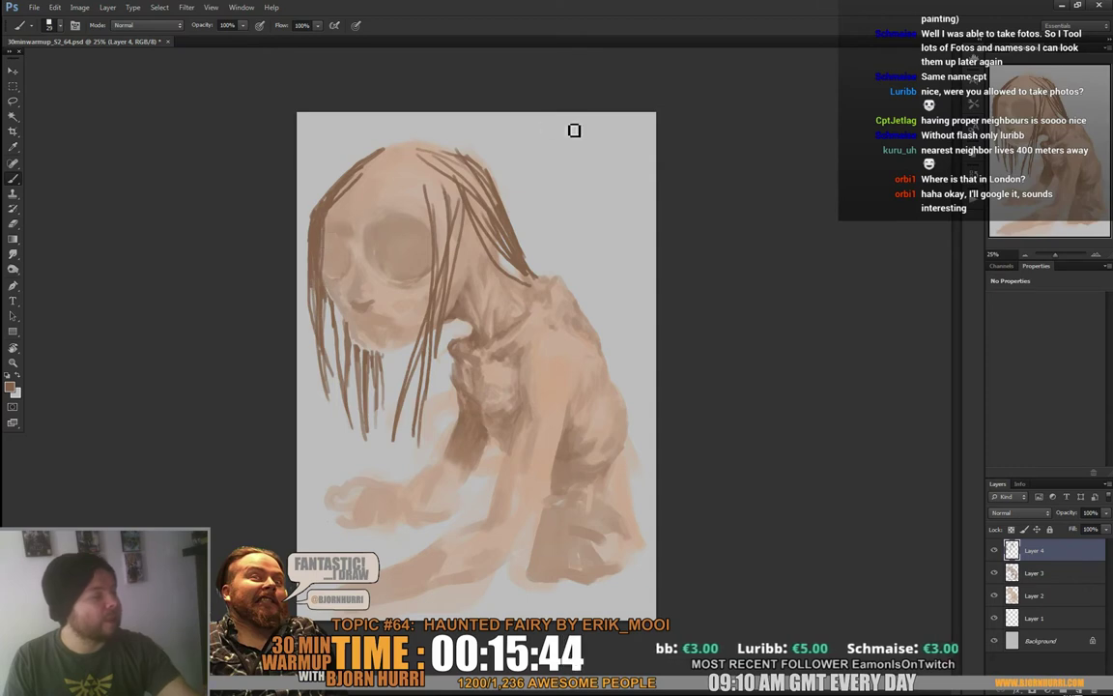
drag(406, 167, 487, 233)
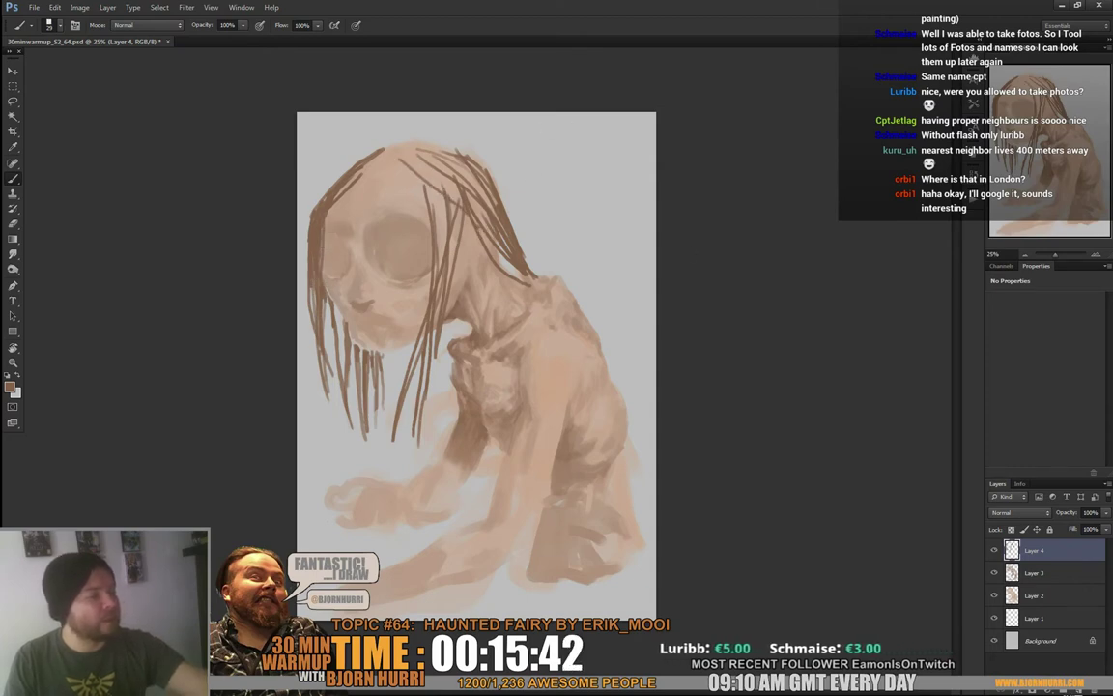
drag(423, 166, 490, 234)
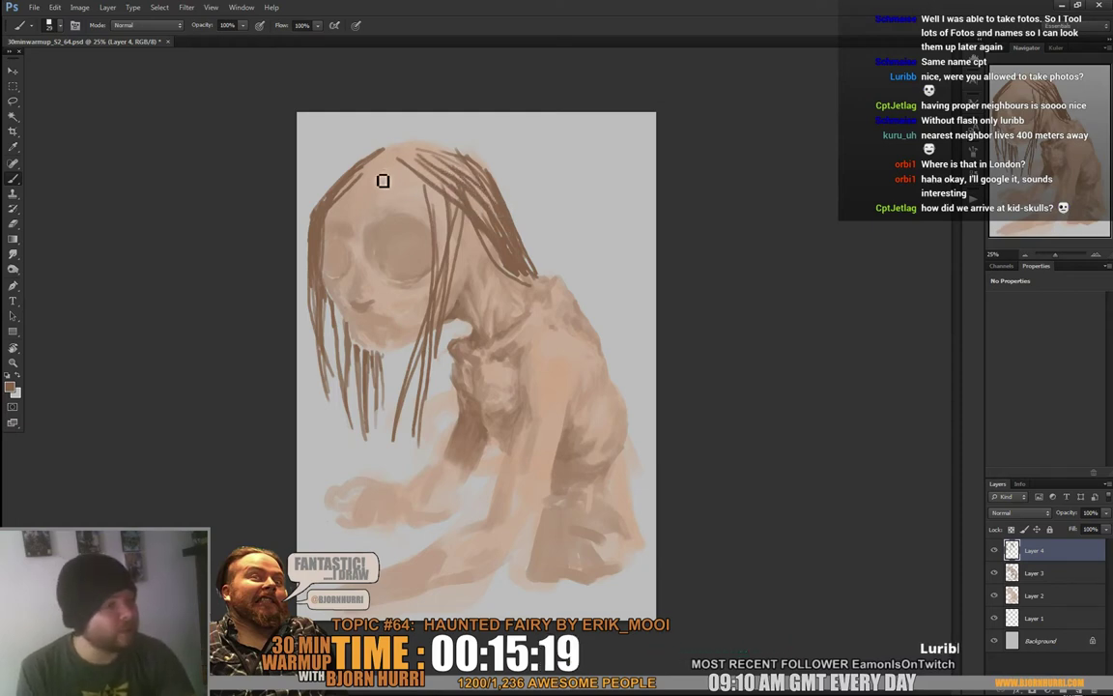
drag(349, 155, 307, 209)
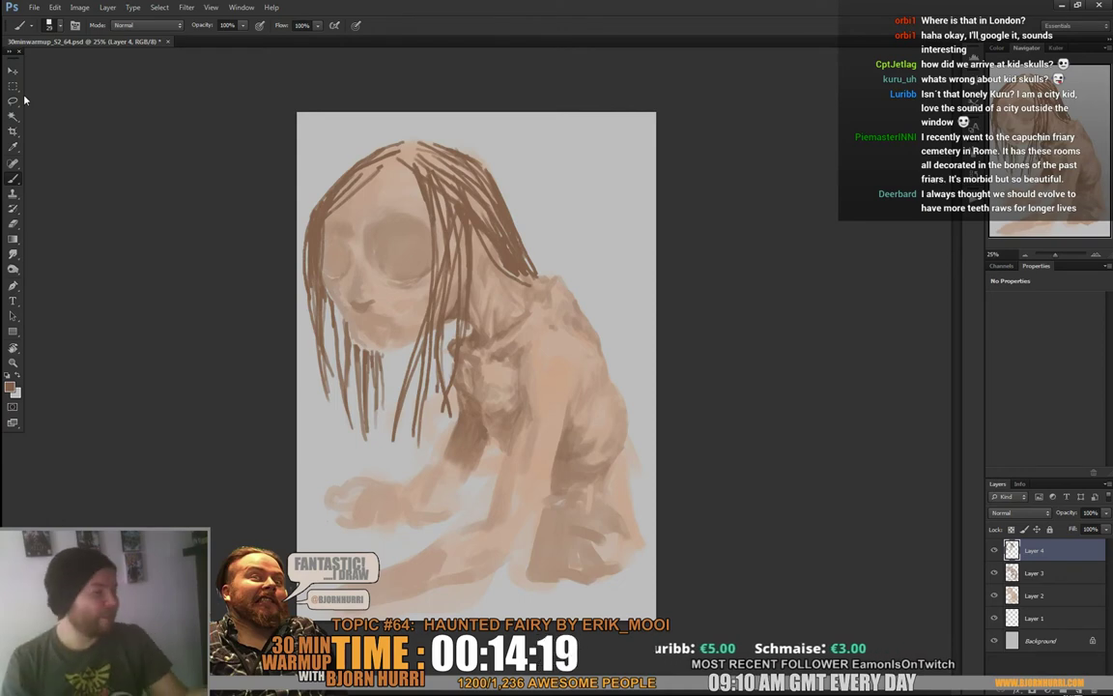
On Layer 3, fill both eye sockets with large dark brown eyes and add a light highlight to the near eye
click(1039, 572)
right_click(417, 248)
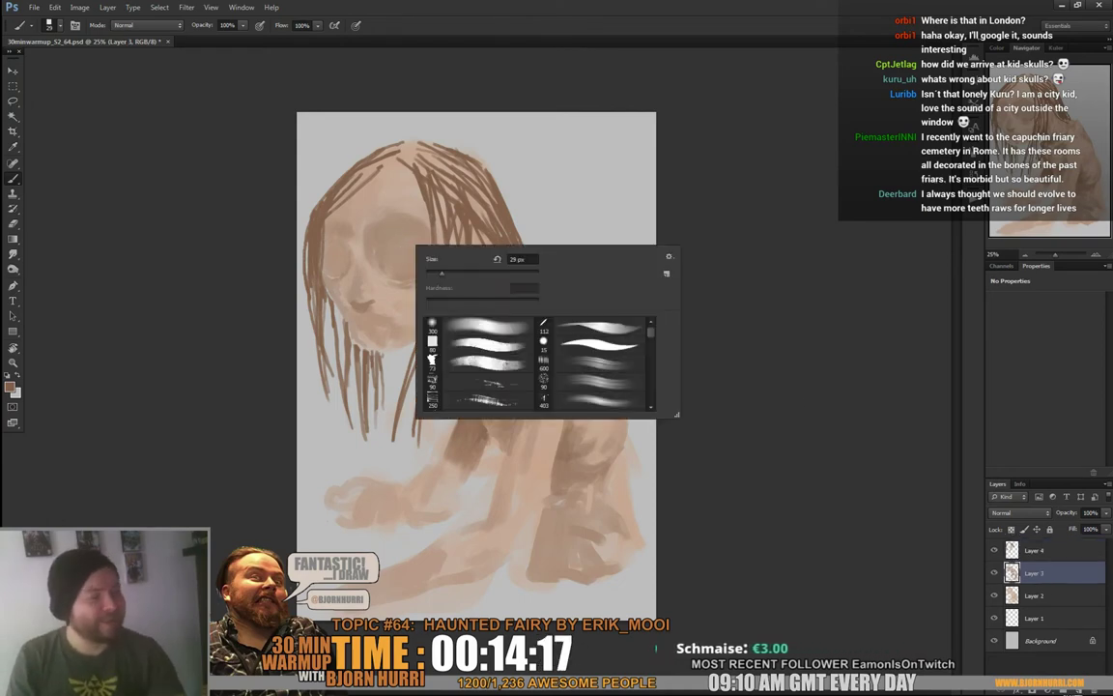
mouse_move(375, 252)
mouse_down()
mouse_move(392, 227)
mouse_move(427, 229)
mouse_move(434, 260)
mouse_move(424, 276)
mouse_move(380, 255)
mouse_move(393, 276)
mouse_move(402, 229)
mouse_move(389, 266)
mouse_move(432, 245)
mouse_move(412, 274)
mouse_up()
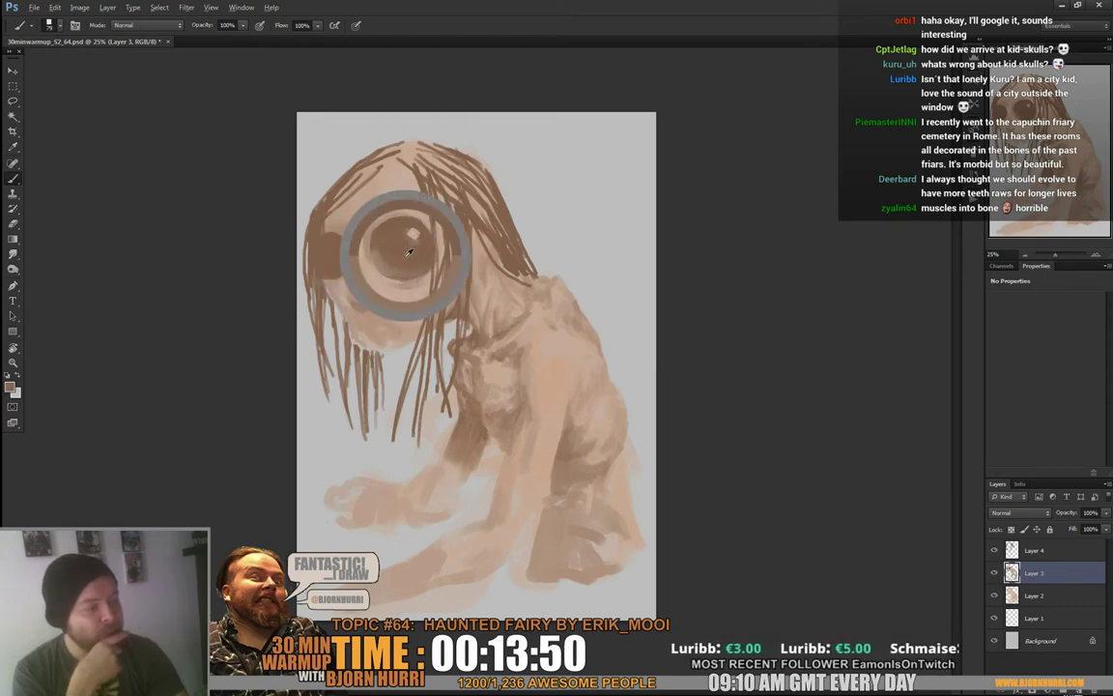
Refine the rims and shading of the eyes with a 28 px brush in sampled tones, and add a highlight to the far eye
right_click(418, 253)
click(451, 263)
click(386, 235)
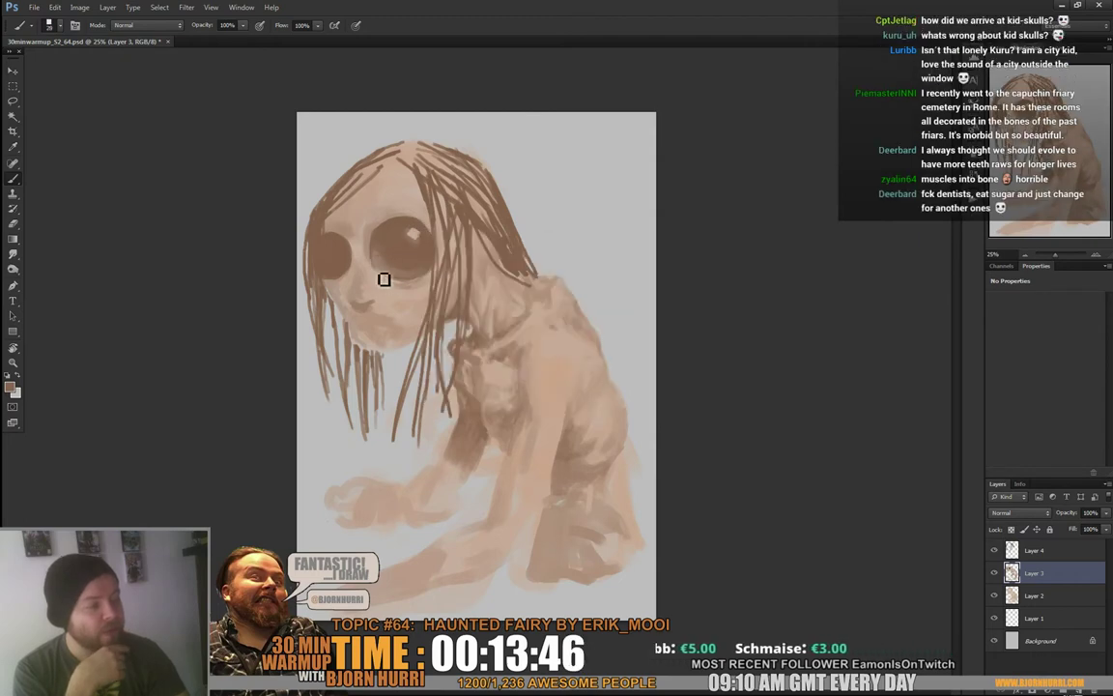
alt+click(371, 177)
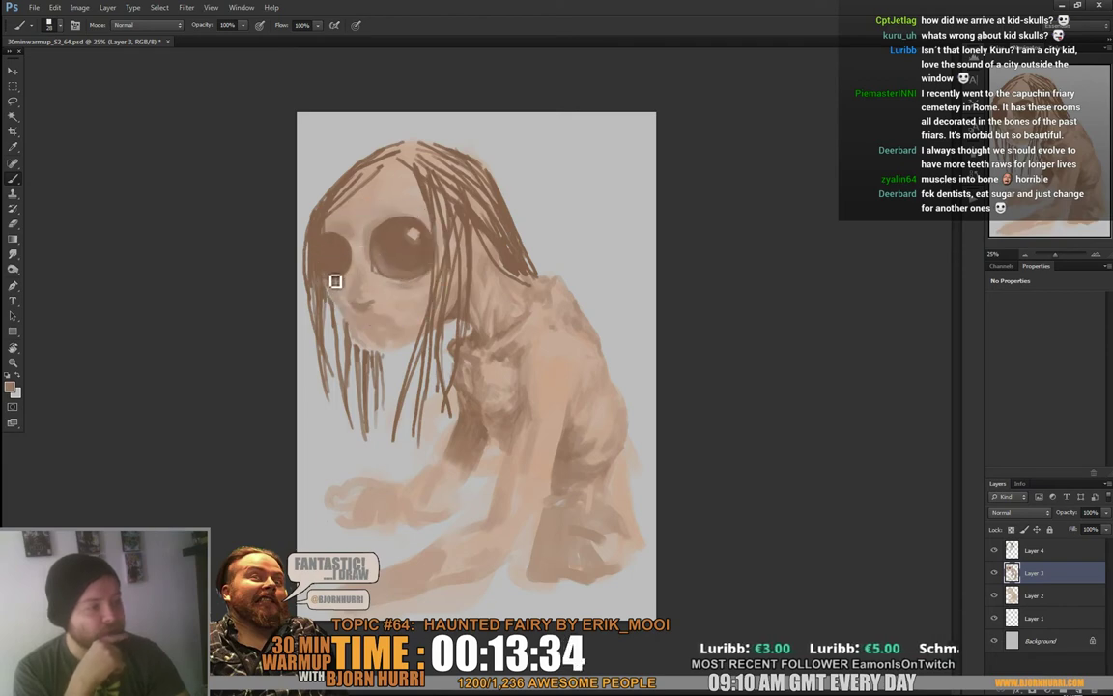
alt+click(419, 237)
click(343, 248)
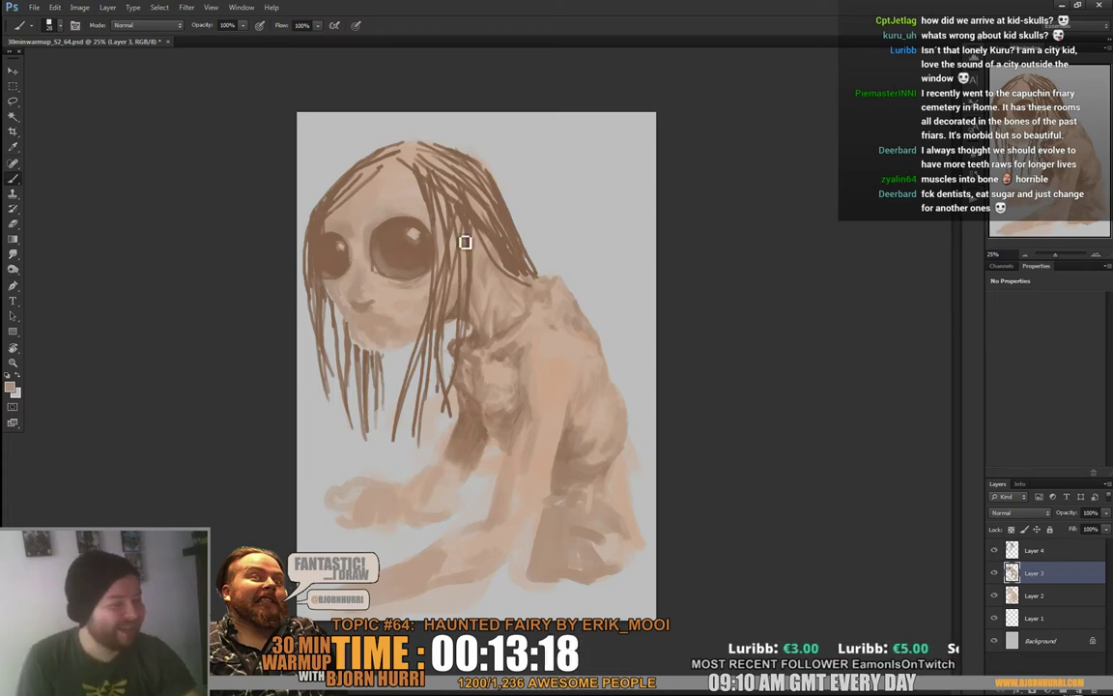
Shade the brow, the bag under the near eye and the mouth, varying the brush size down to 40 px
right_click(396, 216)
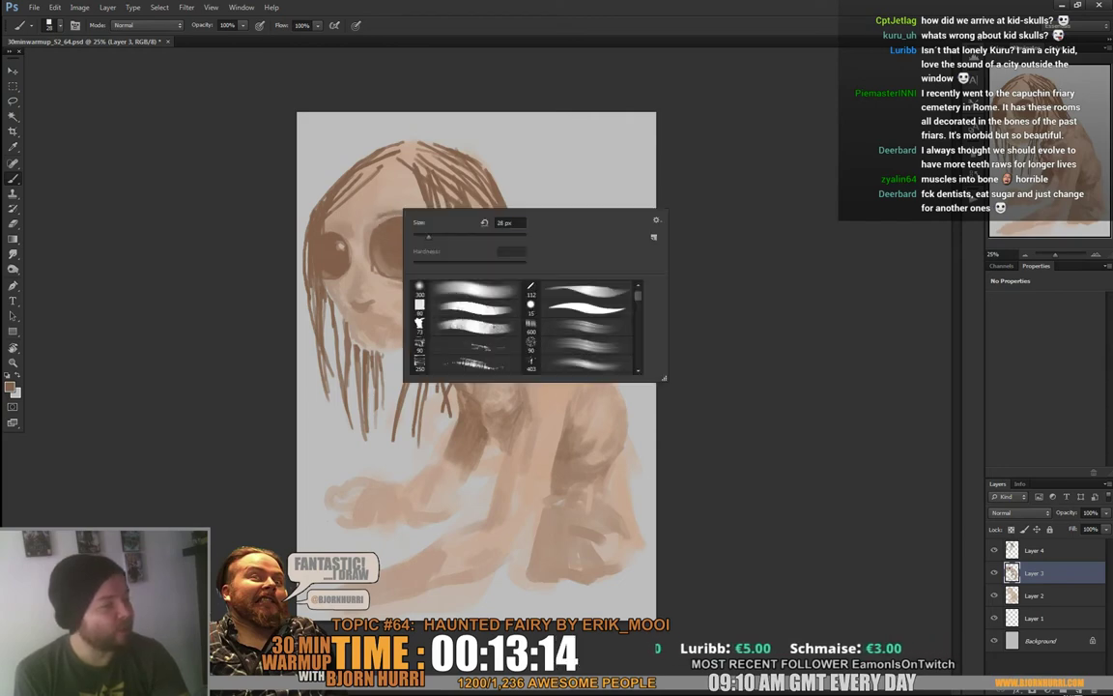
click(377, 219)
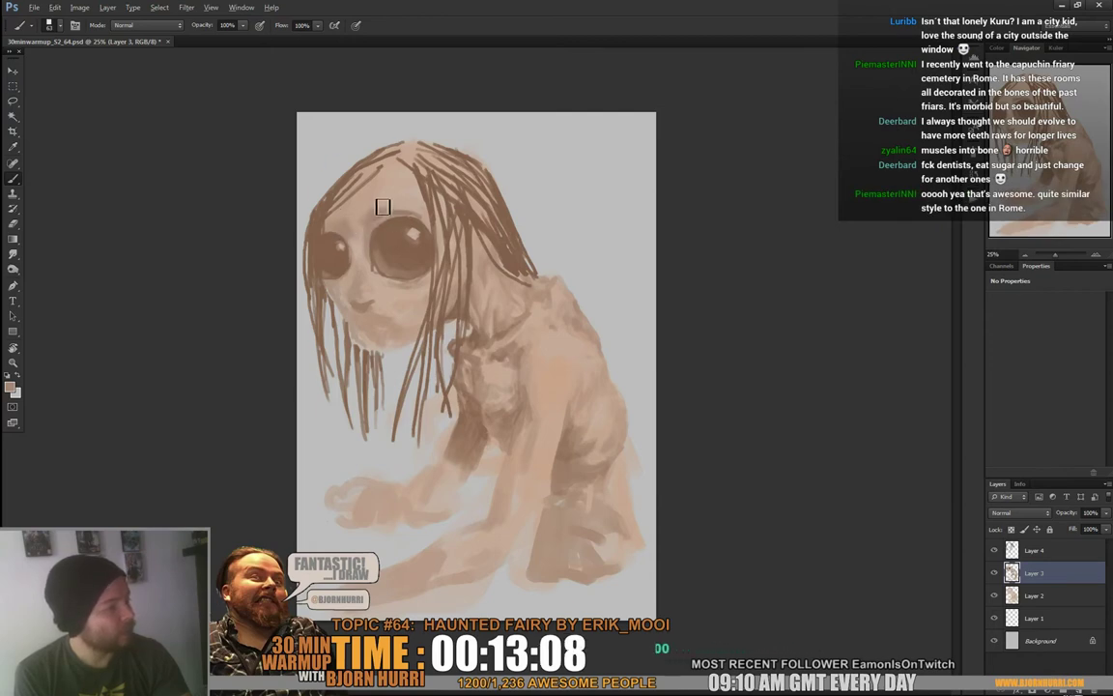
right_click(418, 282)
key(Return)
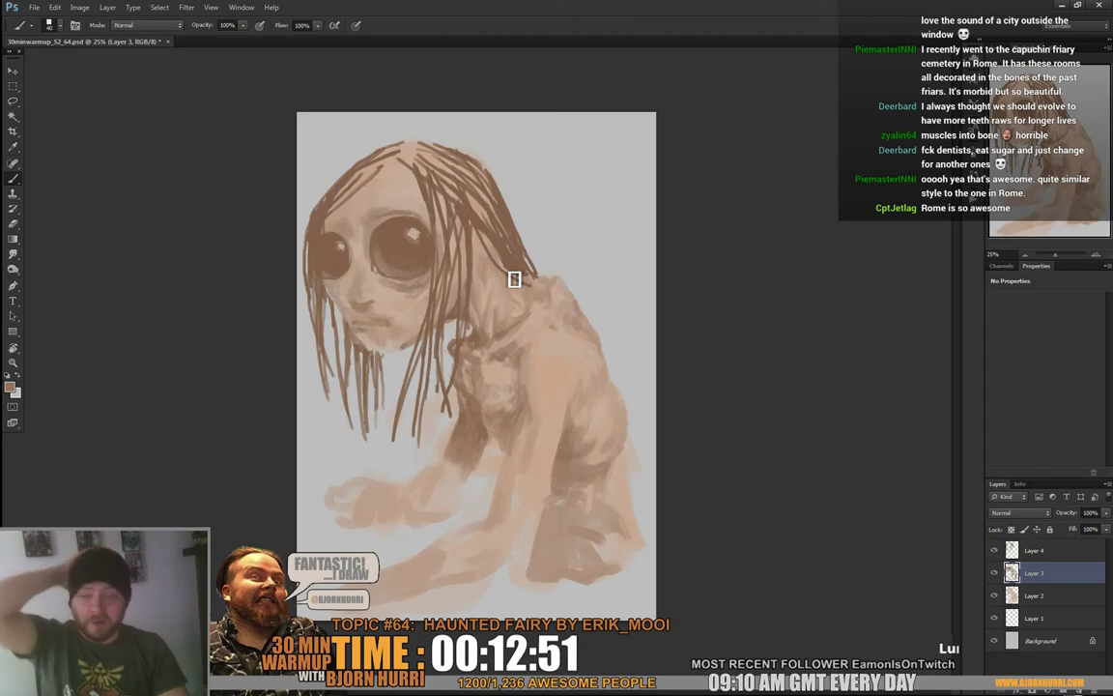
Enlarge the brush, sample the brown of the far arm and block in the shadow on the far forearm and hand
right_click(518, 408)
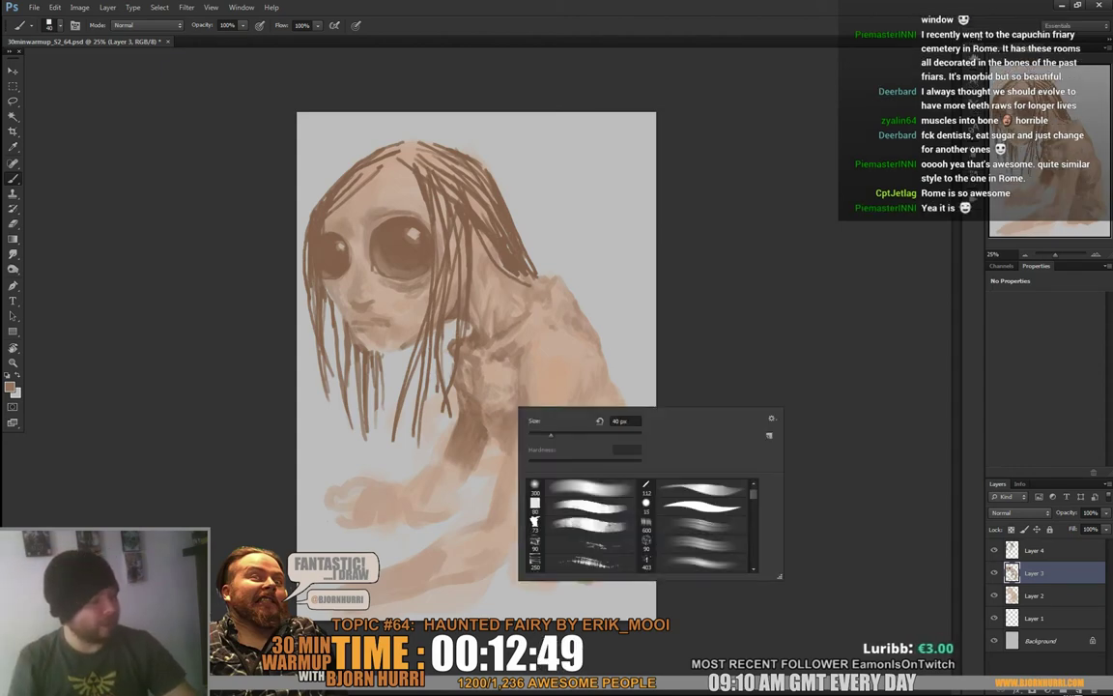
alt+click(461, 447)
mouse_move(391, 507)
mouse_down()
mouse_move(377, 499)
mouse_move(435, 505)
mouse_up()
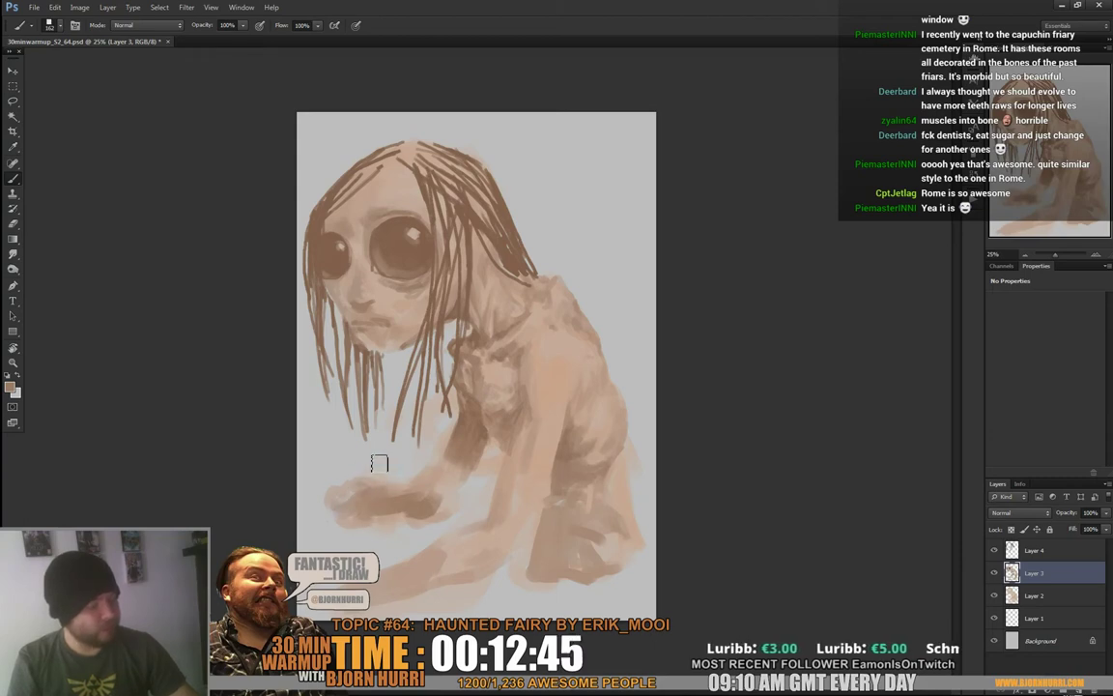
Define the fingers of the far hand with a smaller brush, and paint background strokes around it with a 277 px brush
right_click(346, 421)
key(Return)
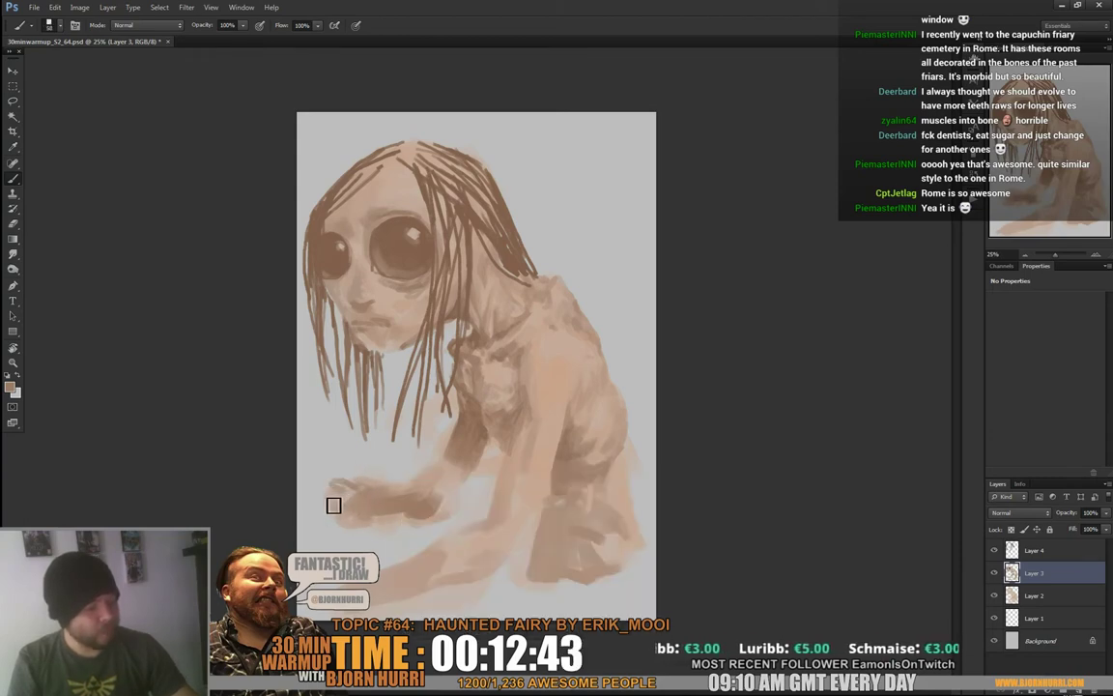
right_click(336, 512)
key(Return)
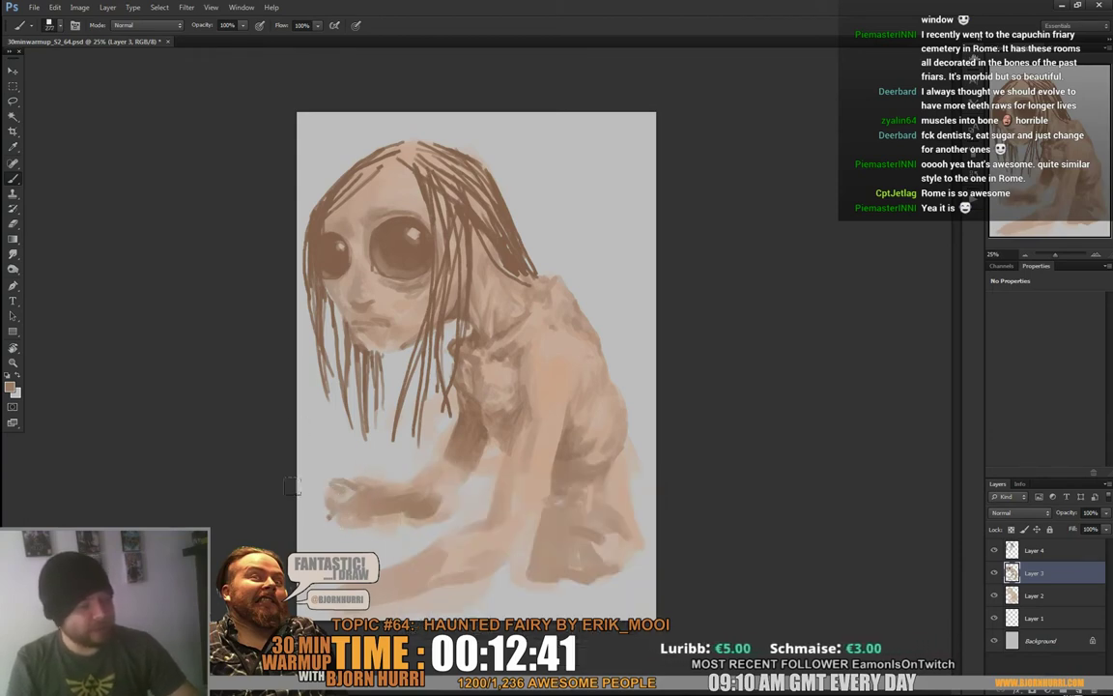
drag(300, 421, 305, 608)
drag(318, 469, 323, 608)
mouse_move(344, 504)
mouse_down()
mouse_move(340, 609)
mouse_move(395, 528)
mouse_up()
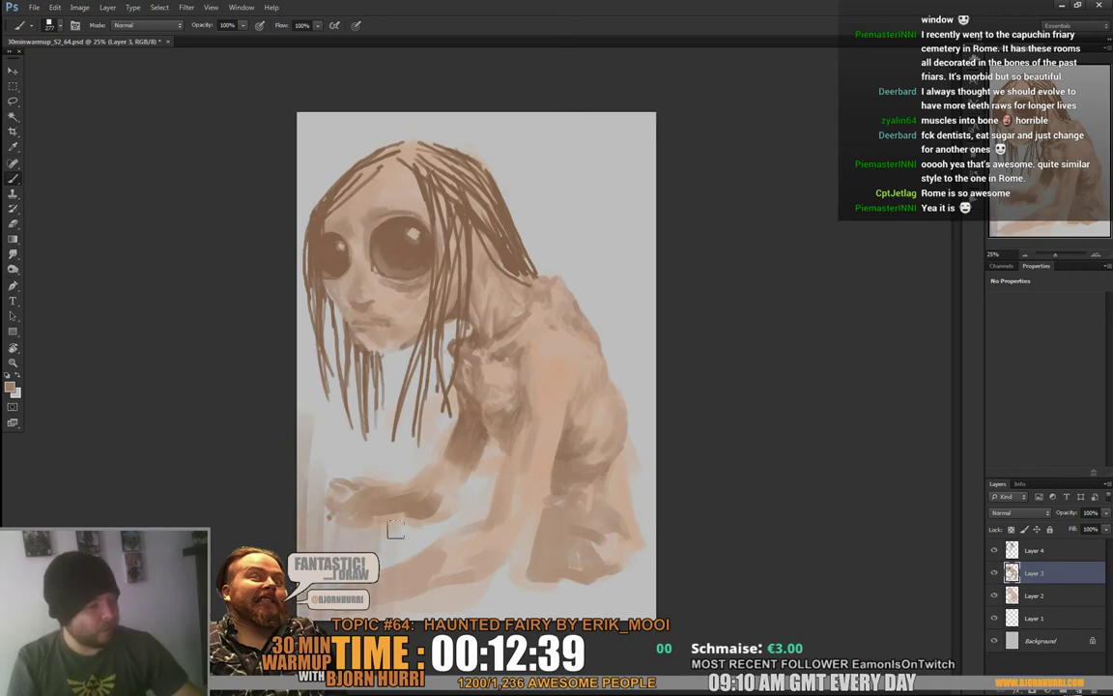
Enlarge the brush to 2216 px and wash brown tones over the lower background and the area behind the back
right_click(463, 527)
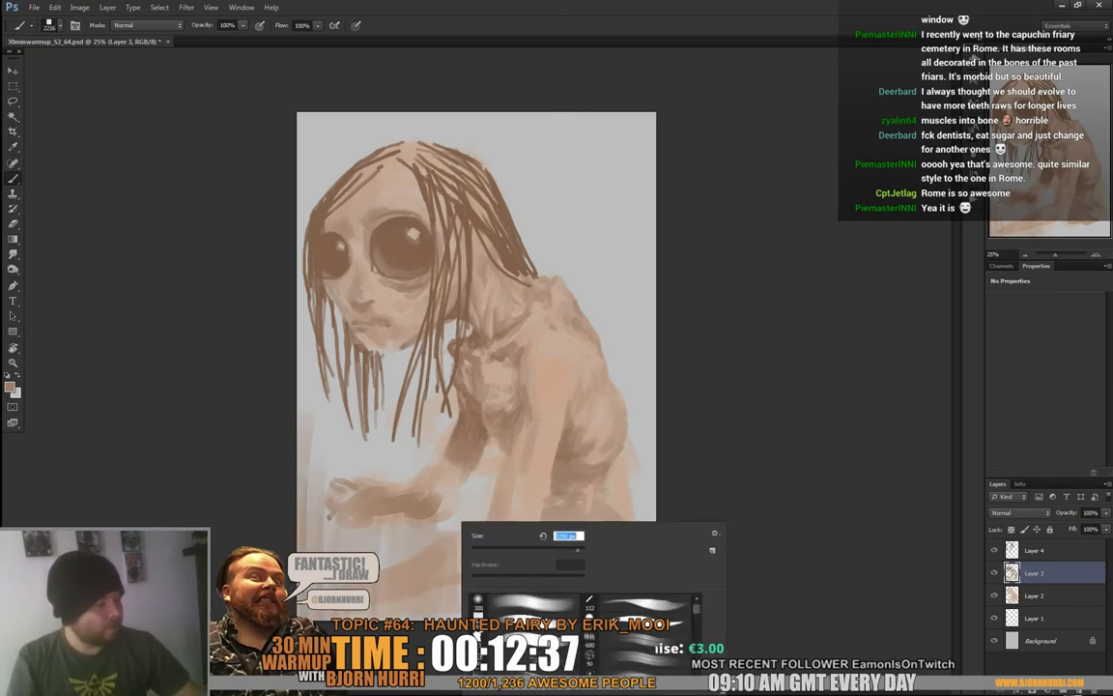
key(Return)
drag(425, 435, 444, 551)
drag(471, 454, 493, 551)
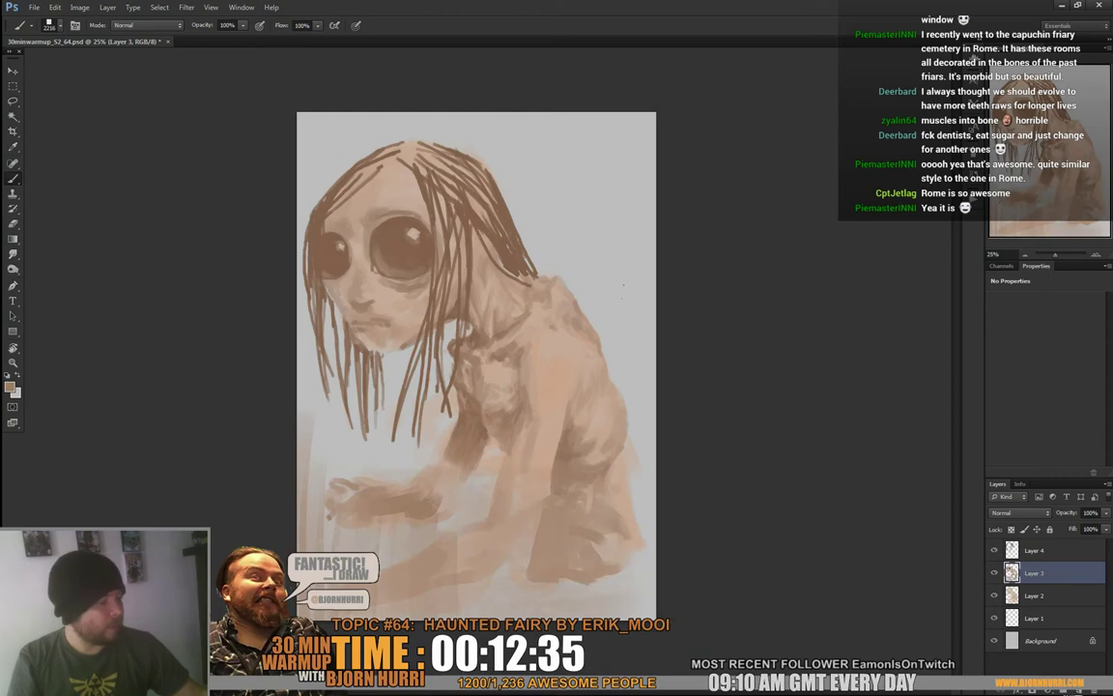
drag(623, 285, 633, 435)
Add a new layer above Layer 3 and paint darker brown background tones above and beside the head, reducing the brush for the edges
key(ctrl+alt+shift+n)
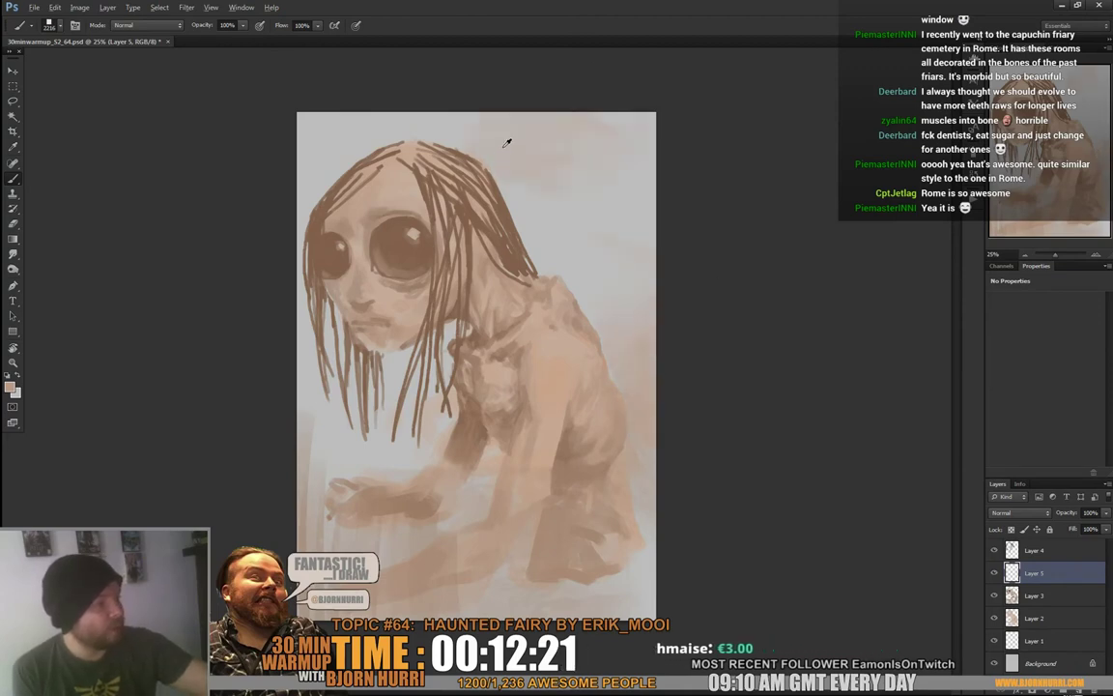
mouse_move(461, 61)
mouse_down()
mouse_move(313, 46)
mouse_move(264, 89)
mouse_up()
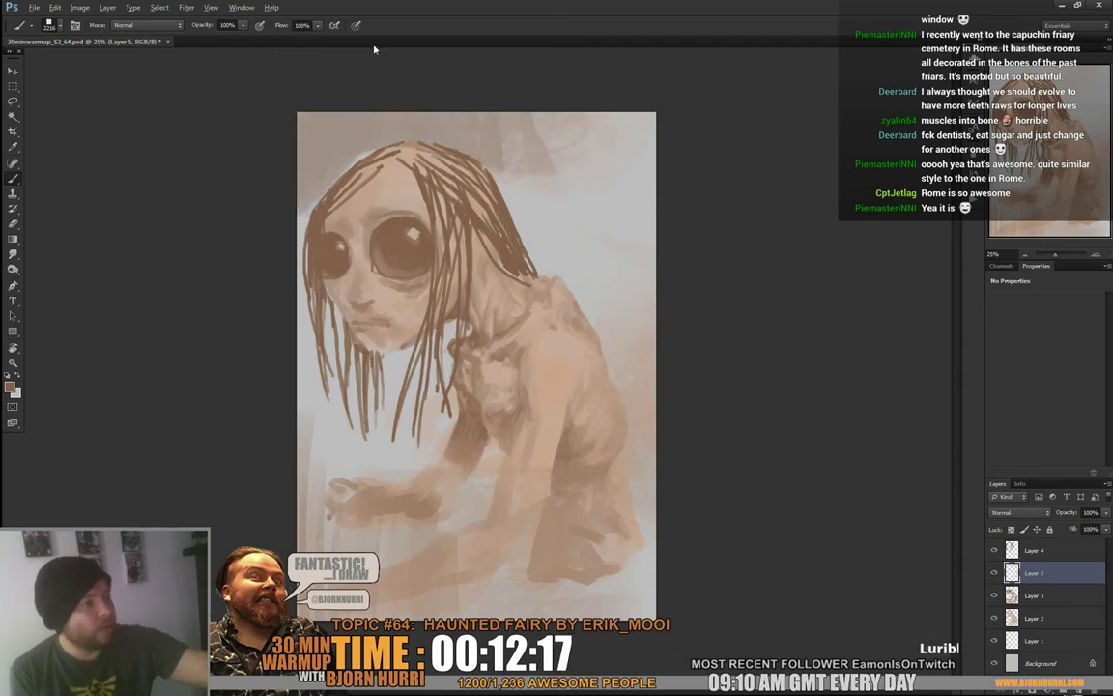
mouse_move(502, 84)
mouse_down()
mouse_move(510, 119)
mouse_move(599, 159)
mouse_move(580, 223)
mouse_move(571, 112)
mouse_move(522, 131)
mouse_up()
right_click(363, 263)
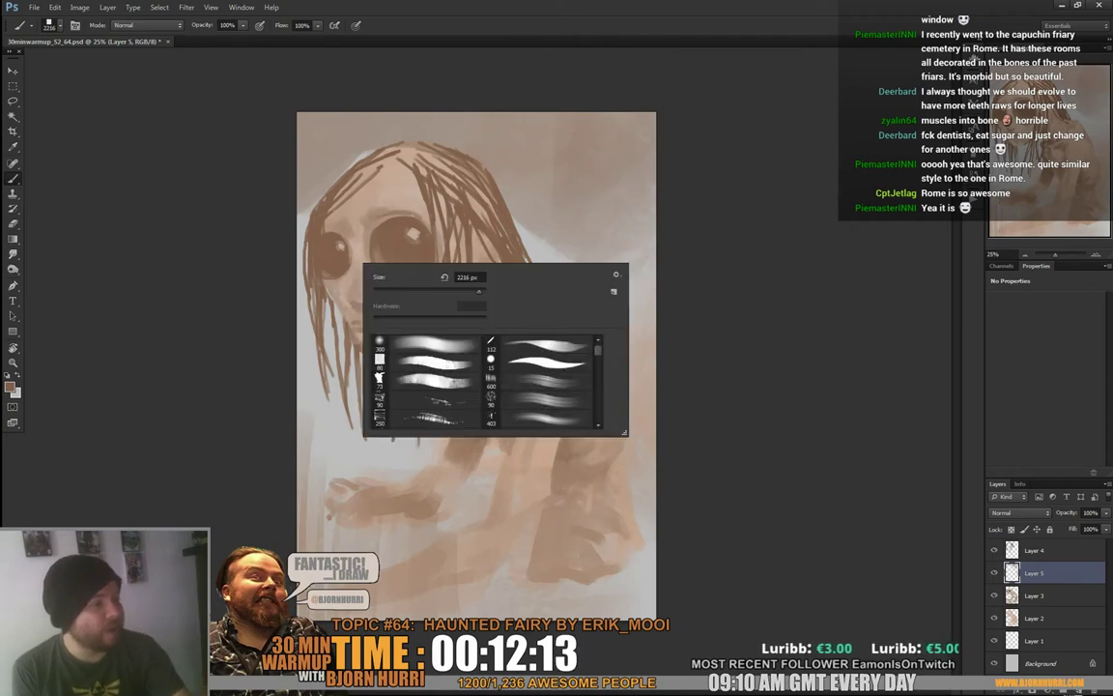
click(291, 276)
mouse_move(291, 276)
mouse_down()
mouse_move(303, 228)
mouse_move(324, 305)
mouse_up()
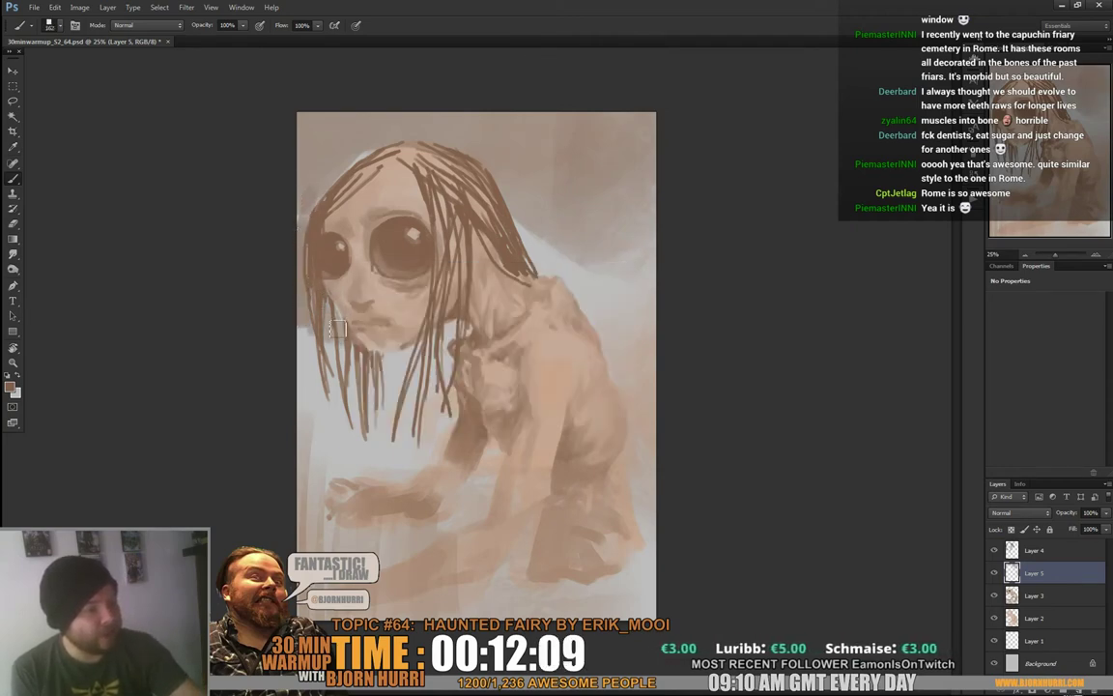
mouse_move(309, 358)
mouse_down()
mouse_move(301, 329)
mouse_move(303, 374)
mouse_up()
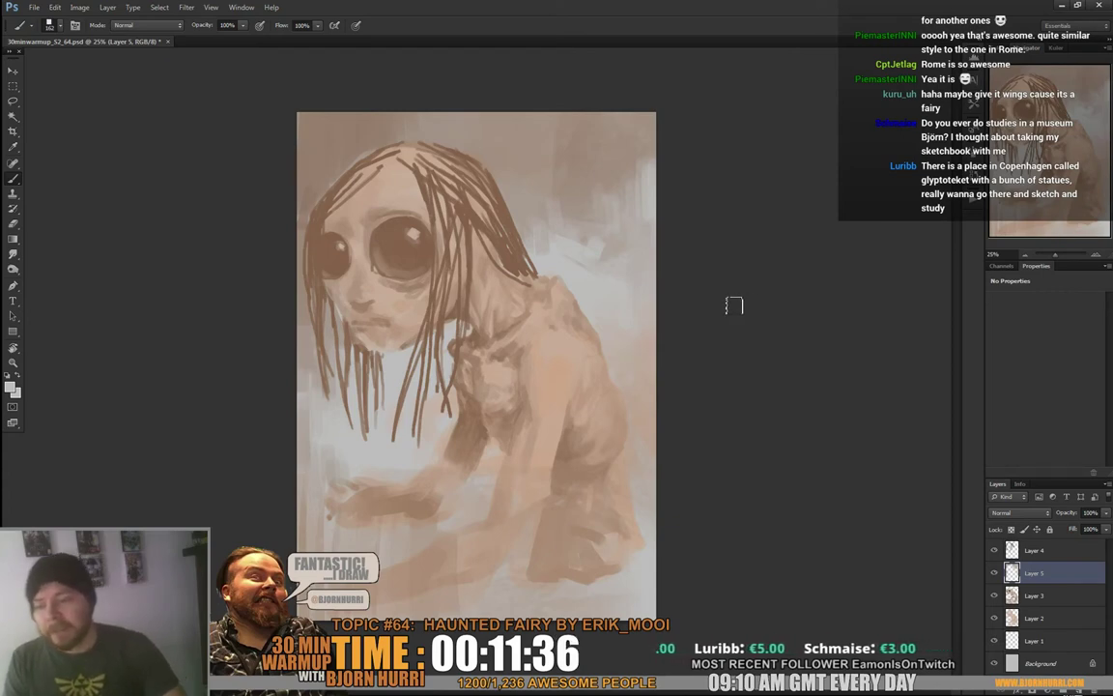
Add another layer above the background tones and block in two wings rising from the back in sampled skin and brown tones
key(ctrl+shift+alt+n)
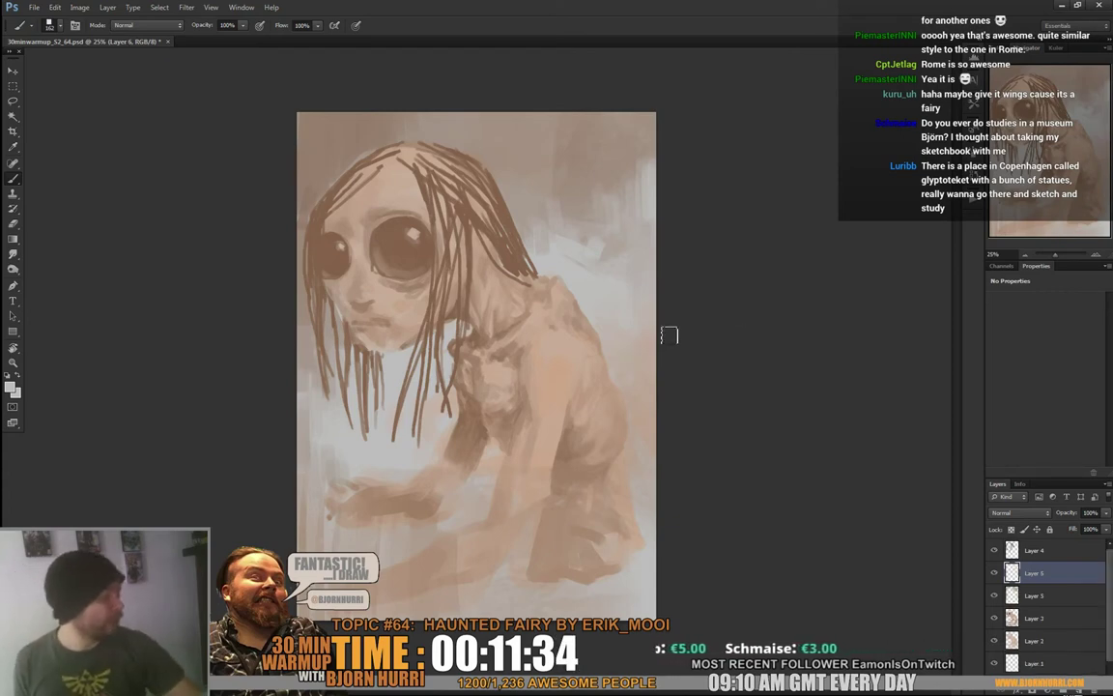
alt+click(582, 318)
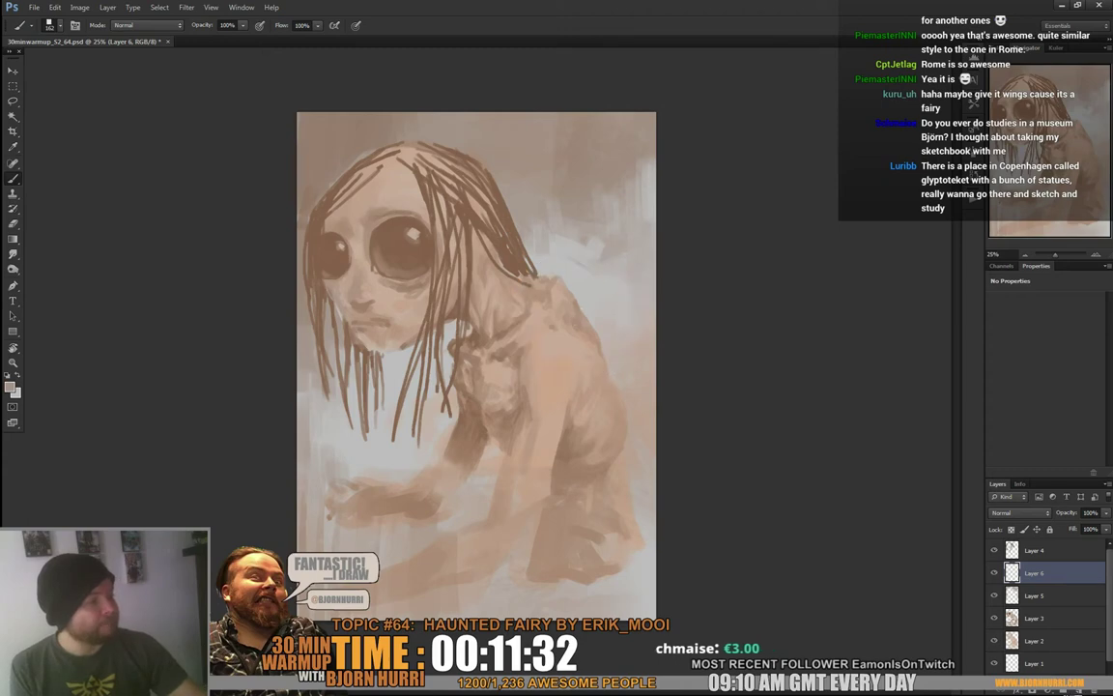
drag(590, 246, 586, 300)
mouse_move(595, 181)
mouse_down()
mouse_move(638, 132)
mouse_move(615, 207)
mouse_up()
drag(653, 151, 610, 249)
drag(653, 183, 601, 266)
drag(639, 225, 588, 311)
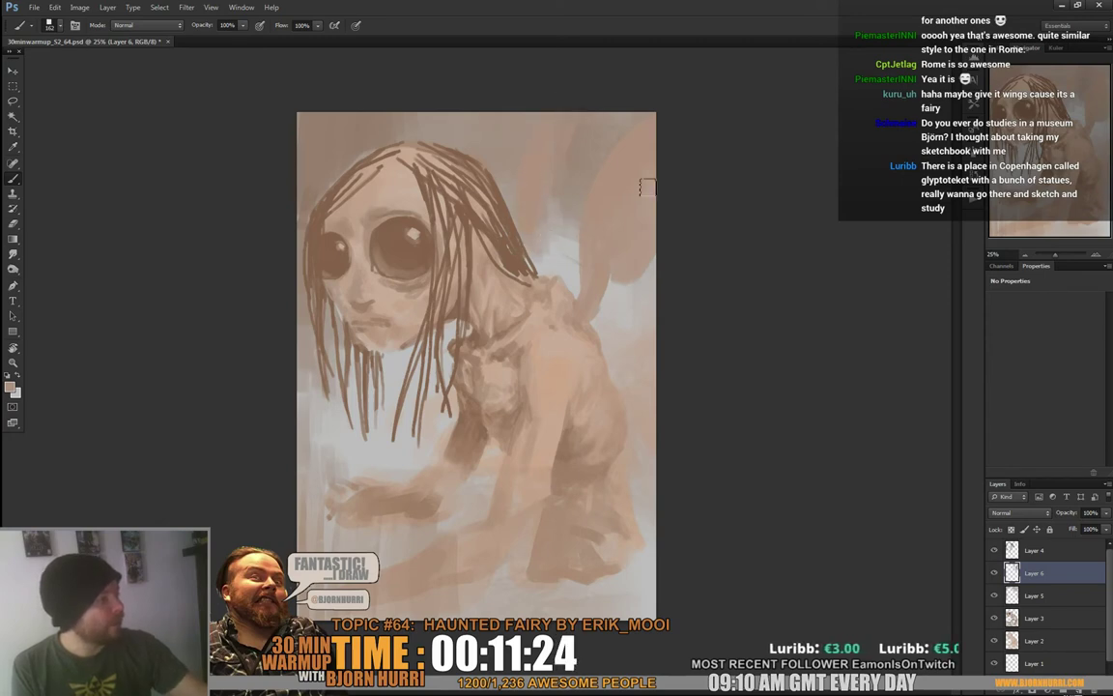
alt+click(424, 256)
mouse_move(566, 121)
mouse_down()
mouse_move(536, 160)
mouse_move(546, 169)
mouse_up()
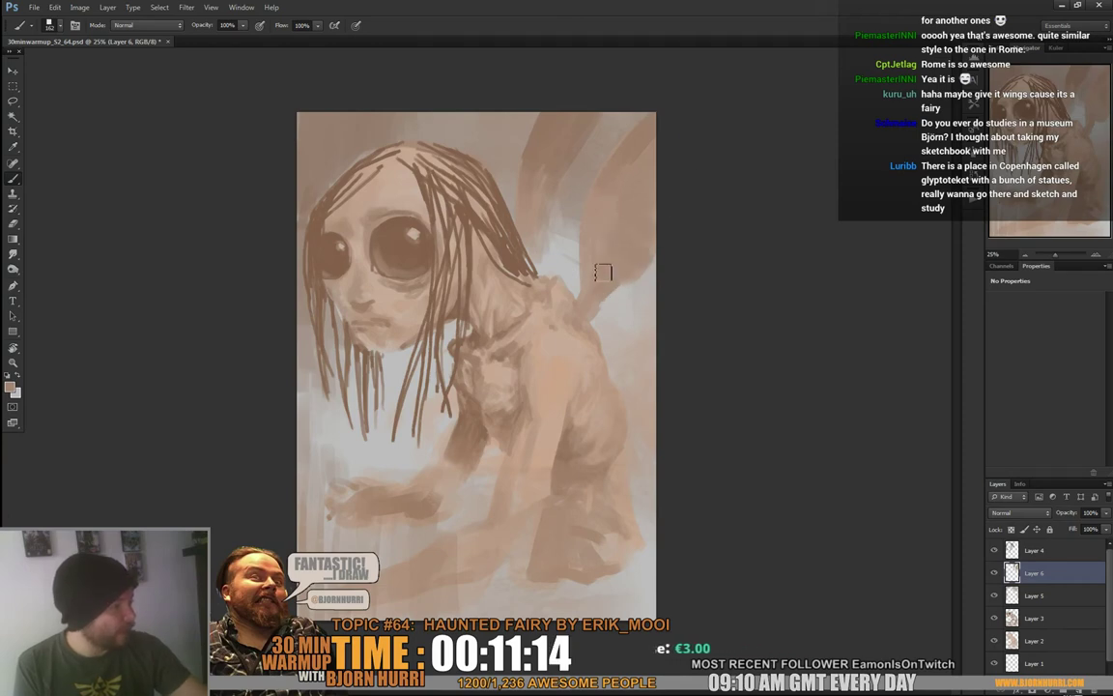
Reduce the brush to 25 px and add a dark accent where the near wing meets the back
right_click(589, 325)
click(621, 357)
click(600, 322)
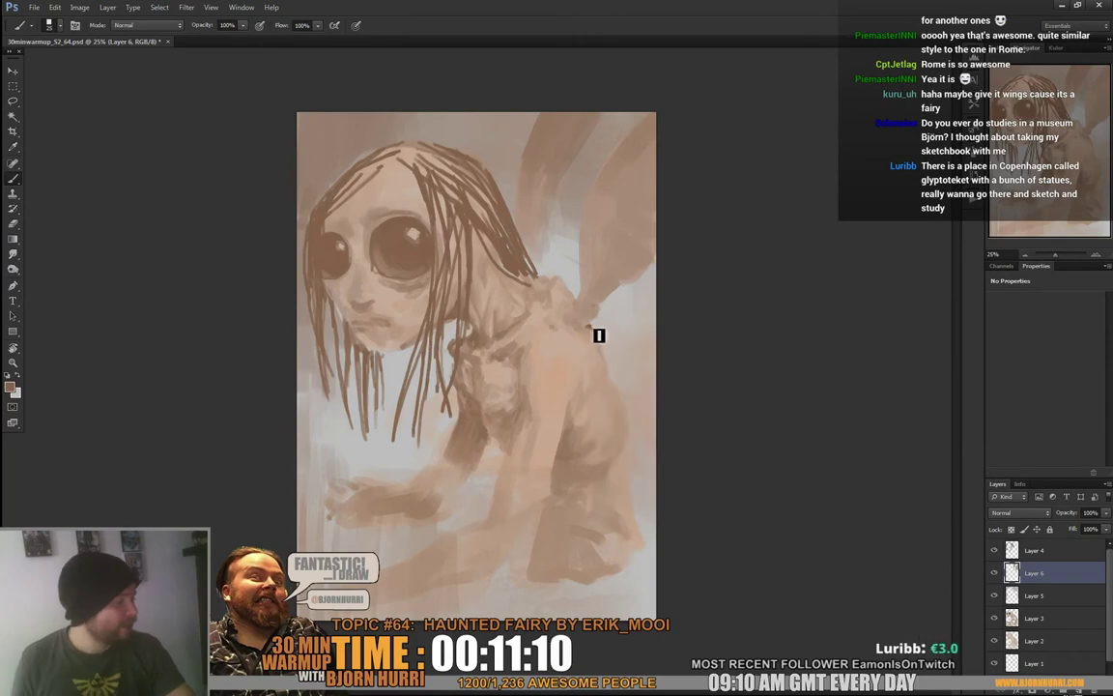
On Layer 4, paint sampled brown and skin tones around the hair strands with a 154 px brush
click(1038, 550)
ctrl+click(1012, 549)
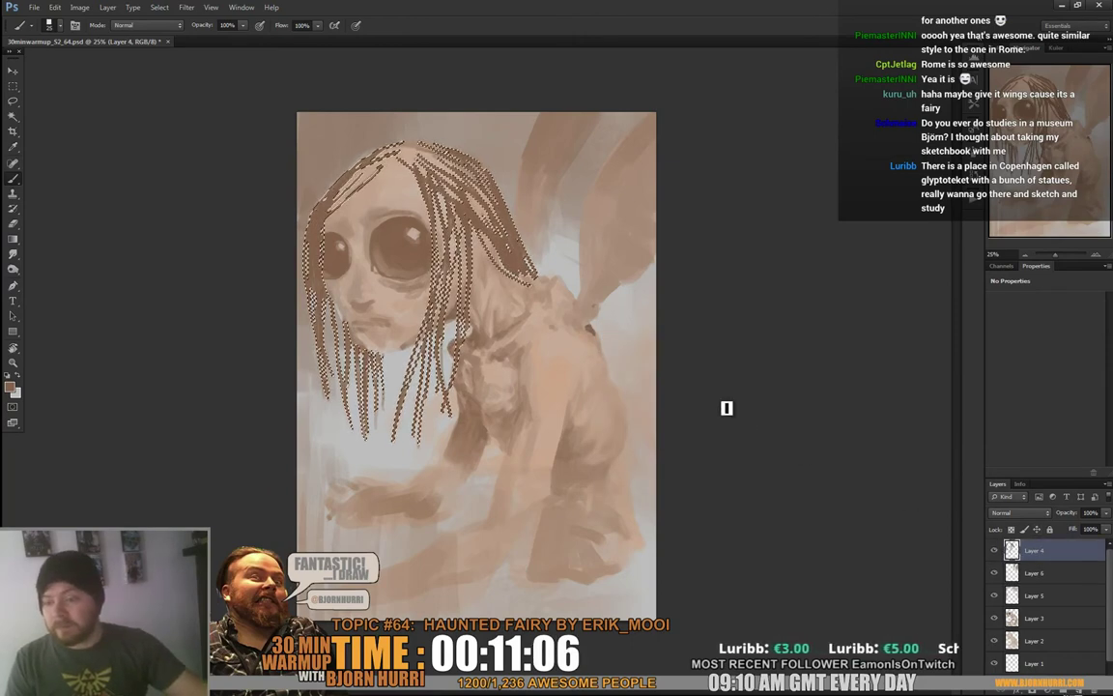
key(ctrl+d)
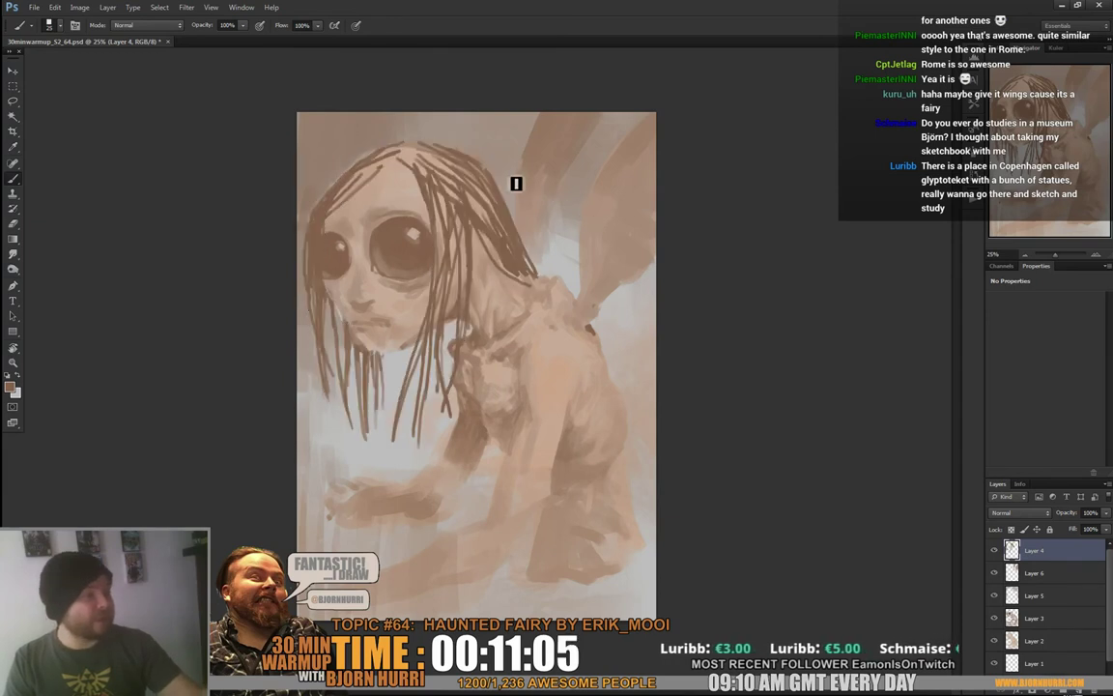
right_click(508, 241)
key(Return)
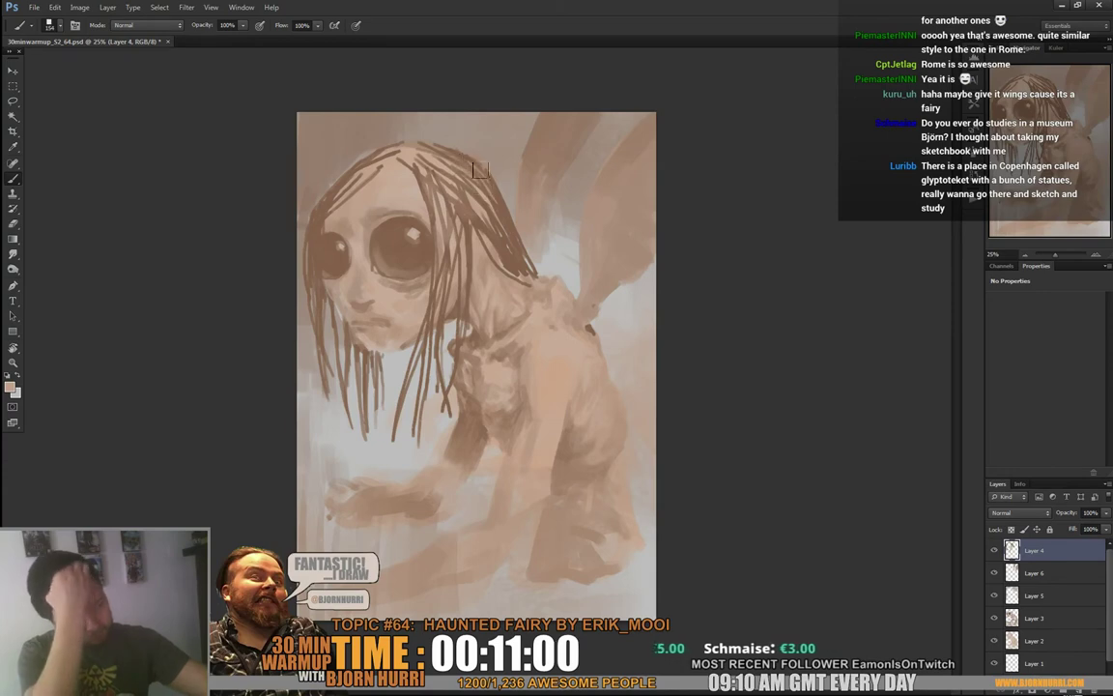
alt+click(488, 229)
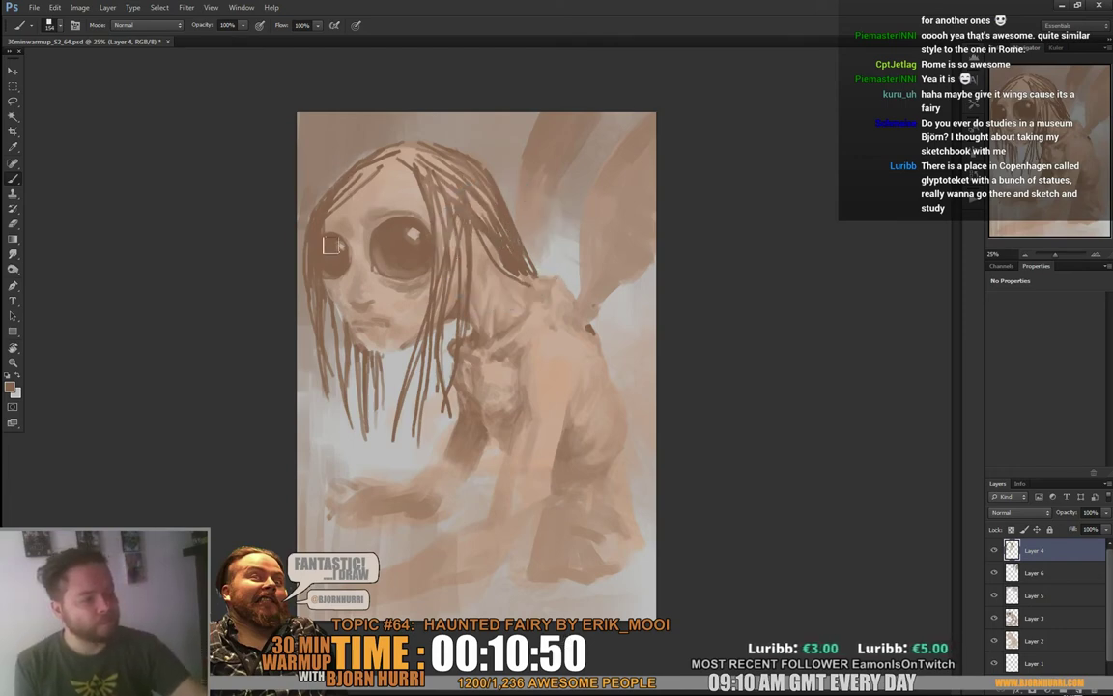
alt+click(421, 167)
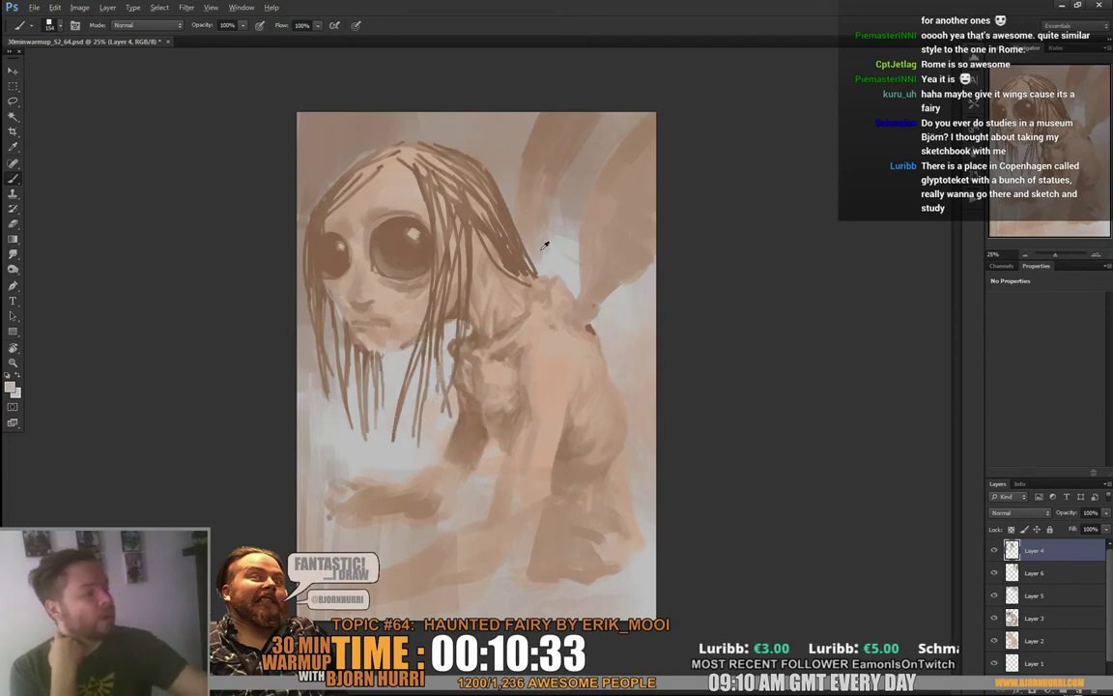
alt+click(531, 176)
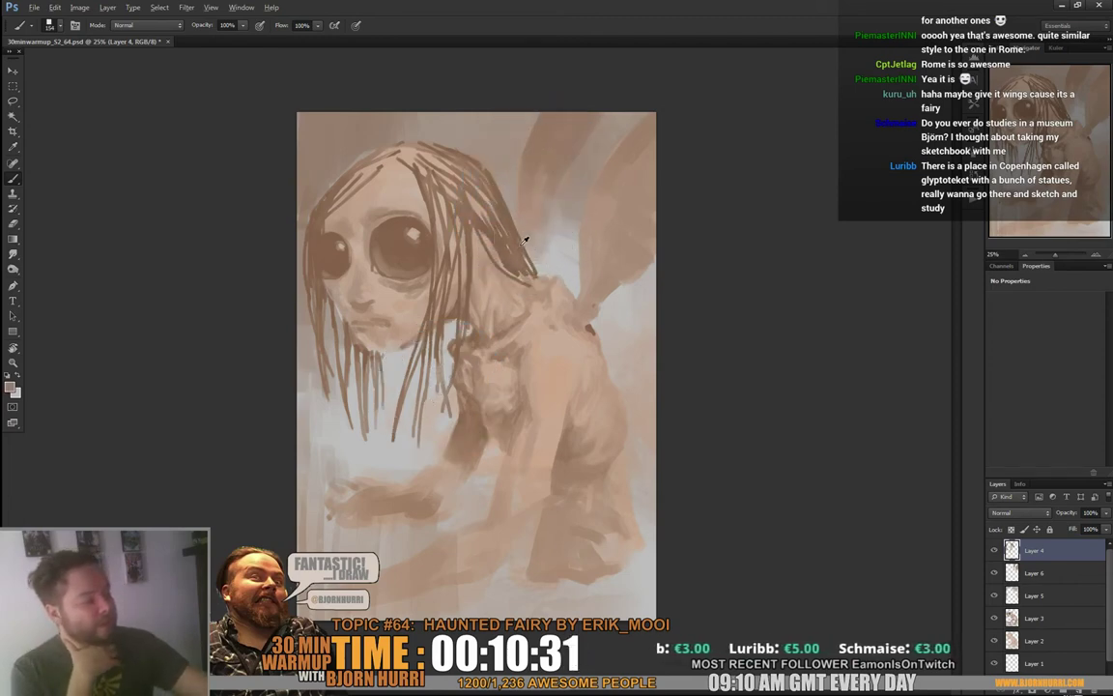
alt+click(509, 220)
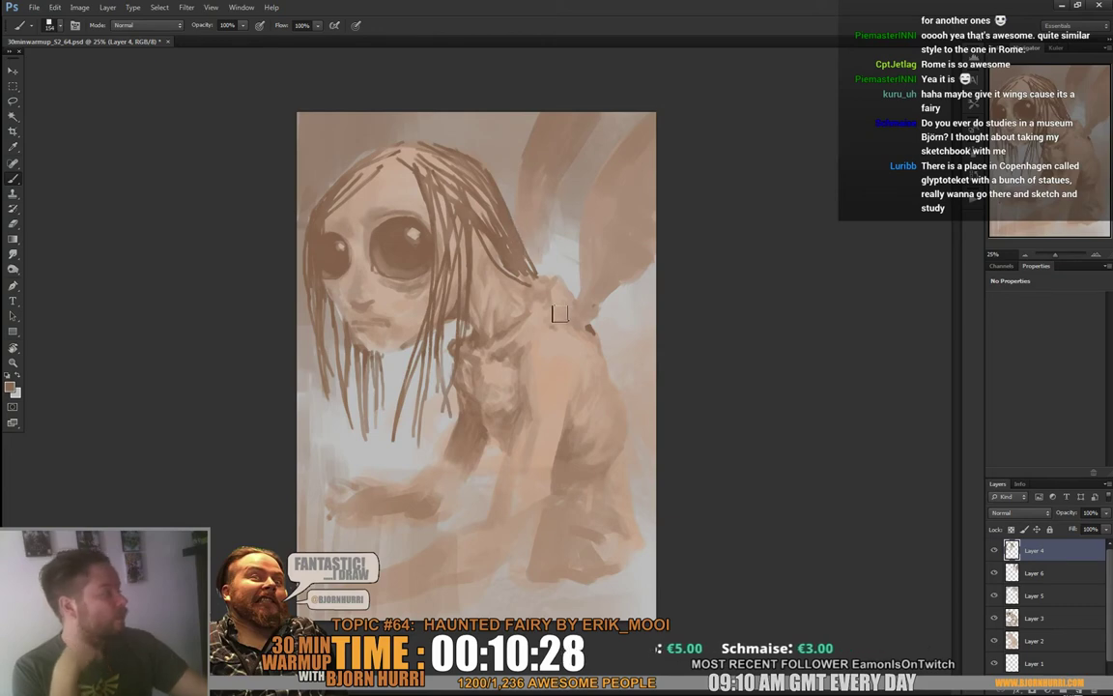
alt+click(505, 193)
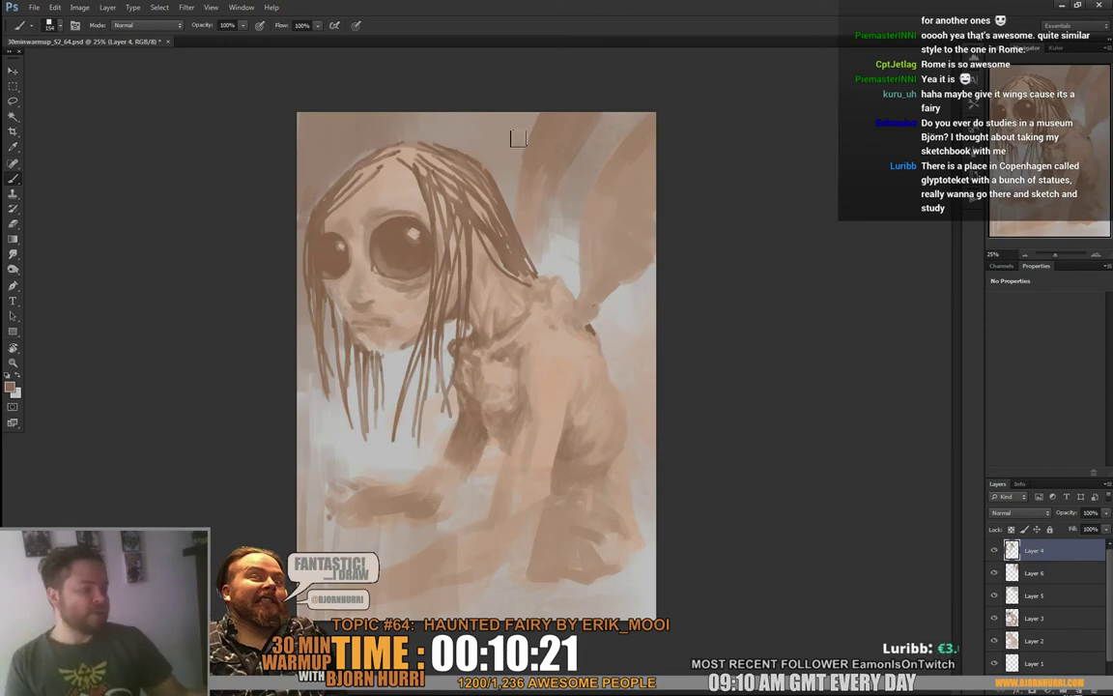
Switch to the soft round 300 px brush and soften the hair strands with sampled skin and background tones
right_click(568, 247)
click(619, 328)
alt+click(487, 260)
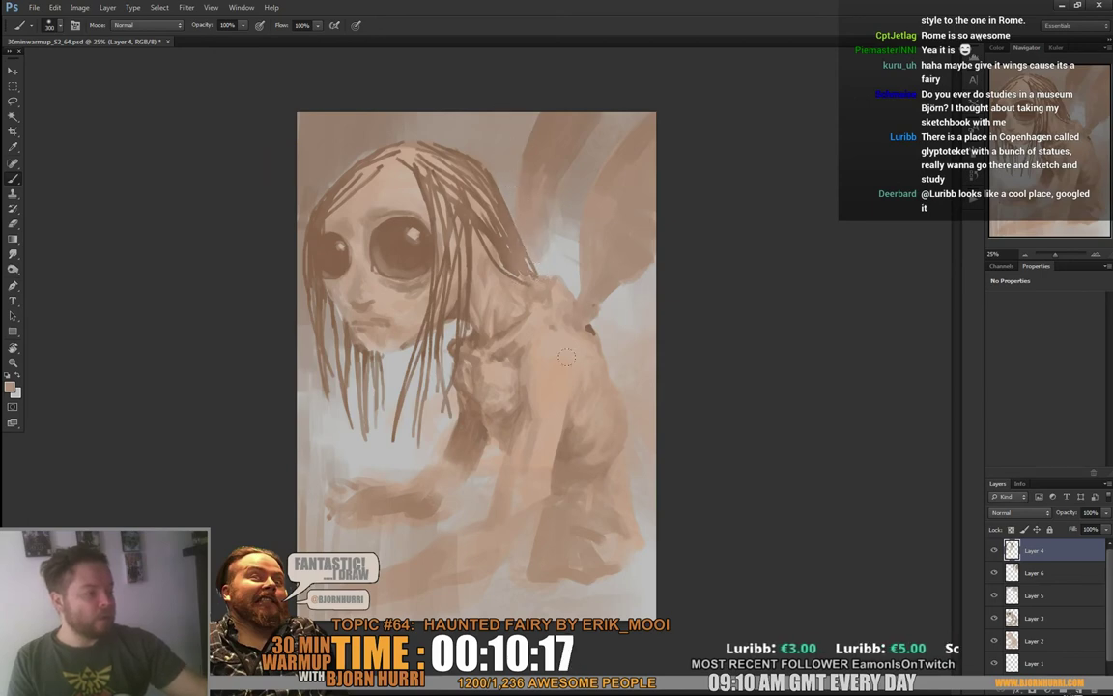
alt+click(333, 467)
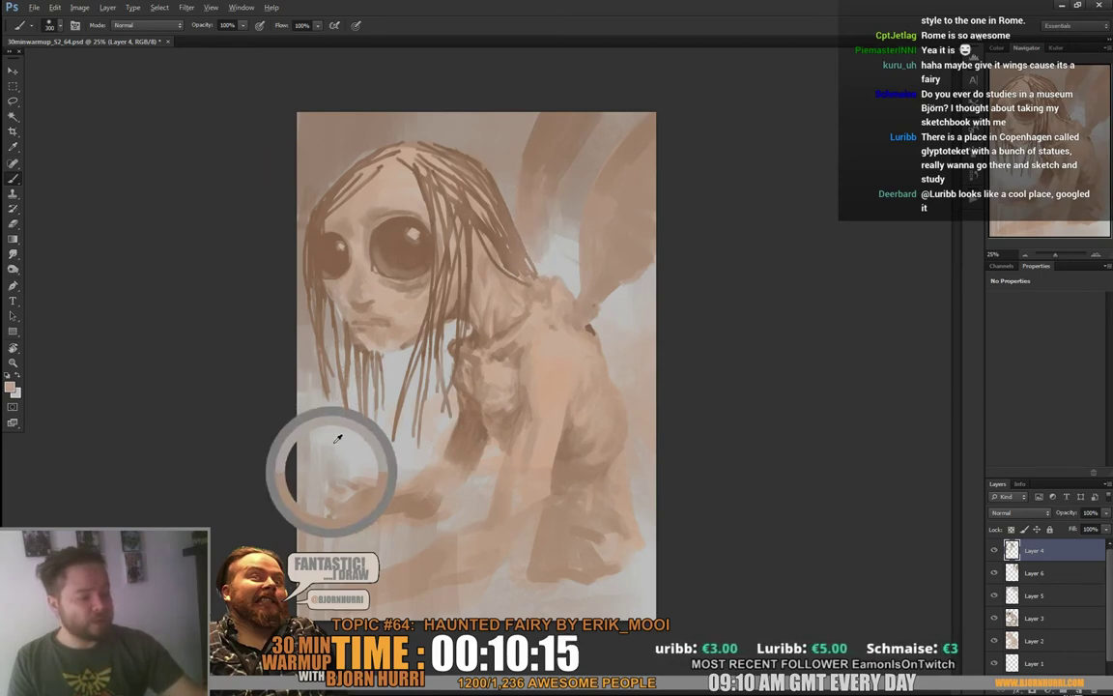
alt+click(324, 395)
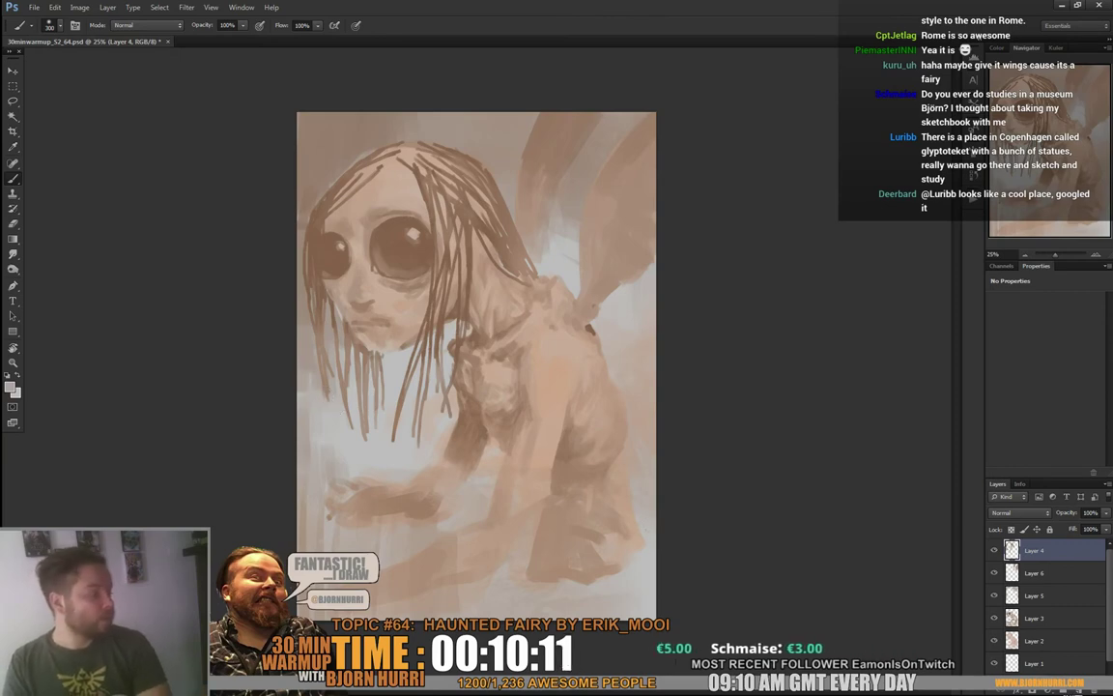
Add a new layer on top and refine the base of the near wing with the square brush in a sampled wing tone
click(1089, 689)
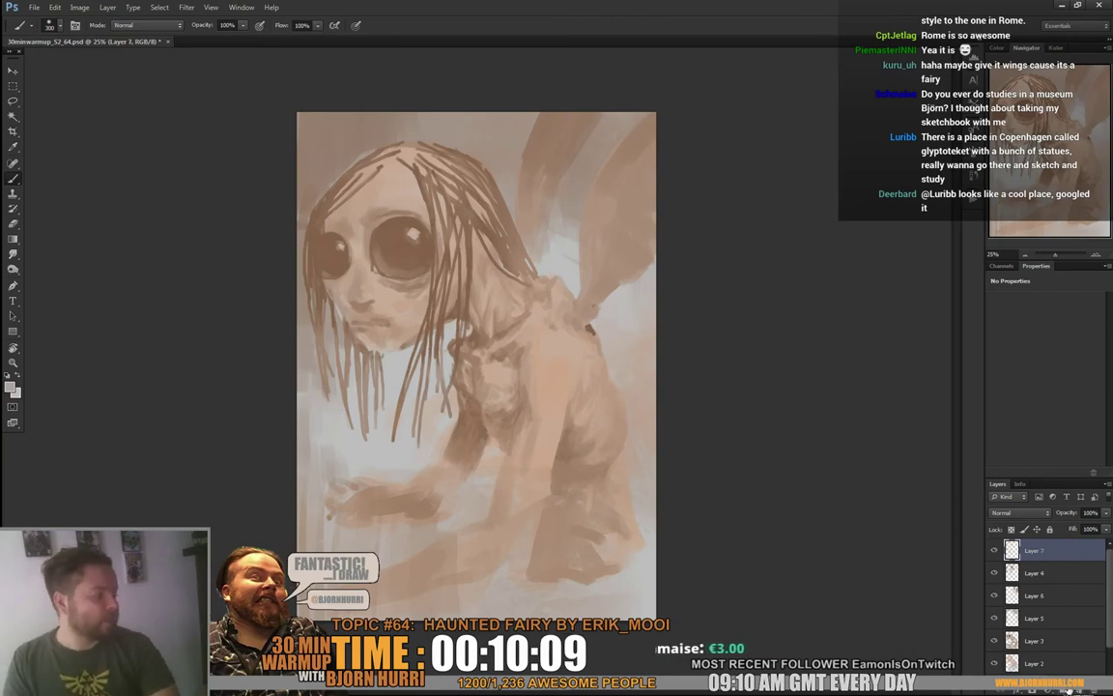
right_click(592, 309)
click(619, 404)
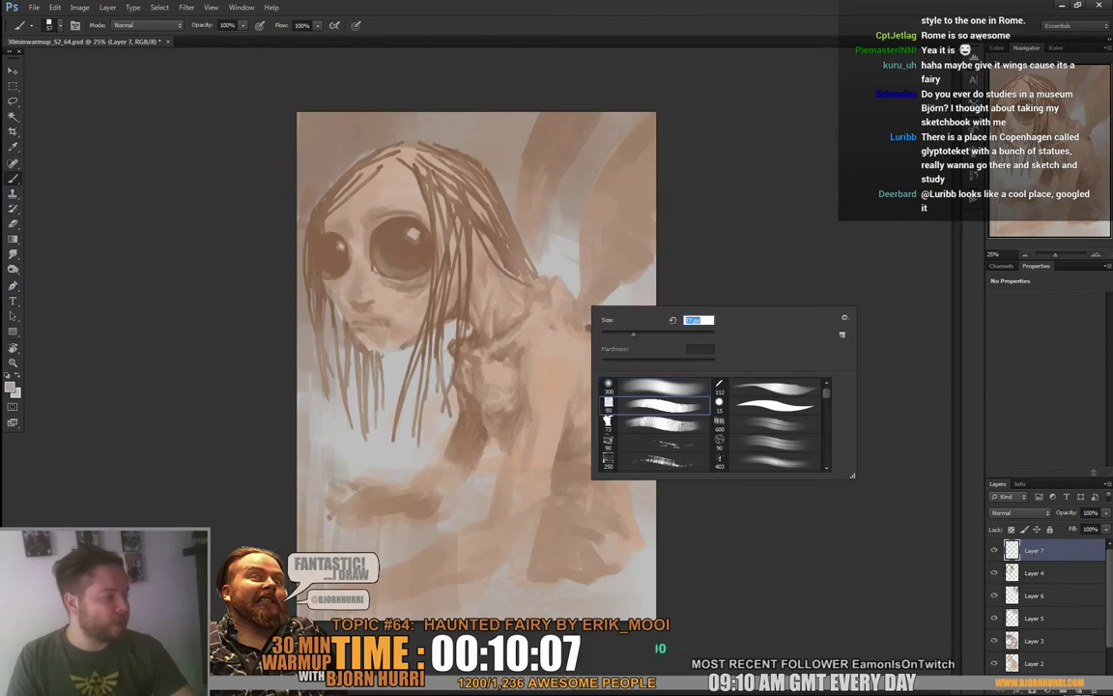
key(Return)
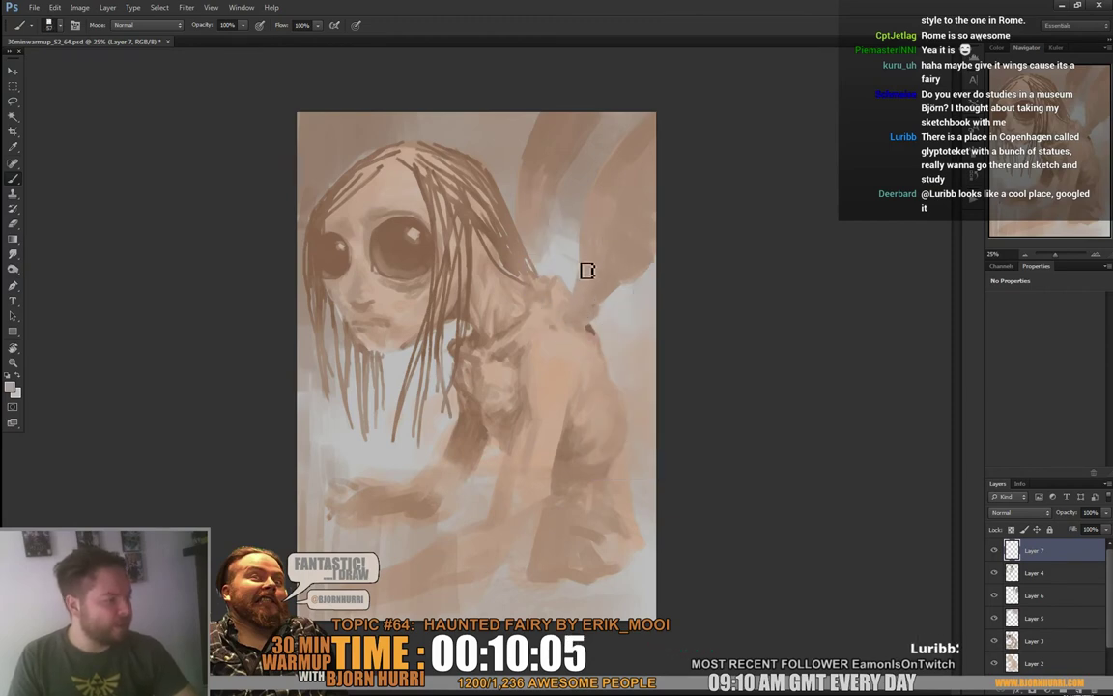
alt+click(603, 178)
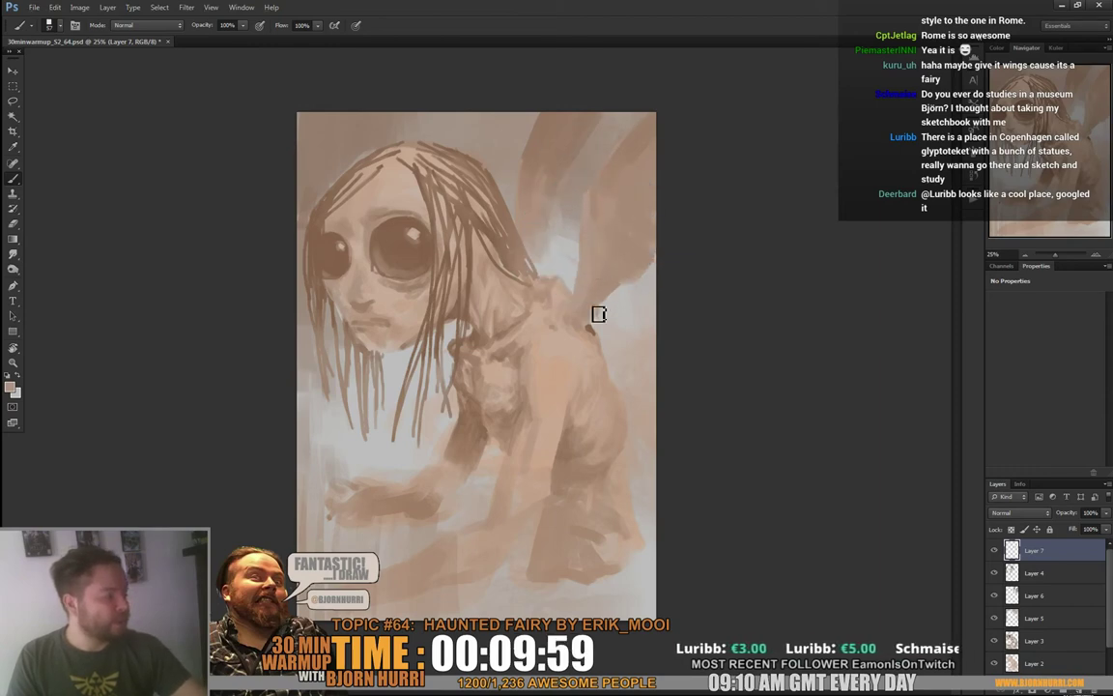
Shade the near wing with sampled dark brown using an 87 px brush, and enlarge the brush for broader strokes in a sampled wing tone
right_click(599, 286)
click(666, 317)
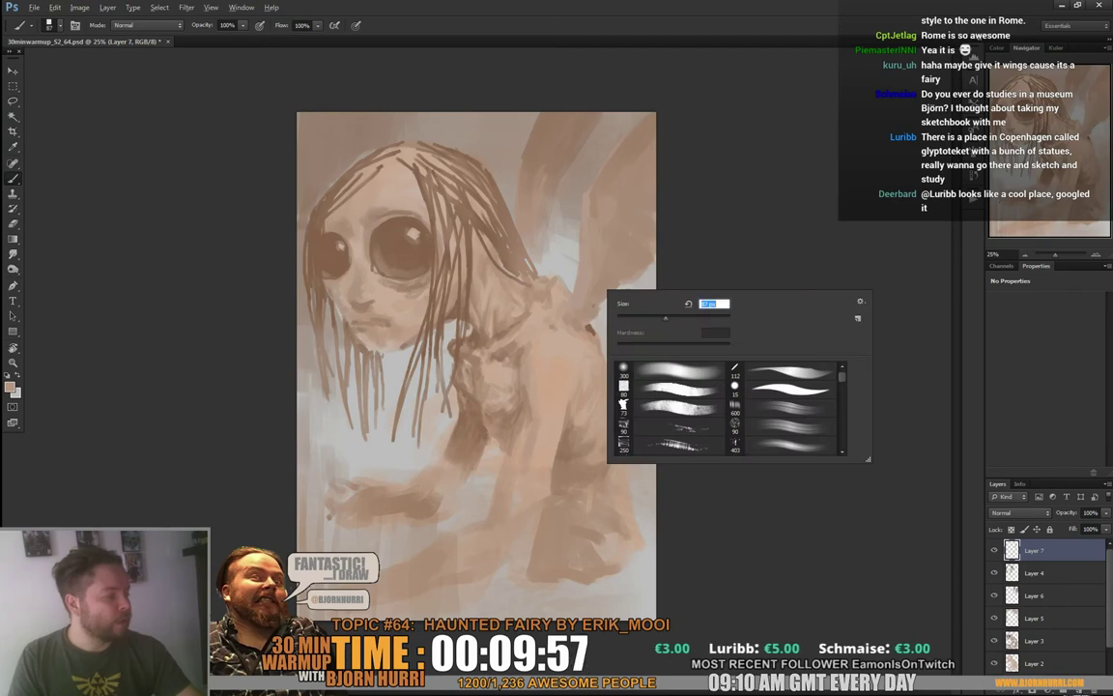
alt+click(589, 326)
drag(595, 253, 588, 305)
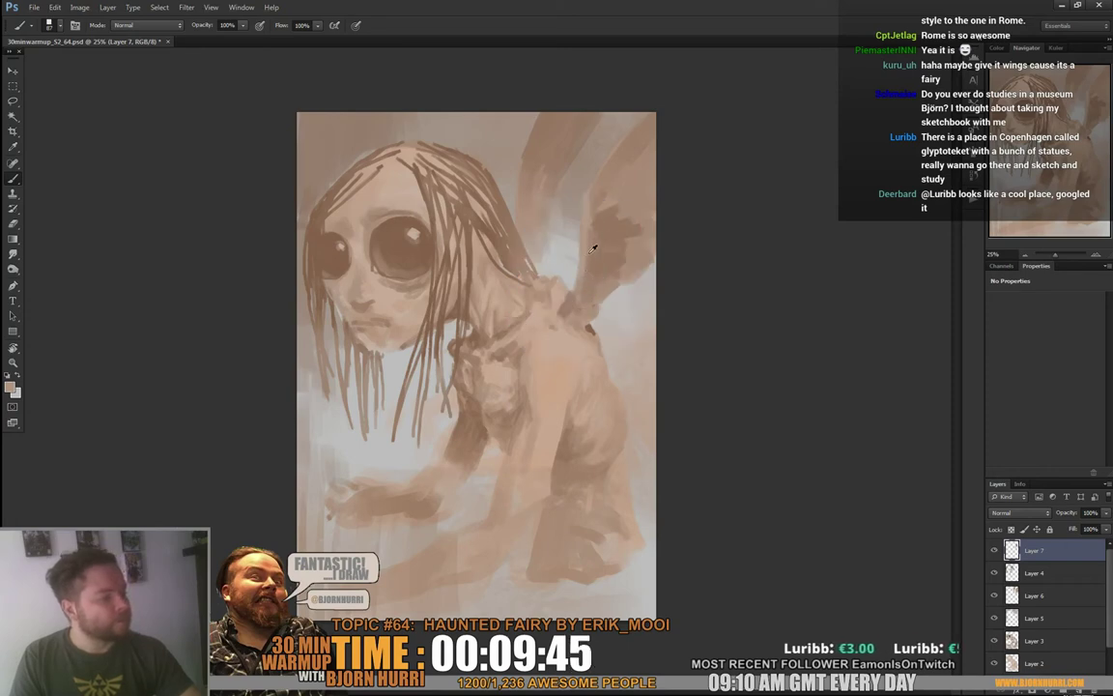
right_click(626, 202)
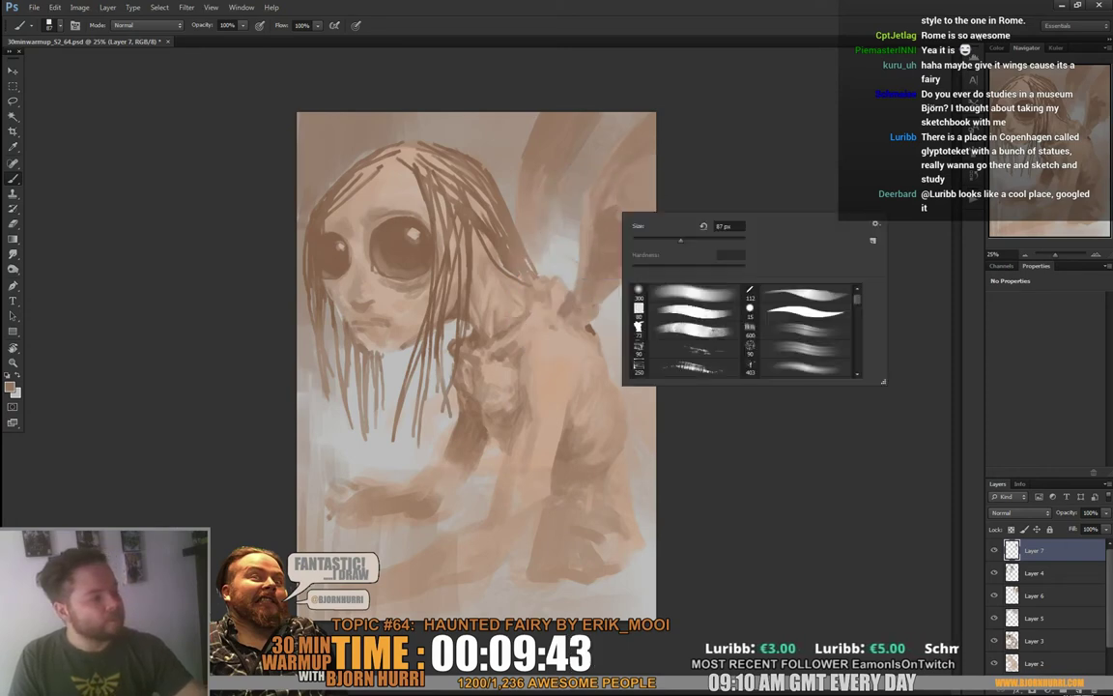
alt+click(551, 197)
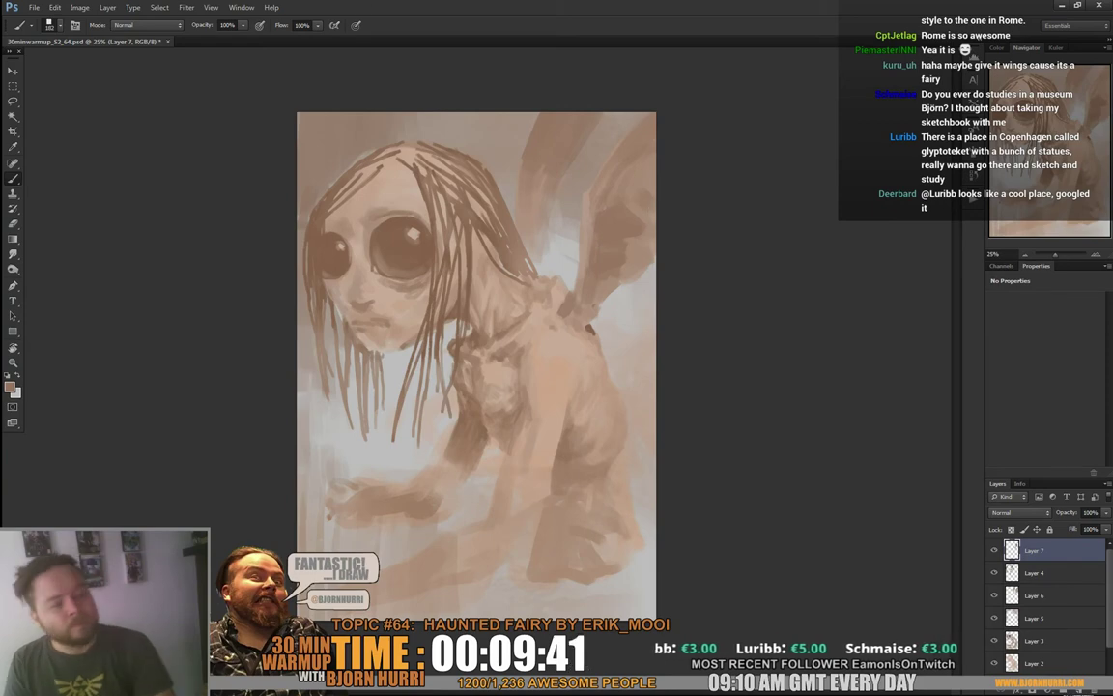
Flip the whole canvas horizontally to check the fairy's composition in mirror image
click(81, 7)
mouse_move(100, 112)
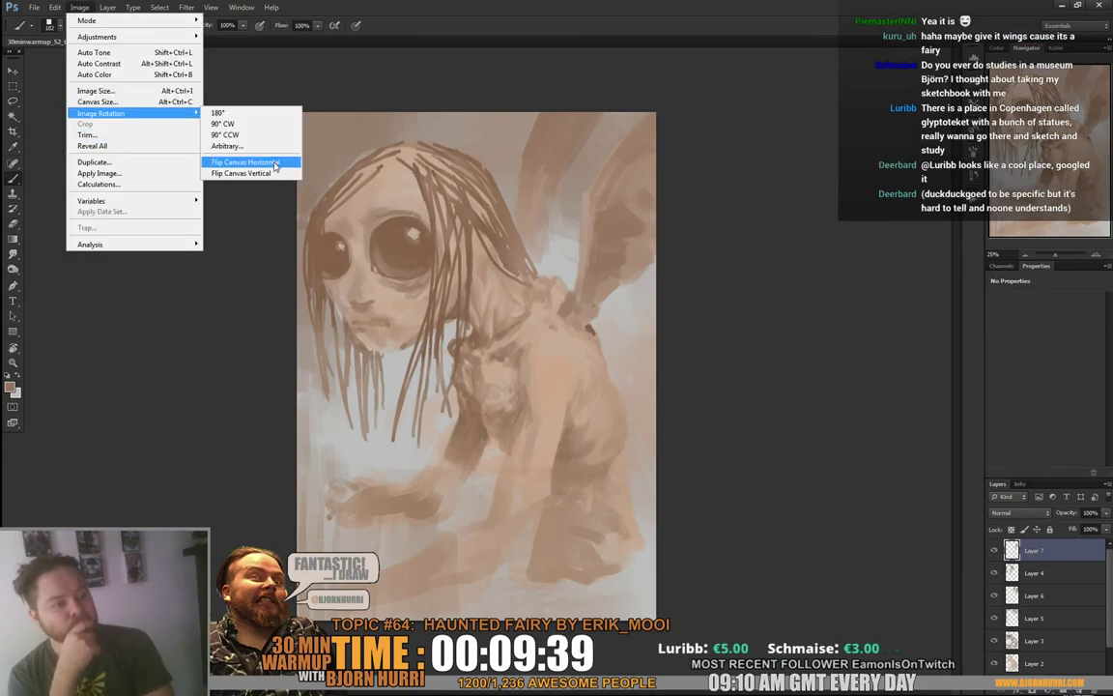
click(275, 166)
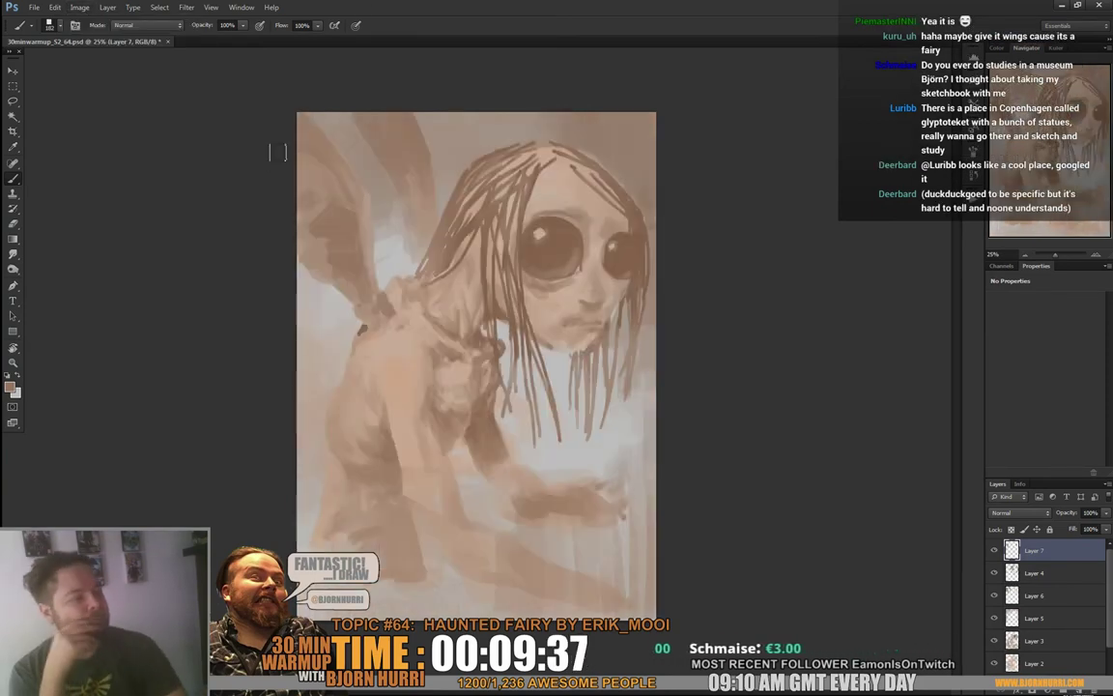
Shade around the eyes with a 139 px square brush, and darken the lower background and body with a 1753 px brush
right_click(527, 239)
key(Return)
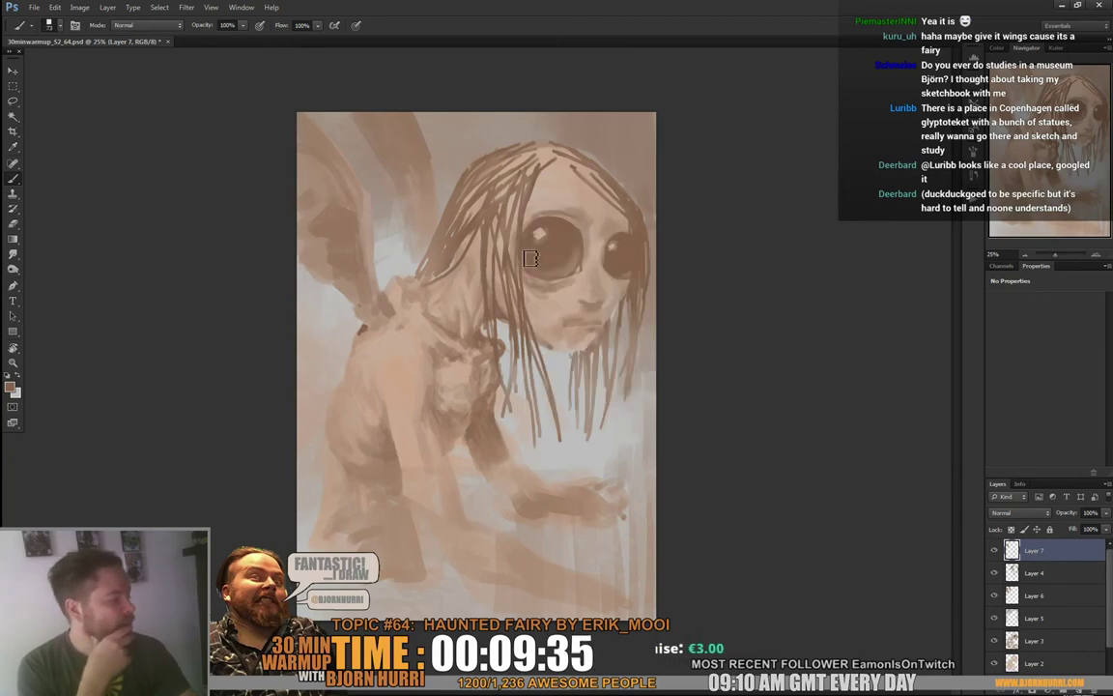
right_click(553, 211)
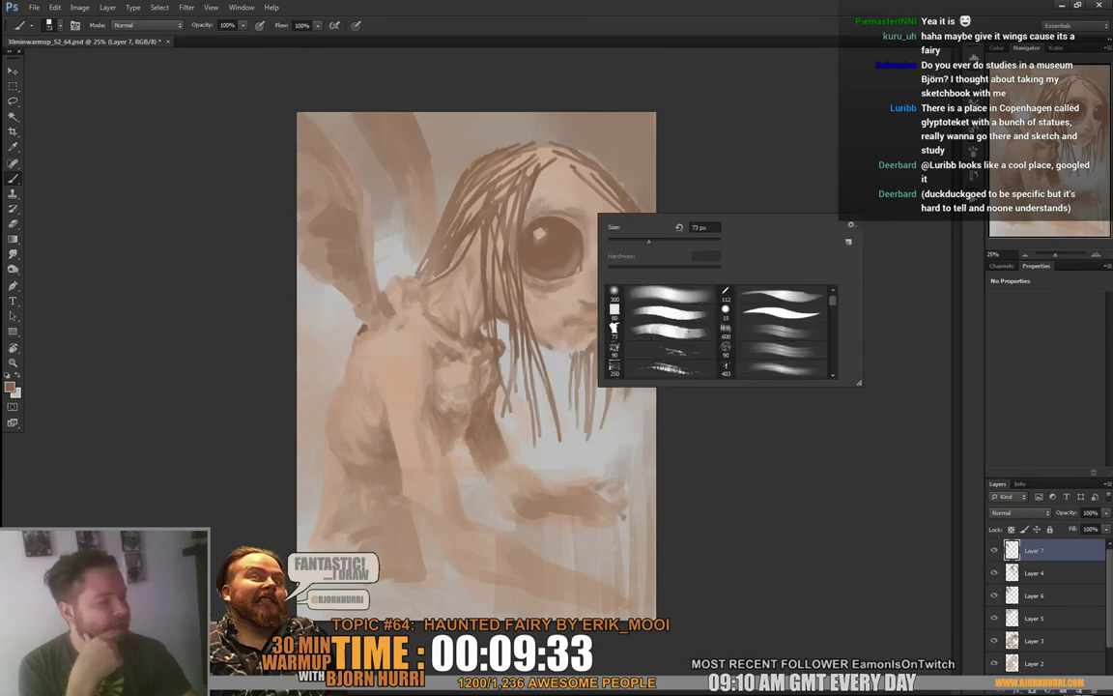
key(Return)
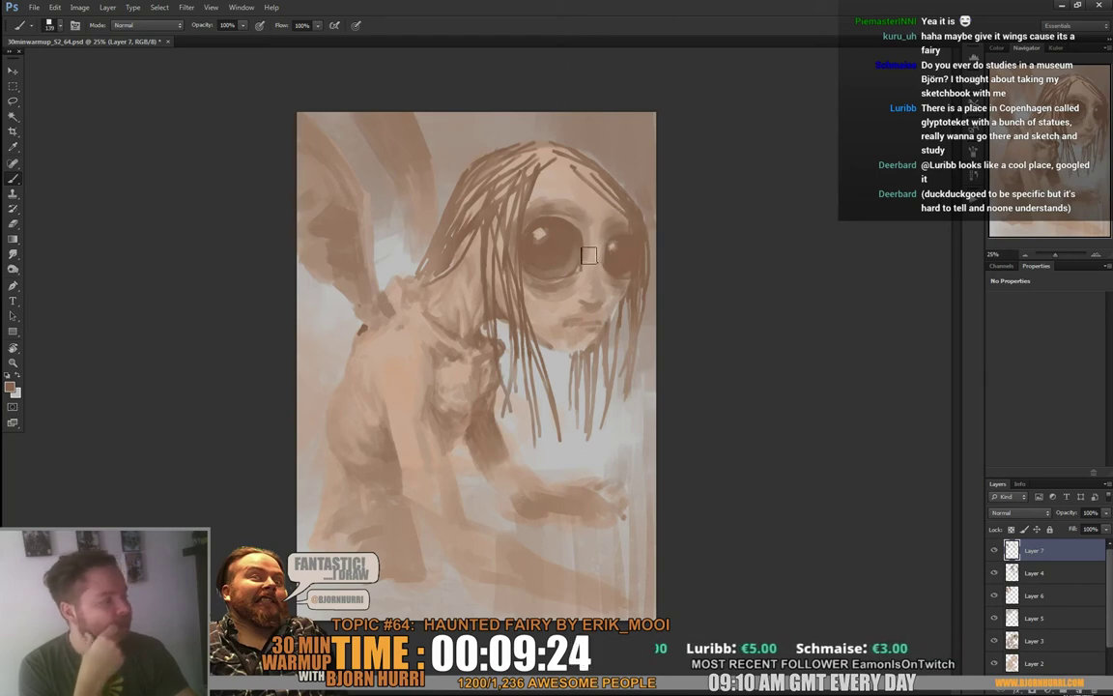
right_click(340, 470)
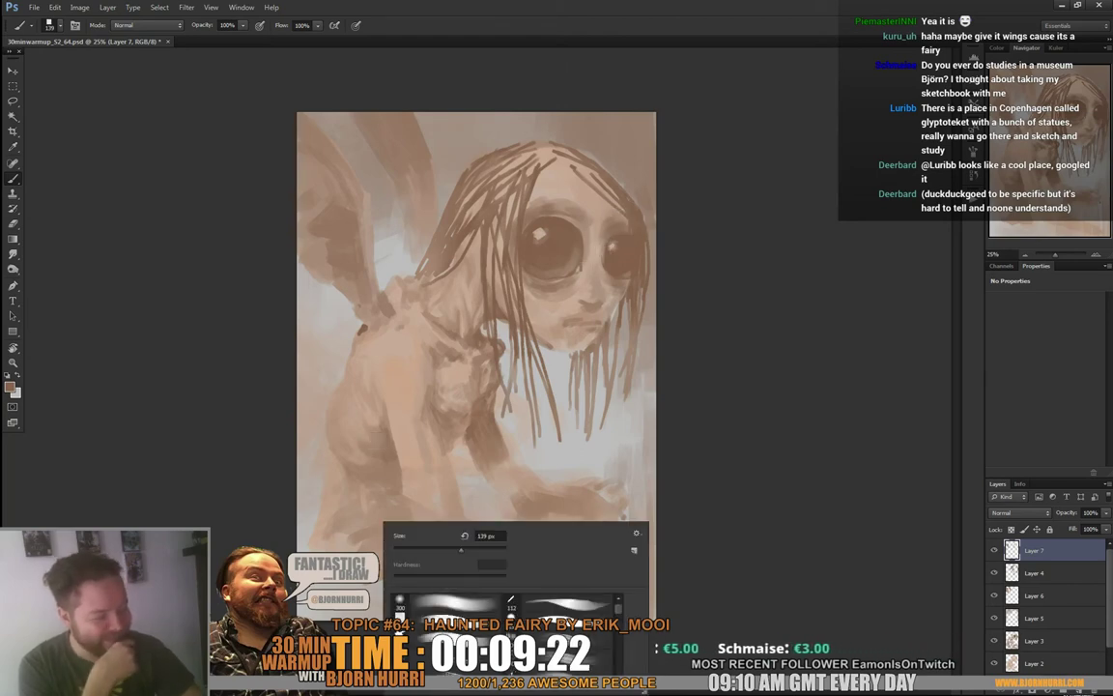
key(Return)
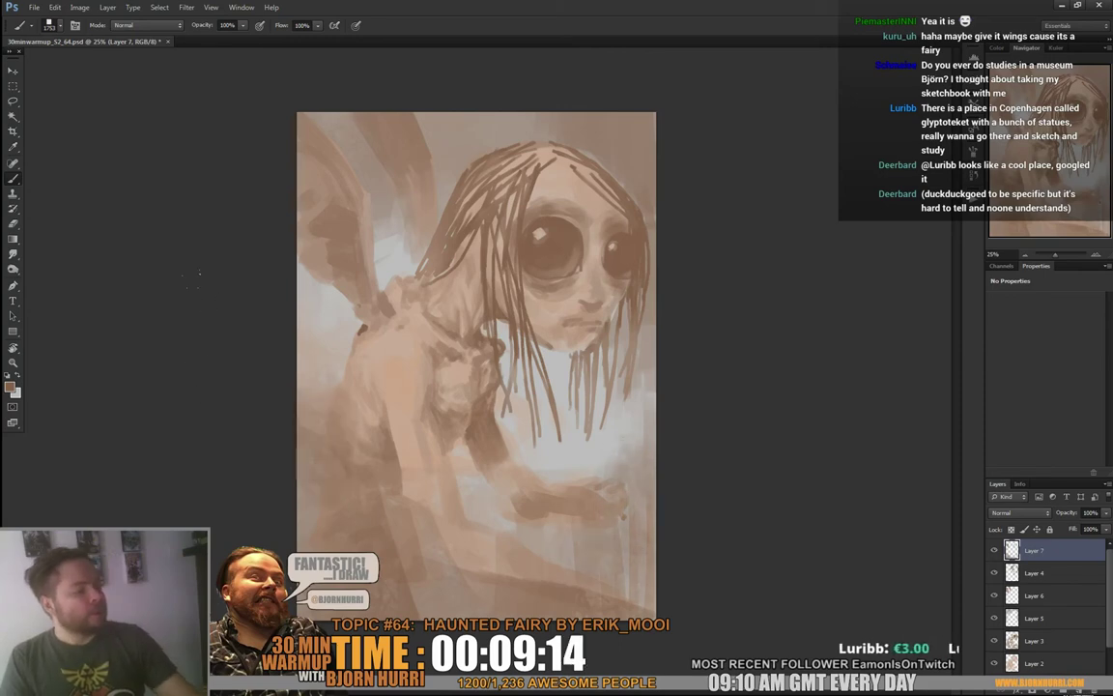
Add a Posterize adjustment layer, set its blend mode to Color and its levels to 20
click(1044, 684)
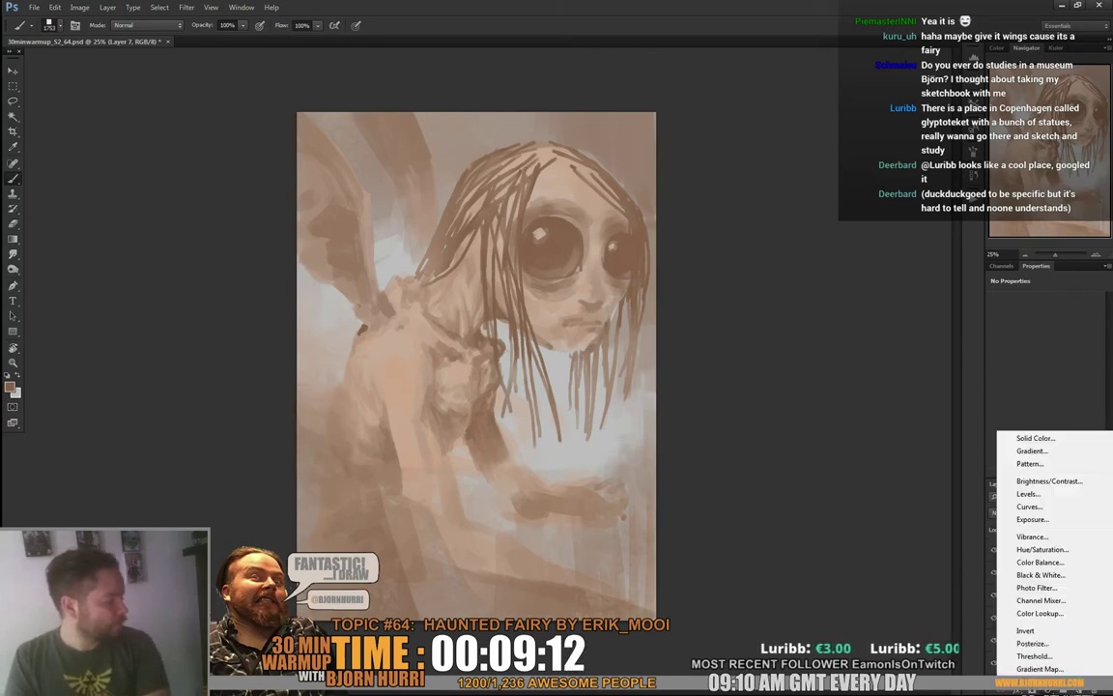
click(1032, 644)
click(1019, 512)
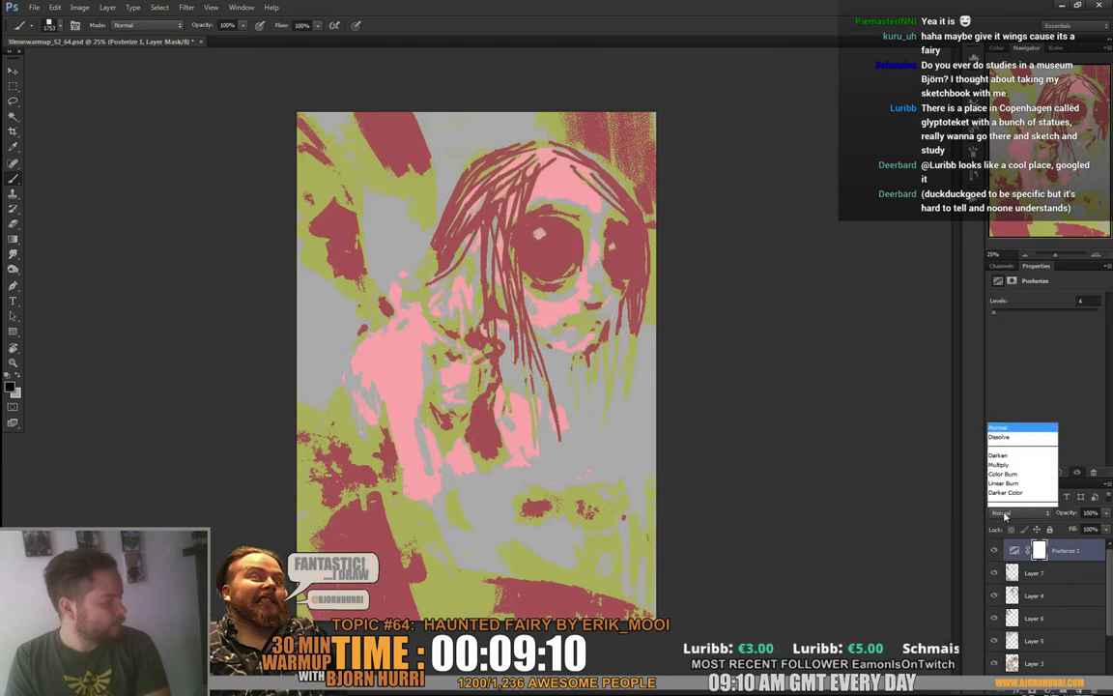
click(996, 492)
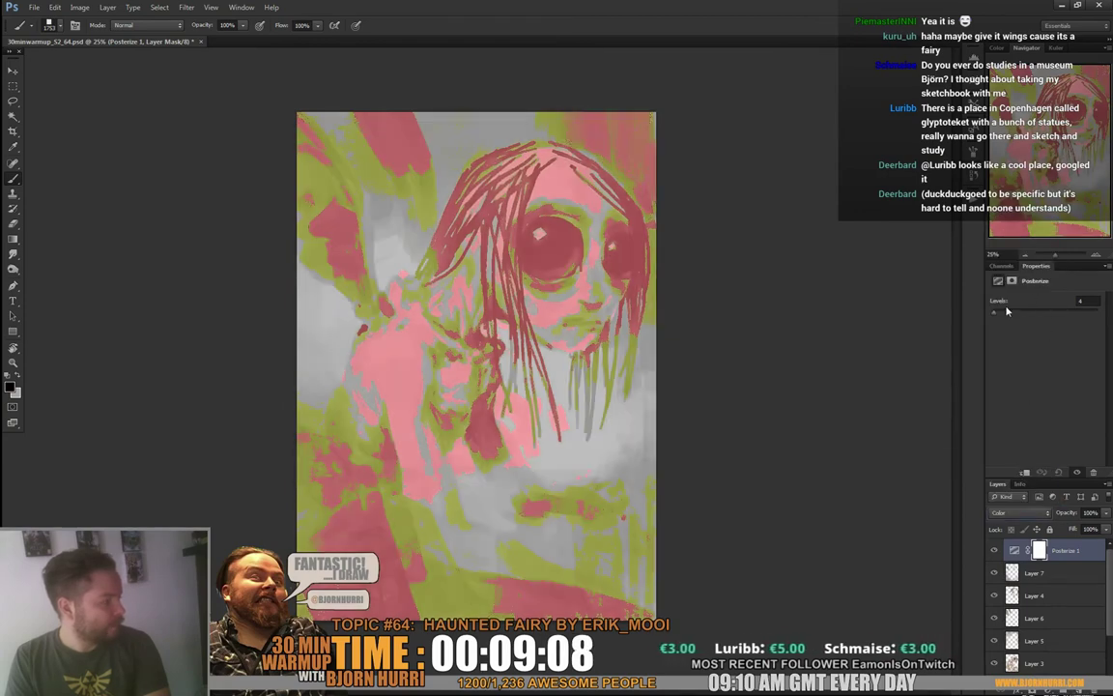
click(1005, 311)
drag(1002, 315, 999, 315)
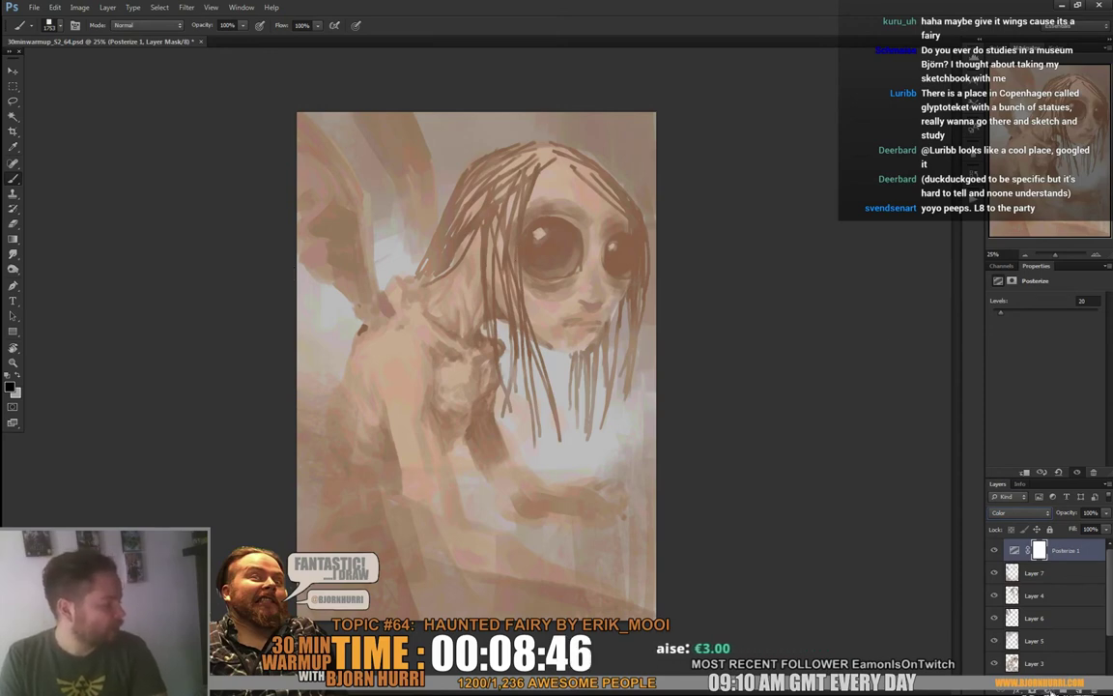
Add a Brightness/Contrast adjustment layer above the Posterize layer with contrast set to 37
click(1041, 471)
click(1038, 479)
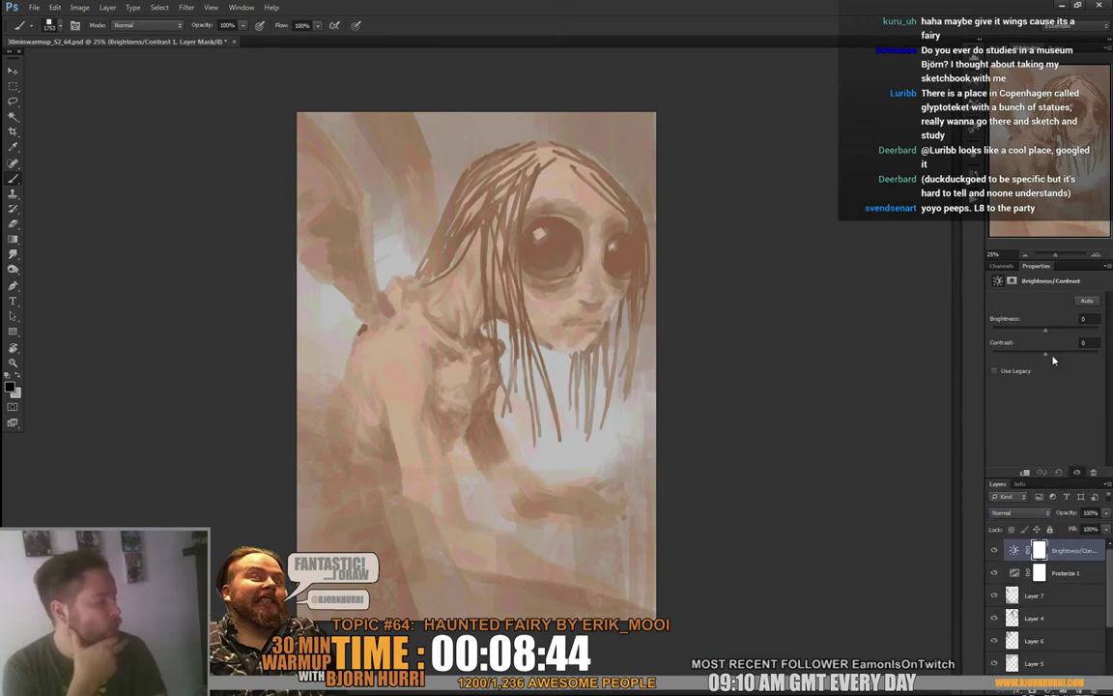
drag(1068, 362, 1066, 362)
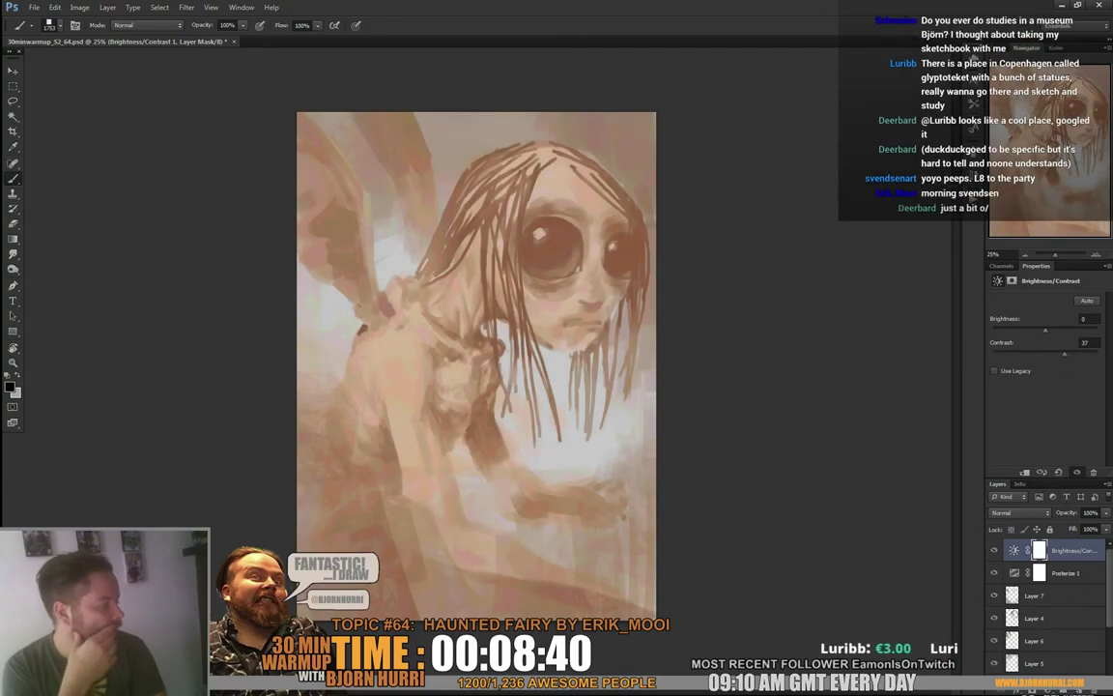
Add a new layer on top of the adjustment layers and set its blend mode to Color Dodge
click(1079, 690)
click(1019, 512)
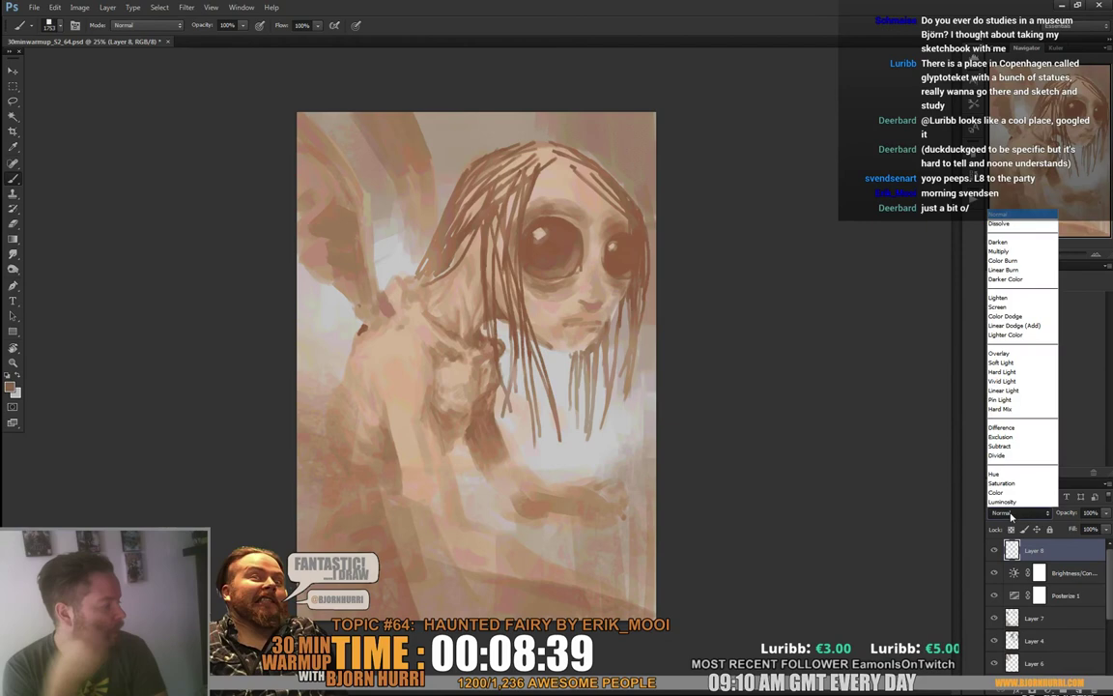
click(1005, 316)
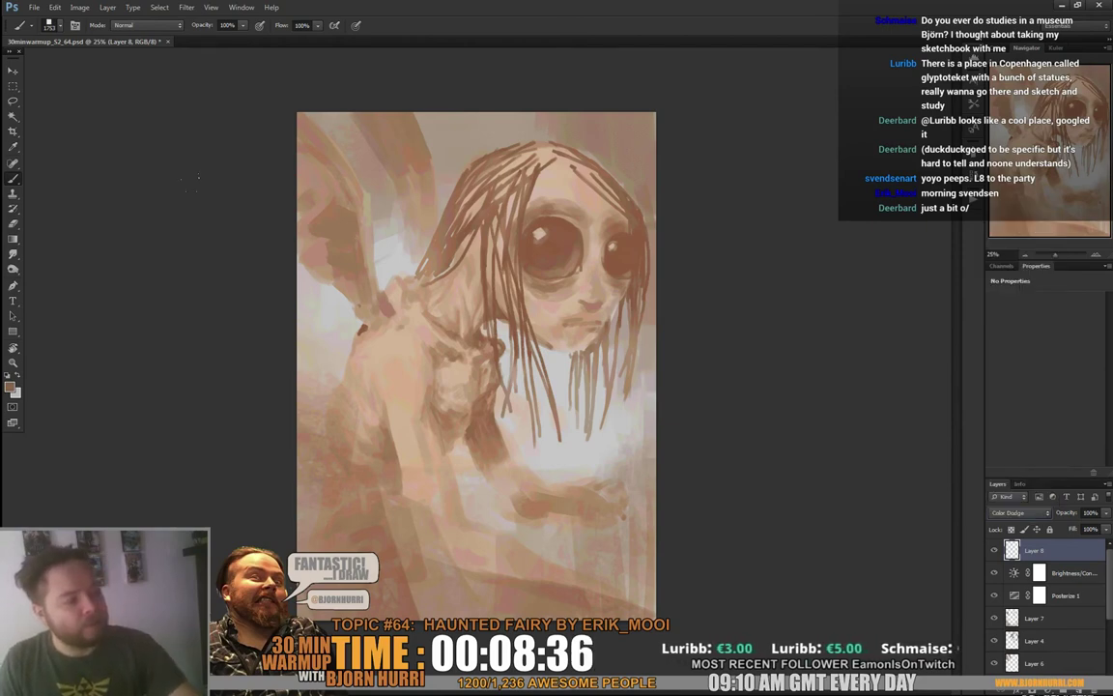
Choose a green with hue 145 and saturation 74%, and glaze it over the head and torso with a very large soft brush
click(12, 388)
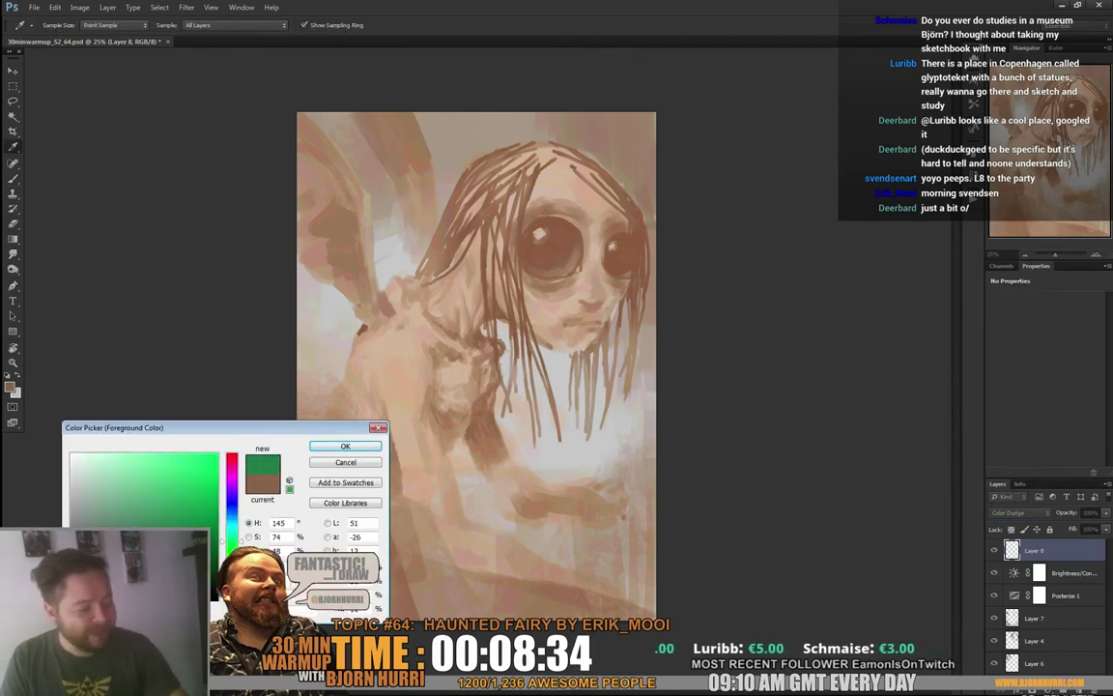
click(344, 445)
right_click(570, 249)
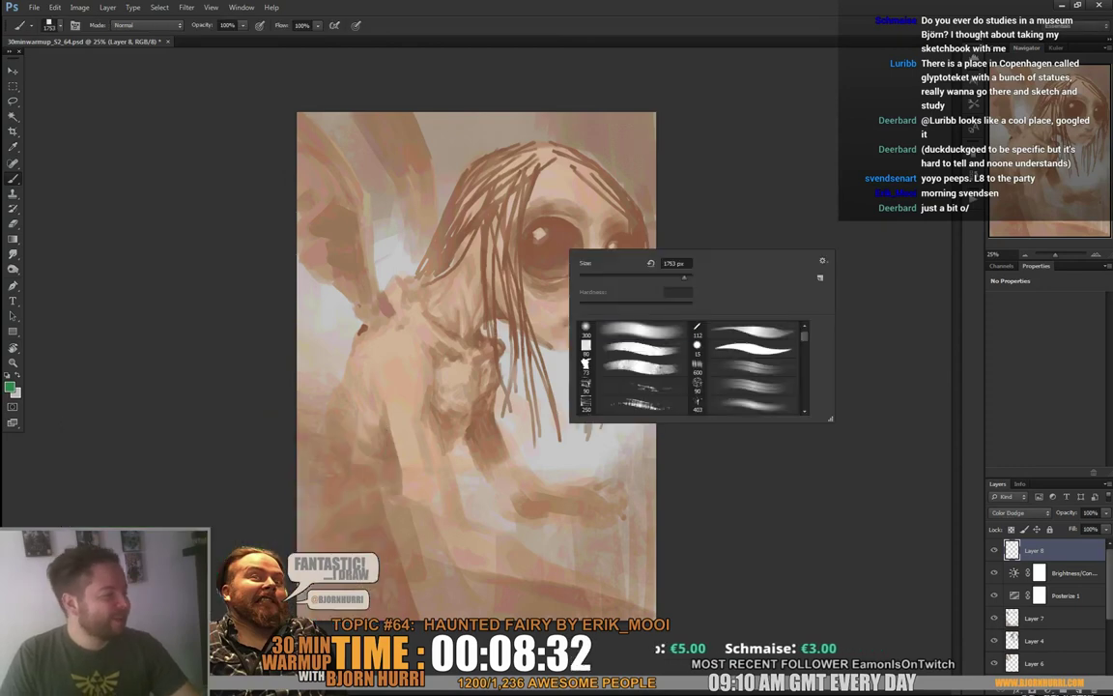
drag(670, 277, 682, 278)
click(541, 135)
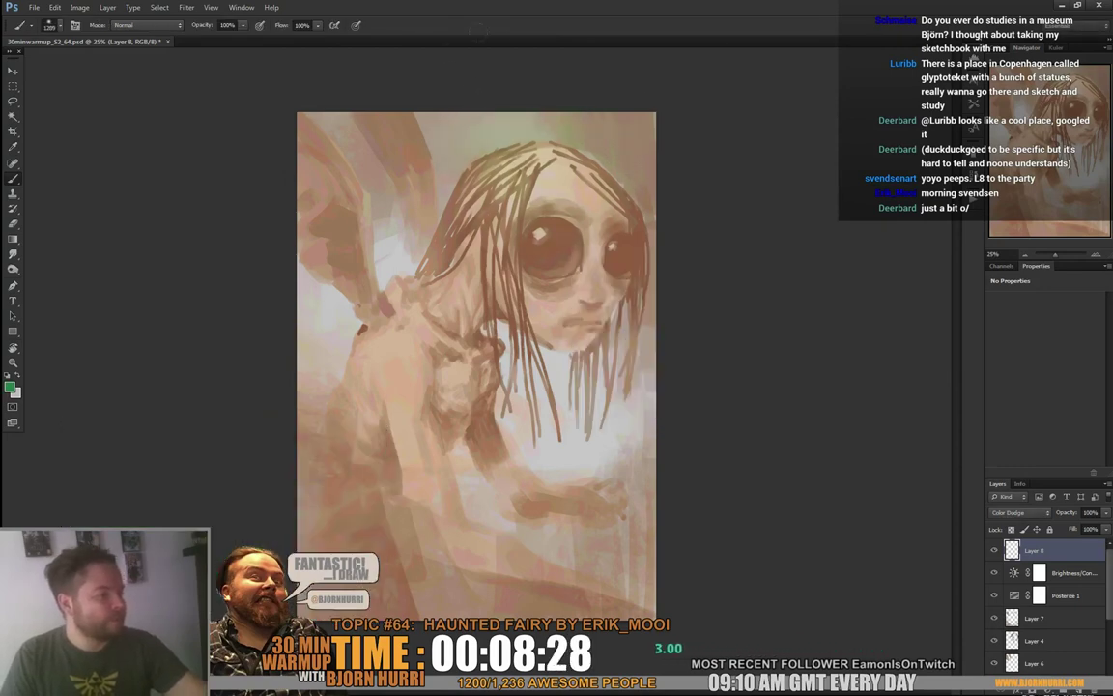
click(406, 350)
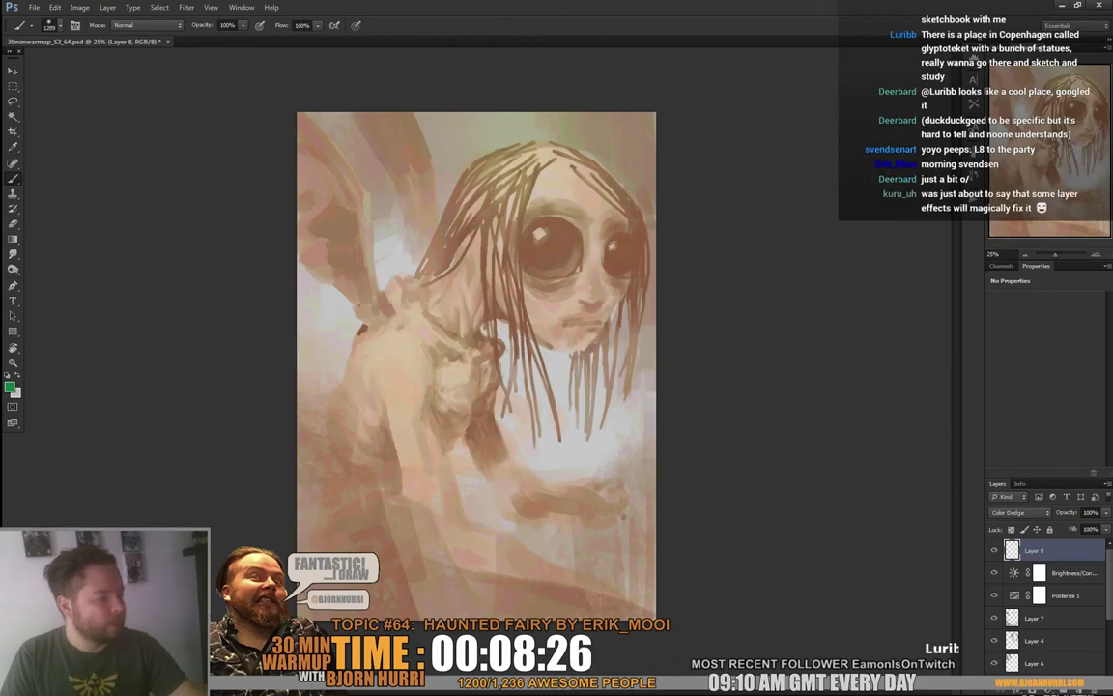
Paint a green glow into both eyes with a 90 px soft brush and try the 34 px eraser on the near eye's highlight
right_click(594, 274)
drag(708, 302, 653, 302)
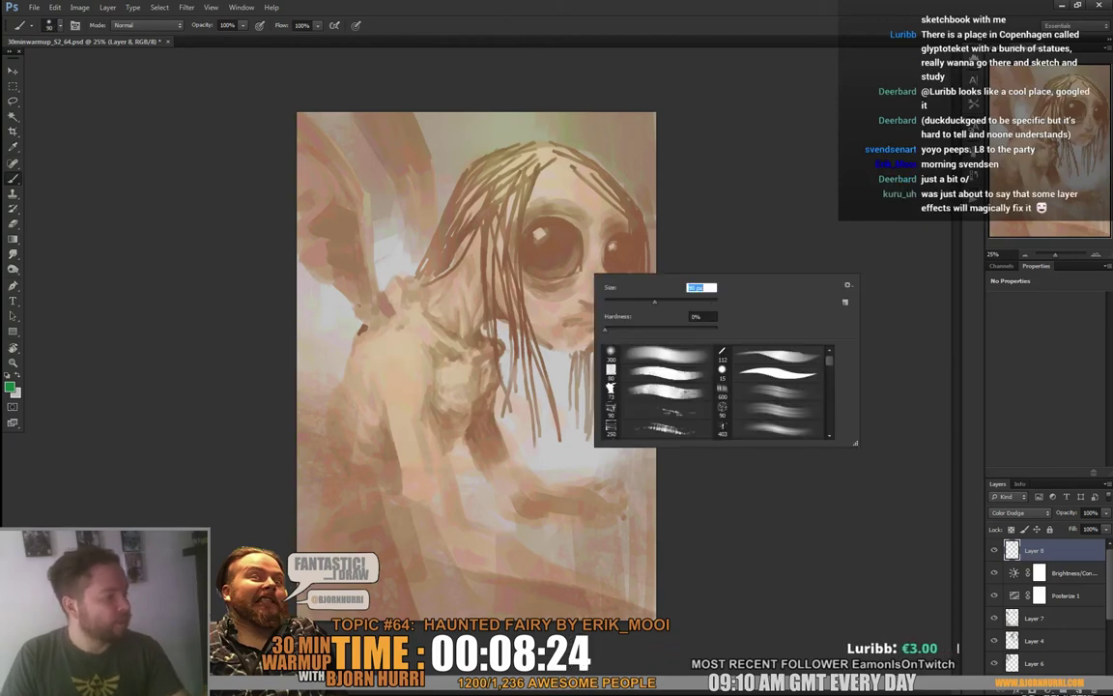
key(Return)
click(544, 237)
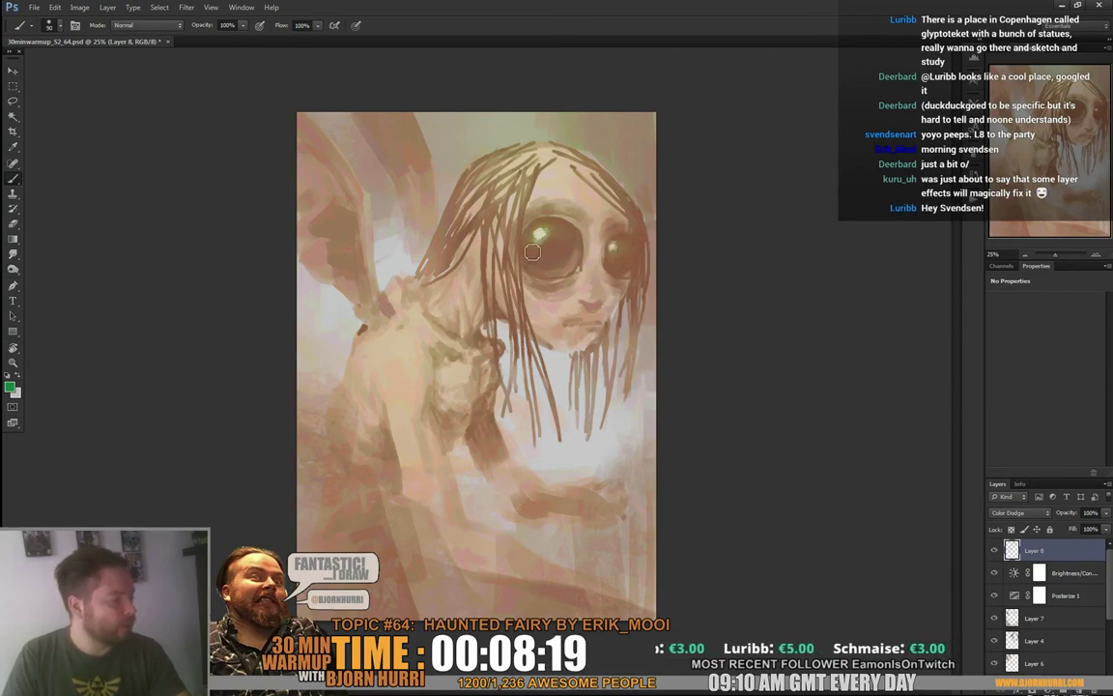
key(e)
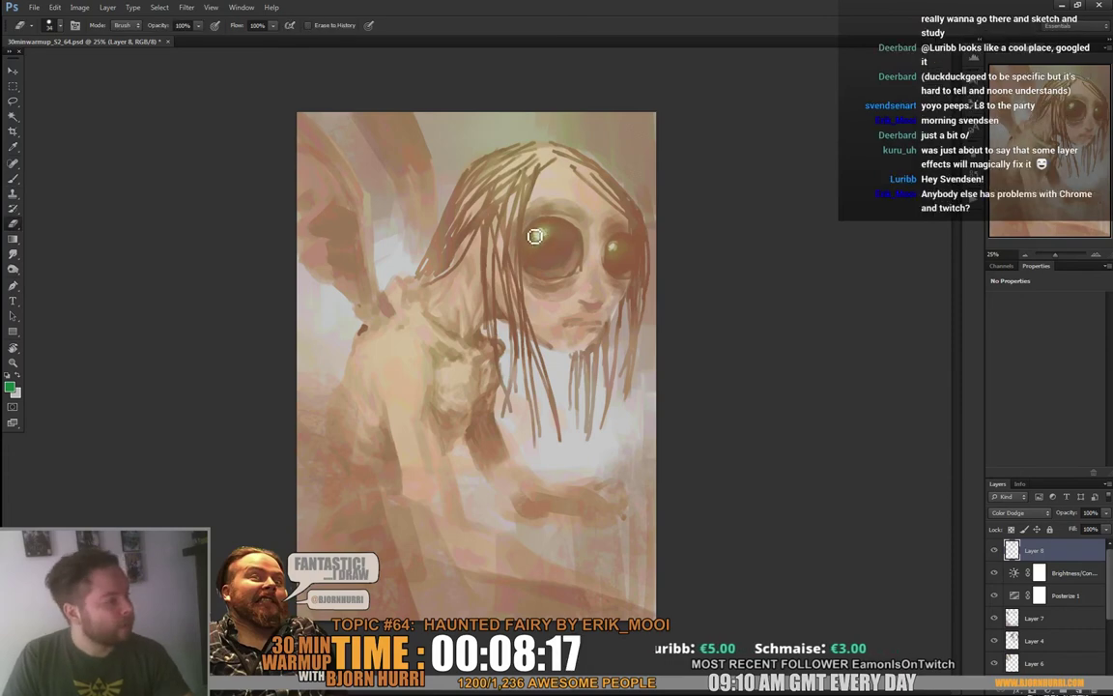
key(b)
Brush green glow along the wing edges at 178 px, and reduce the glow on the torso with a large soft eraser
right_click(465, 223)
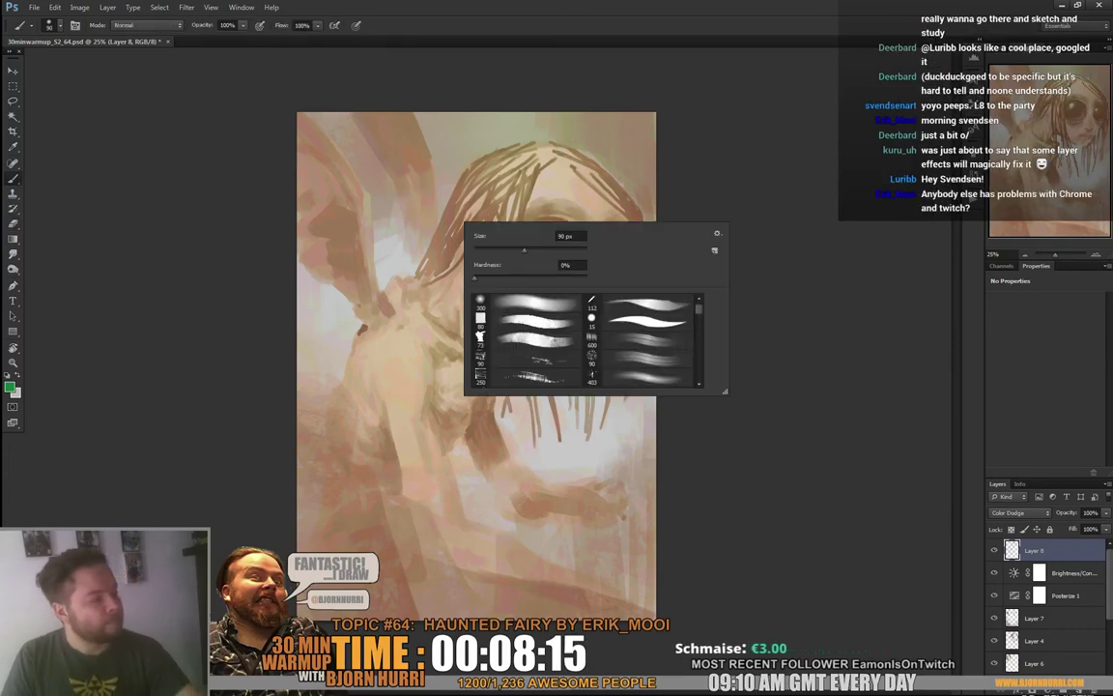
key(Escape)
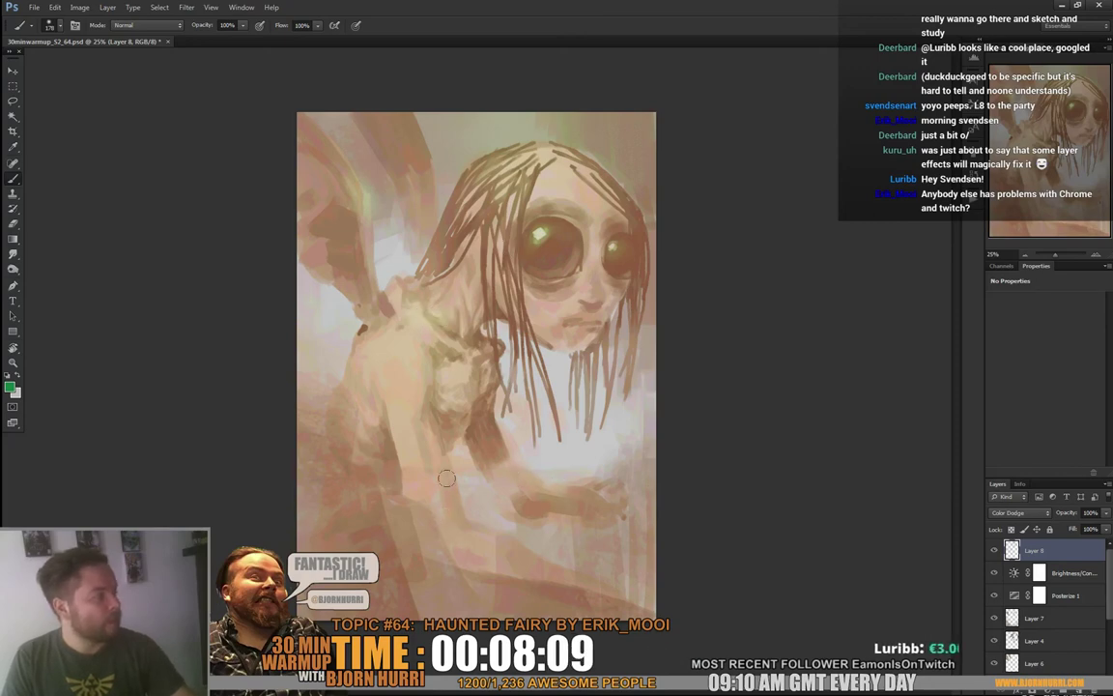
key(e)
right_click(442, 384)
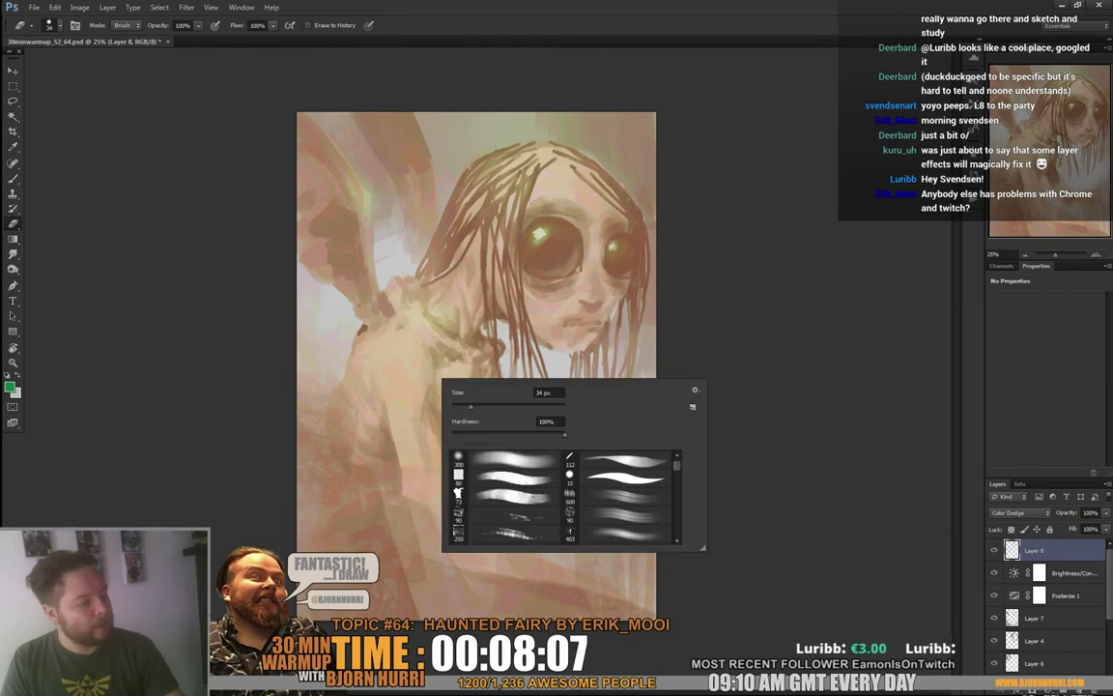
click(502, 460)
click(402, 339)
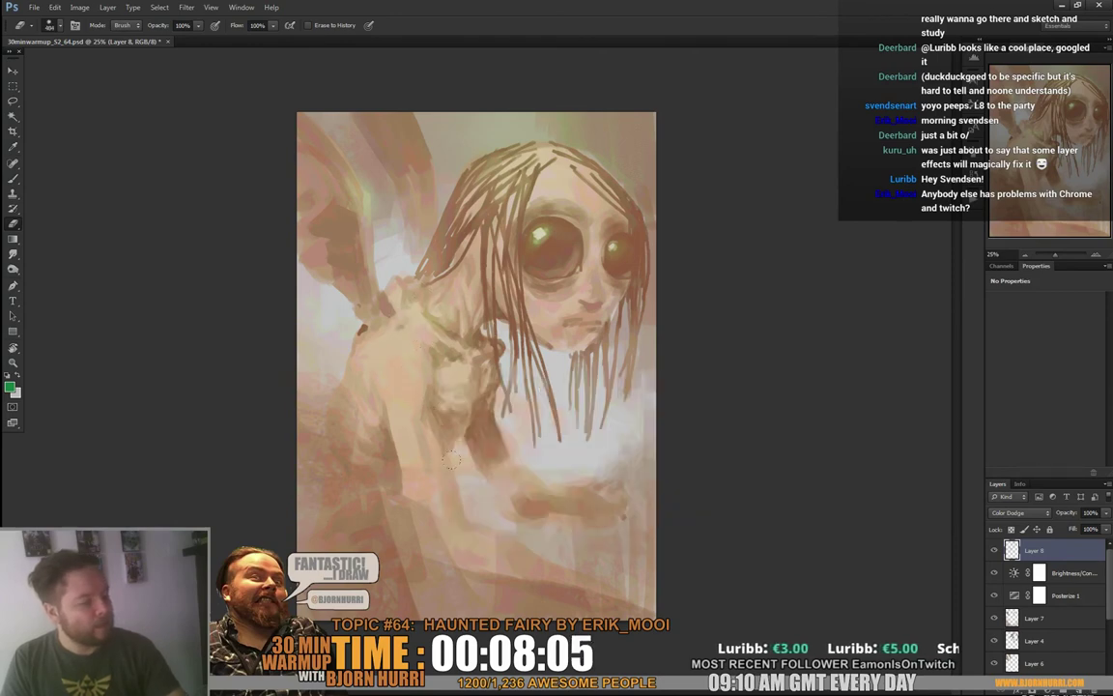
Add a new normal layer and paint out the outstretched hand and forearm with sampled background tones using a 453 px soft brush
key(b)
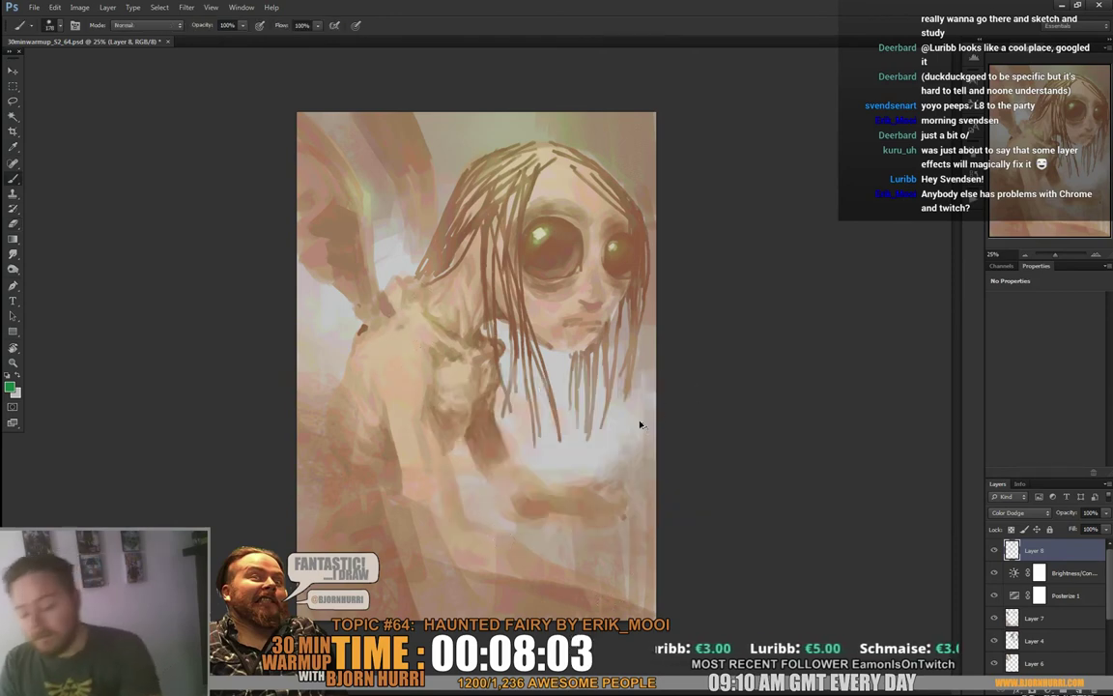
key(ctrl+shift+alt+n)
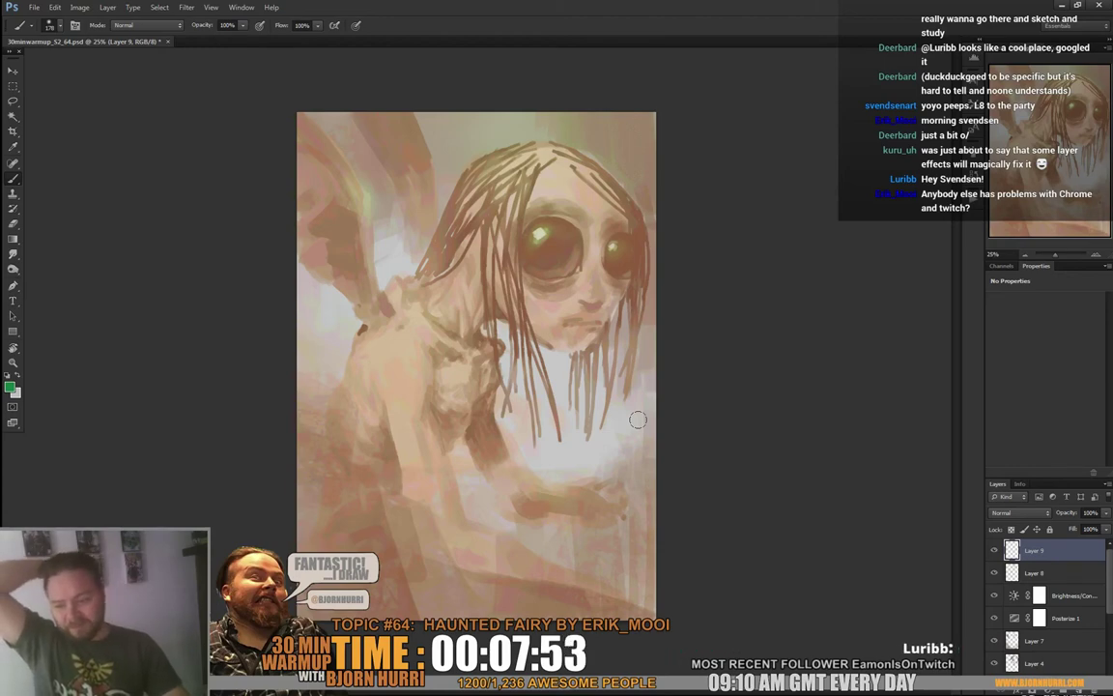
alt+click(569, 468)
right_click(583, 456)
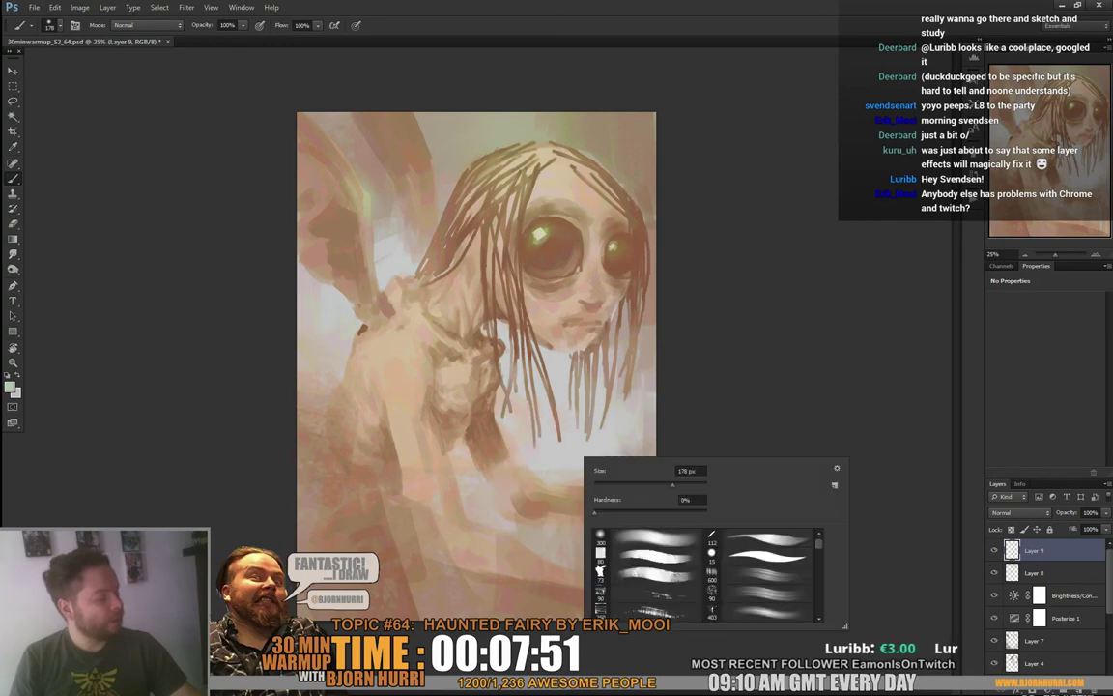
drag(579, 466, 570, 512)
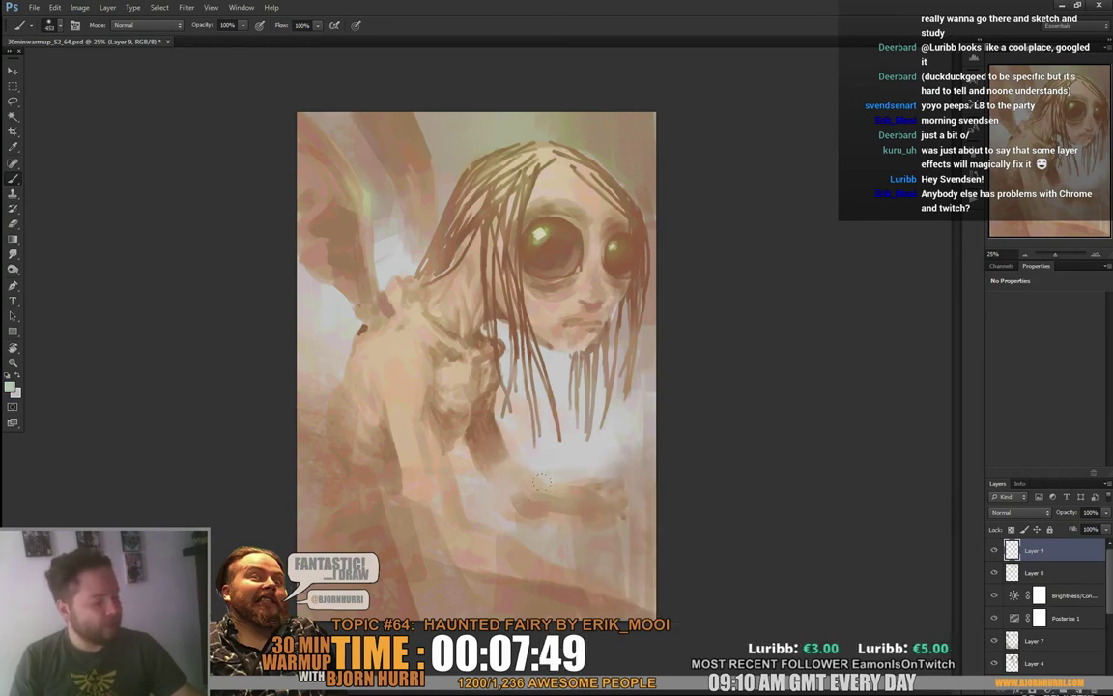
drag(529, 448, 551, 490)
mouse_move(570, 419)
mouse_down()
mouse_move(565, 512)
mouse_move(593, 531)
mouse_move(569, 476)
mouse_up()
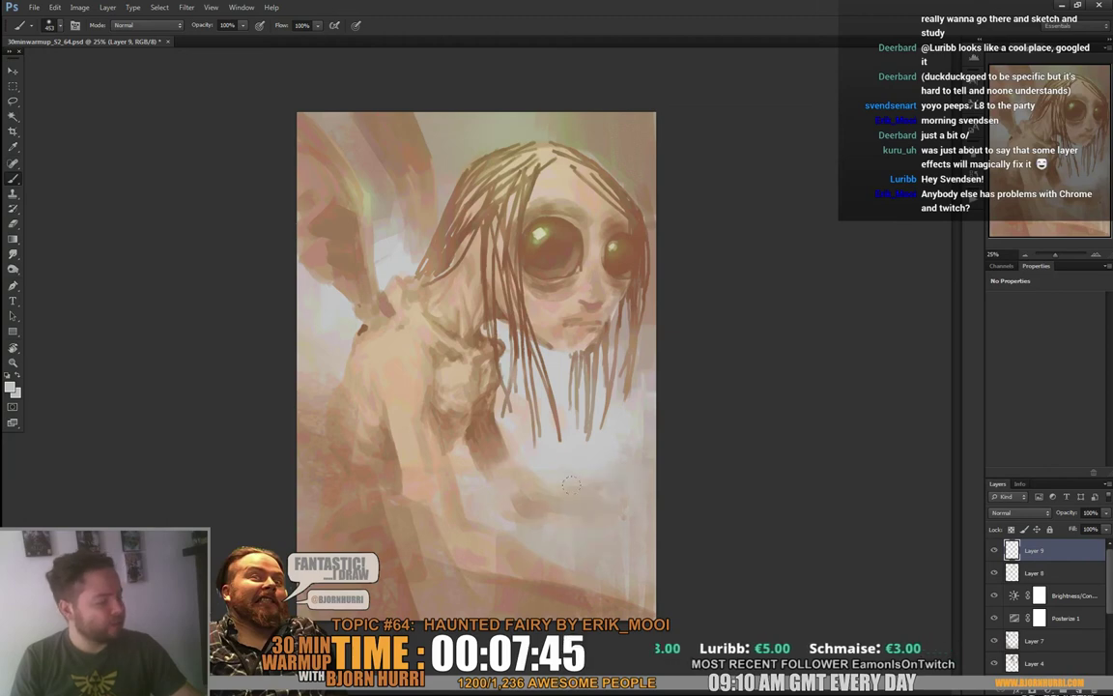
drag(437, 392, 493, 433)
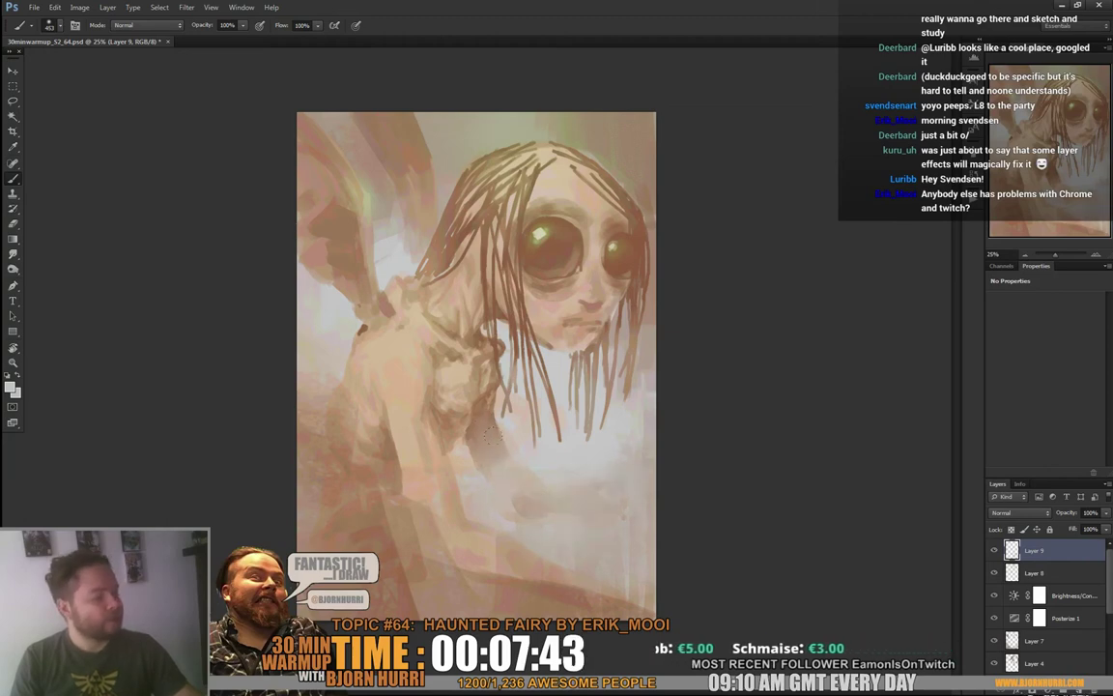
Switch to a hard square brush at 152 px and repaint the near forearm and the background below it with sampled tones
right_click(441, 524)
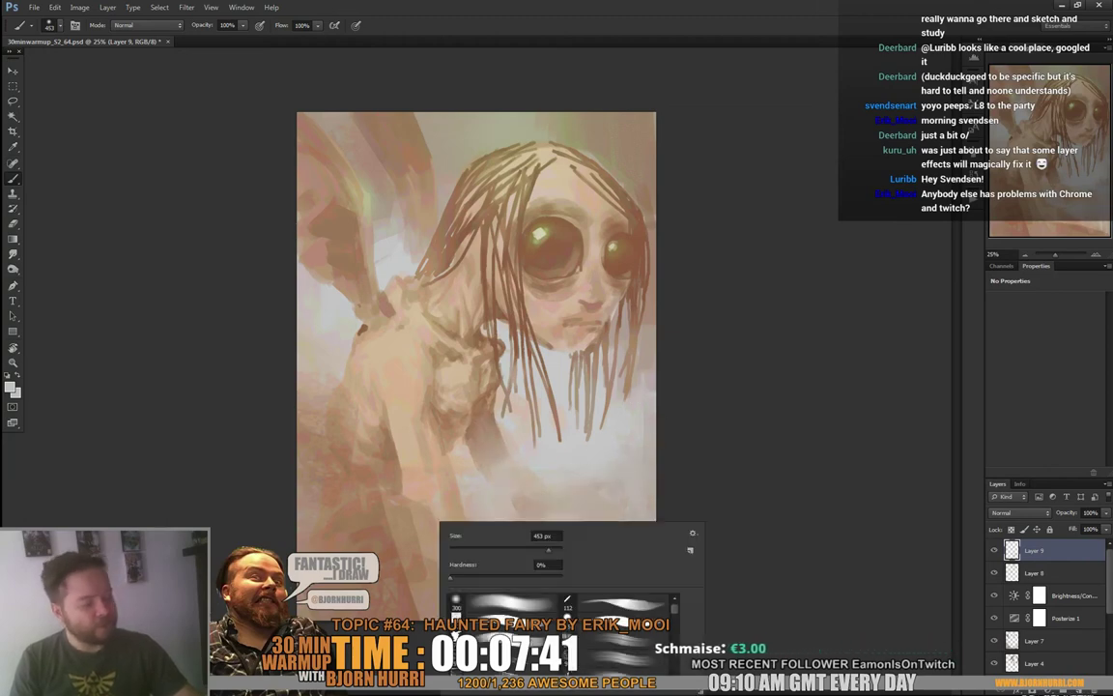
click(503, 619)
alt+click(437, 405)
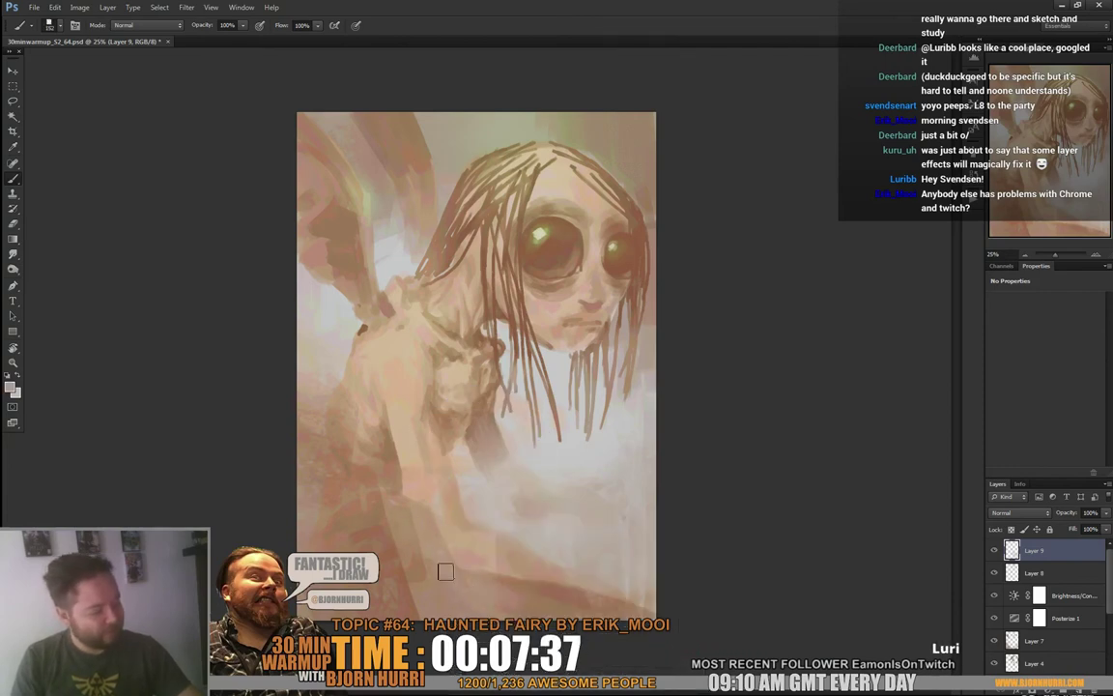
alt+click(571, 535)
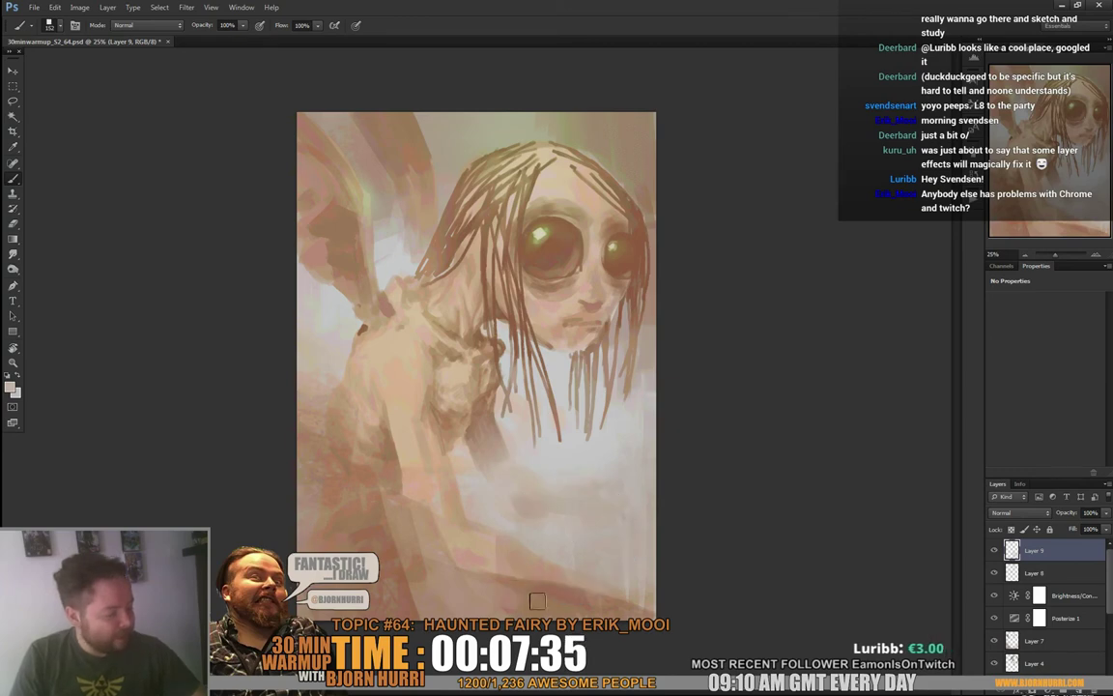
drag(542, 606, 509, 596)
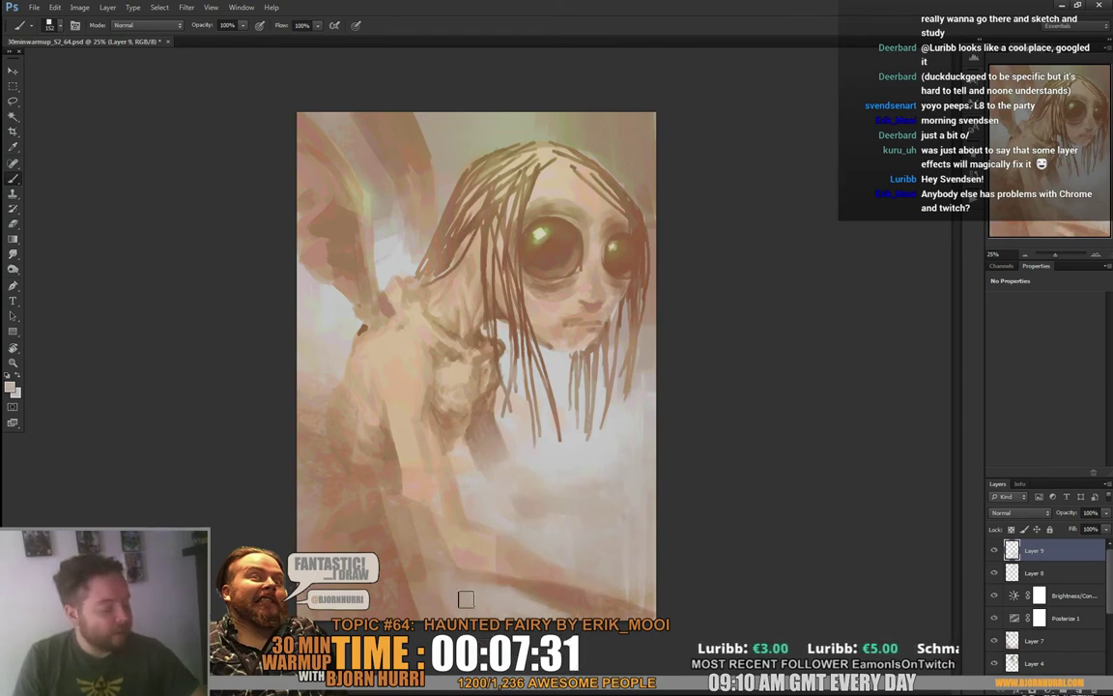
alt+click(506, 547)
drag(512, 561, 616, 590)
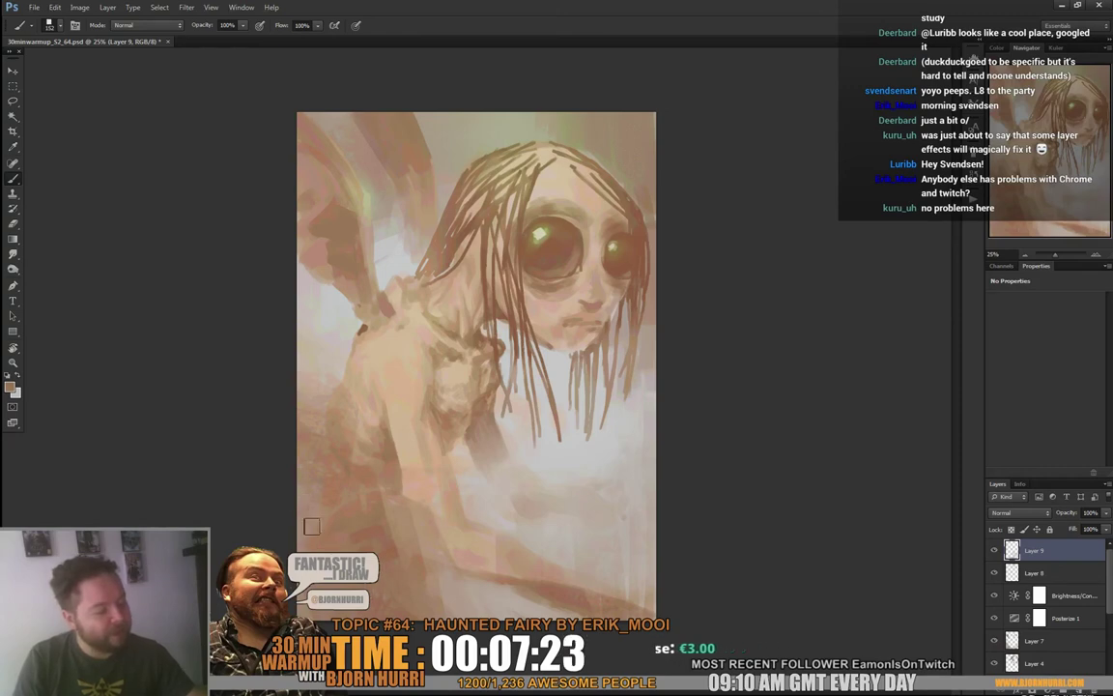
Rework the fairy's back edge and shoulder with tones sampled nearby, reducing the square brush to 94 px
alt+click(311, 492)
alt+click(311, 426)
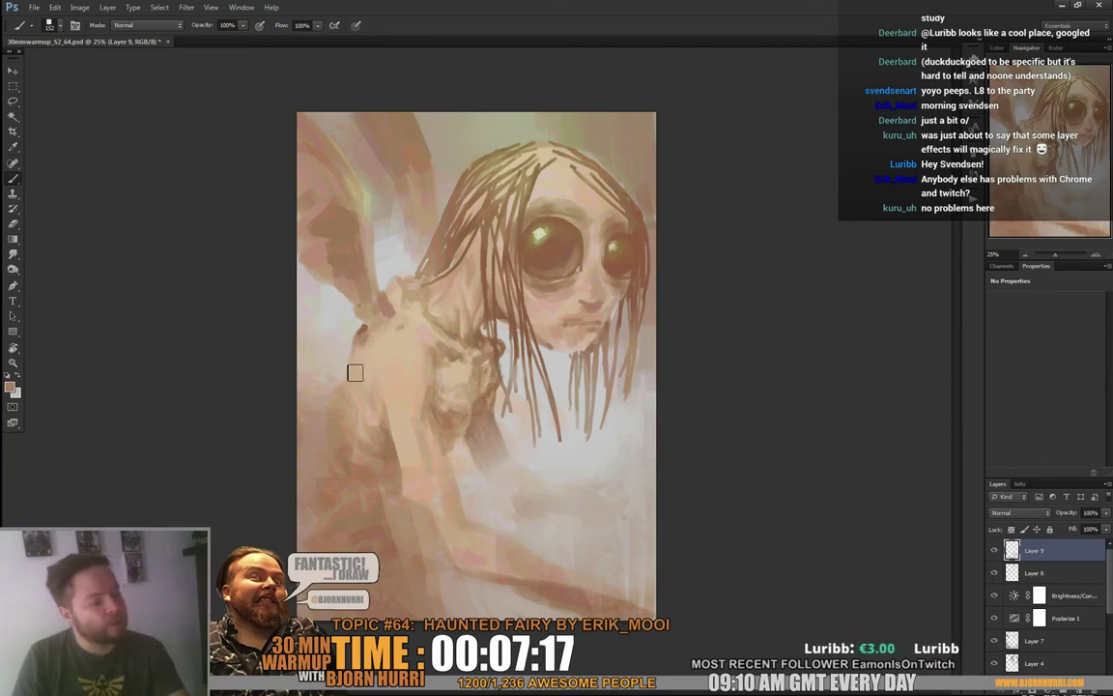
alt+click(360, 342)
right_click(427, 382)
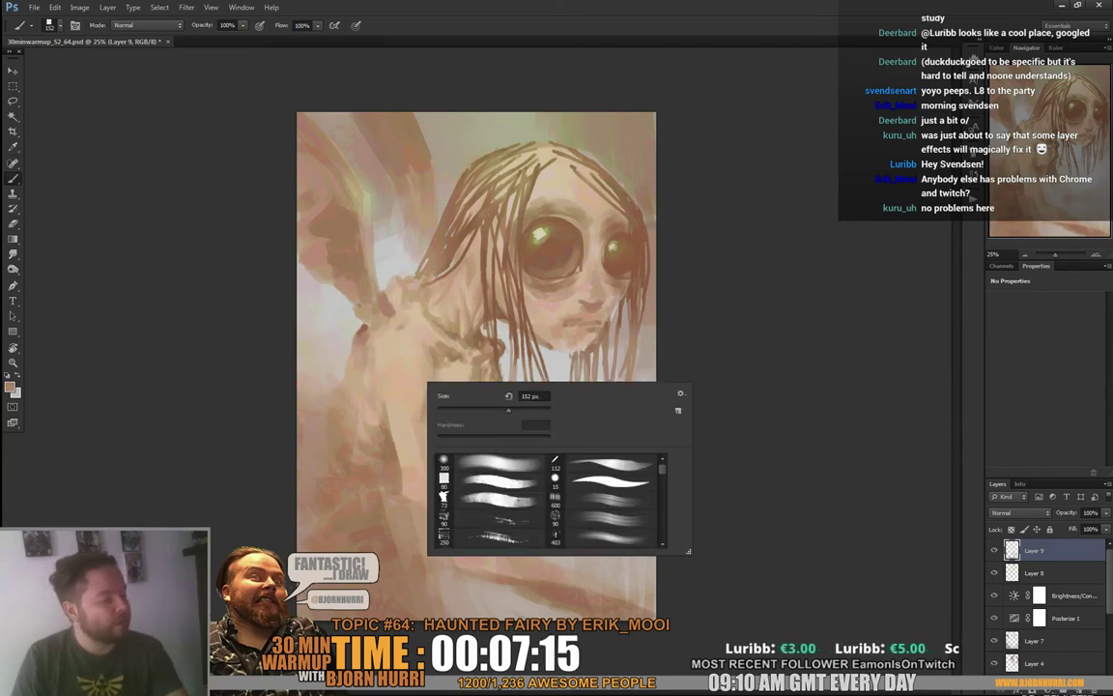
alt+click(352, 340)
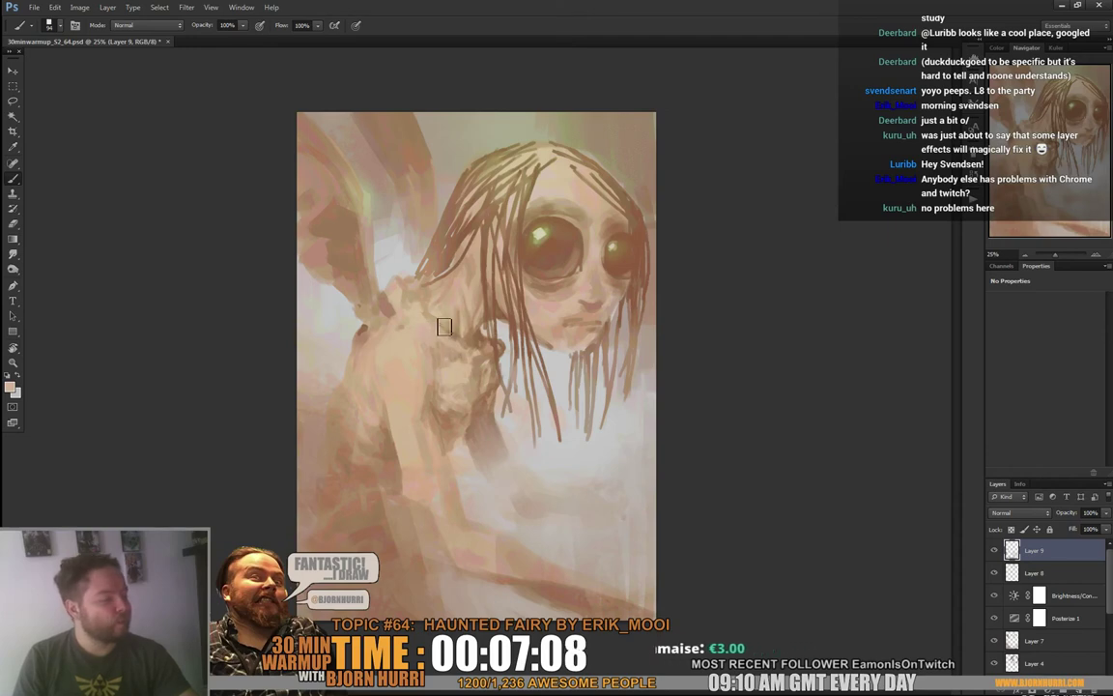
Refine the neck and upper chest with sampled light and shadow skin tones using a 53 px square brush
right_click(440, 276)
alt+click(548, 185)
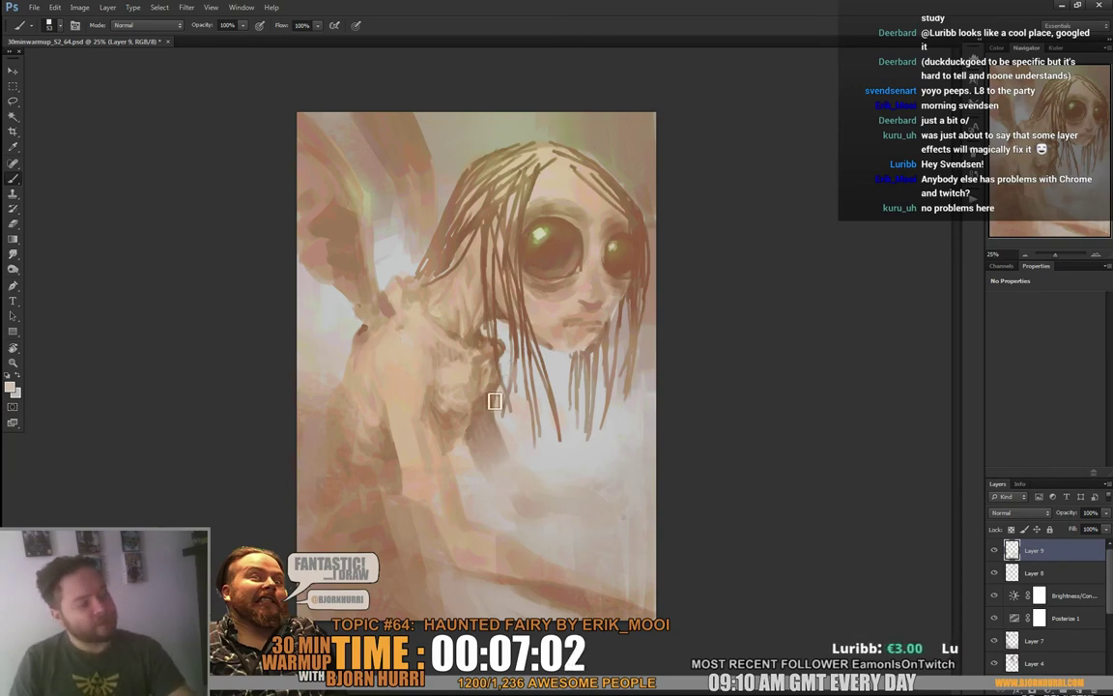
right_click(443, 355)
alt+click(441, 412)
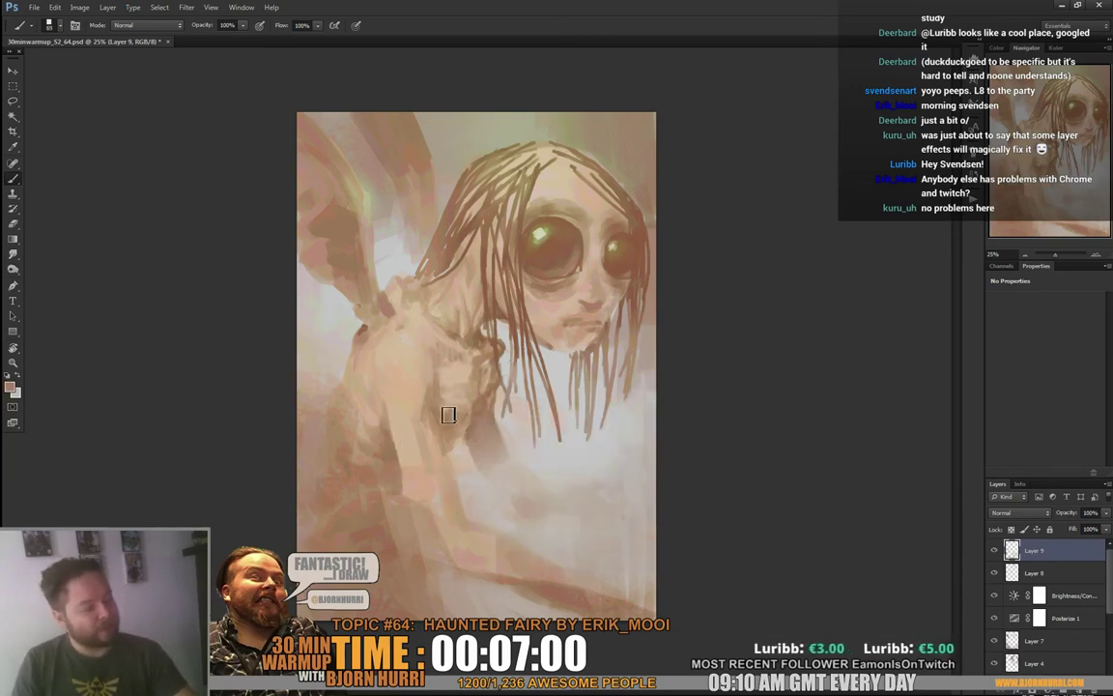
Paint a reddish shadow tone over the ribs at 156 px, and refine the nose and mouth with a much smaller brush
right_click(471, 391)
alt+click(363, 454)
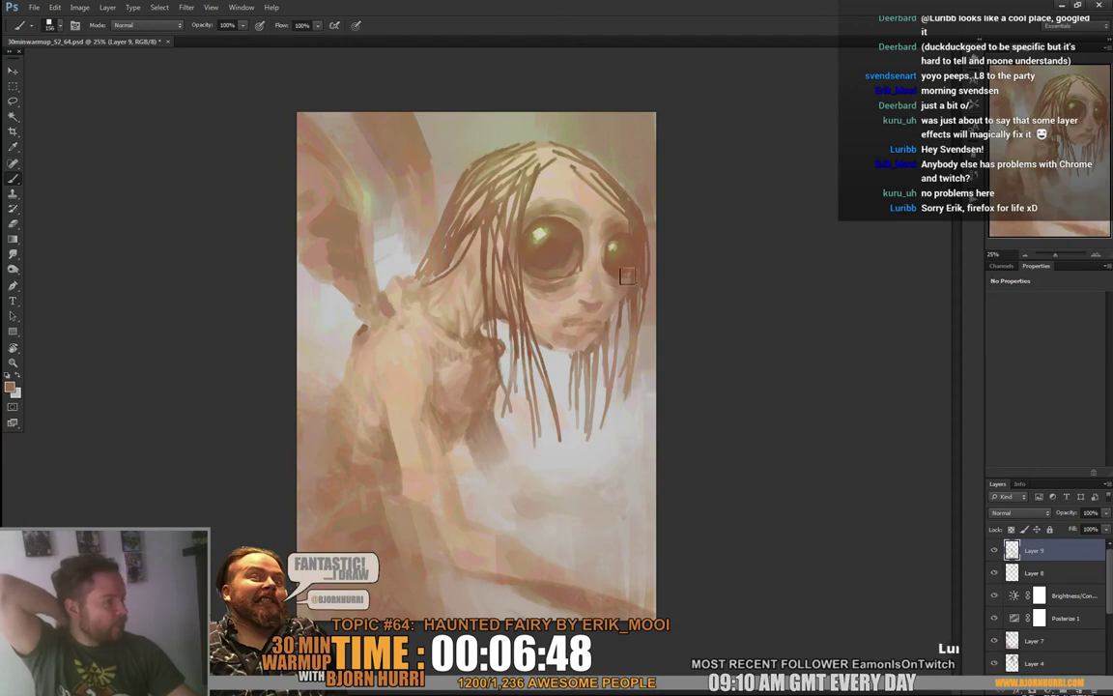
right_click(603, 282)
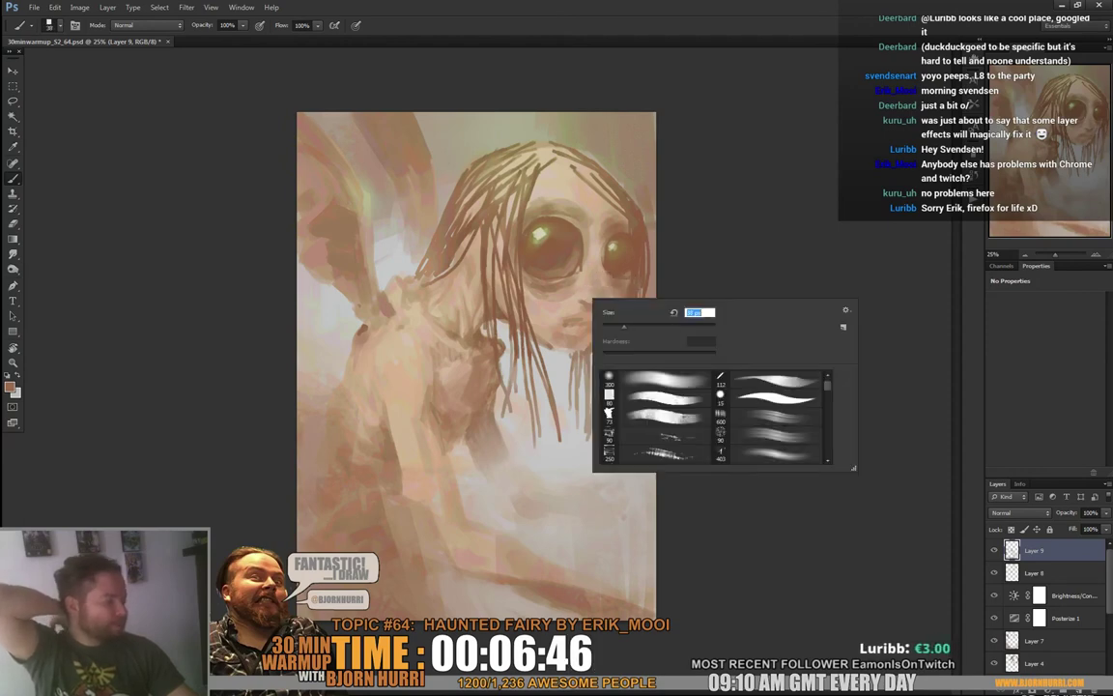
alt+click(572, 300)
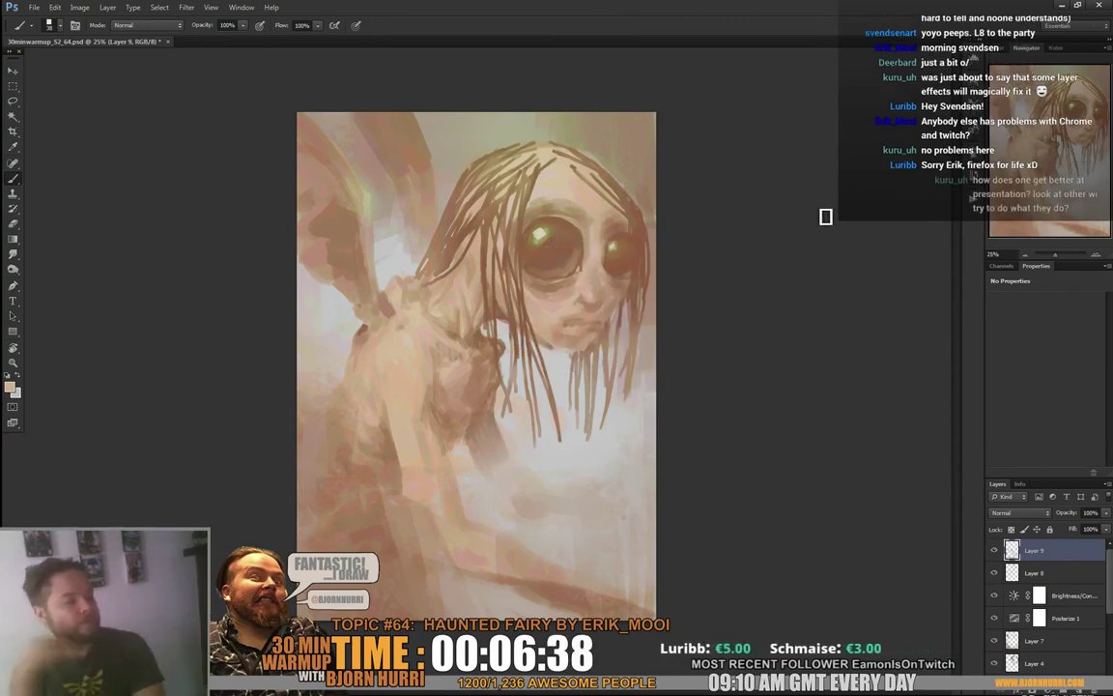
Add a Color Lookup adjustment layer above the painting and load the 2Strip 3DLUT look
click(1053, 688)
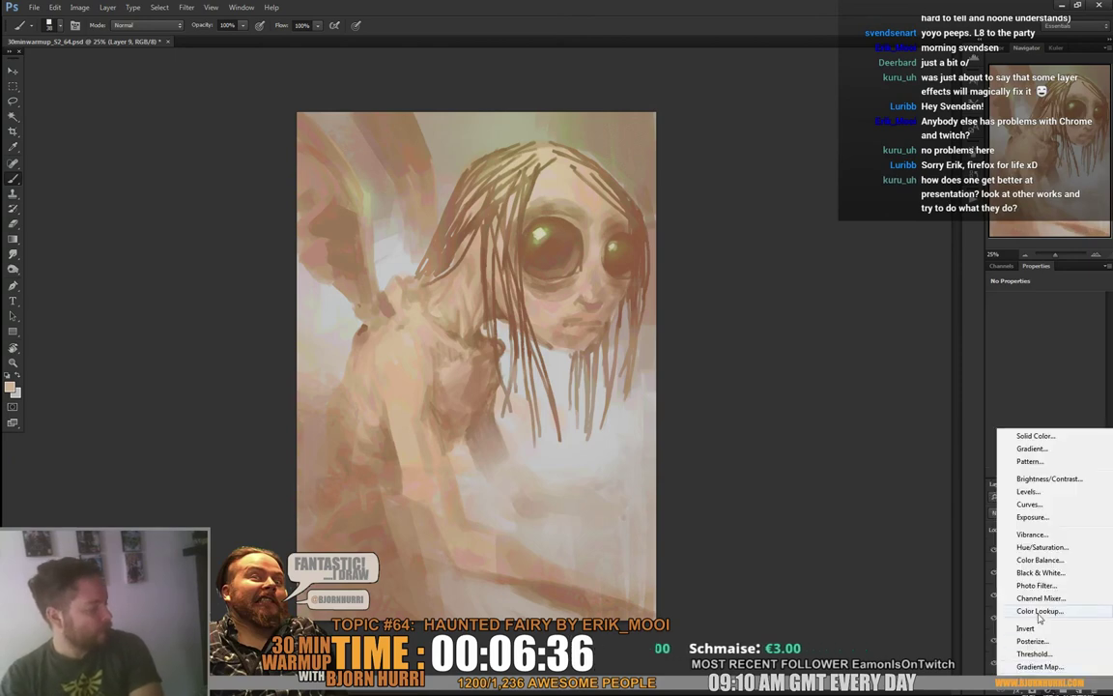
click(1034, 607)
click(1068, 302)
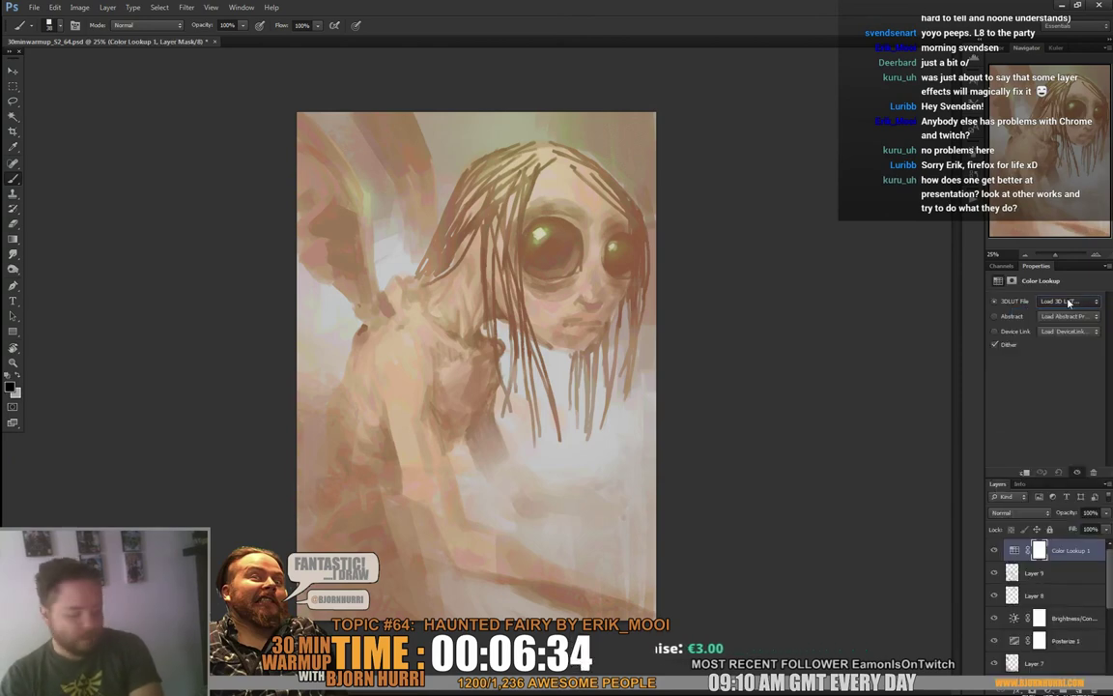
key(Down)
key(Down)
key(Up)
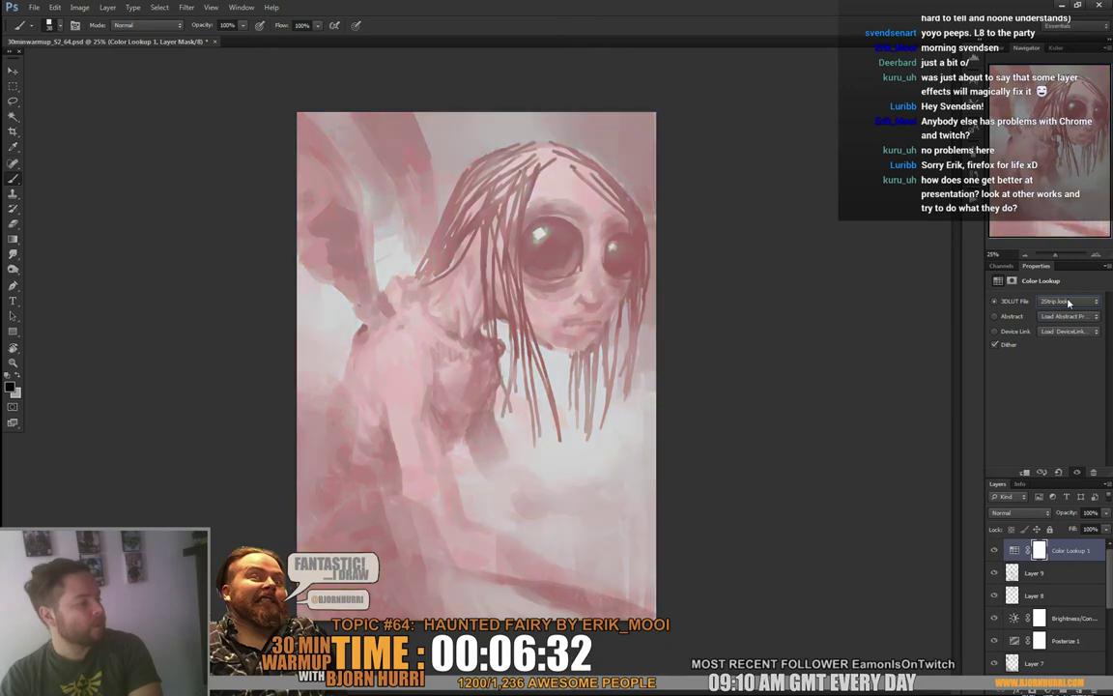
Preview the 3DLUT looks one after another, from Bleach Bypass through FoggyNight, HorrorBlue and NightFromDay to TensionGreen
key(Down)
key(Down)
key(Down)
key(Down)
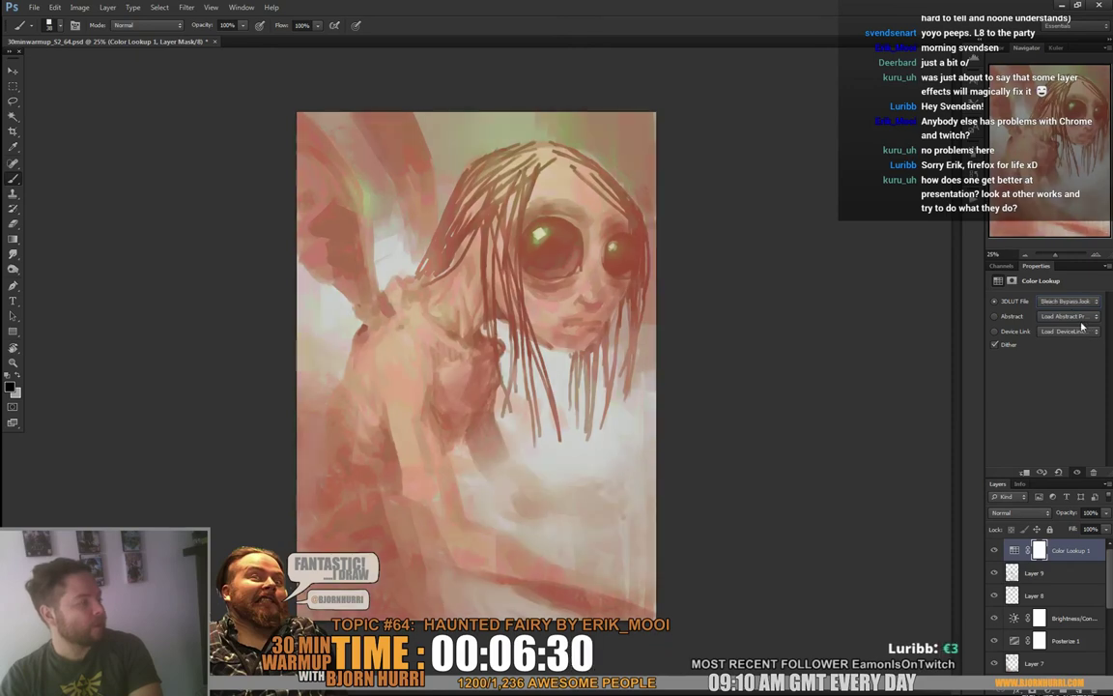
key(Down)
key(Down)
key(Down)
key(Down)
key(Down)
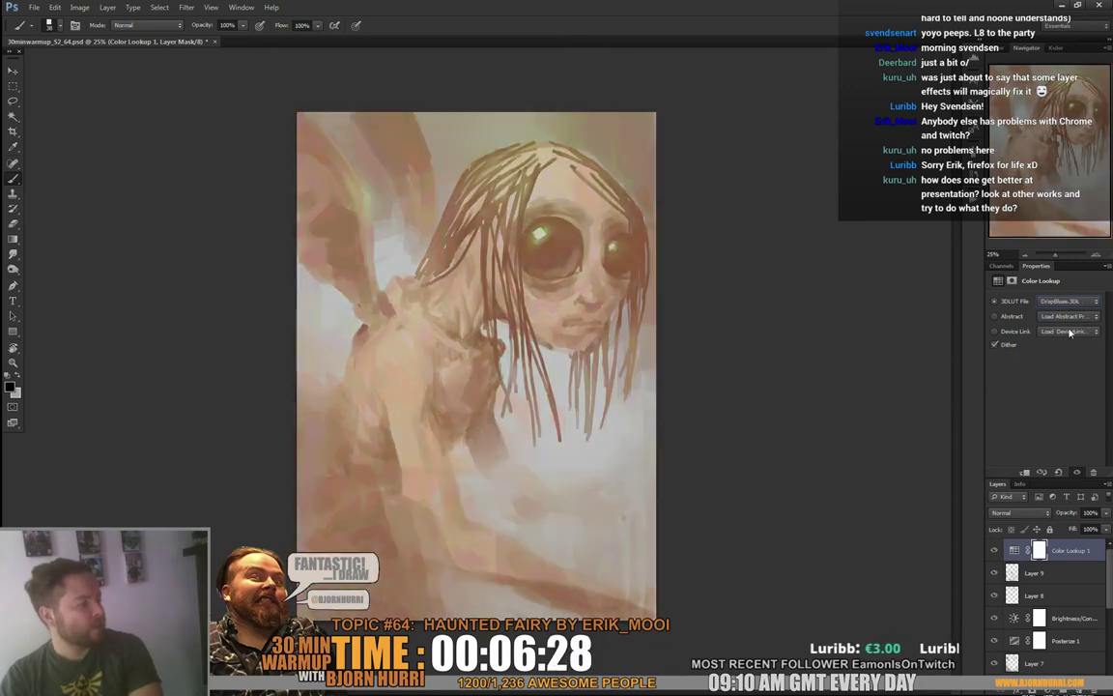
key(Down)
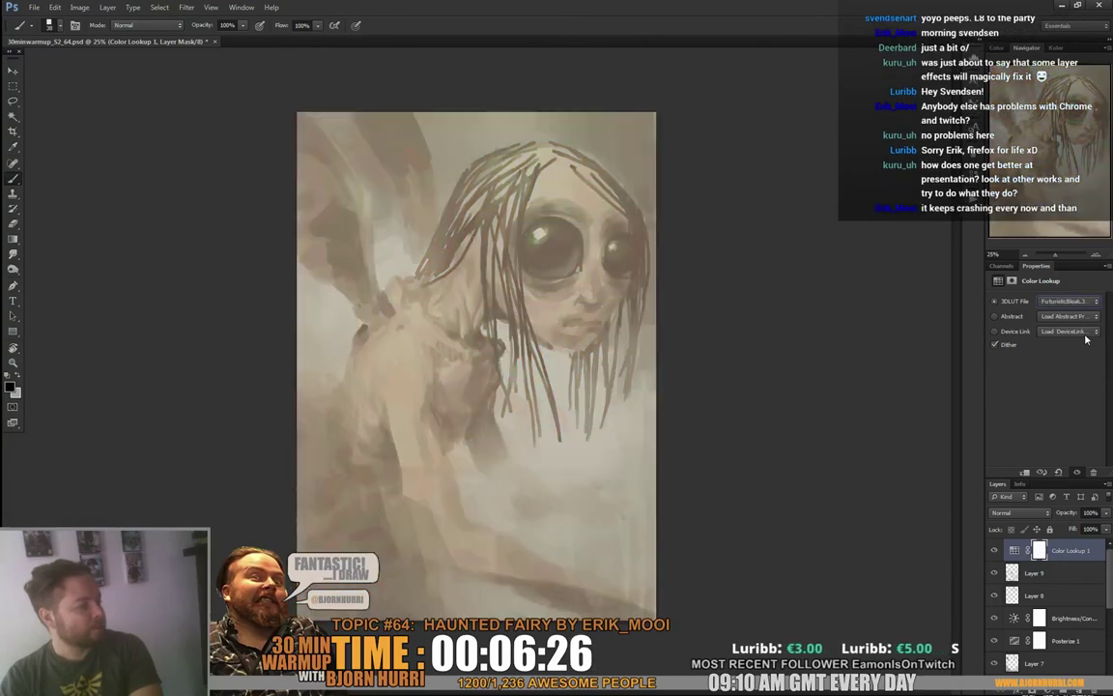
key(Up)
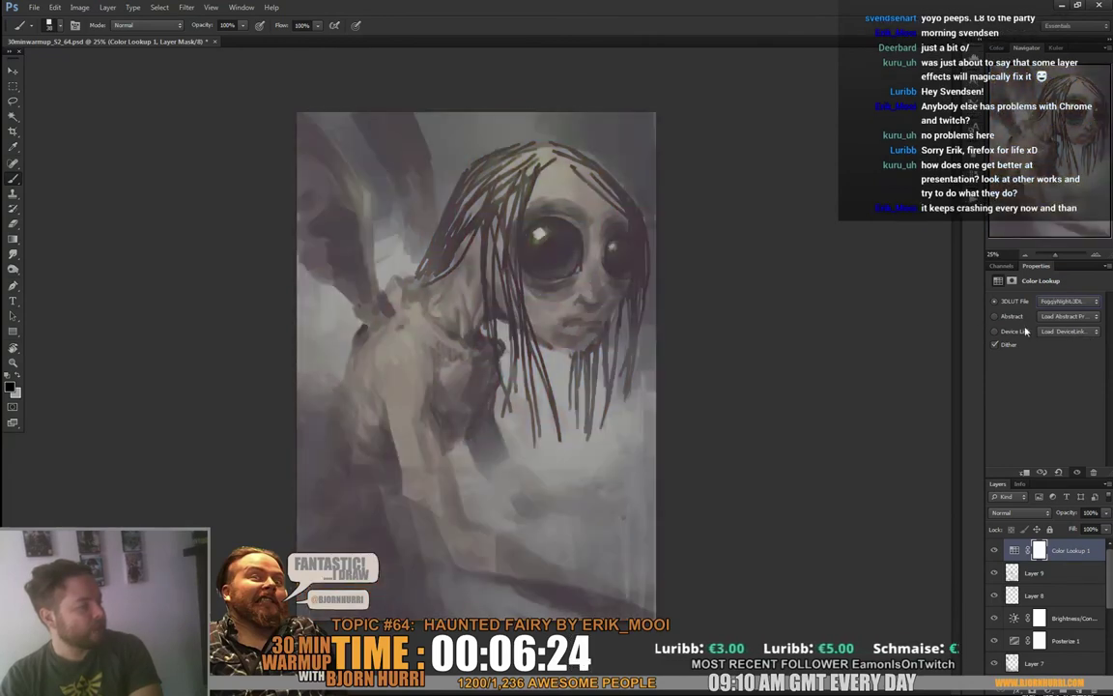
key(Down)
key(Down)
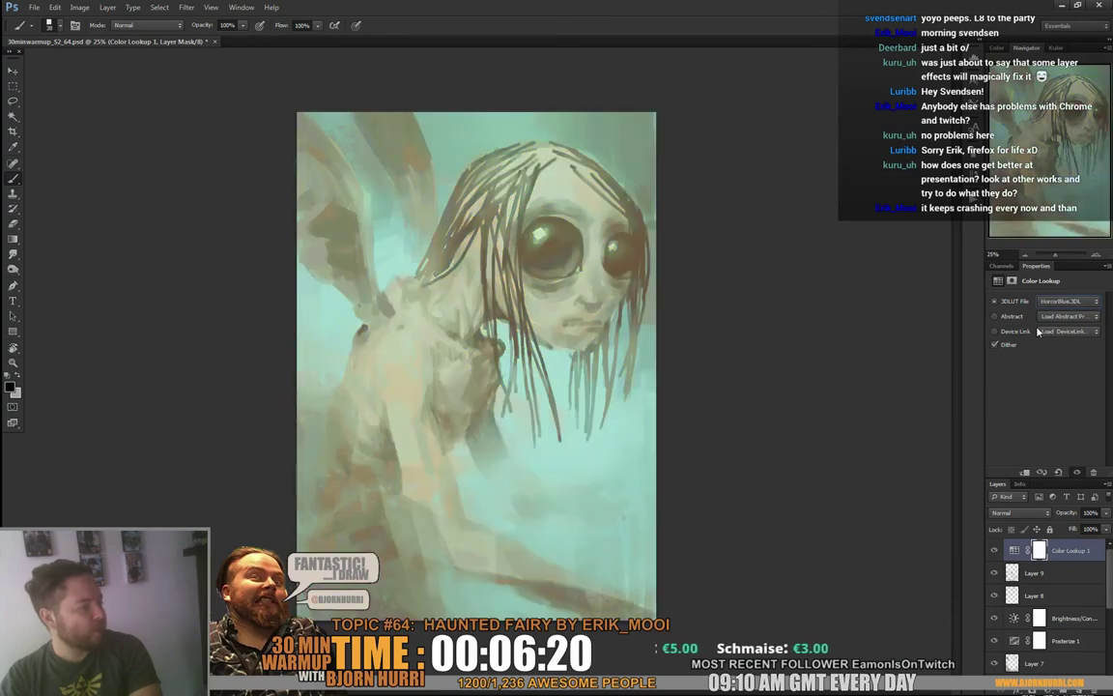
key(Down)
key(Down)
key(Down)
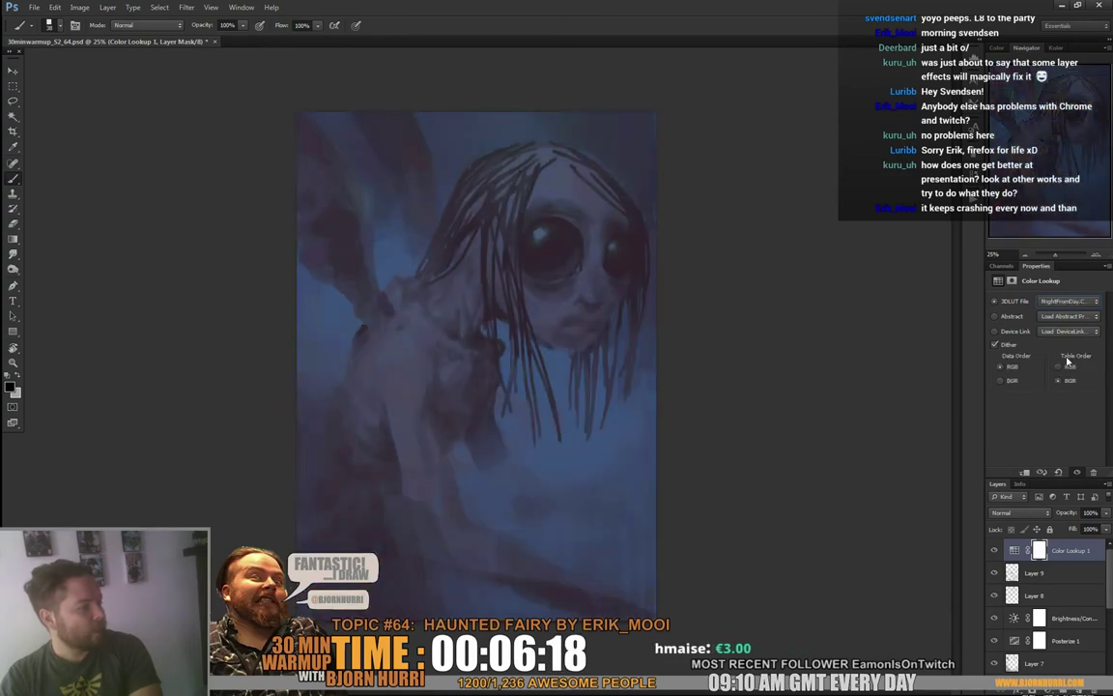
key(Down)
key(Down)
key(Up)
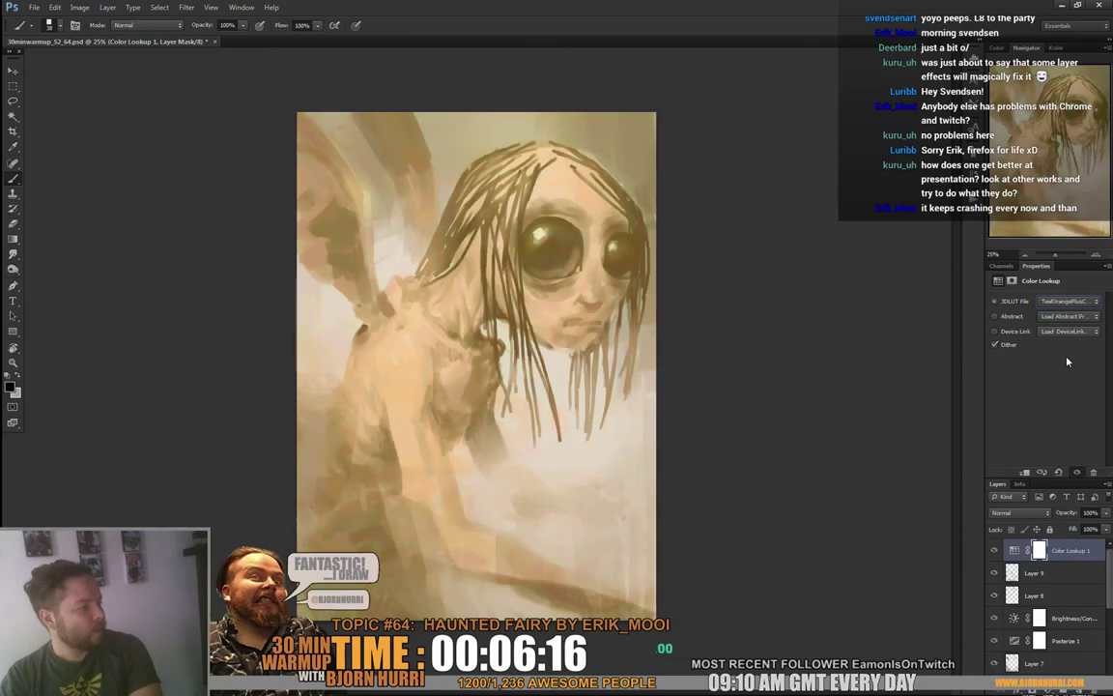
key(Down)
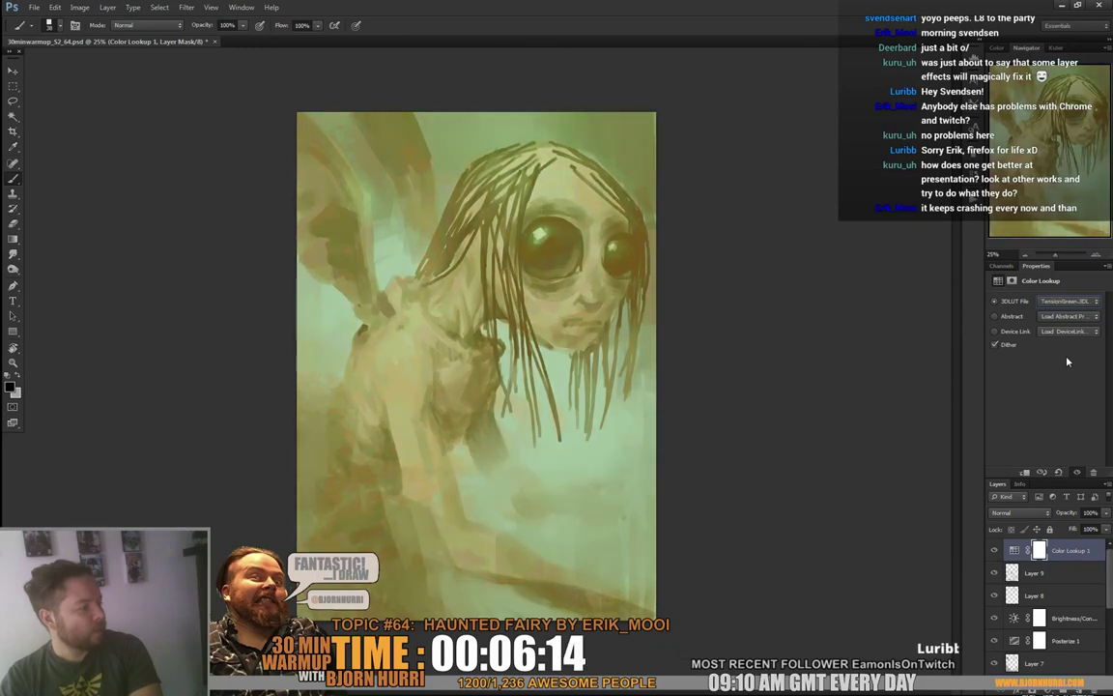
Choose the HorrorBlue 3DLUT look for the colour lookup layer and set the layer's blending mode to Color
key(Up)
key(Up)
key(Up)
key(Up)
key(Up)
key(Up)
key(Up)
key(Up)
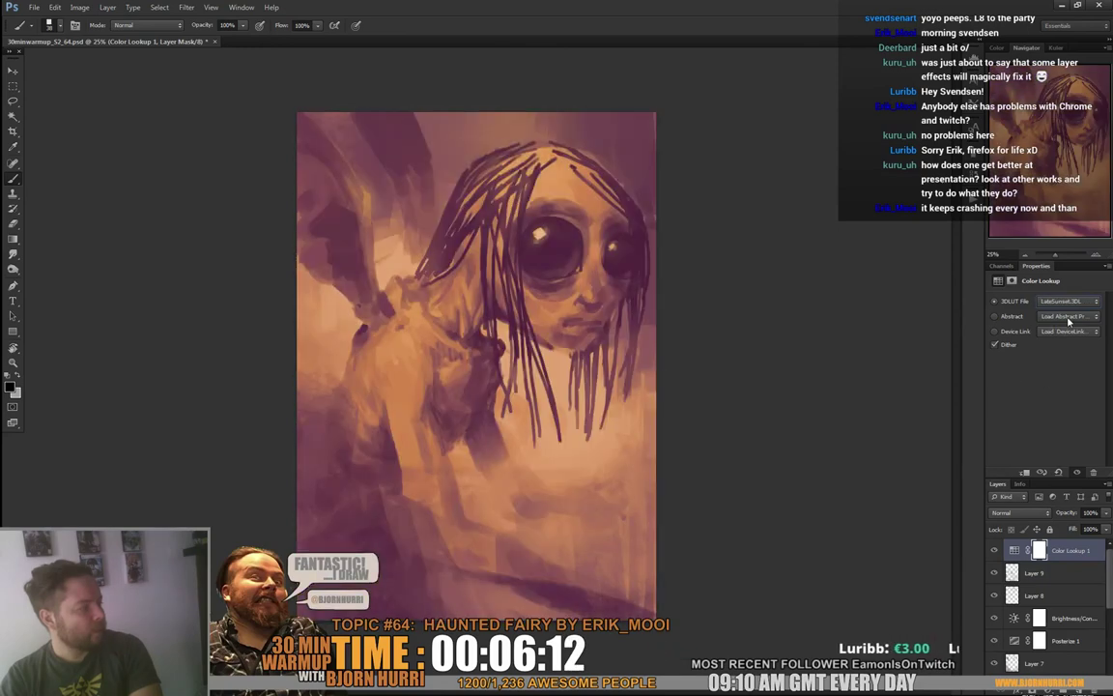
click(1016, 512)
click(1002, 495)
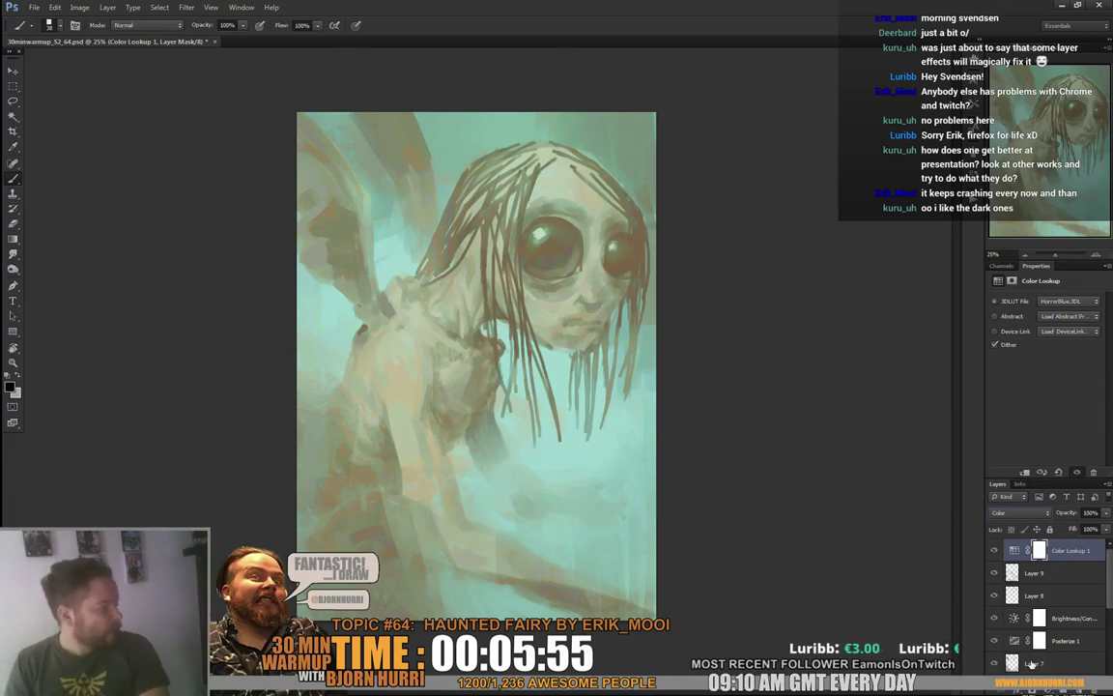
Add a Levels adjustment layer and darken the image with output white at 205 and midtones at 0.72
click(1045, 688)
click(1033, 490)
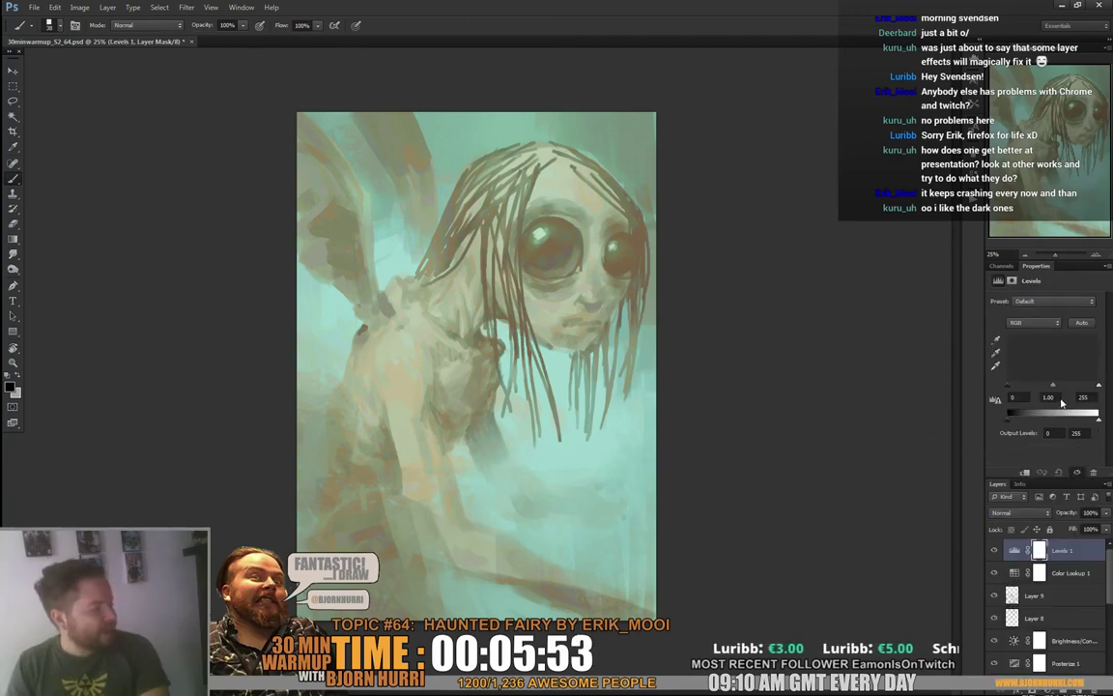
drag(1096, 421, 1081, 424)
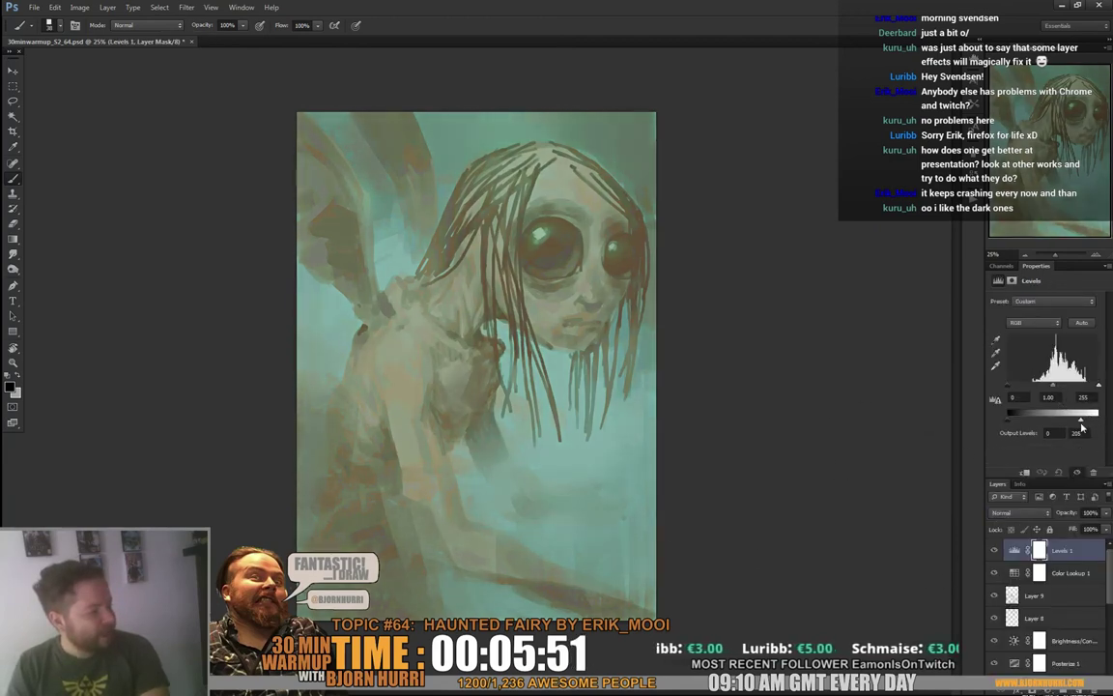
drag(1052, 386, 1063, 388)
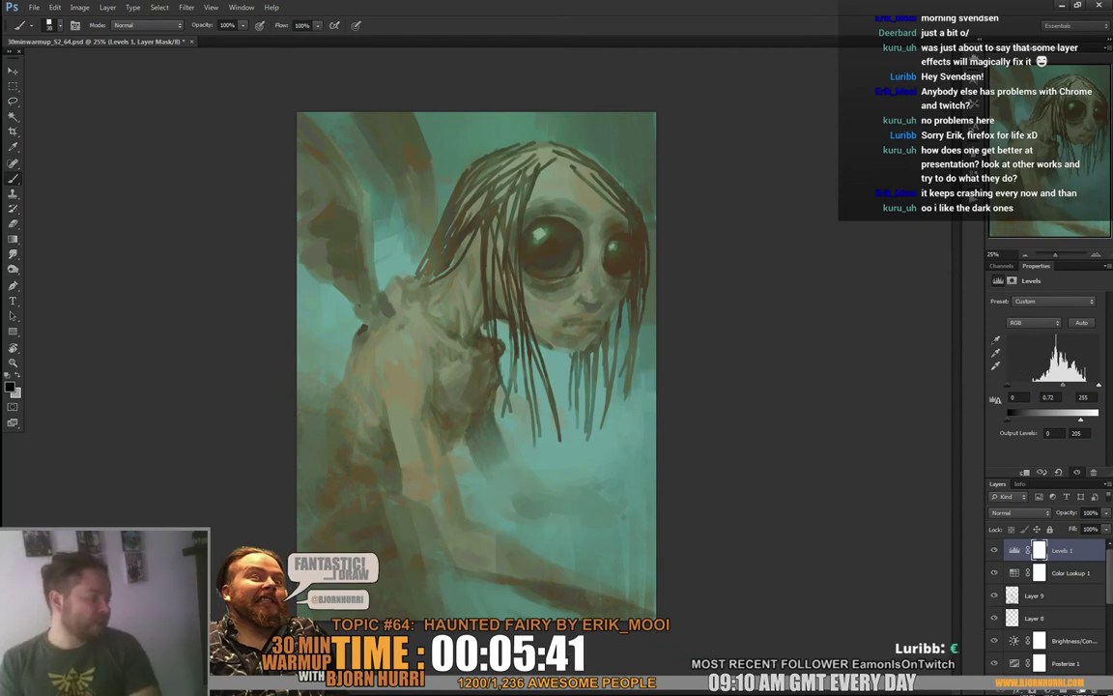
Add a new layer on top and choose a pale teal foreground colour with hue 171 and saturation 23%
click(1079, 689)
alt+click(562, 371)
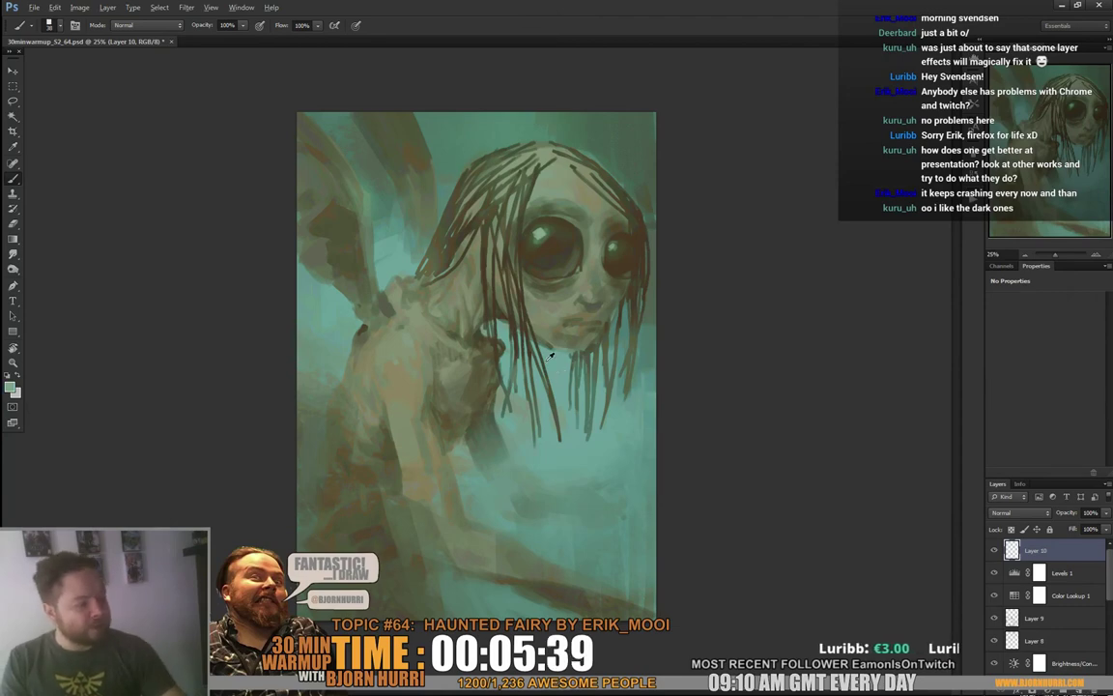
click(10, 387)
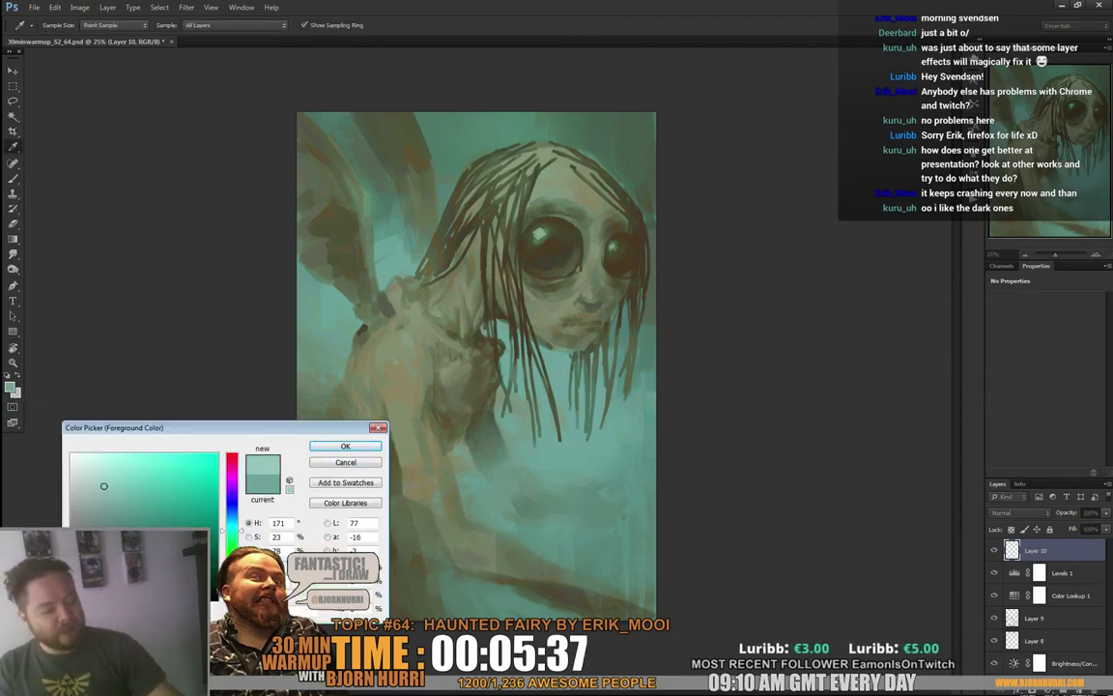
key(Return)
Add another layer, try Color Dodge before setting it to Overlay, and brush pale teal light beside the chest at 121 px
key(ctrl+shift+alt+n)
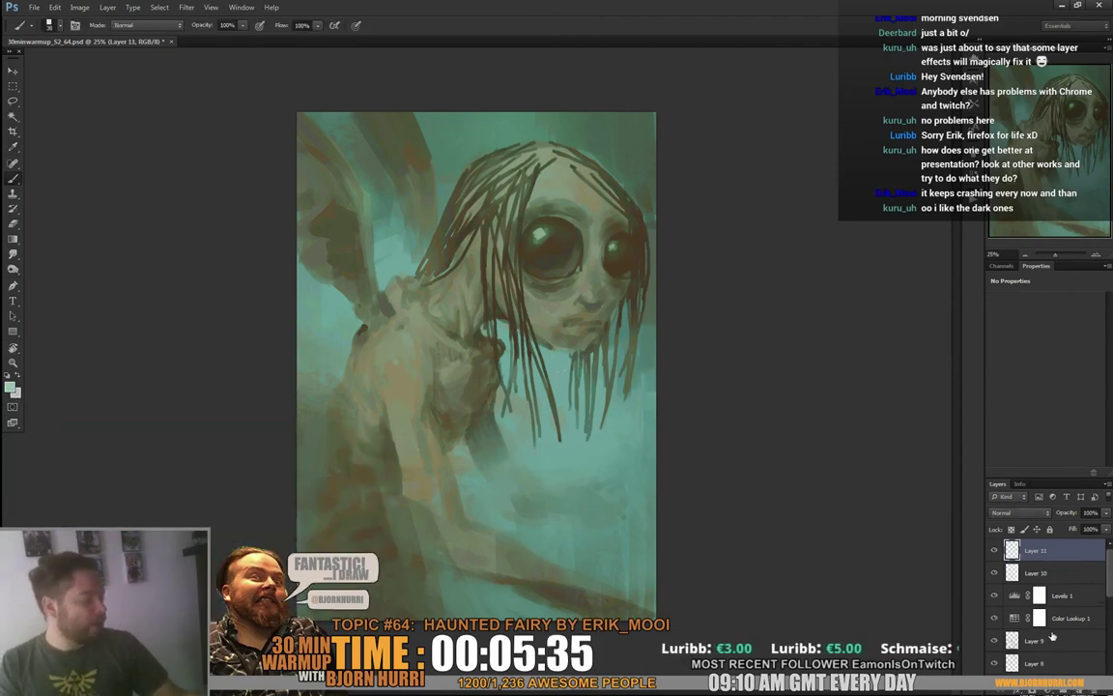
click(1016, 512)
click(1005, 316)
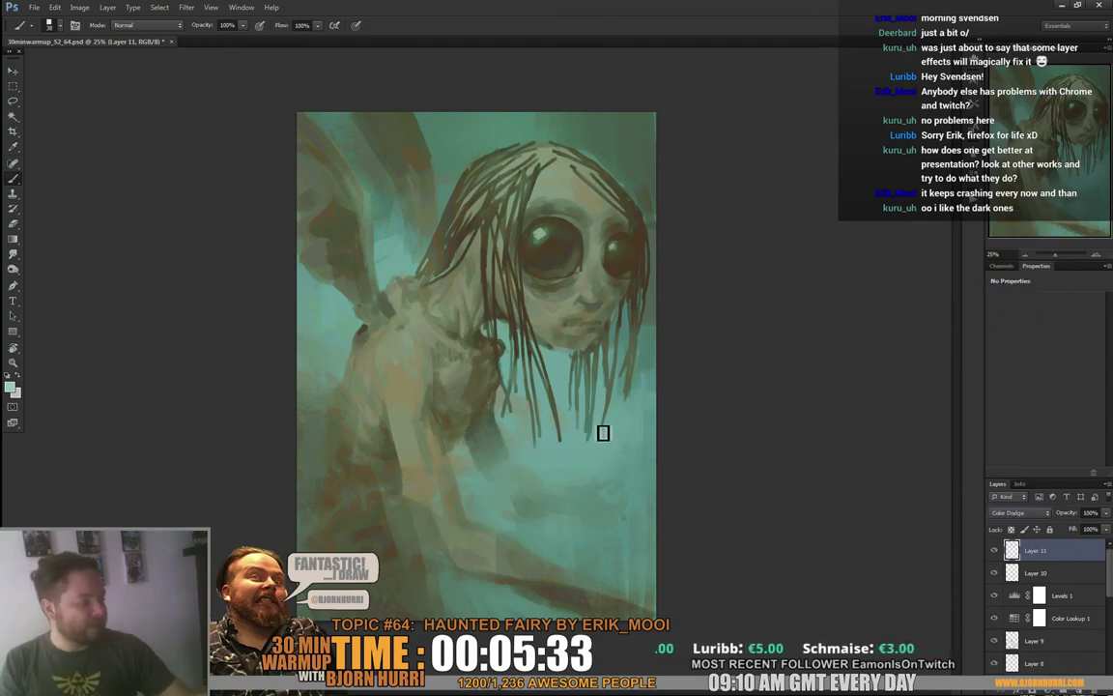
click(1016, 511)
click(997, 352)
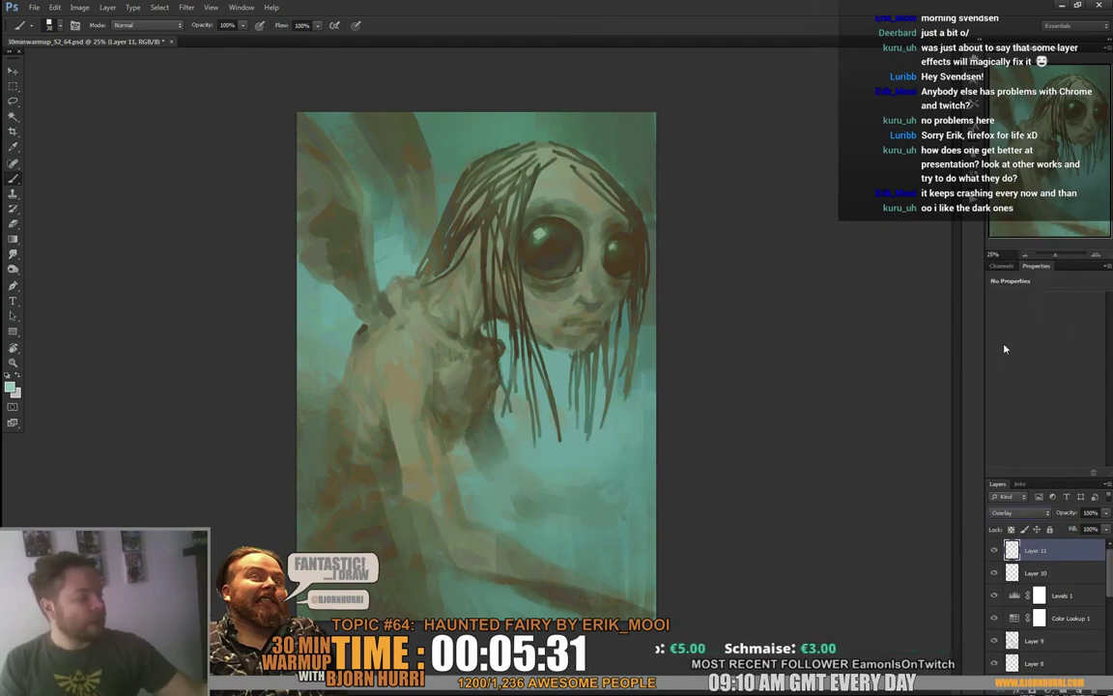
right_click(490, 368)
click(508, 372)
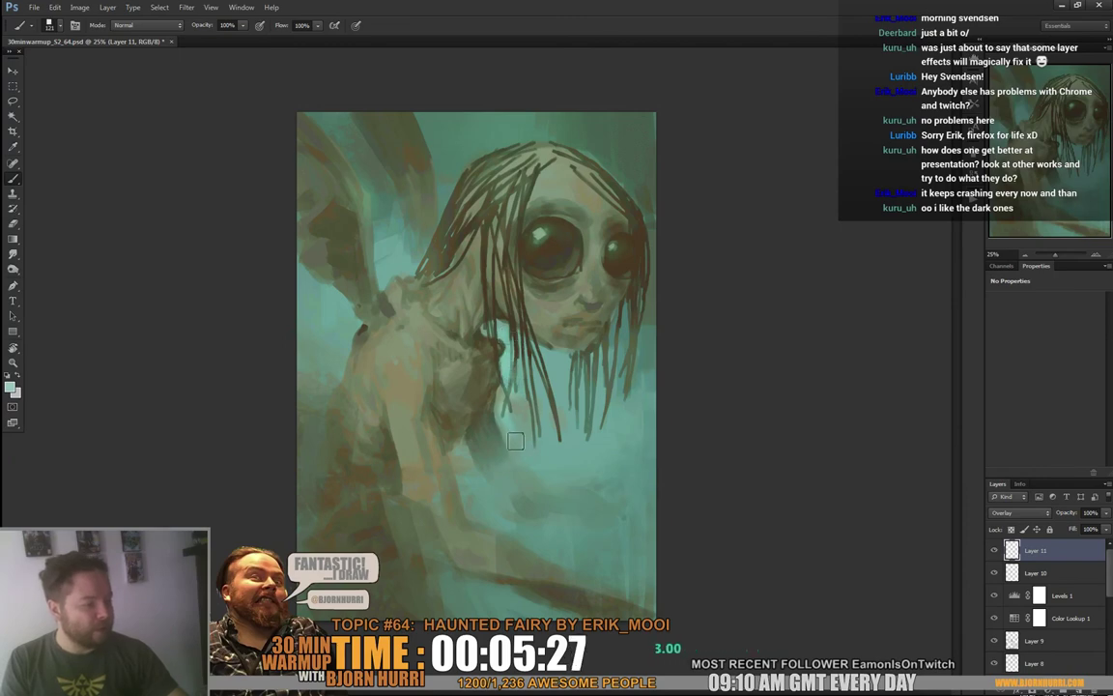
Brush pale teal light into the background around the figure on the Overlay layer, using brush sizes of 215 px and 61 px
right_click(532, 412)
double_click(552, 499)
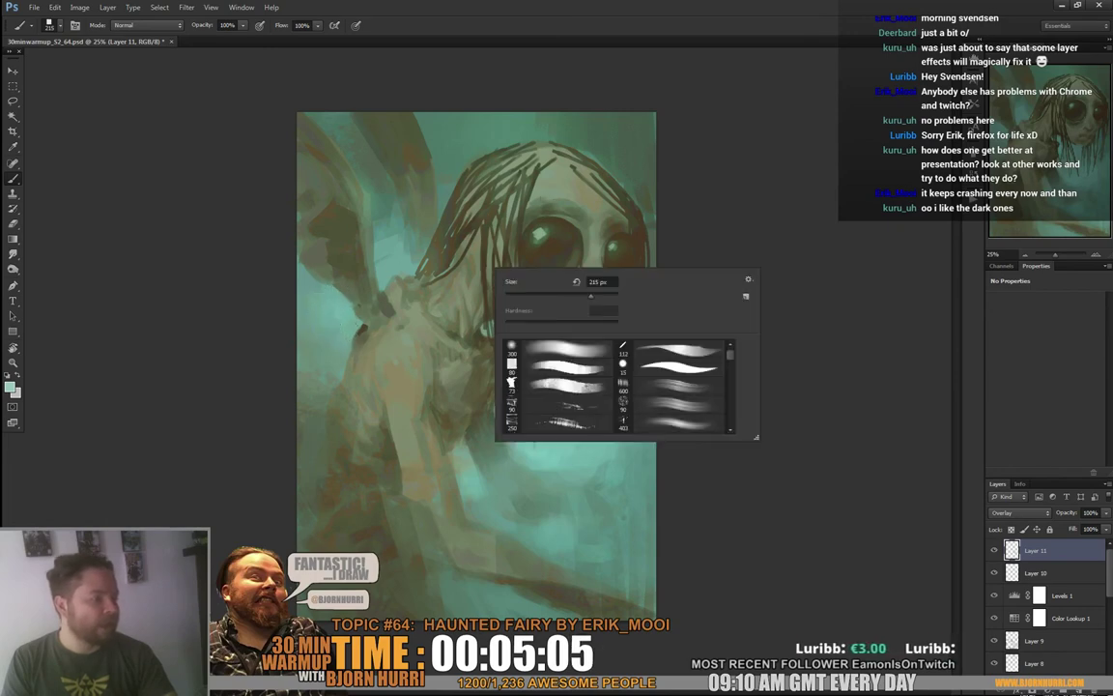
drag(590, 295, 538, 296)
key(Return)
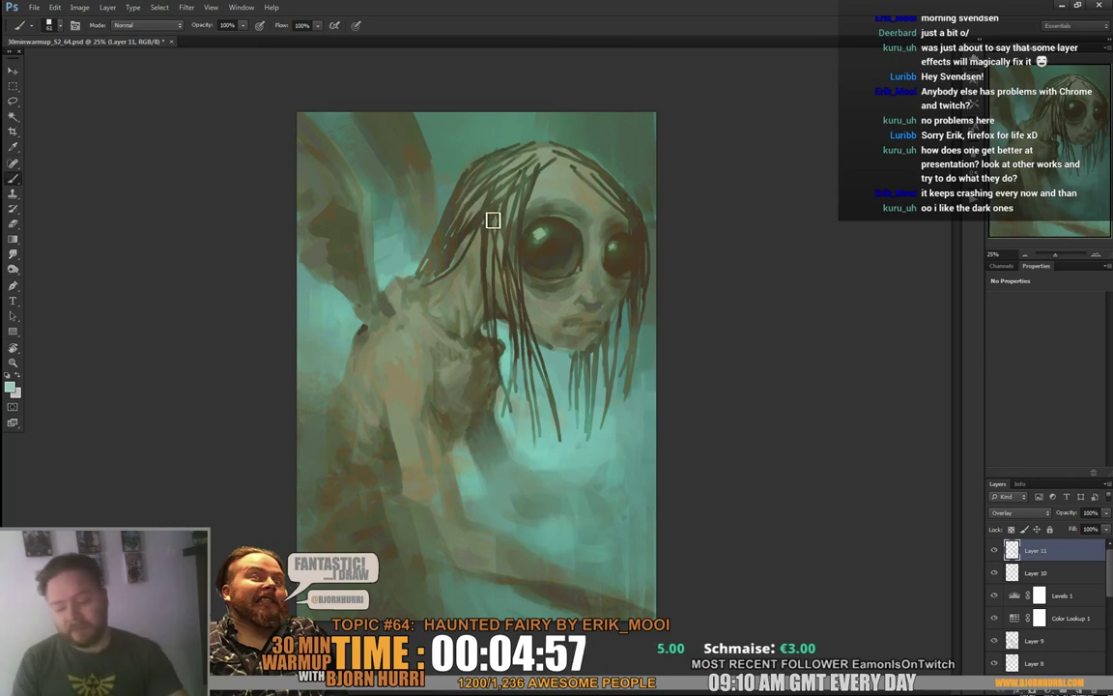
key(e)
key(b)
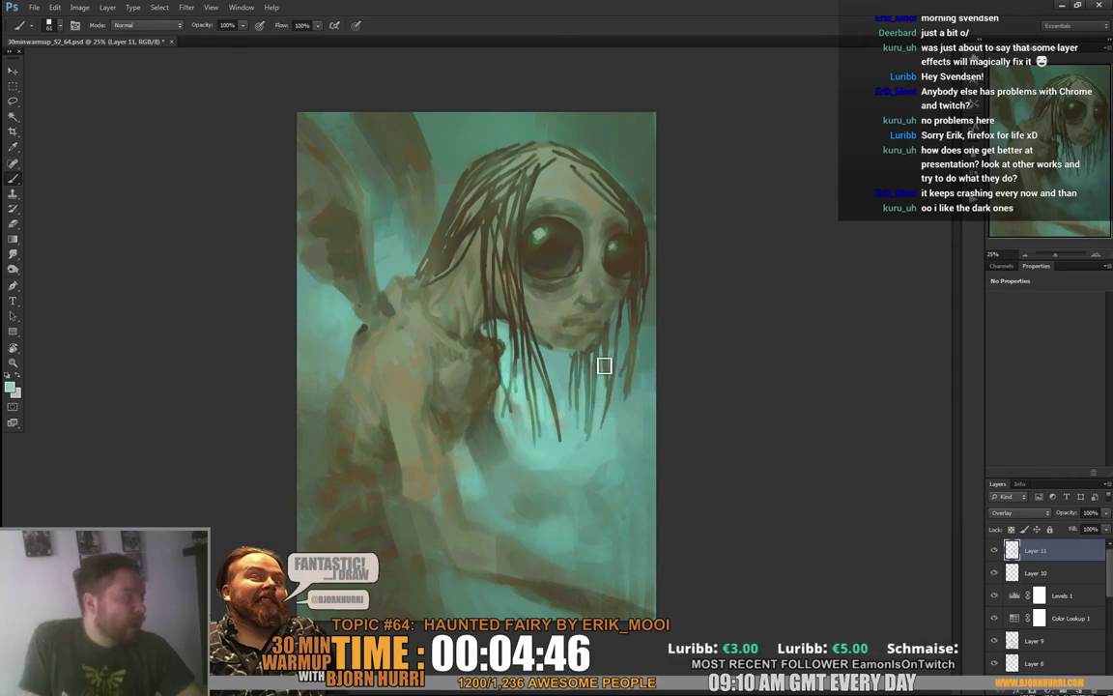
Build up the teal glow behind the arms and hair with larger brush sizes of 182 px and 411 px
right_click(591, 451)
drag(629, 472, 640, 473)
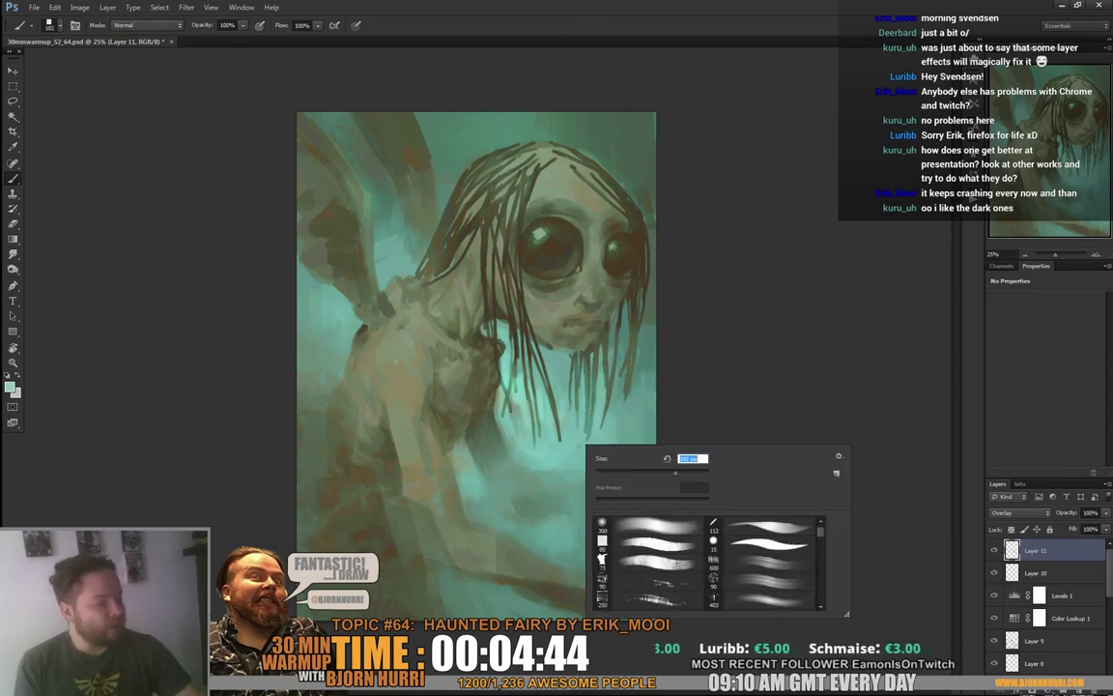
key(Return)
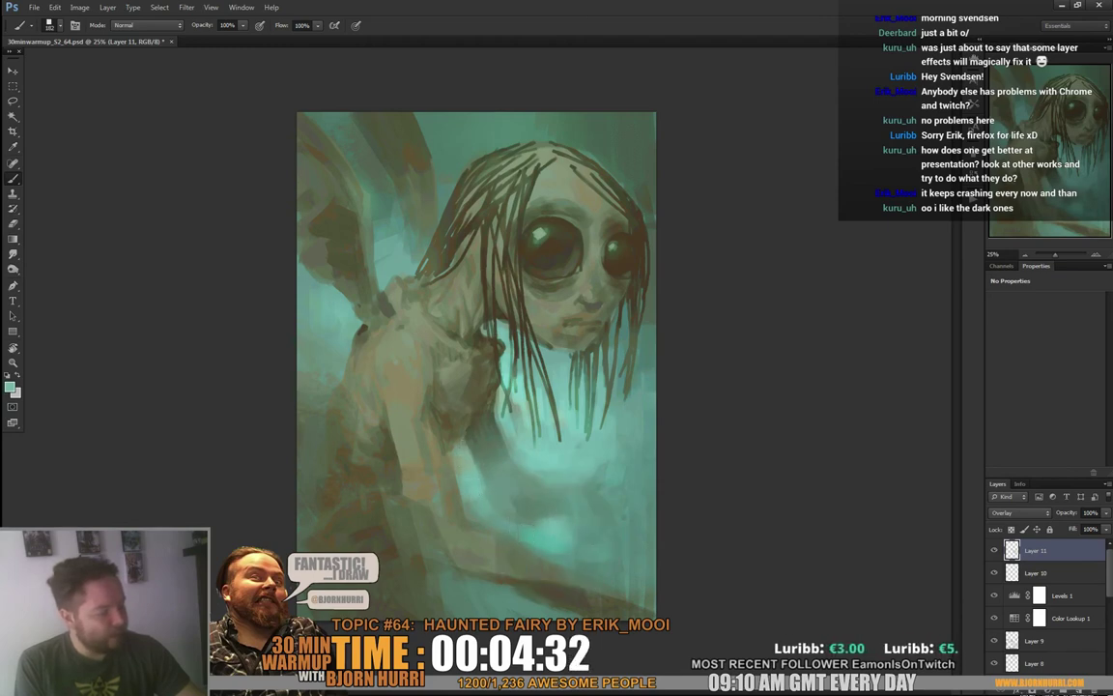
right_click(527, 476)
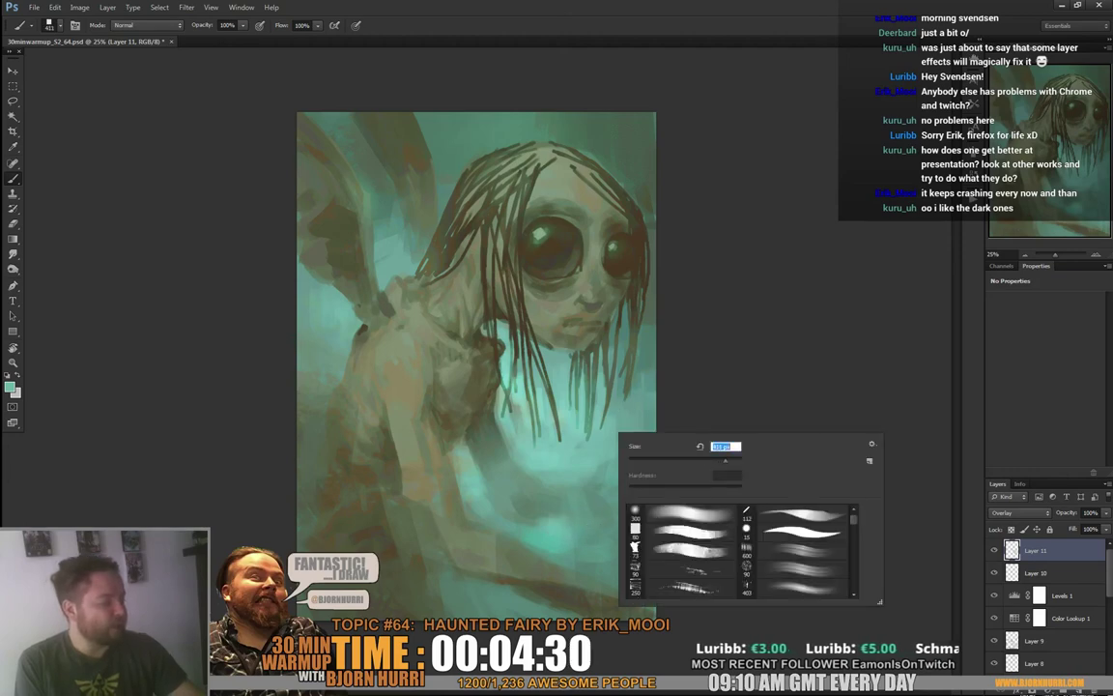
mouse_move(613, 454)
mouse_down()
mouse_move(568, 491)
mouse_move(580, 447)
mouse_move(609, 442)
mouse_move(638, 394)
mouse_up()
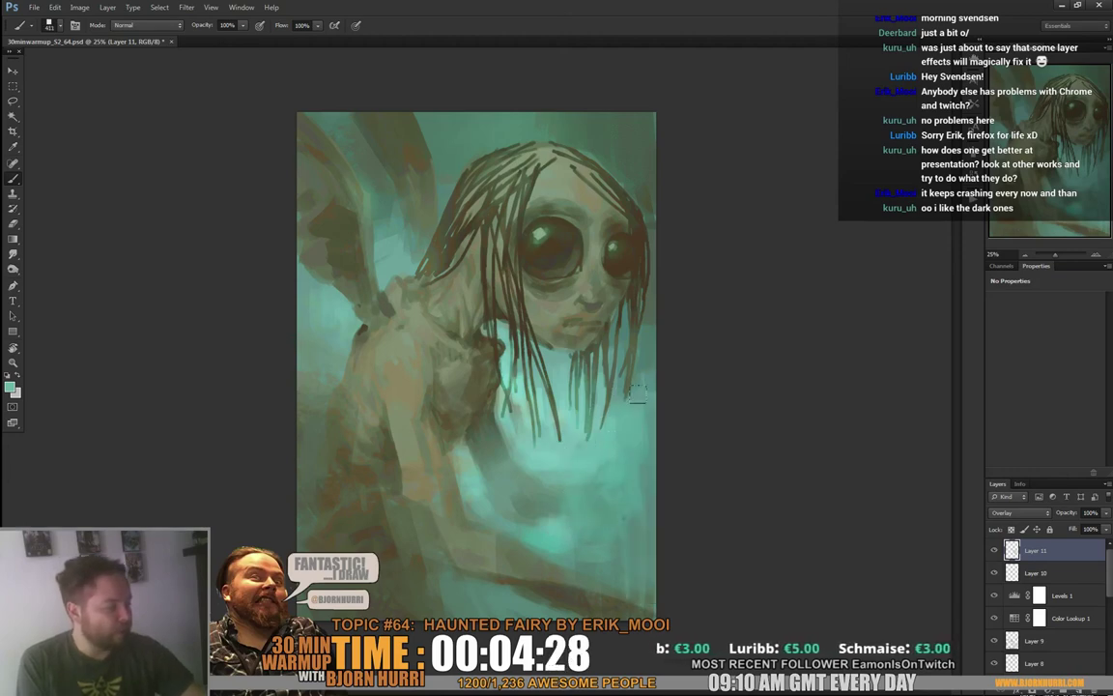
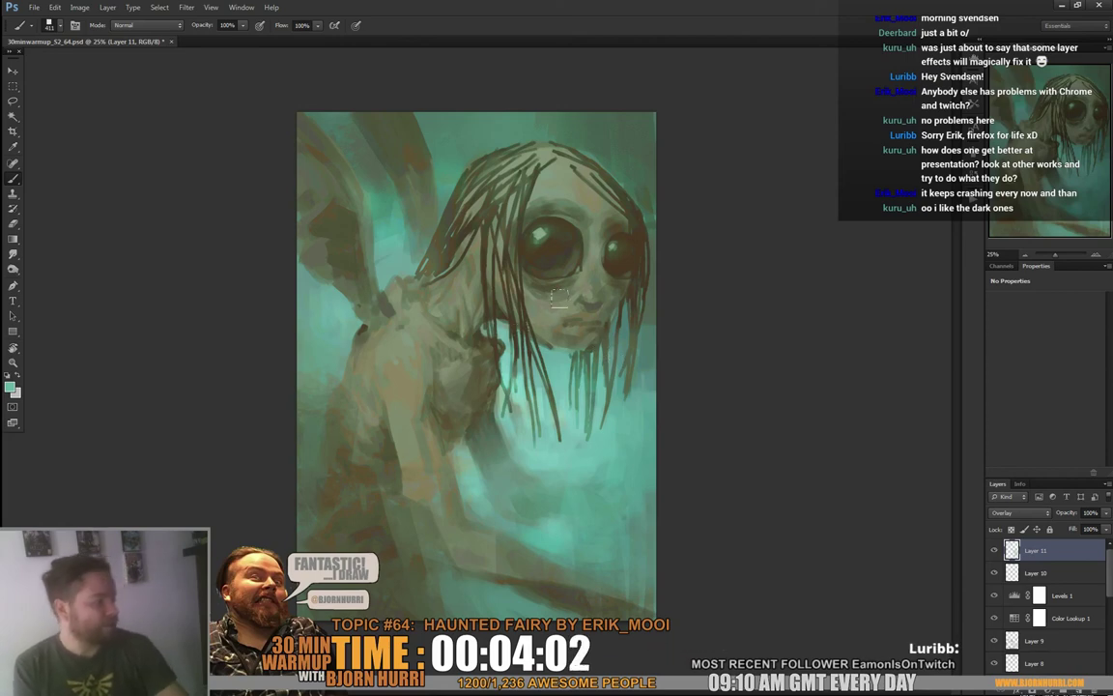
Add a new layer on top, reduce the brush to a fine size and sample a muted green beside the hanging hair
click(1079, 689)
right_click(602, 381)
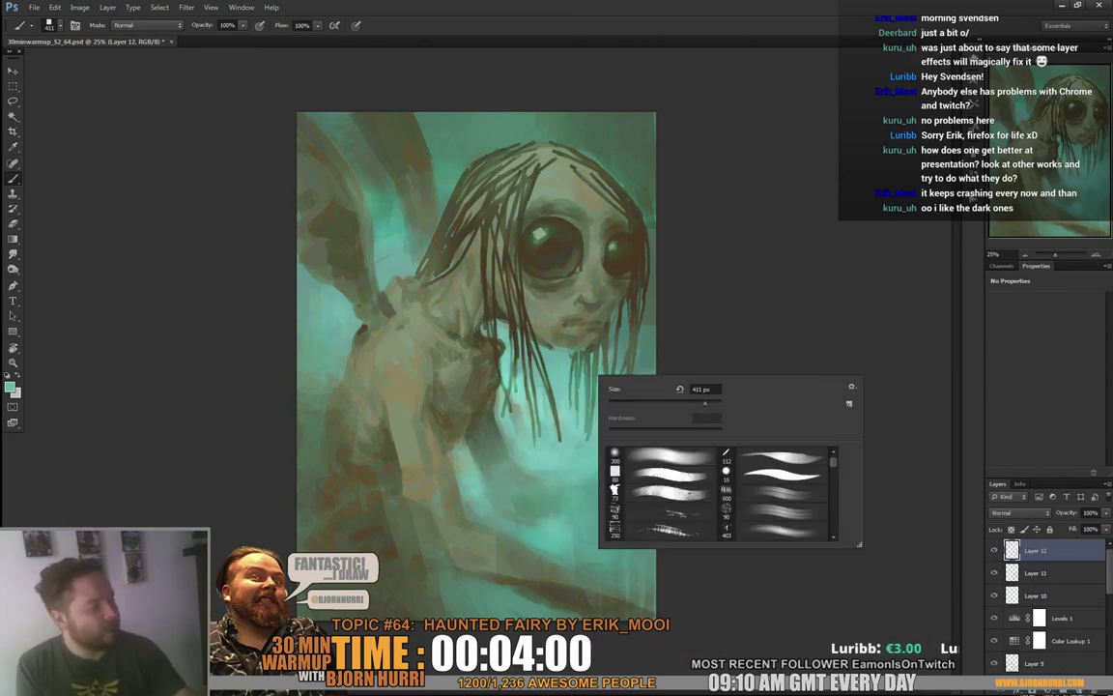
drag(705, 402, 688, 402)
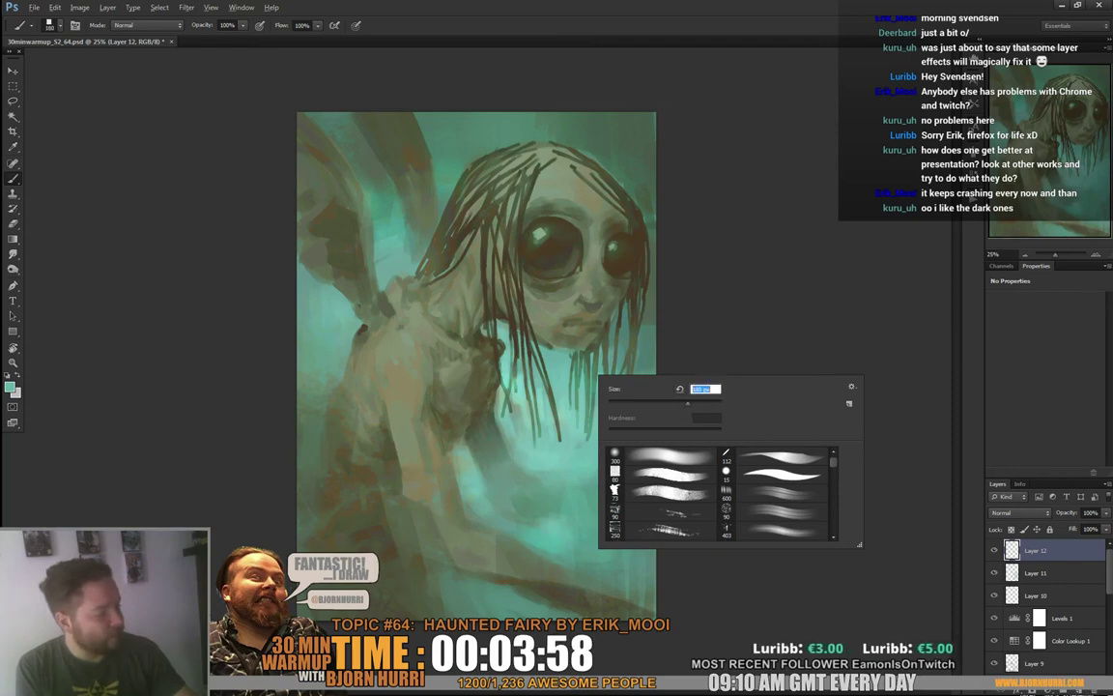
alt+click(523, 344)
right_click(532, 320)
text(20)
key(Return)
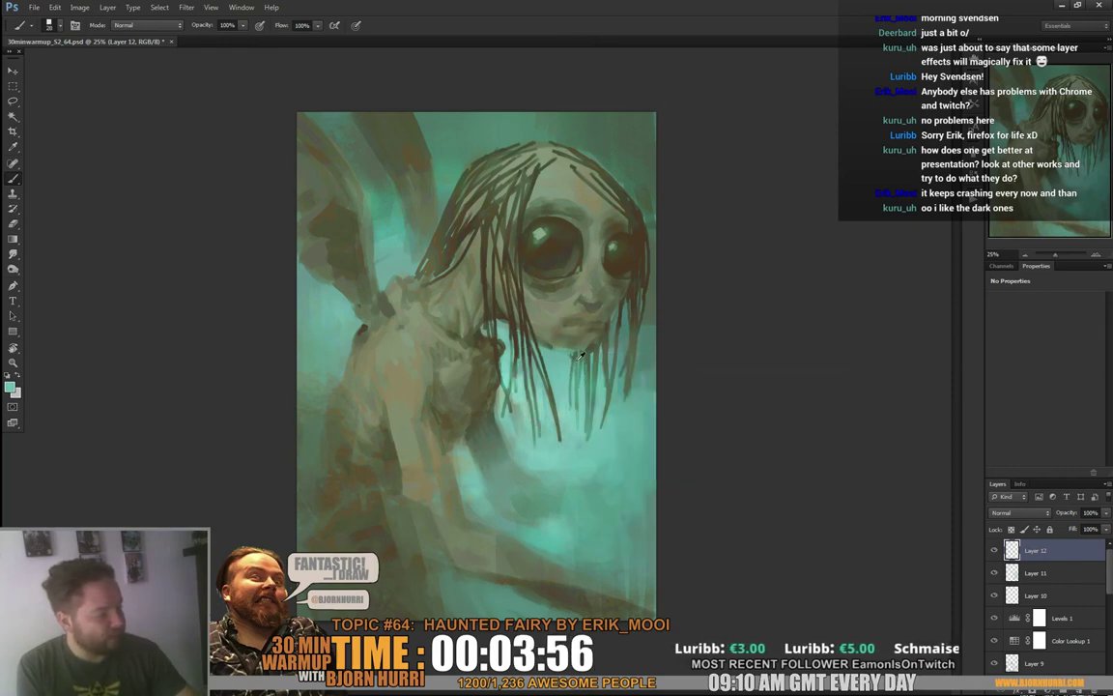
alt+click(516, 326)
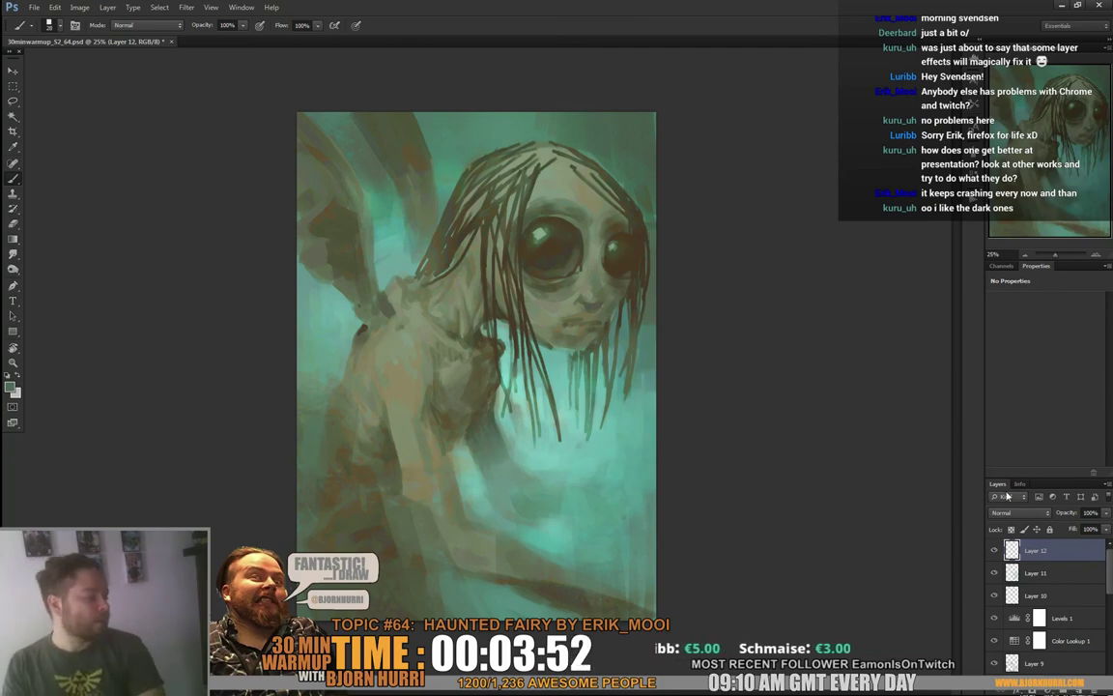
Paste a merged copy of the whole painting as a new top layer and set up the Smudge tool at 195 px
key(ctrl+a)
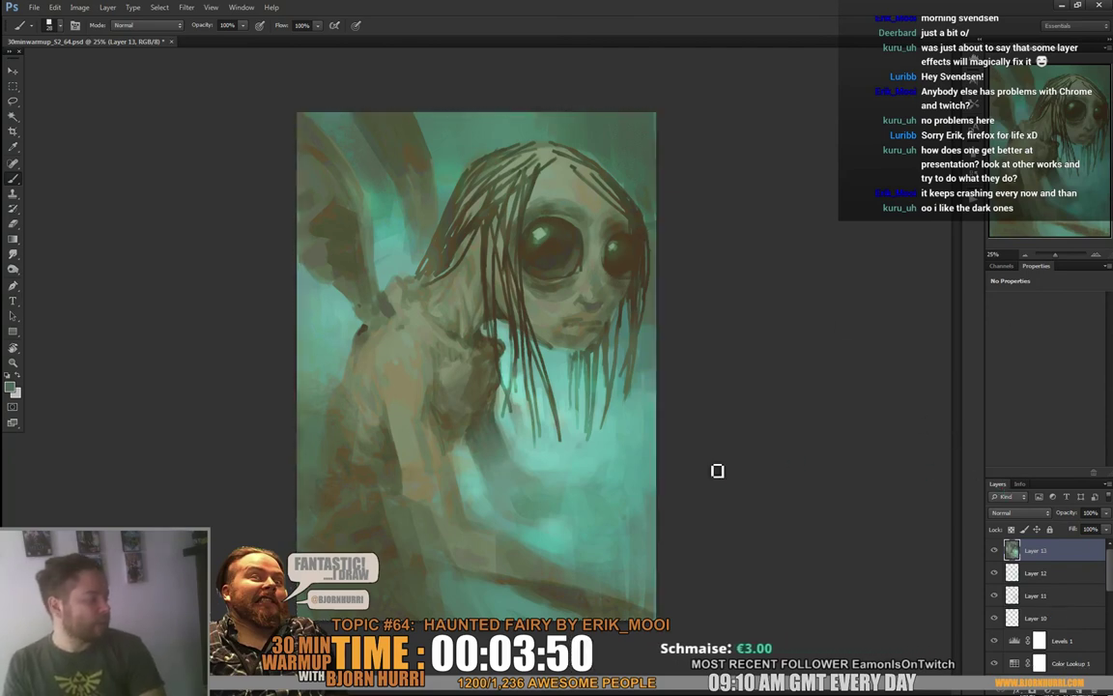
key(ctrl+v)
click(14, 253)
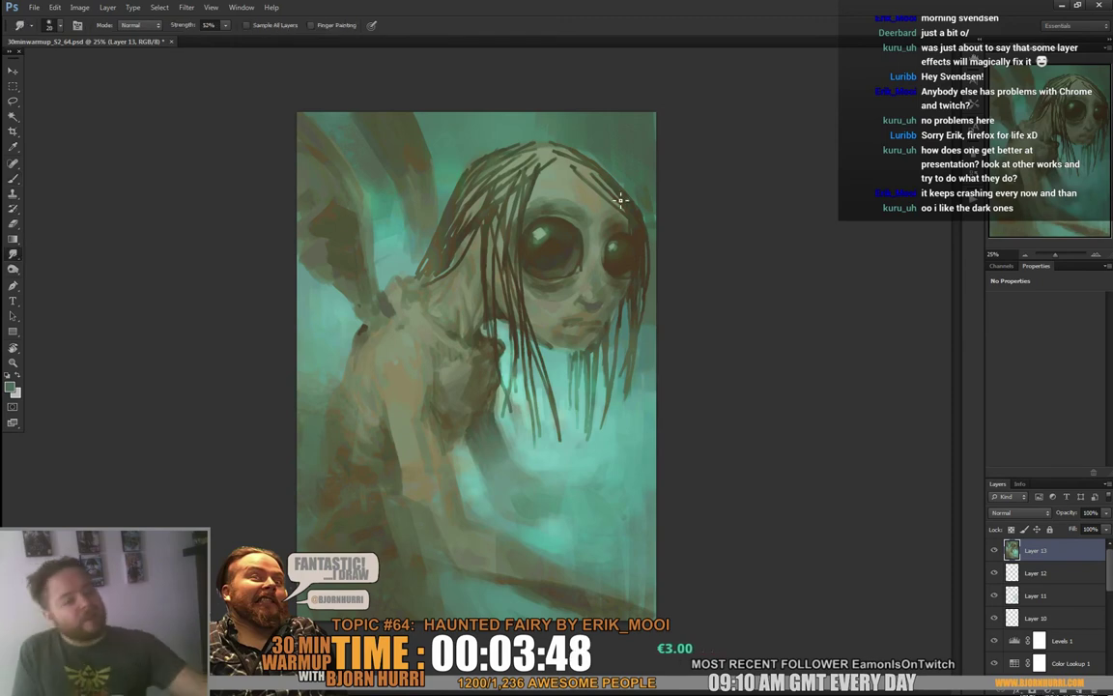
right_click(617, 197)
key(Return)
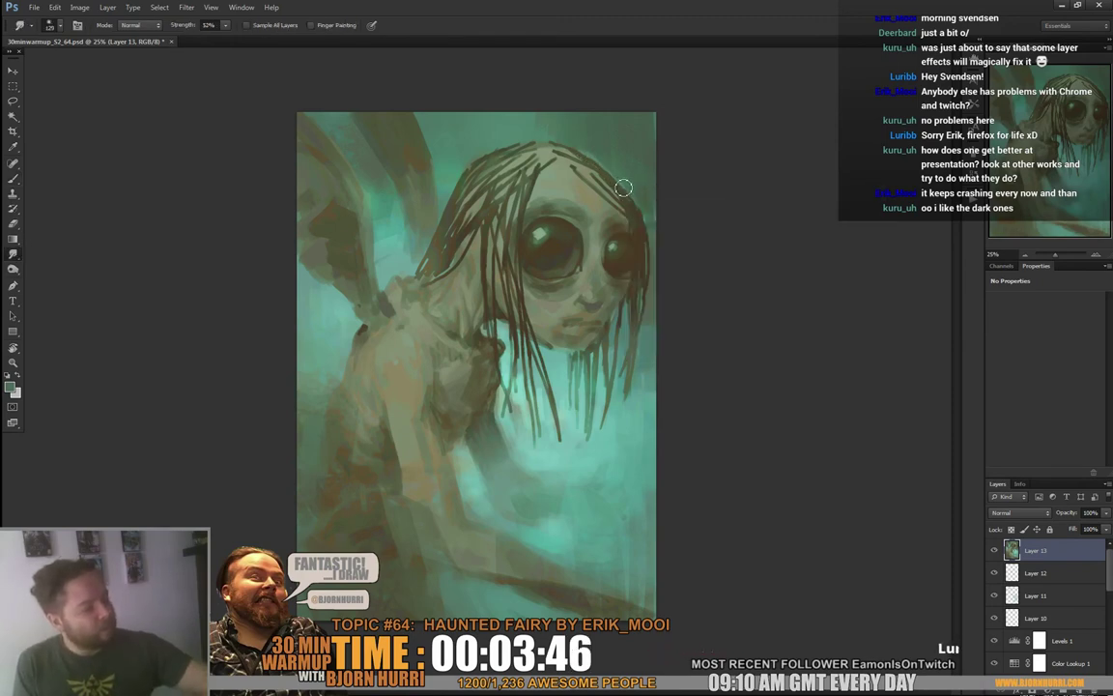
right_click(633, 193)
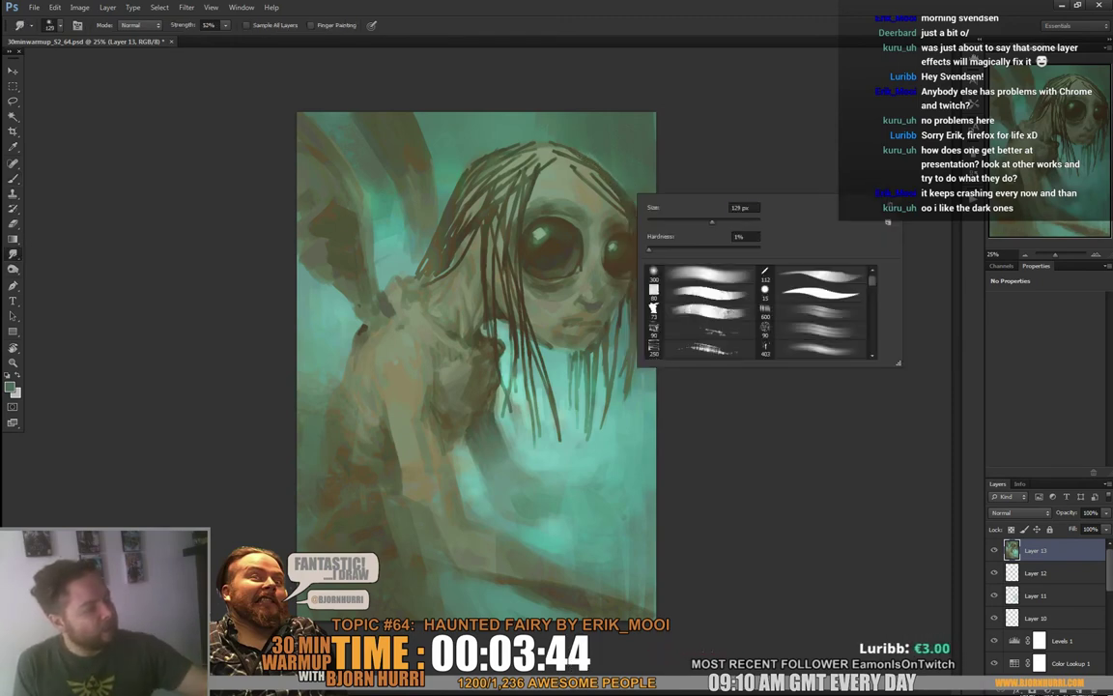
key(Return)
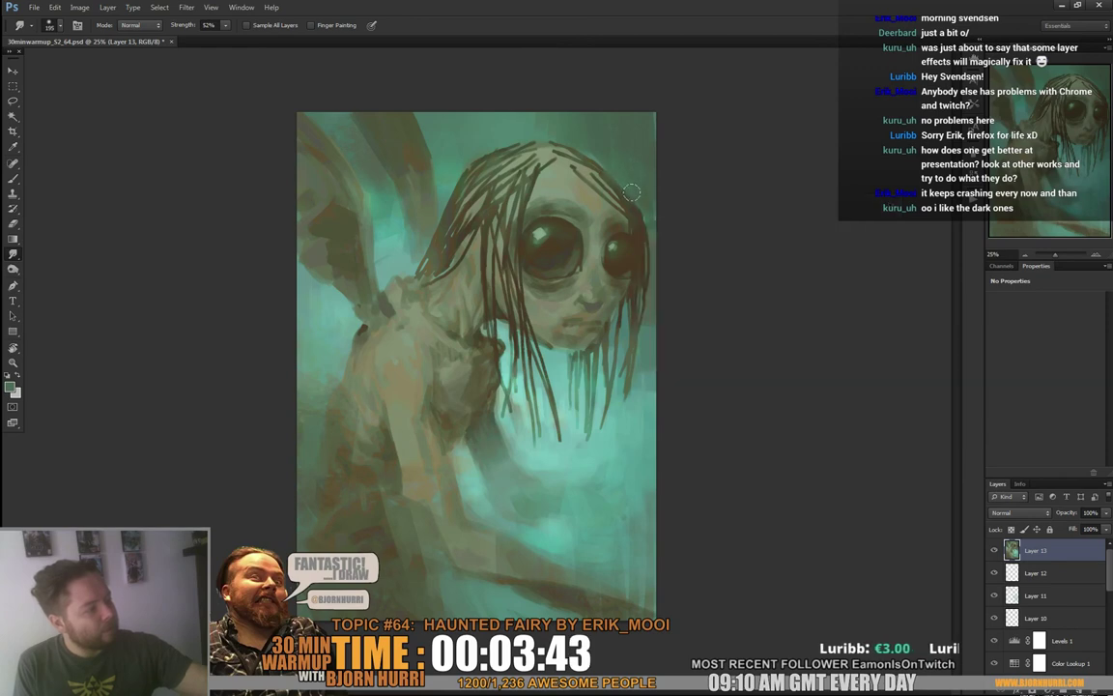
Choose the 600 px textured brush tip for smudging, reduce it to 162 px and smear the hair at the back of the head
right_click(670, 235)
click(789, 373)
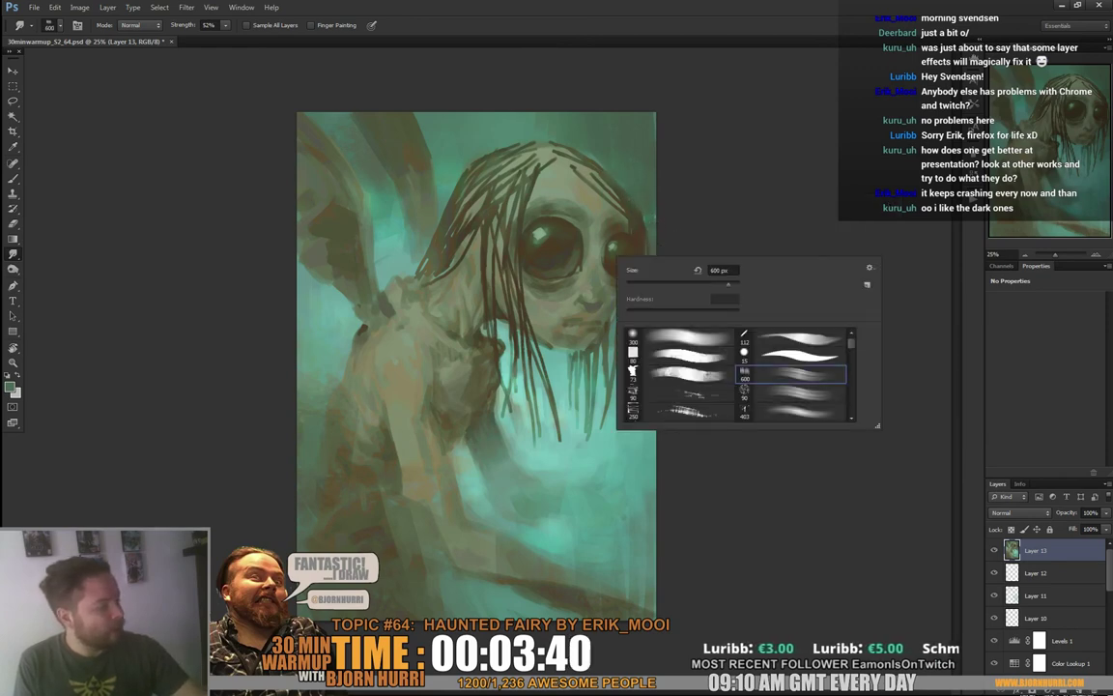
right_click(520, 168)
click(461, 177)
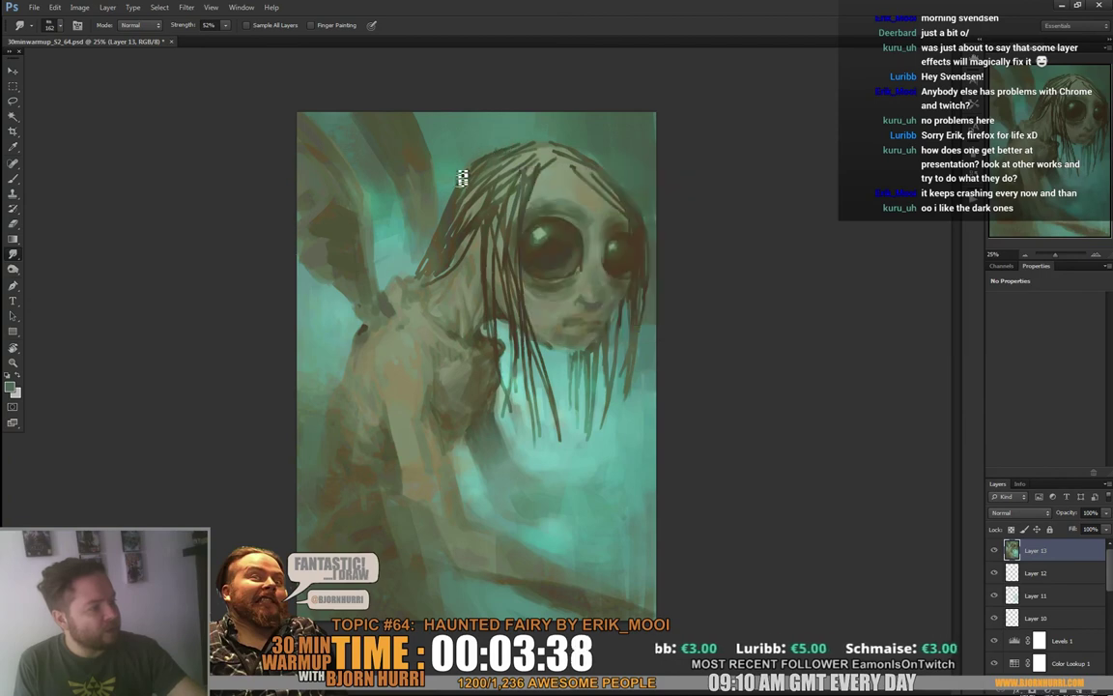
Switch the Smudge tool to the 403 px brush tip, try 53% spacing, and turn off its Smoothing and Spacing
right_click(447, 243)
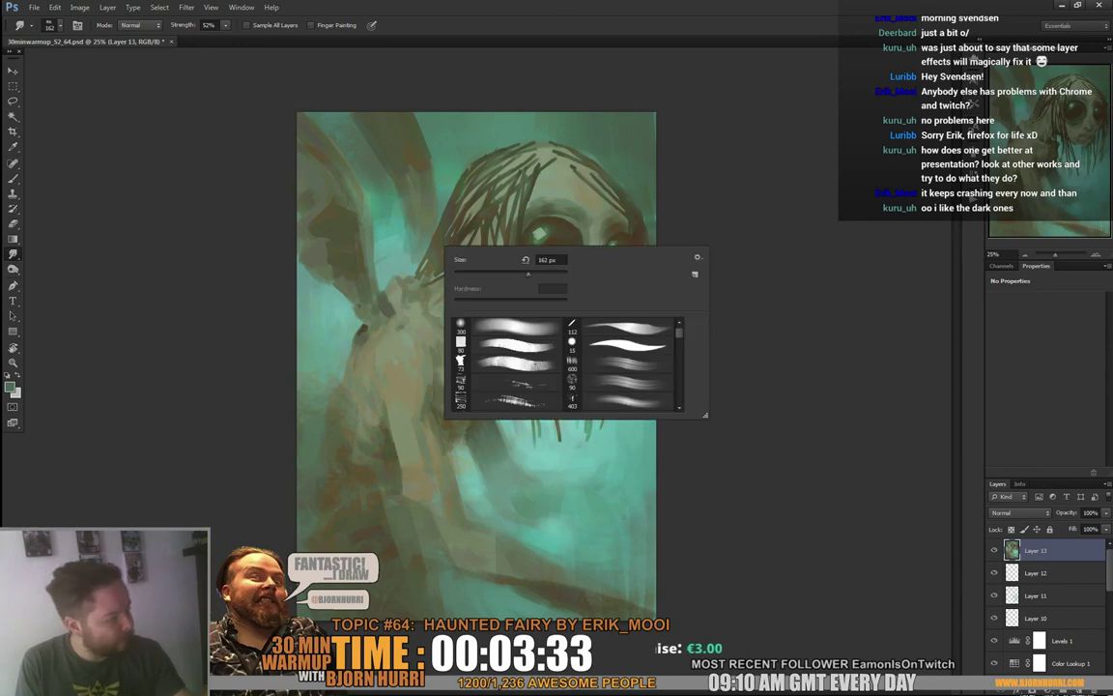
click(412, 247)
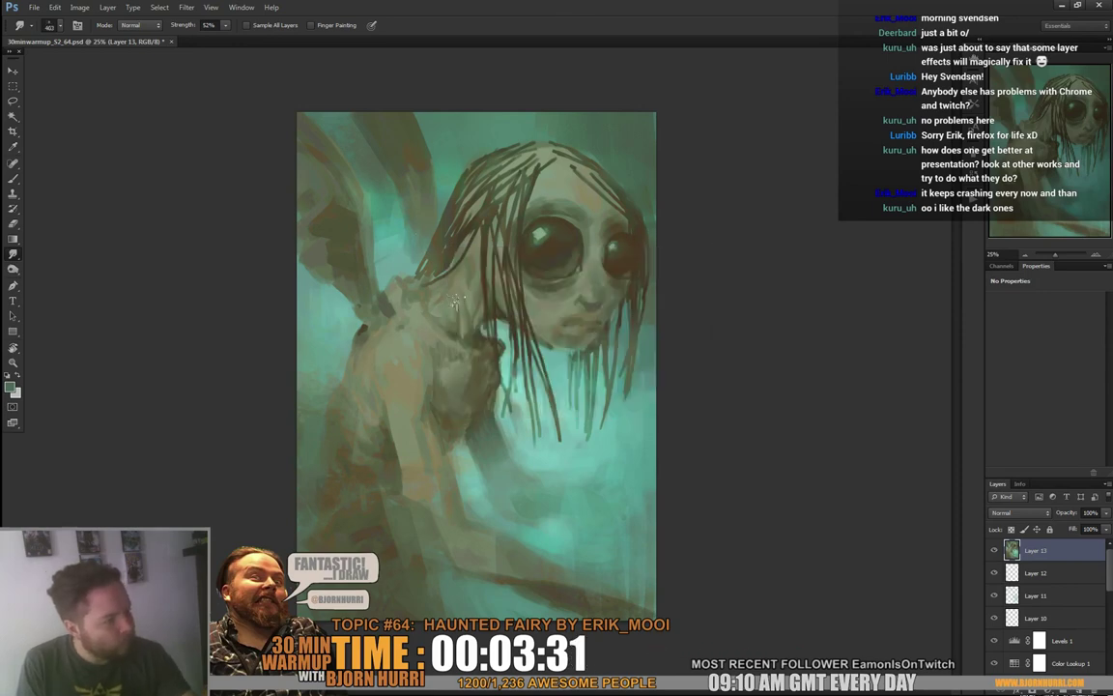
right_click(462, 247)
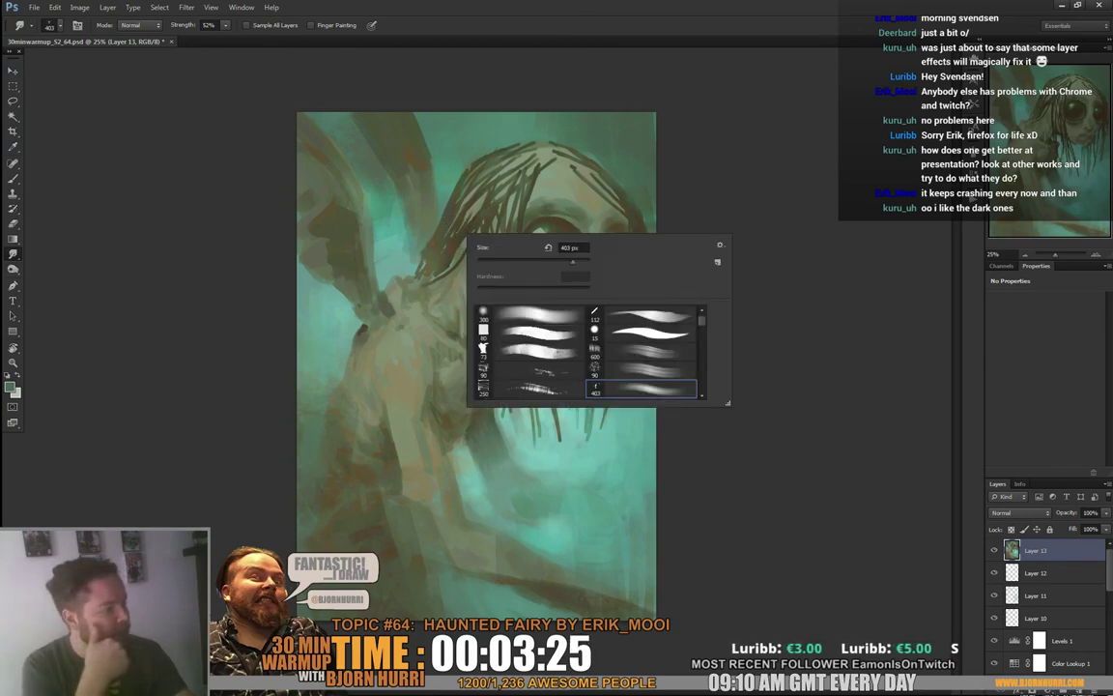
key(F5)
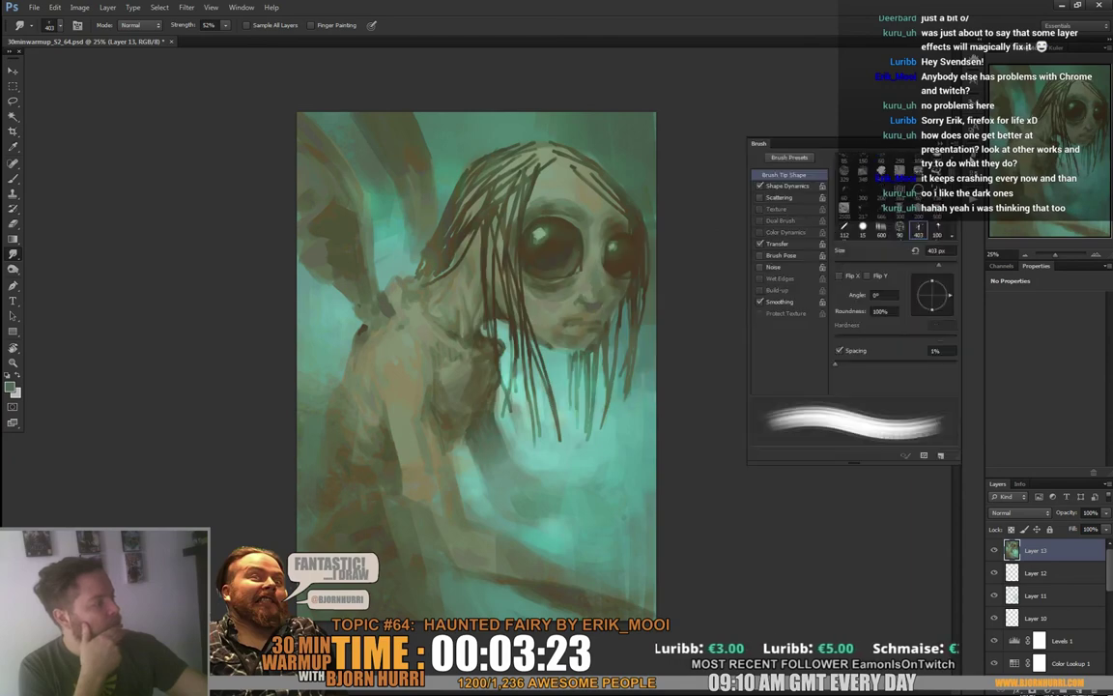
drag(834, 364, 870, 359)
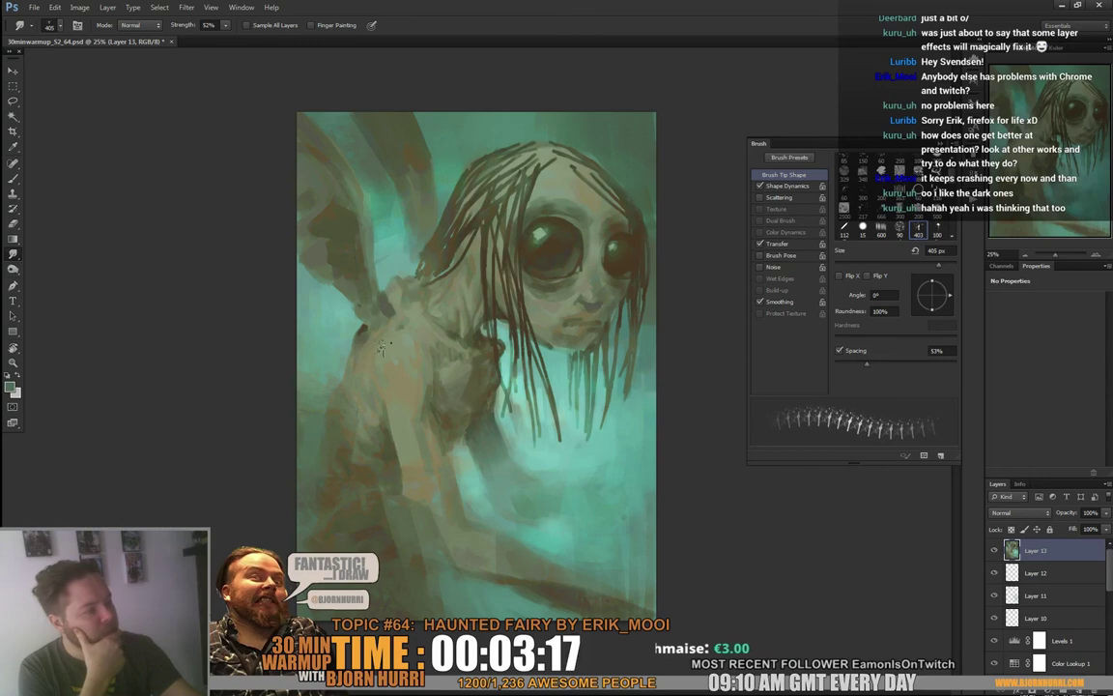
click(759, 302)
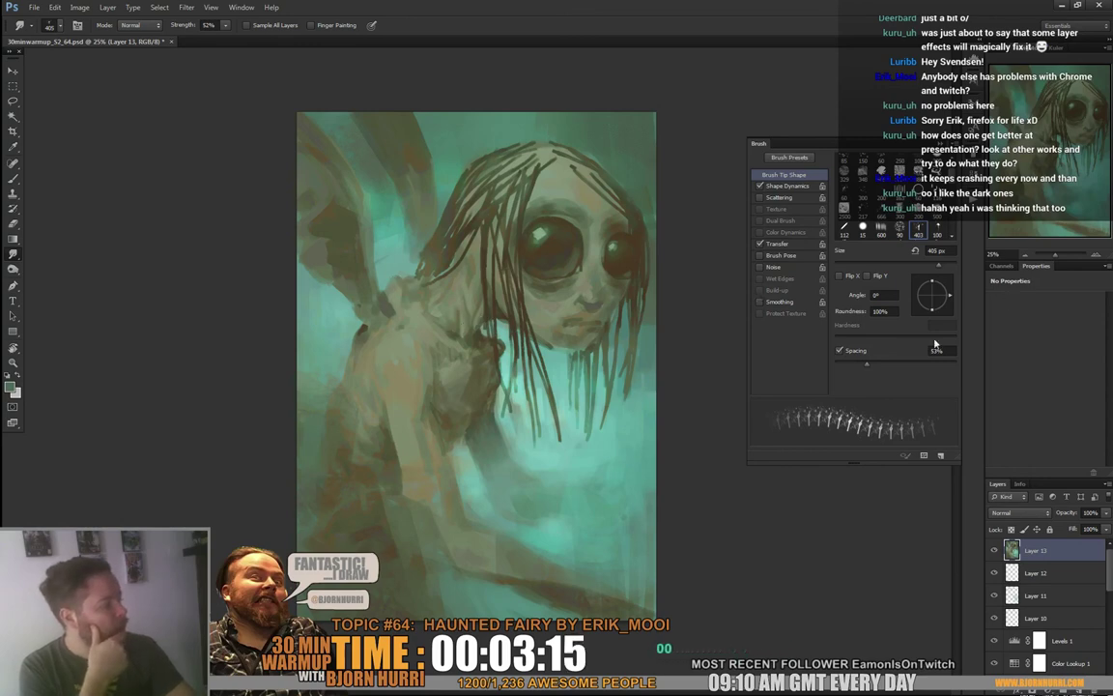
click(839, 350)
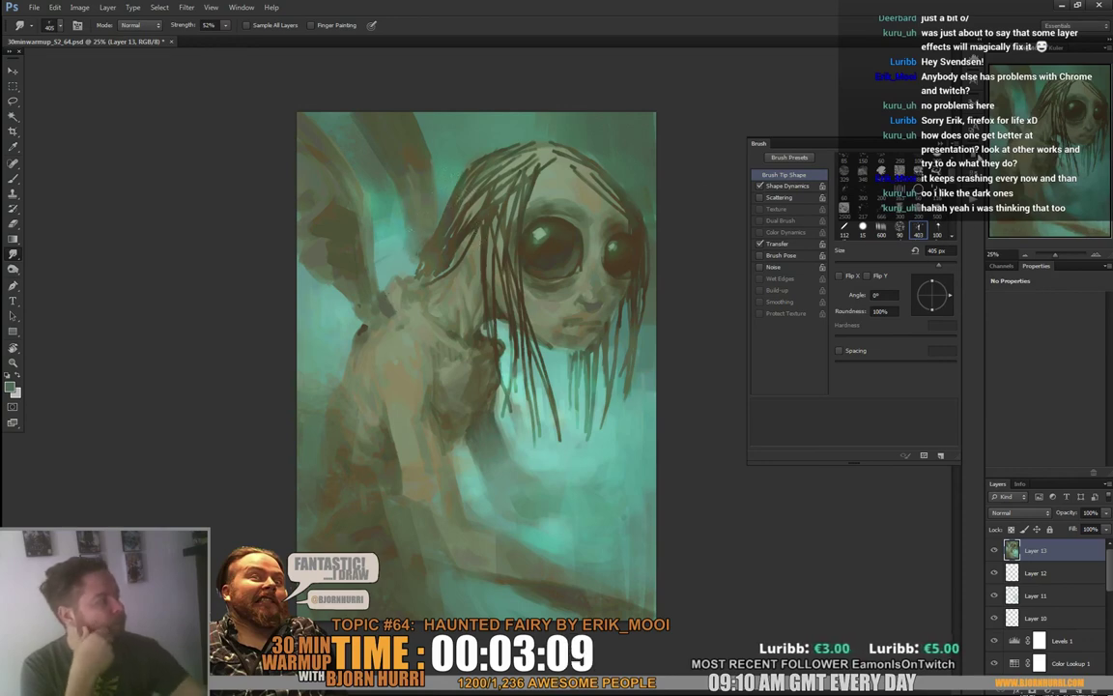
click(939, 143)
Set the smudge brush to 391 px and smear the hair strands beside the face and the edge of the back
right_click(656, 378)
click(633, 383)
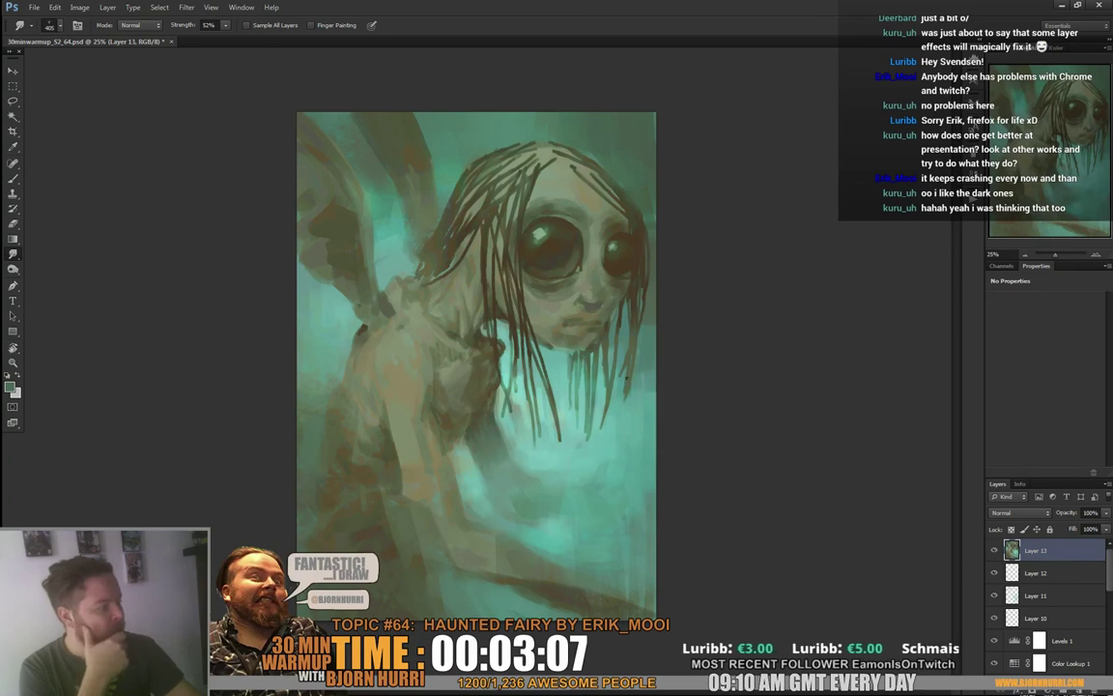
right_click(626, 378)
click(633, 304)
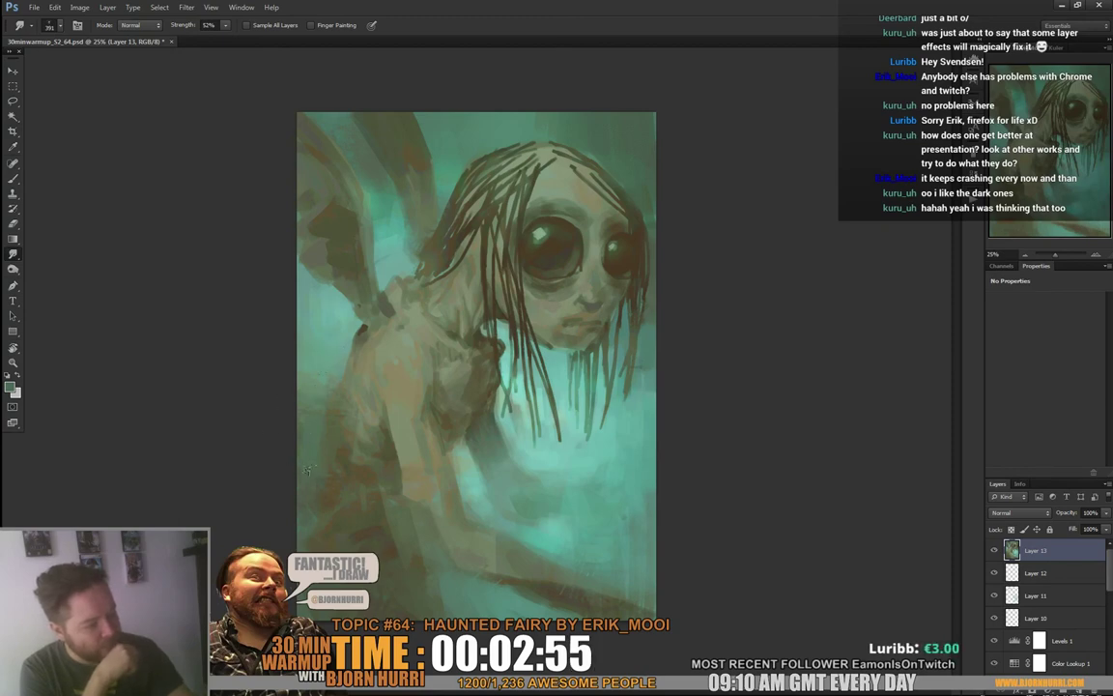
Save the 391 px smudge brush as a new brush preset
right_click(553, 404)
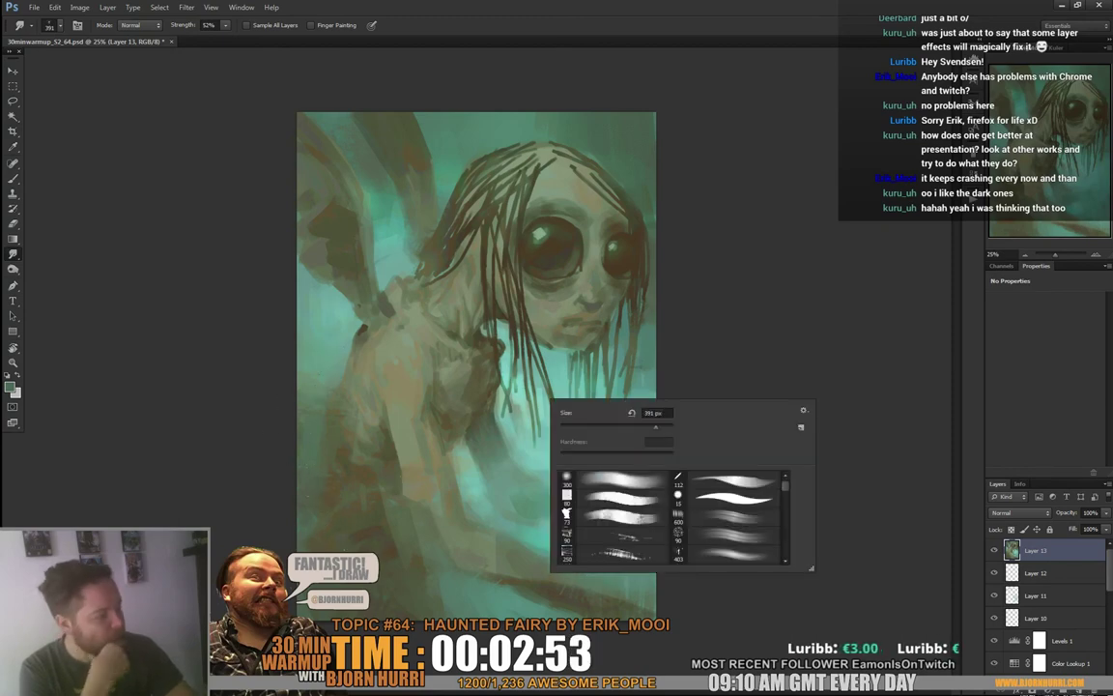
click(801, 427)
key(Return)
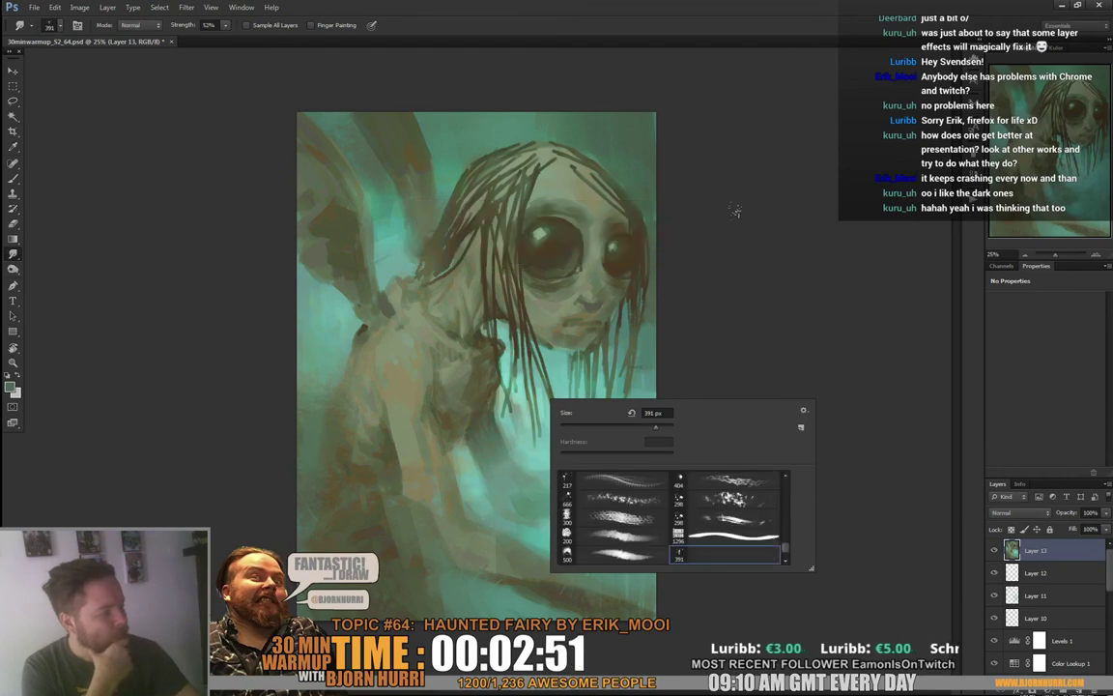
key(Return)
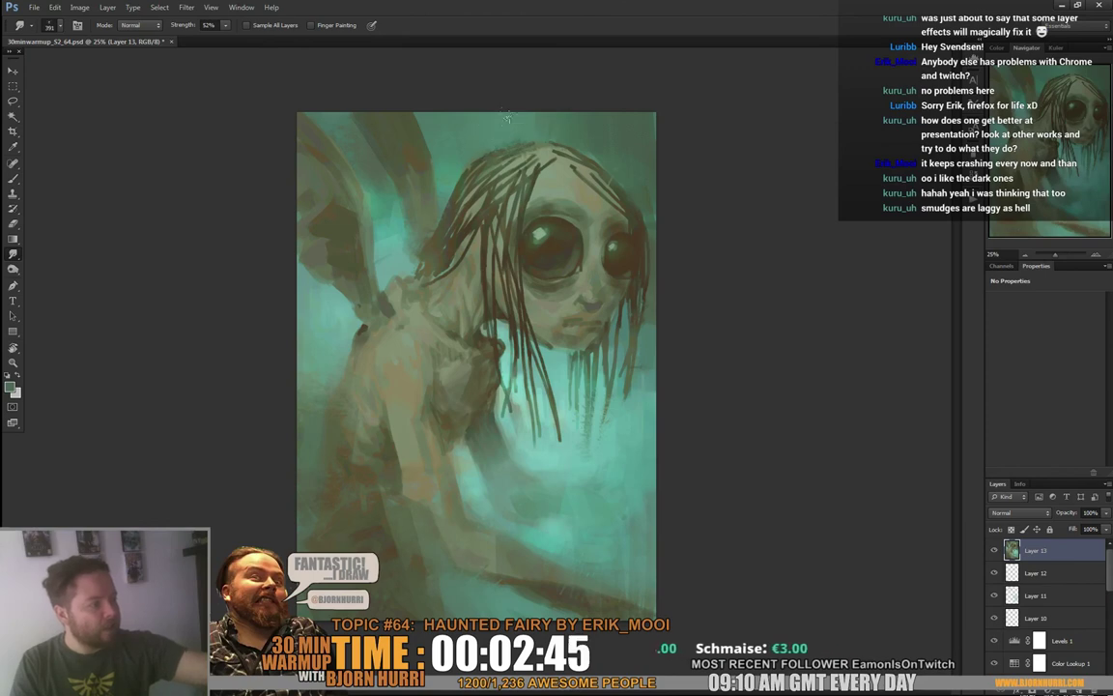
Smudge soft wisps along the hair, back and wing edges, and return to the Brush tool
key(b)
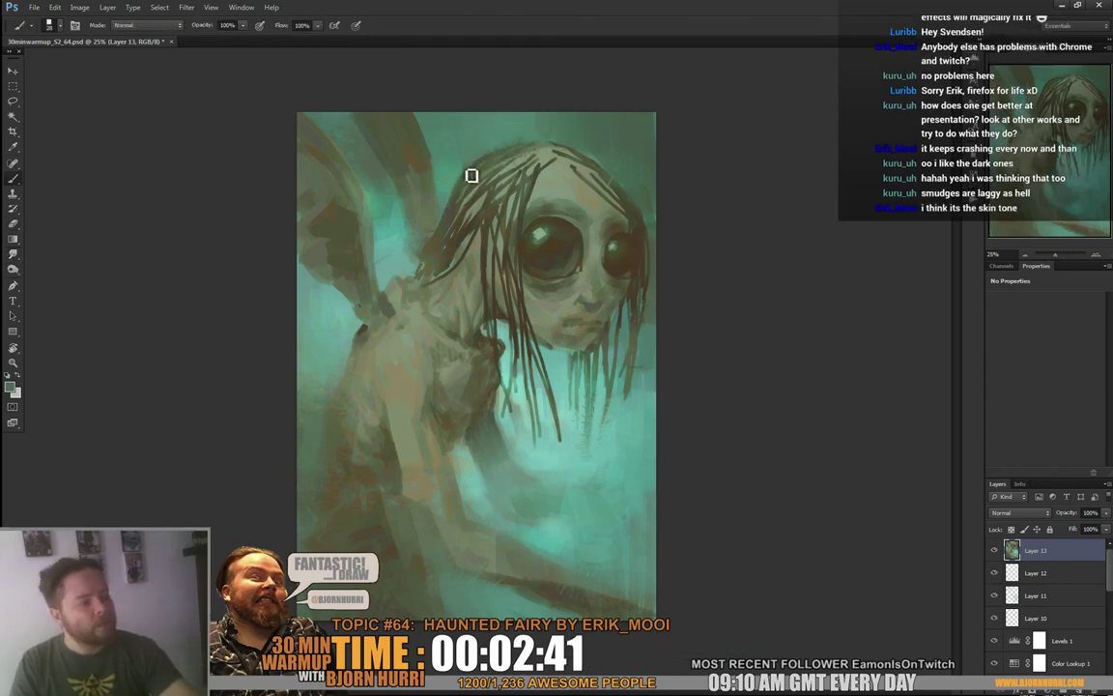
key(e)
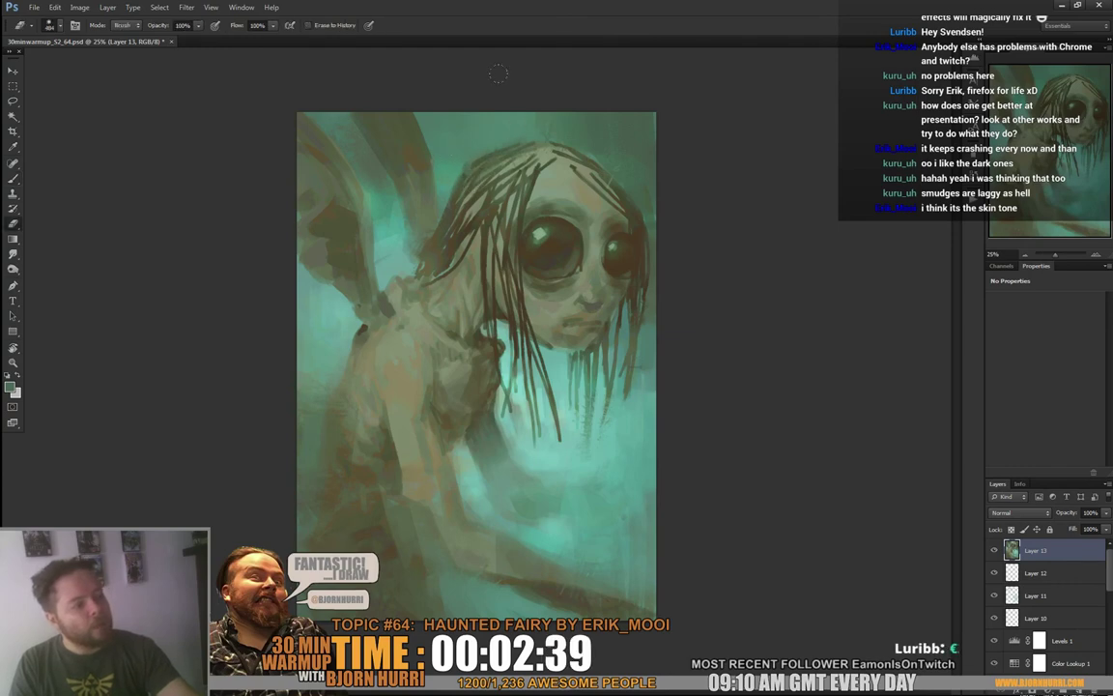
key(r)
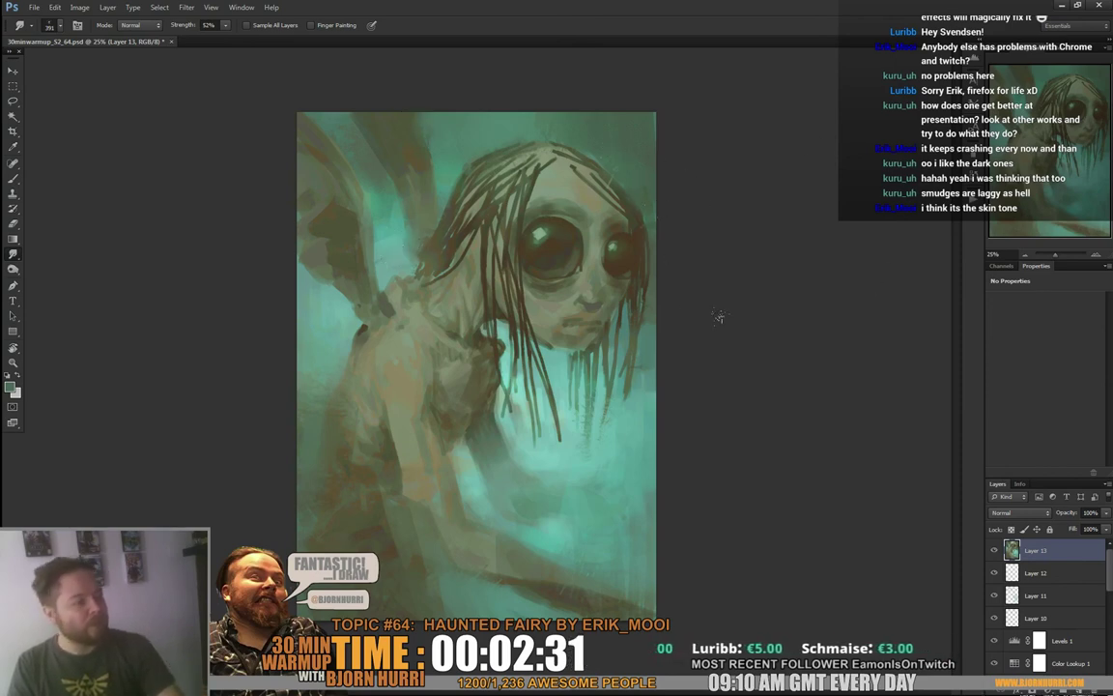
key(b)
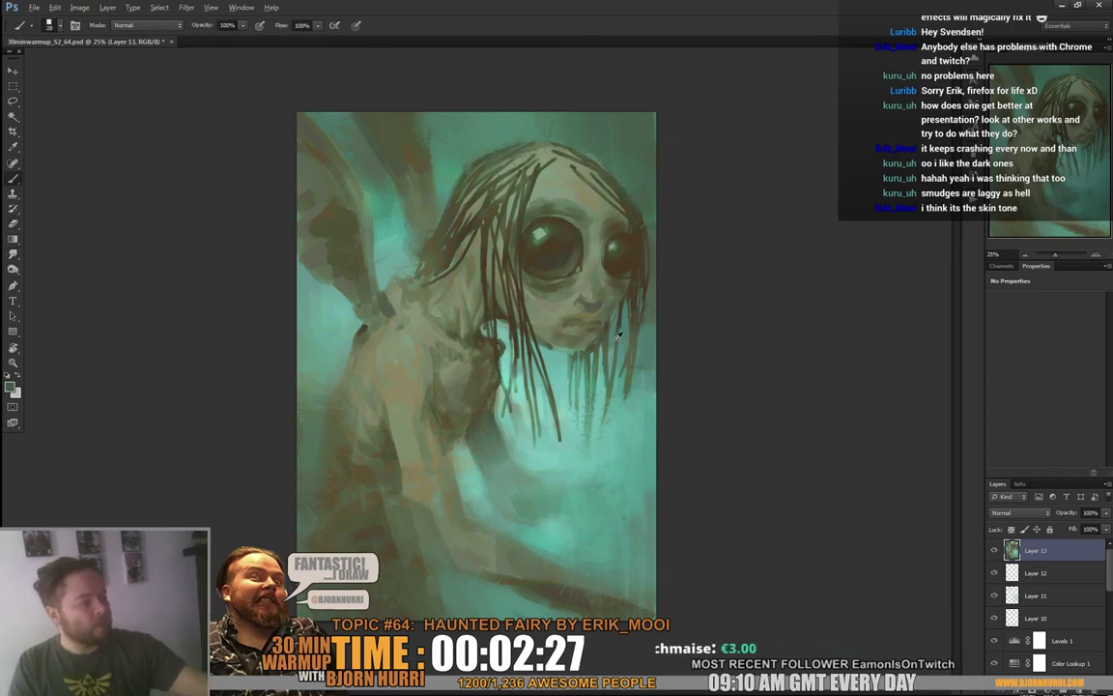
Sample background and skin tones and touch up the hair strands hanging below the face and the edge of the head
alt+click(582, 421)
alt+click(604, 417)
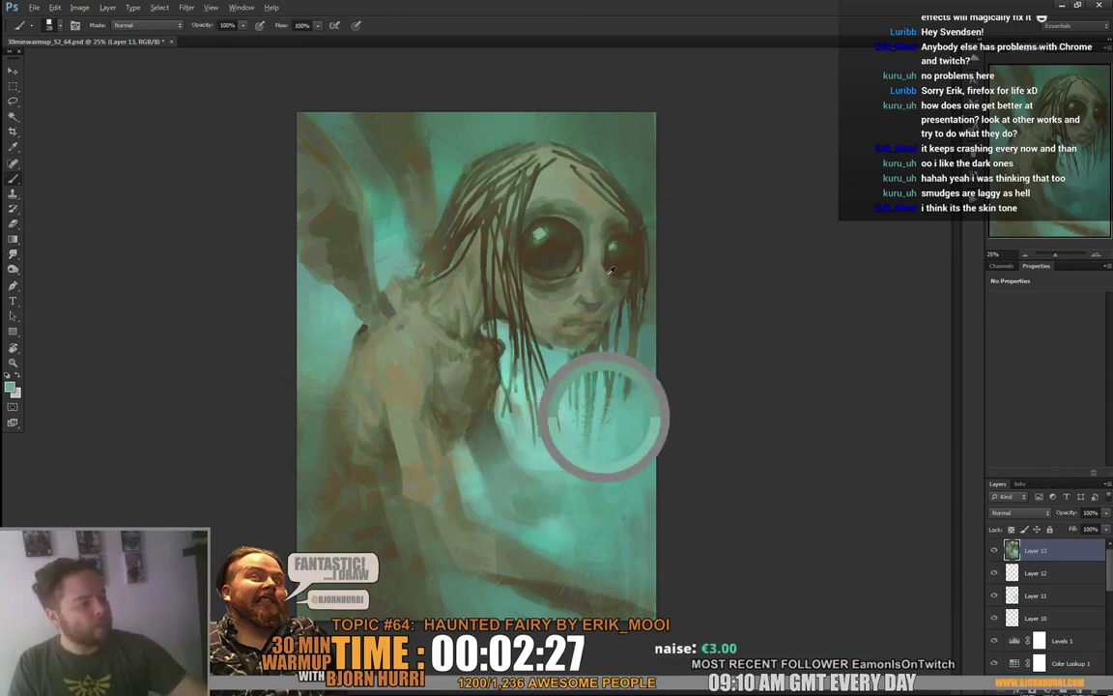
alt+click(623, 192)
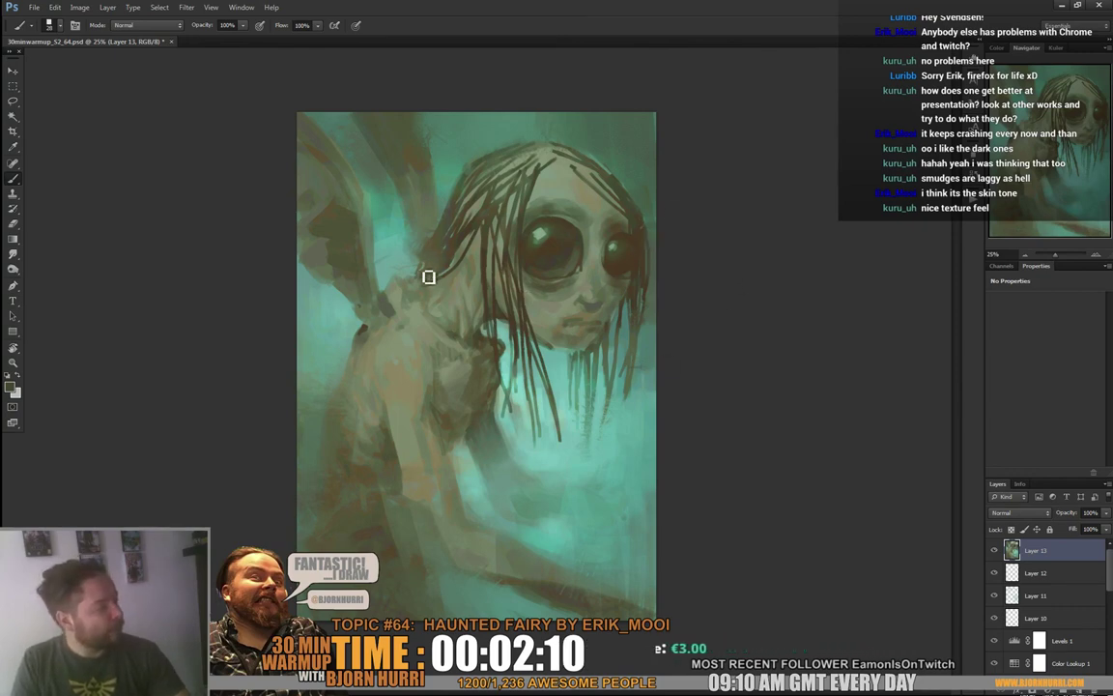
Switch the Brush to the textured 600 tip and set its size to 100 px
right_click(359, 305)
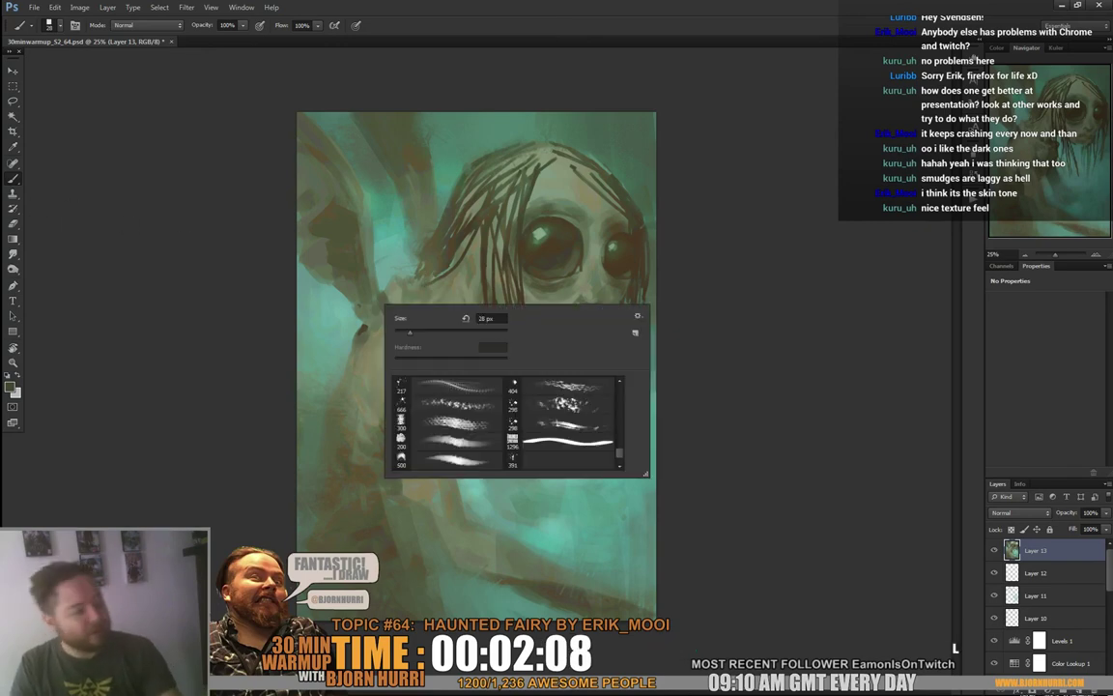
scroll(507, 422, up, 5)
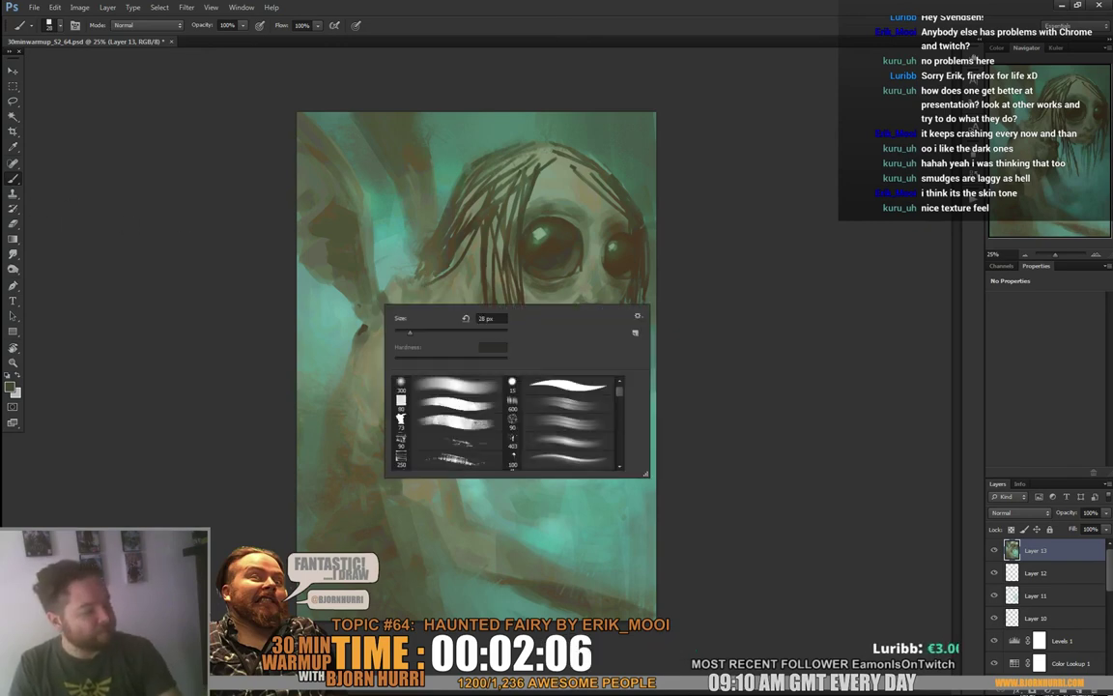
click(559, 404)
click(361, 334)
right_click(375, 323)
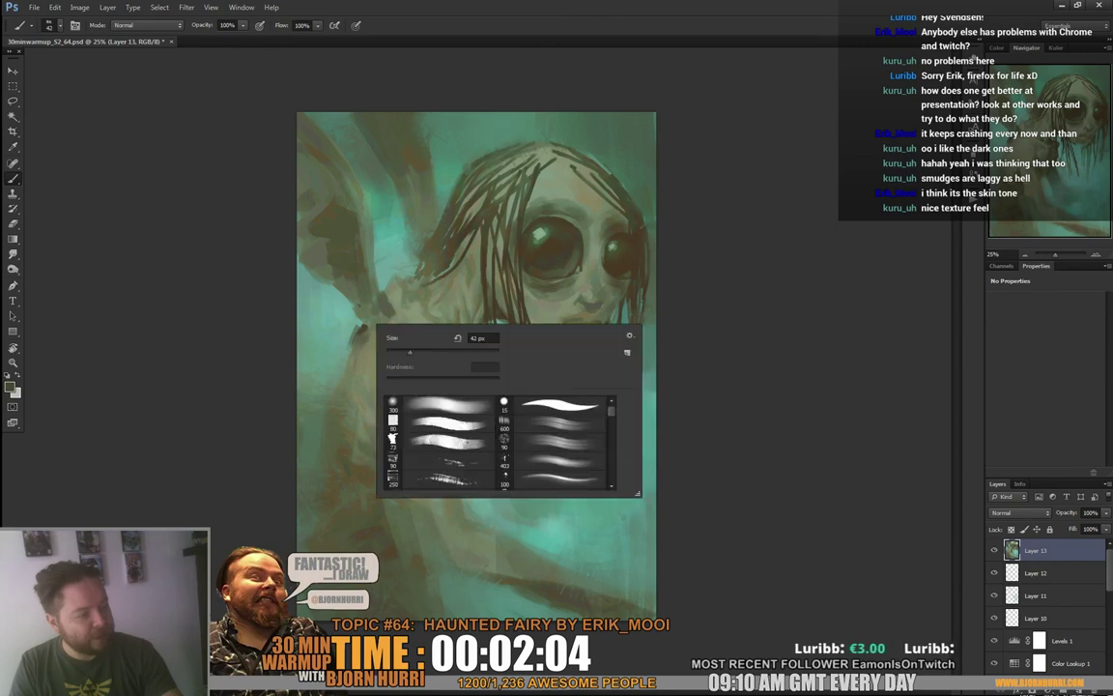
drag(409, 350, 443, 350)
Paint over the dark shapes at the wing base and the edge of the back with colours sampled nearby
click(362, 326)
drag(361, 326, 335, 391)
alt+click(352, 320)
alt+click(354, 351)
alt+click(371, 384)
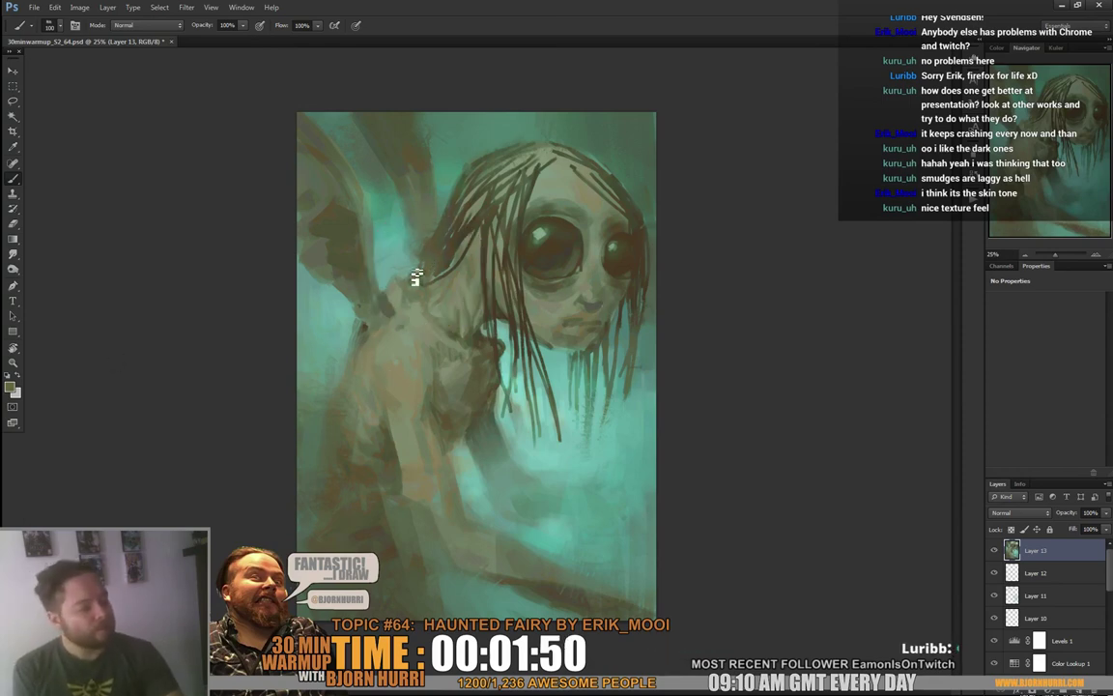
Fade the tips of the long hair strands in front of the chest with sampled green and teal background colours
alt+click(526, 399)
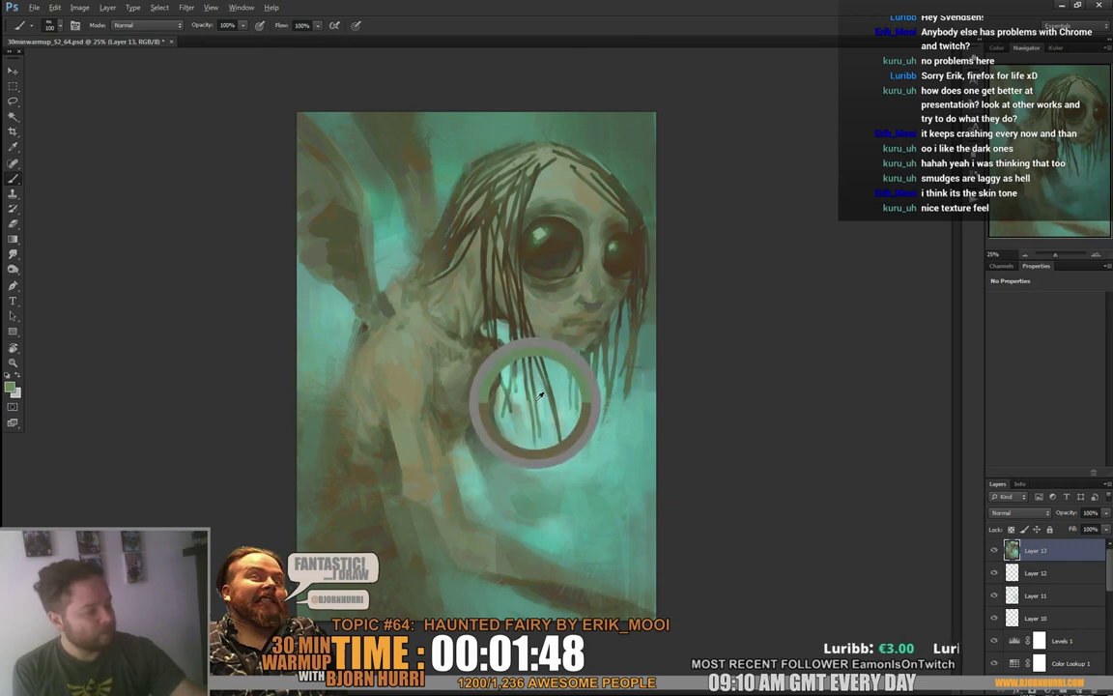
alt+click(530, 406)
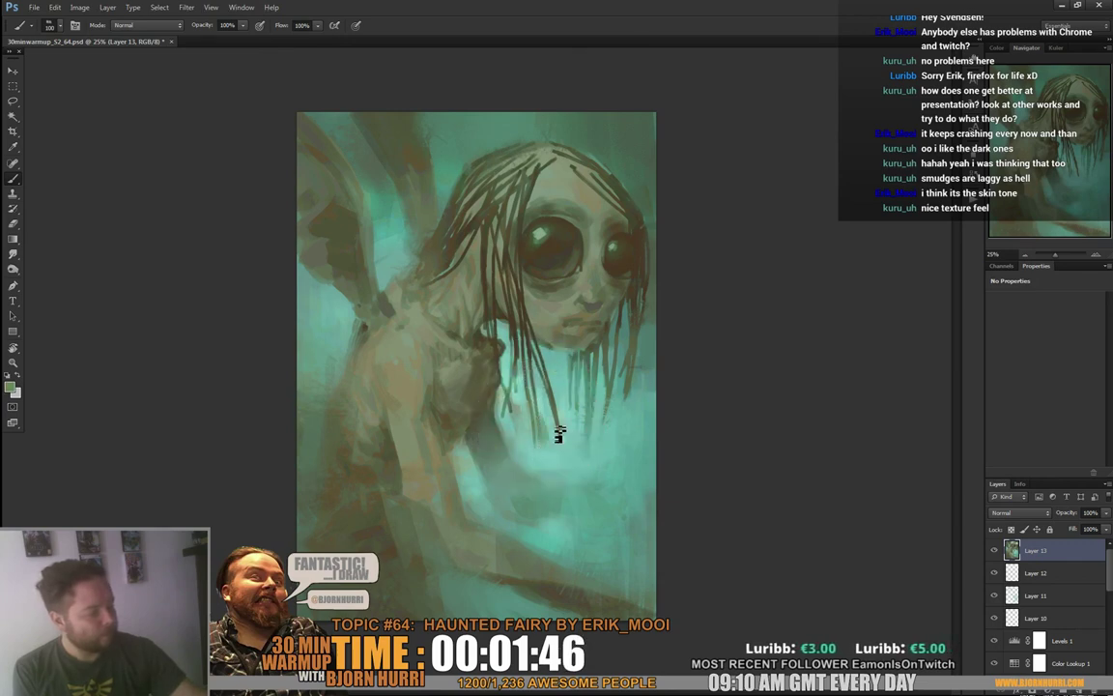
alt+click(569, 452)
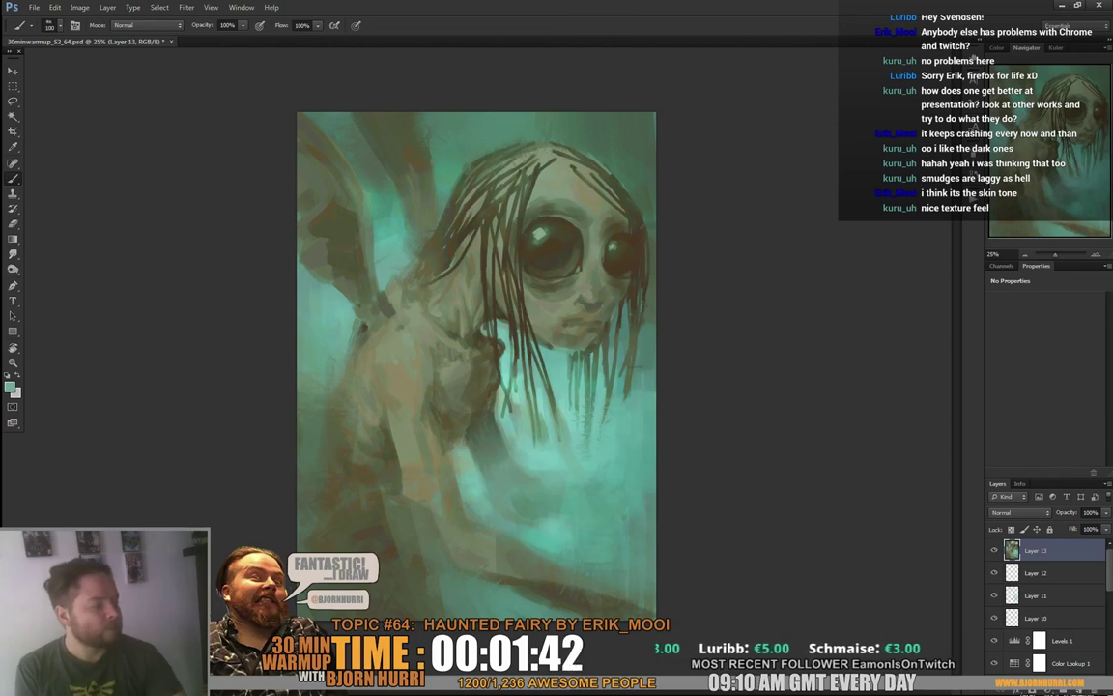
Choose a pale green foreground colour, reduce the brush to 33 px and dab bright highlights into both eyes
click(12, 388)
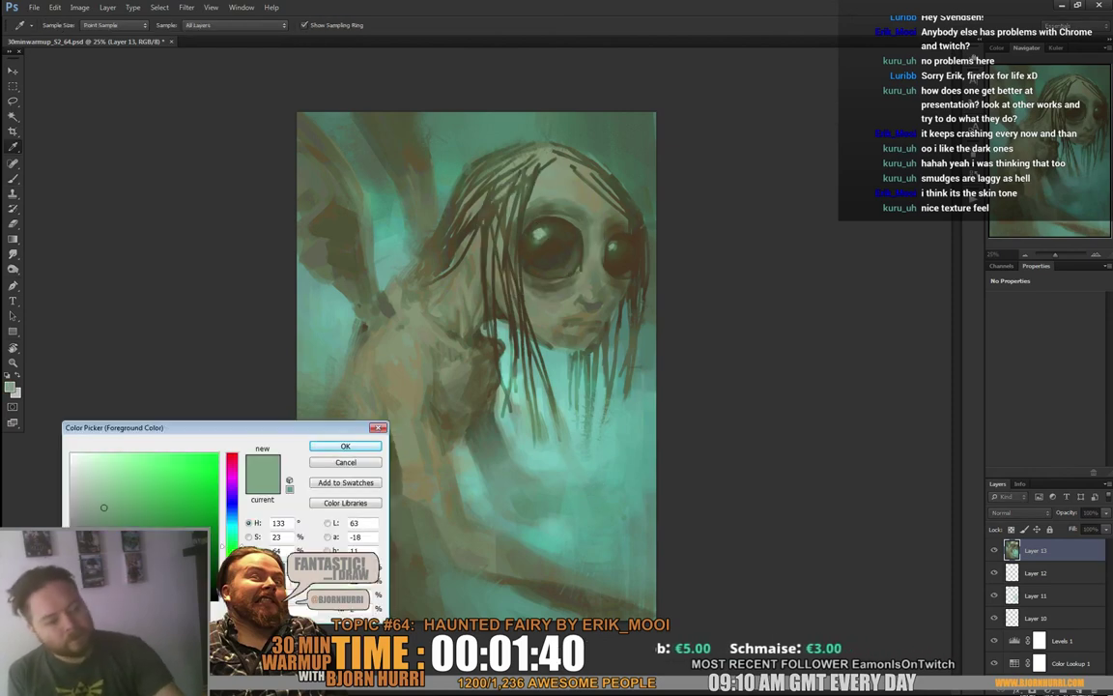
click(344, 446)
right_click(559, 248)
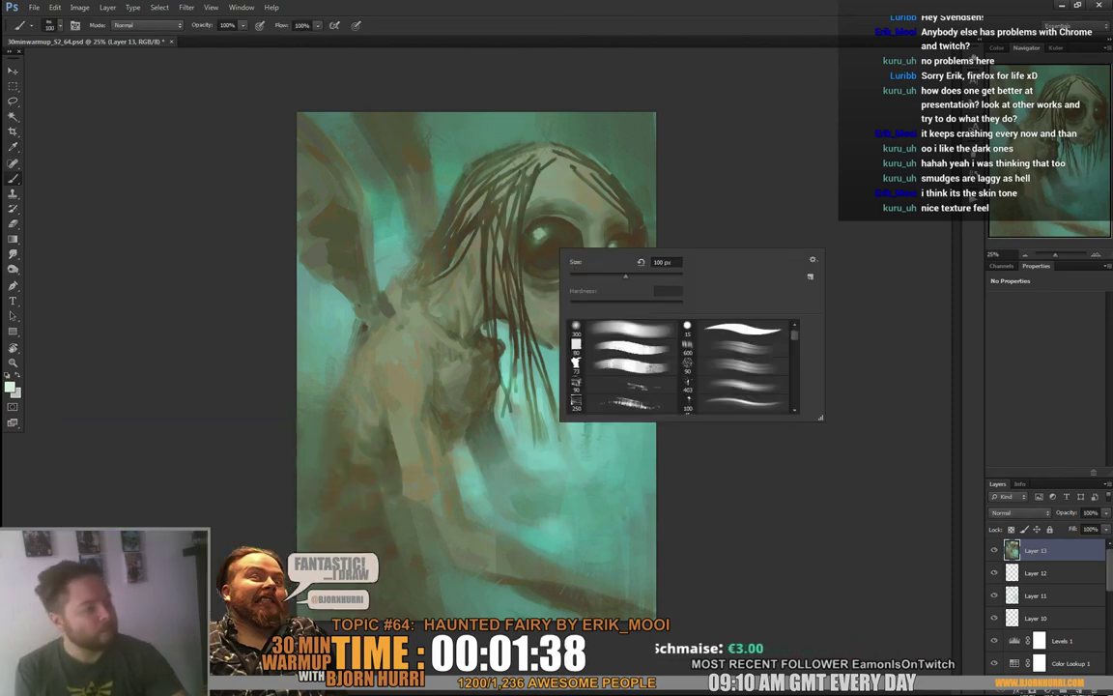
click(626, 273)
click(543, 235)
click(541, 235)
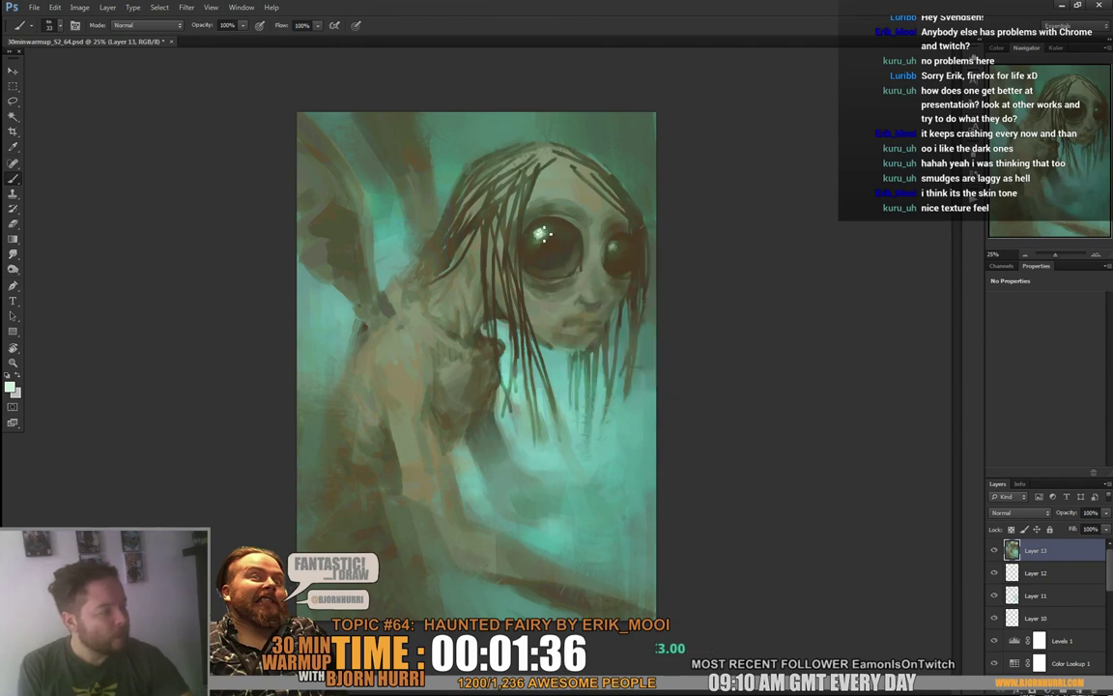
click(614, 248)
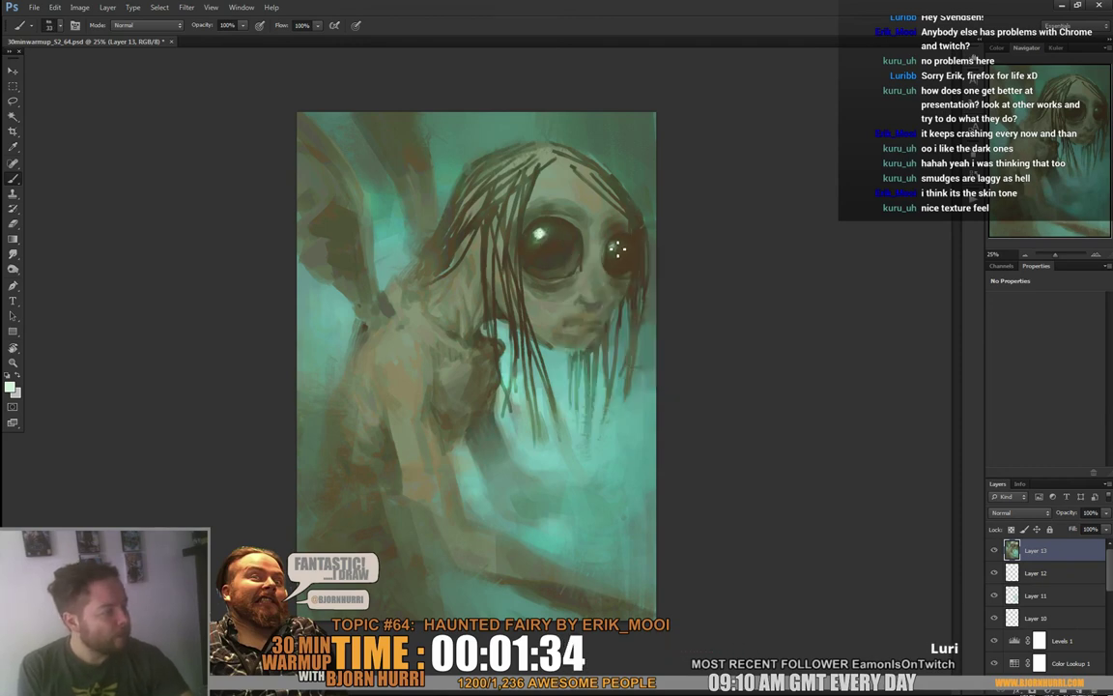
Enlarge the brush to 112 px and paint sampled dark tones into the hair beside the neck
right_click(642, 243)
alt+click(483, 236)
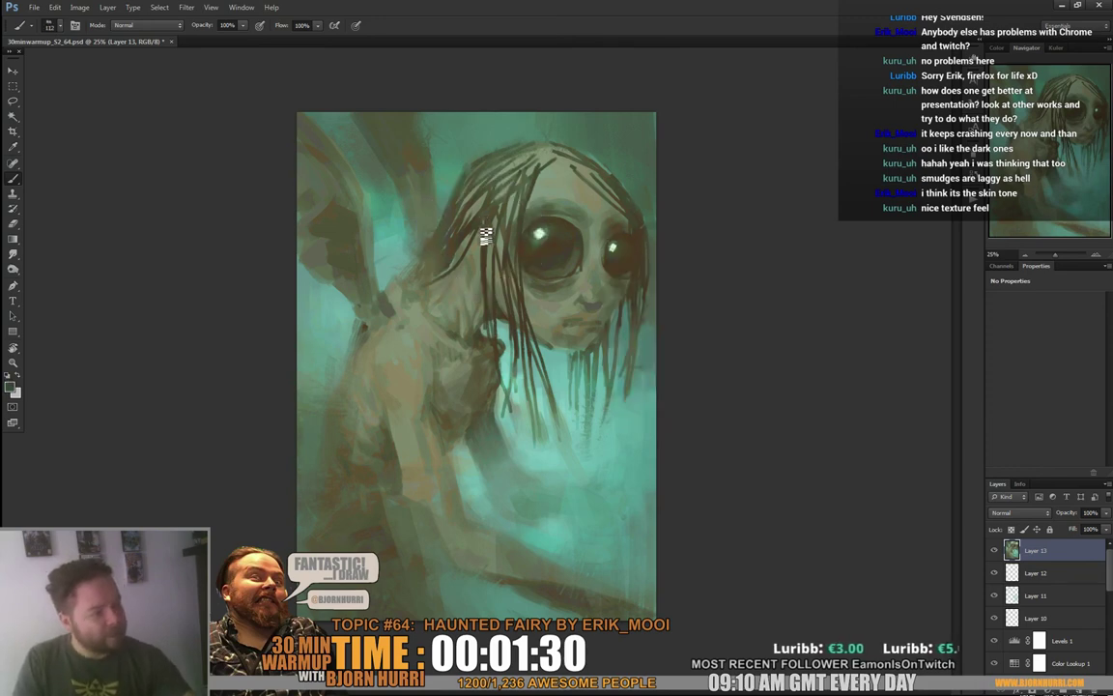
mouse_move(483, 234)
mouse_down()
mouse_move(488, 278)
mouse_move(485, 244)
mouse_move(520, 192)
mouse_move(482, 230)
mouse_move(487, 282)
mouse_up()
alt+click(512, 203)
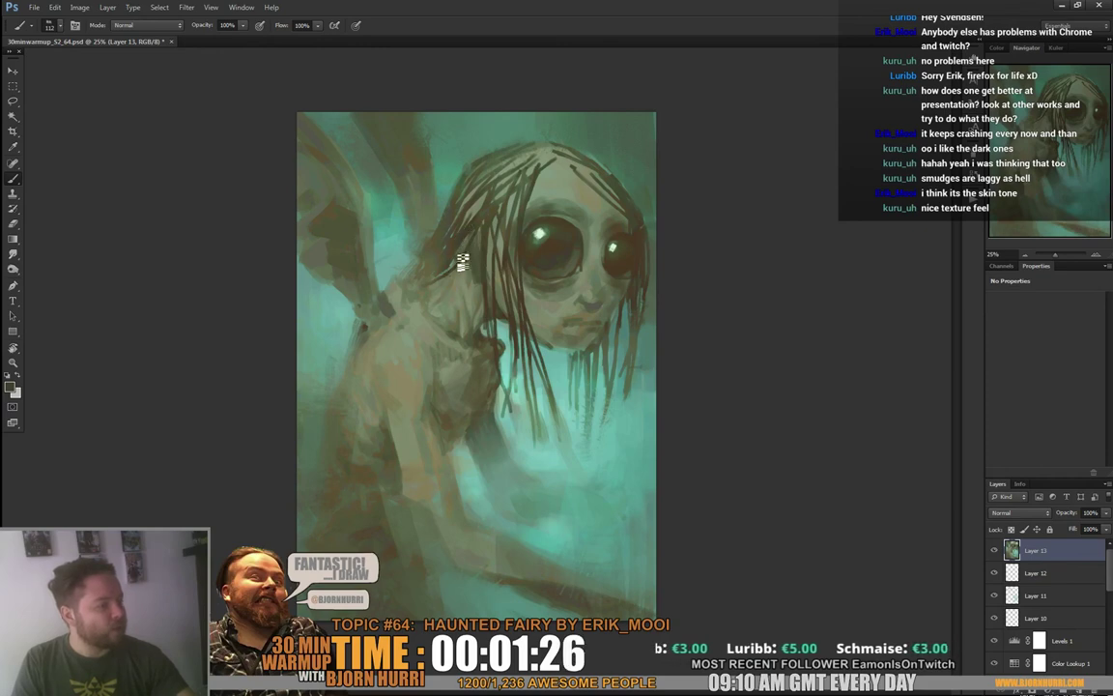
Reduce the brush to 36 px and refine the hair strands around the head and face with sampled tones
right_click(497, 193)
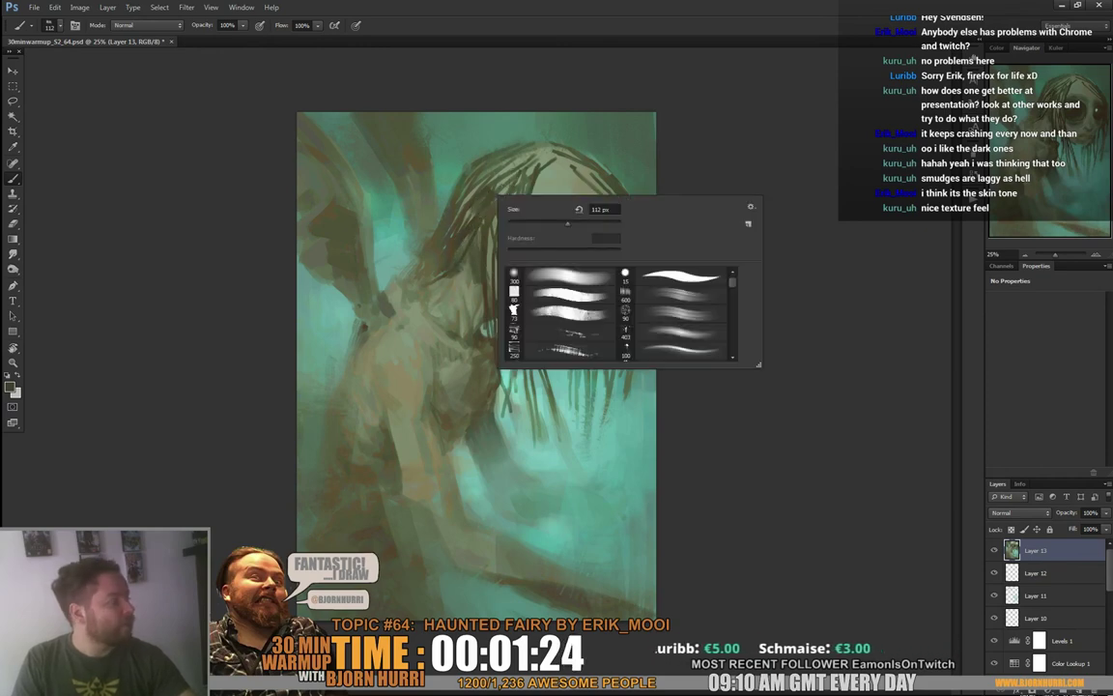
click(537, 222)
alt+click(471, 203)
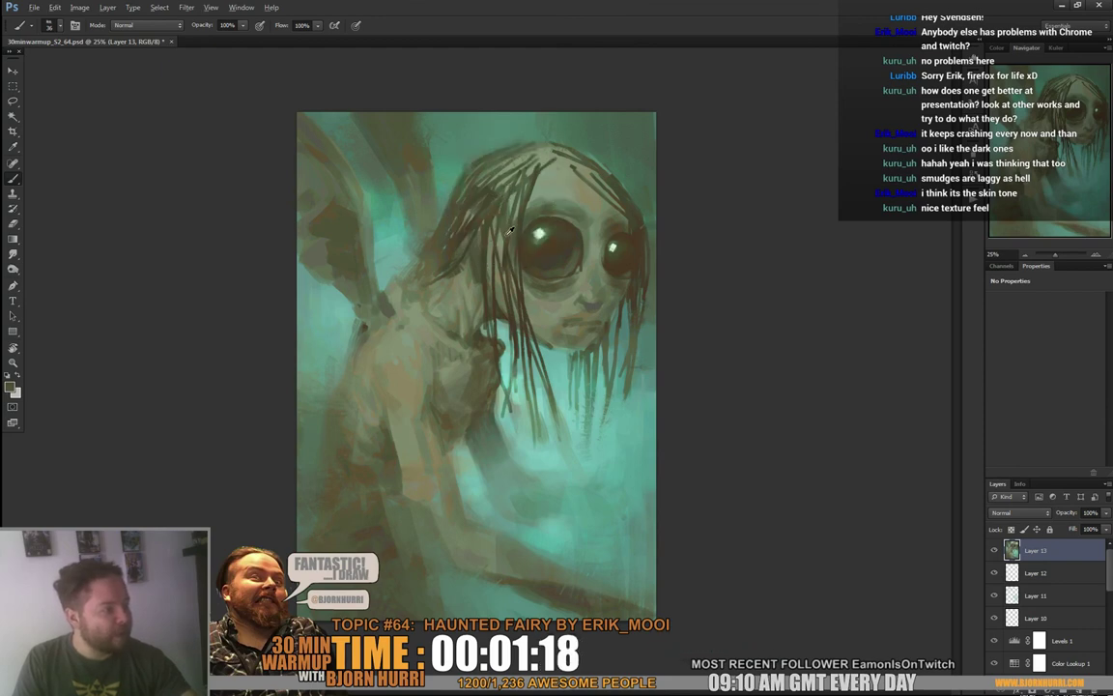
alt+click(636, 246)
alt+click(618, 493)
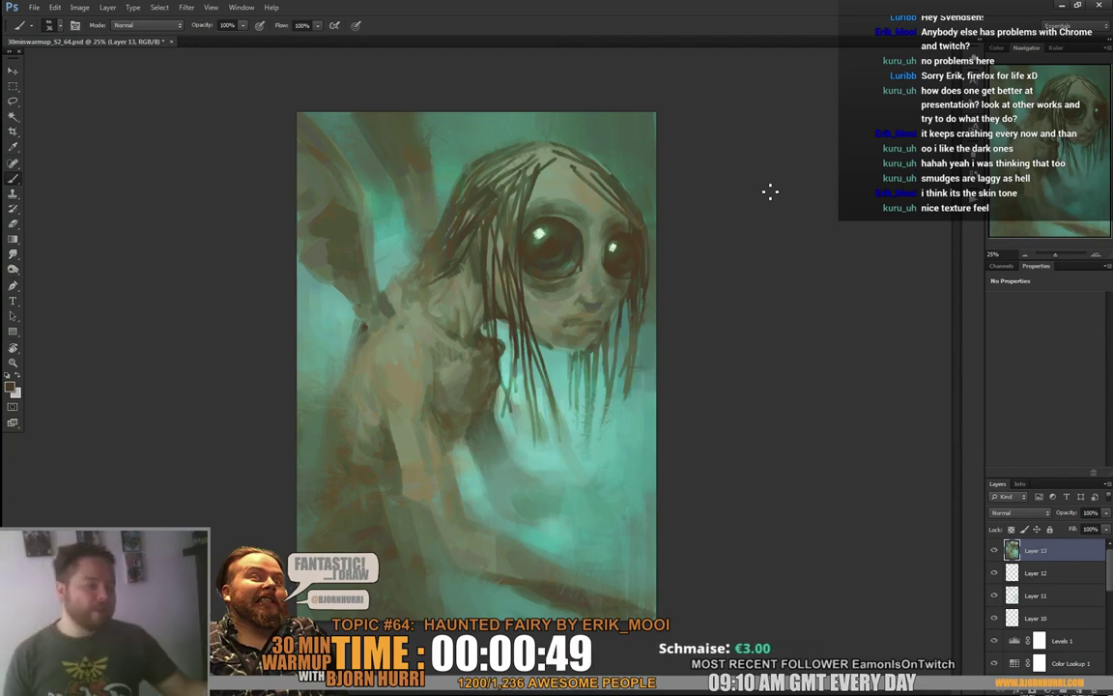
Sample skin and wing colours and repaint the joint where the wing meets the shoulder
alt+click(399, 317)
drag(399, 317, 357, 295)
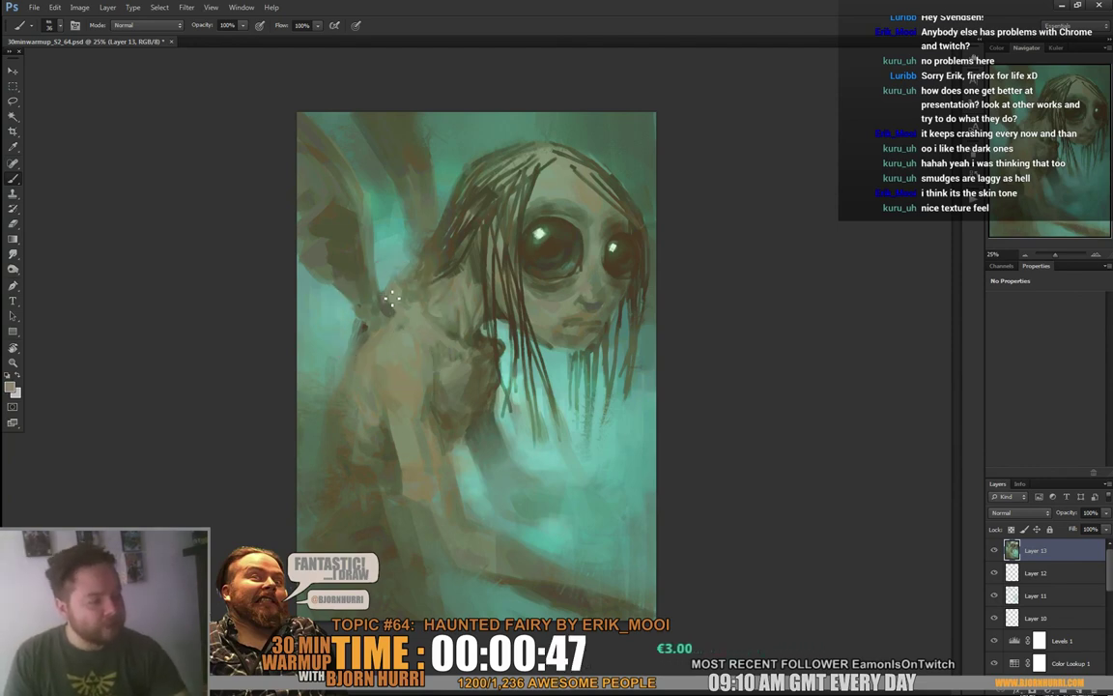
alt+click(346, 270)
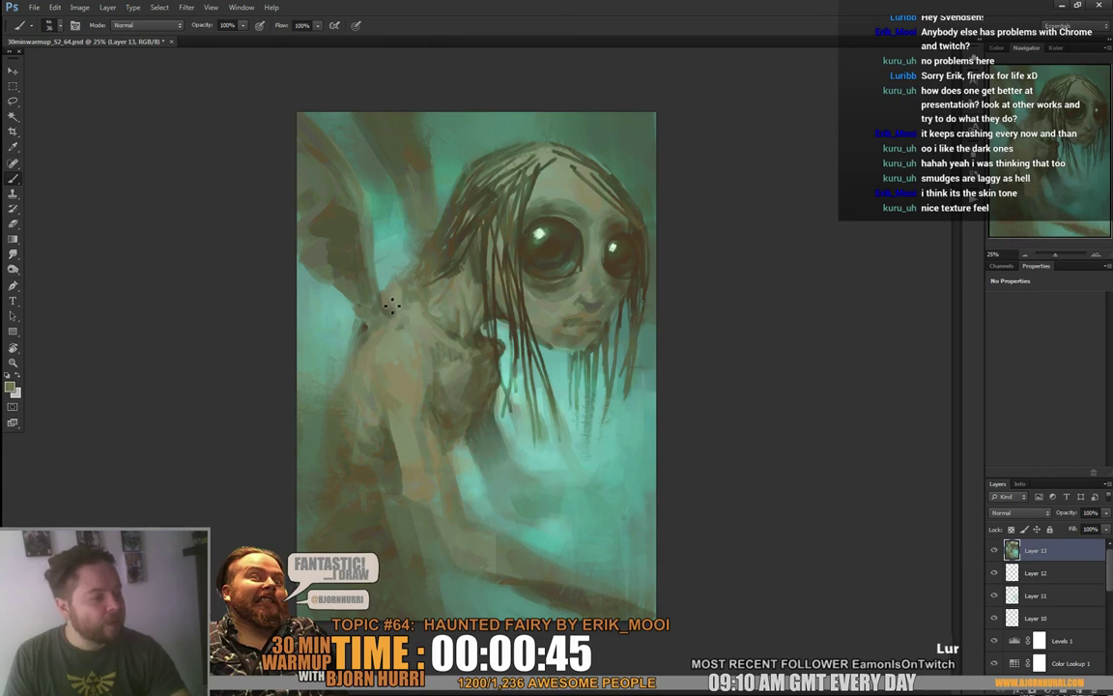
alt+click(393, 281)
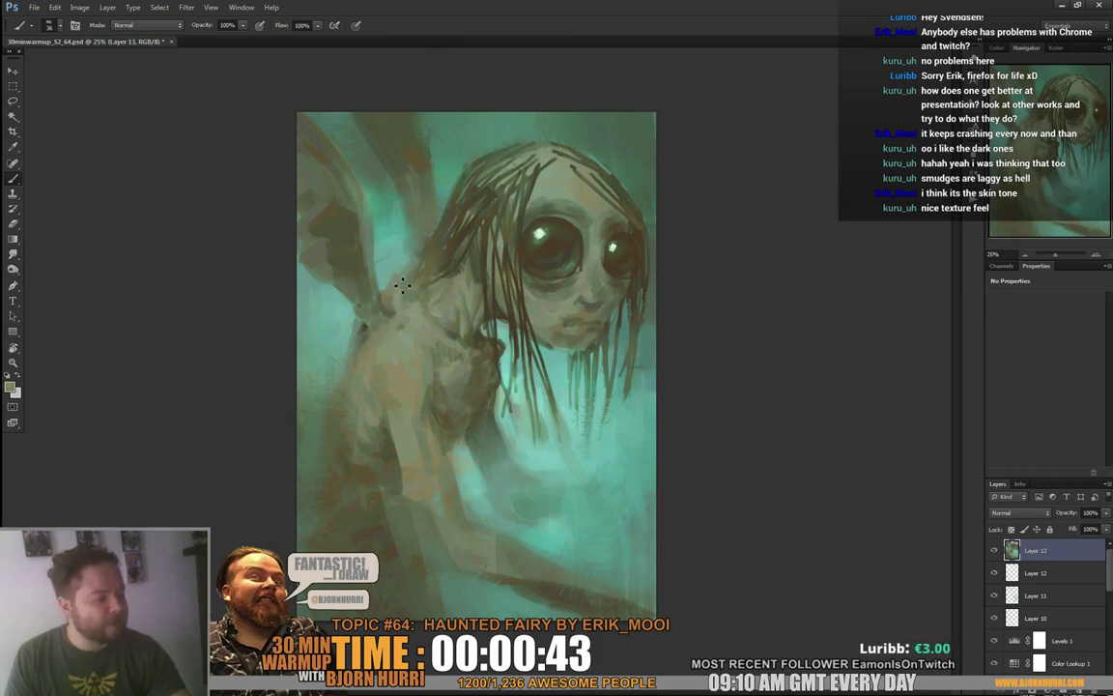
Set the brush to 72 px and paint sampled tones over the shoulder, neck and arm
right_click(463, 446)
key(Escape)
alt+click(386, 286)
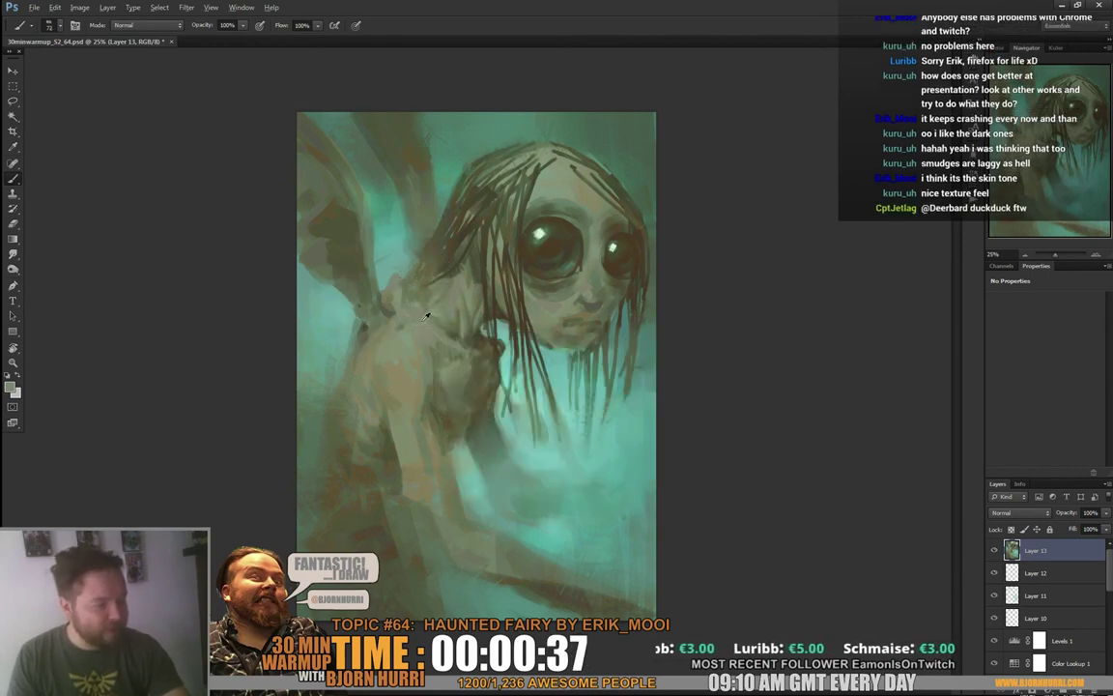
alt+click(382, 290)
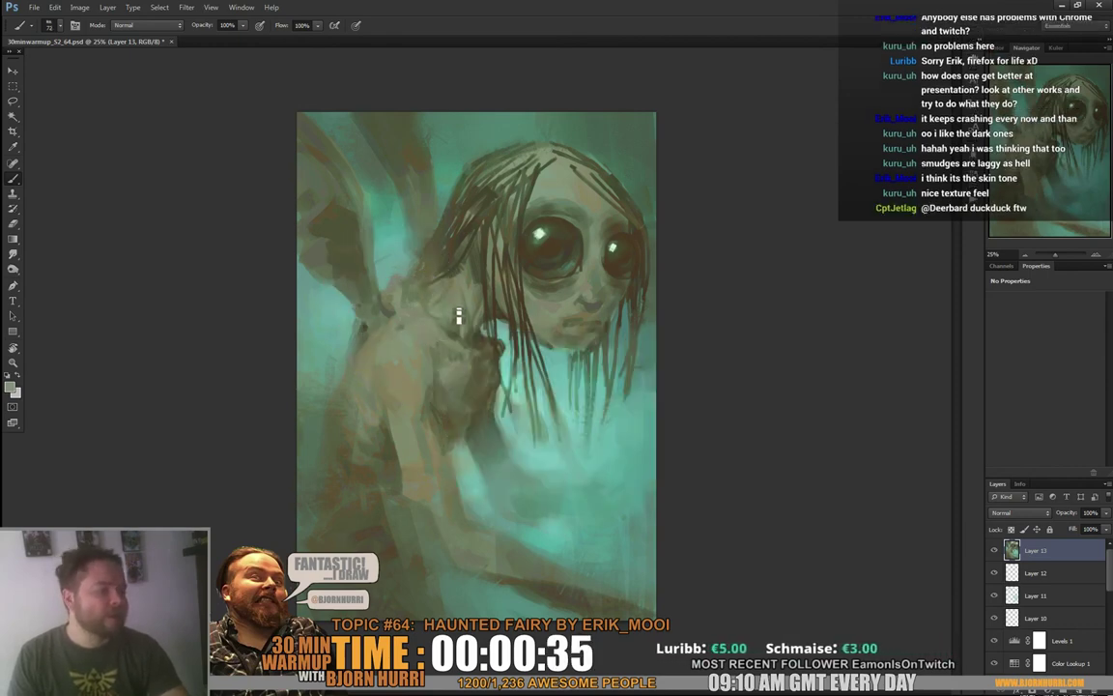
alt+click(366, 420)
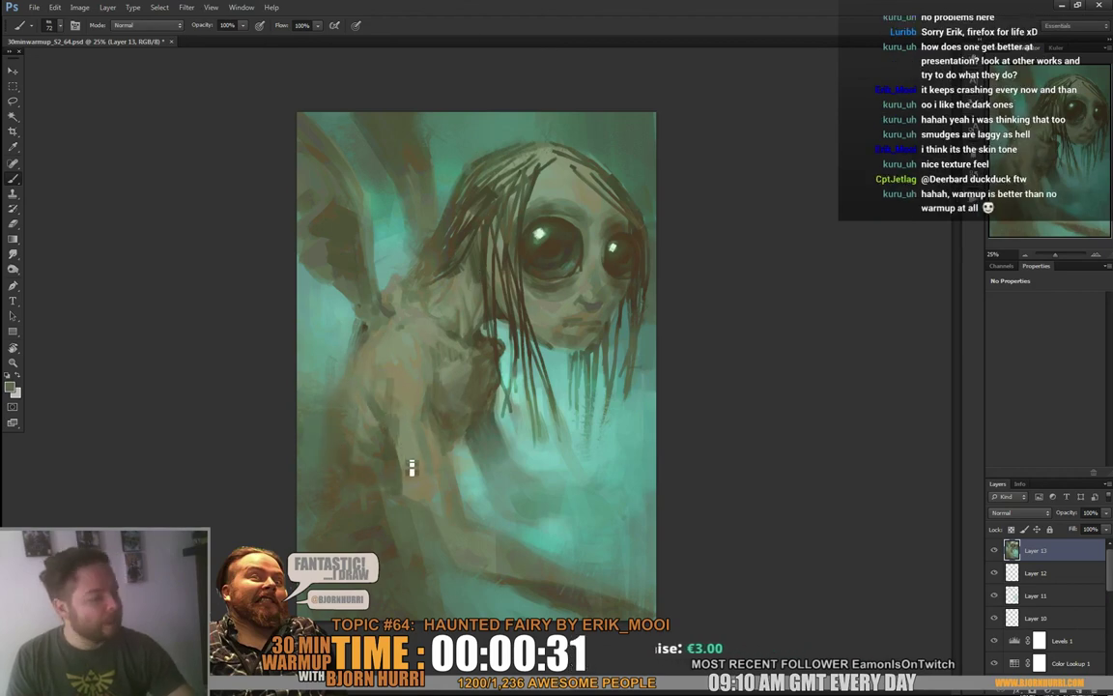
alt+click(457, 494)
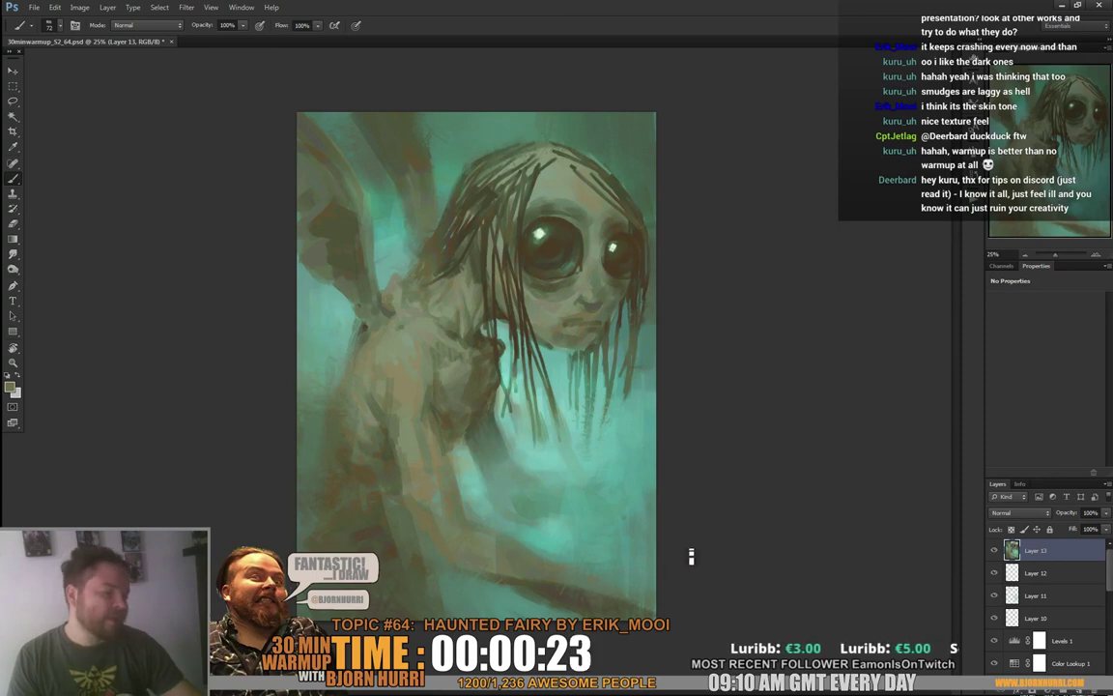
Sample the teal background, enlarge the brush to 267 px and smooth the background beside the forearm
alt+click(609, 472)
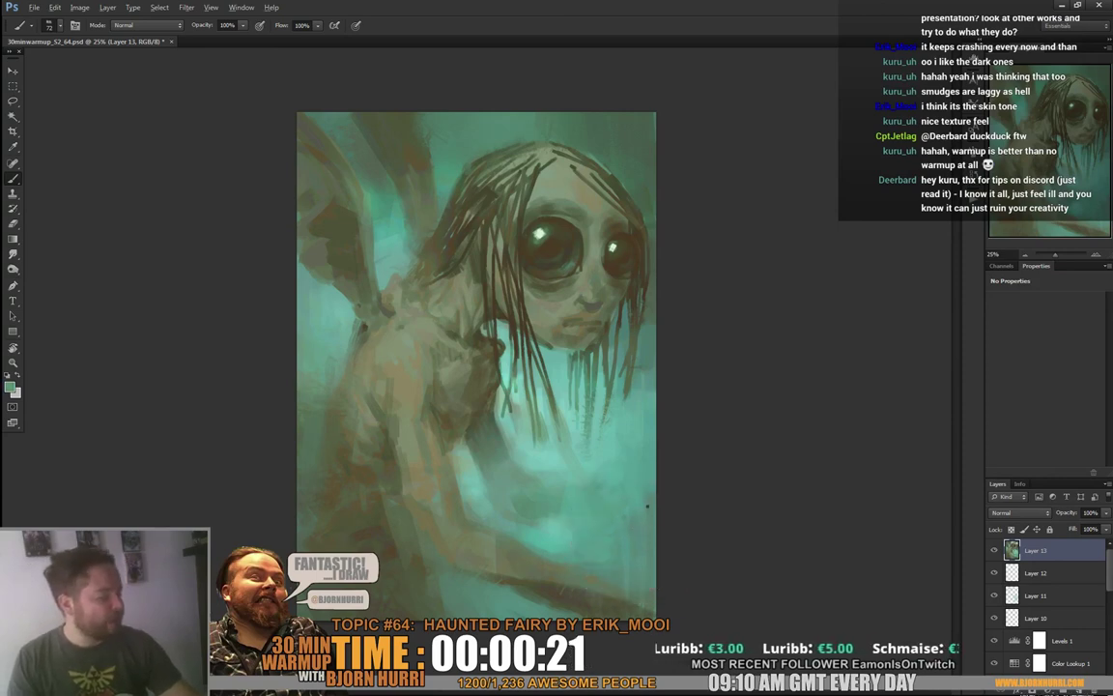
right_click(642, 507)
click(739, 532)
key(Return)
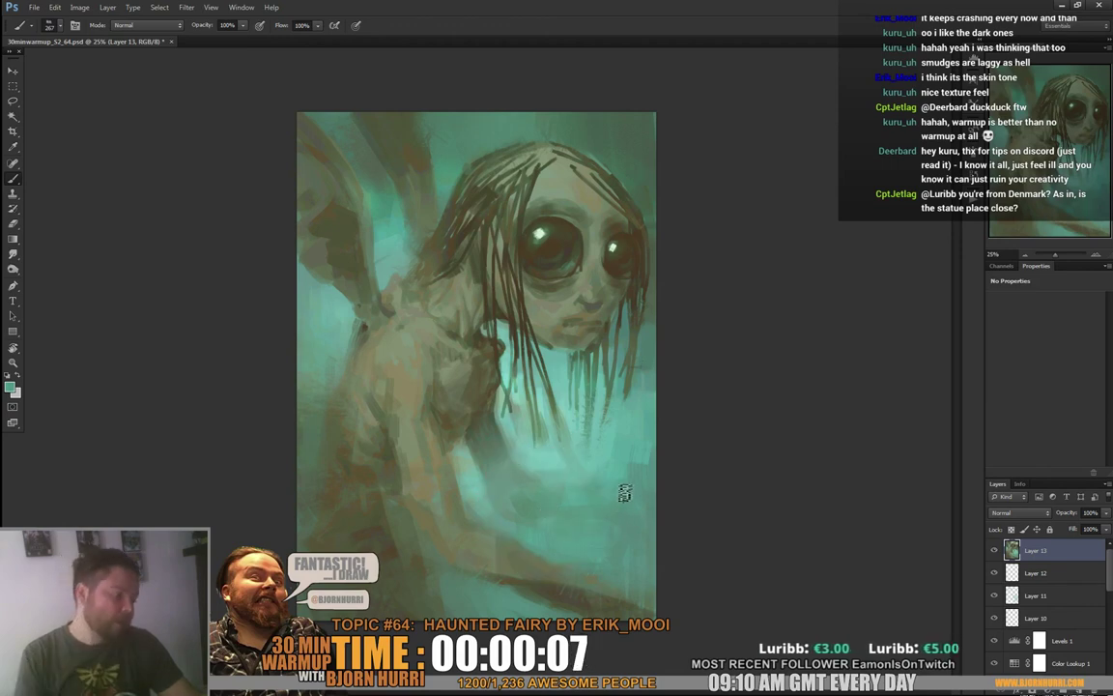
key(e)
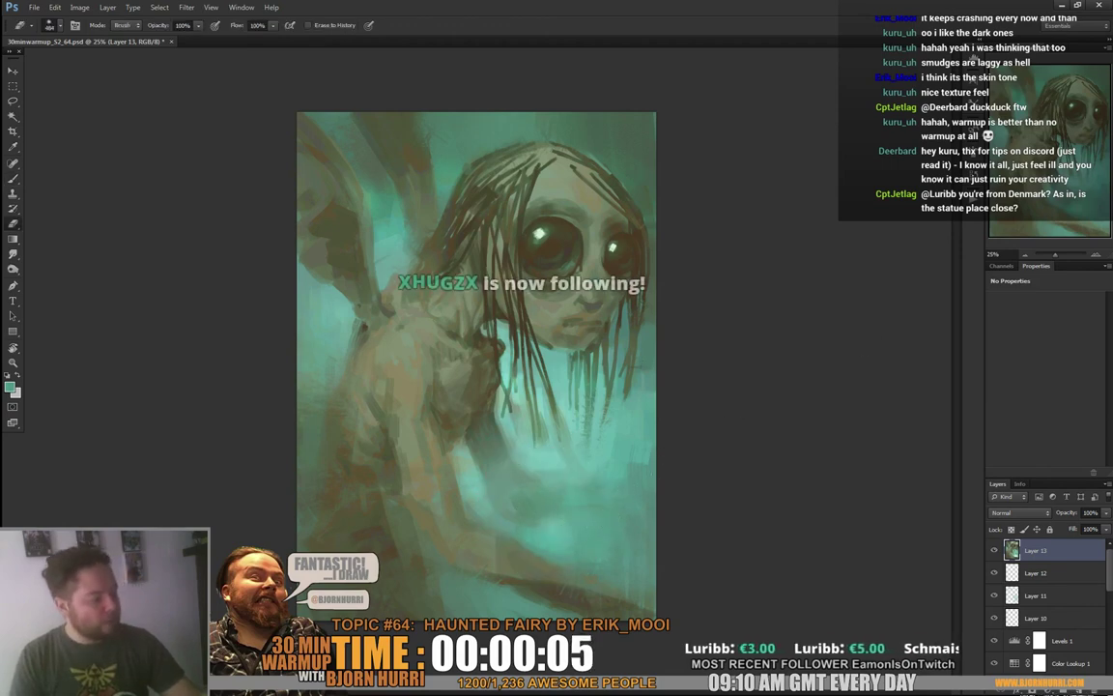
key(b)
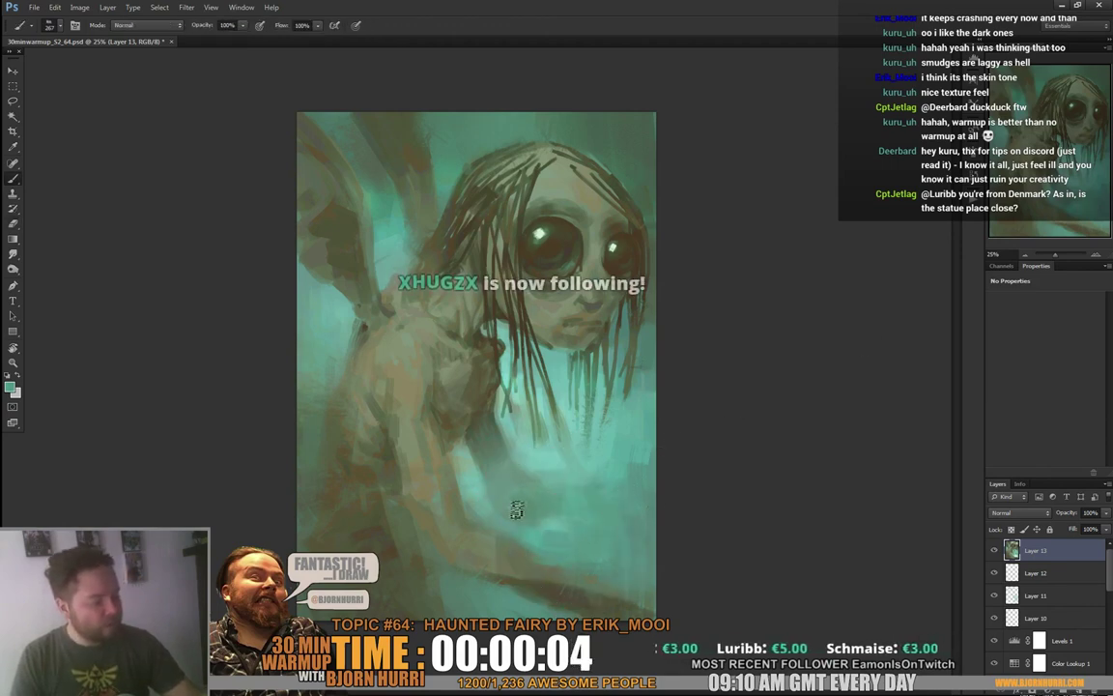
Set the brush to 92 px and paint sampled green and teal tones along the back and the background behind it
right_click(558, 530)
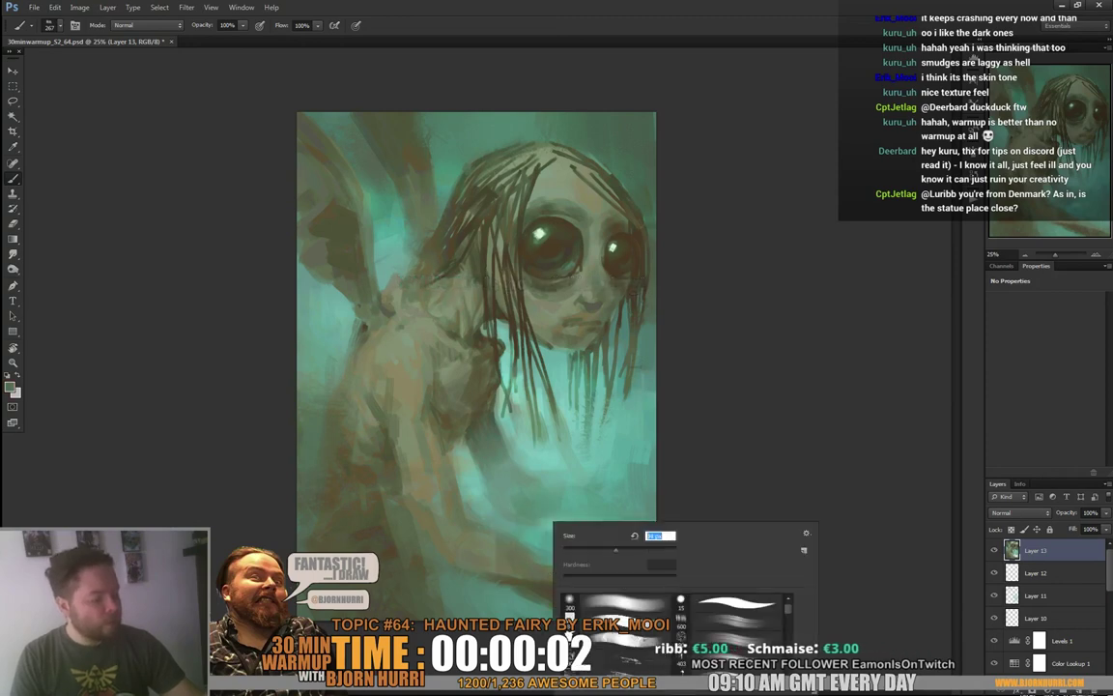
double_click(569, 633)
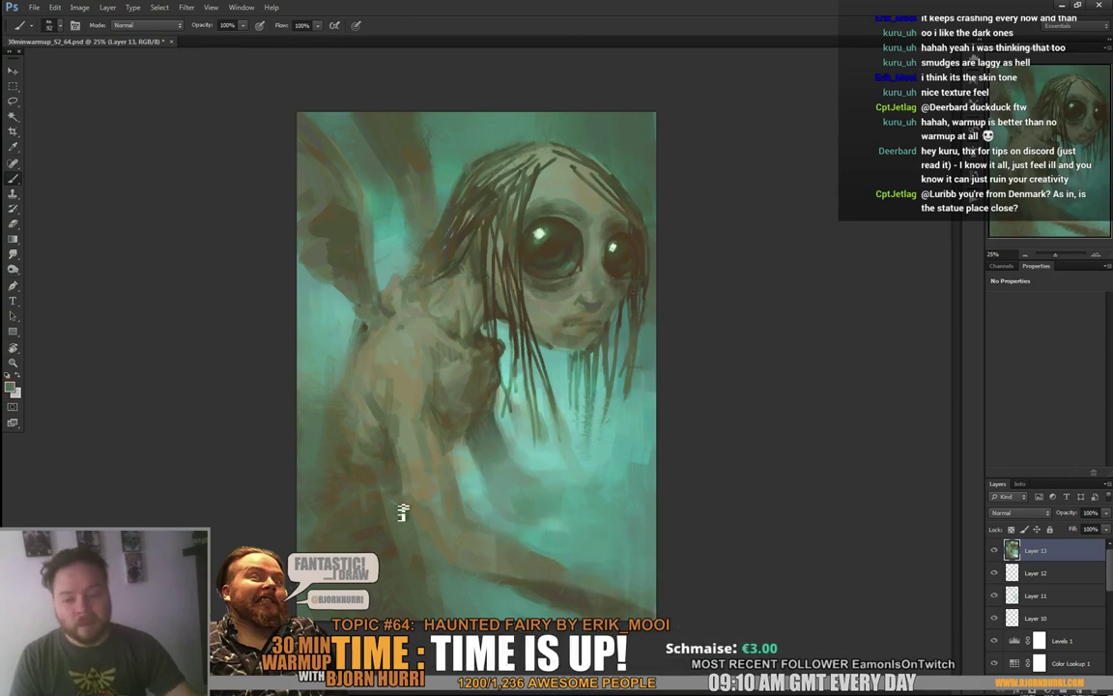
alt+click(330, 362)
alt+click(323, 368)
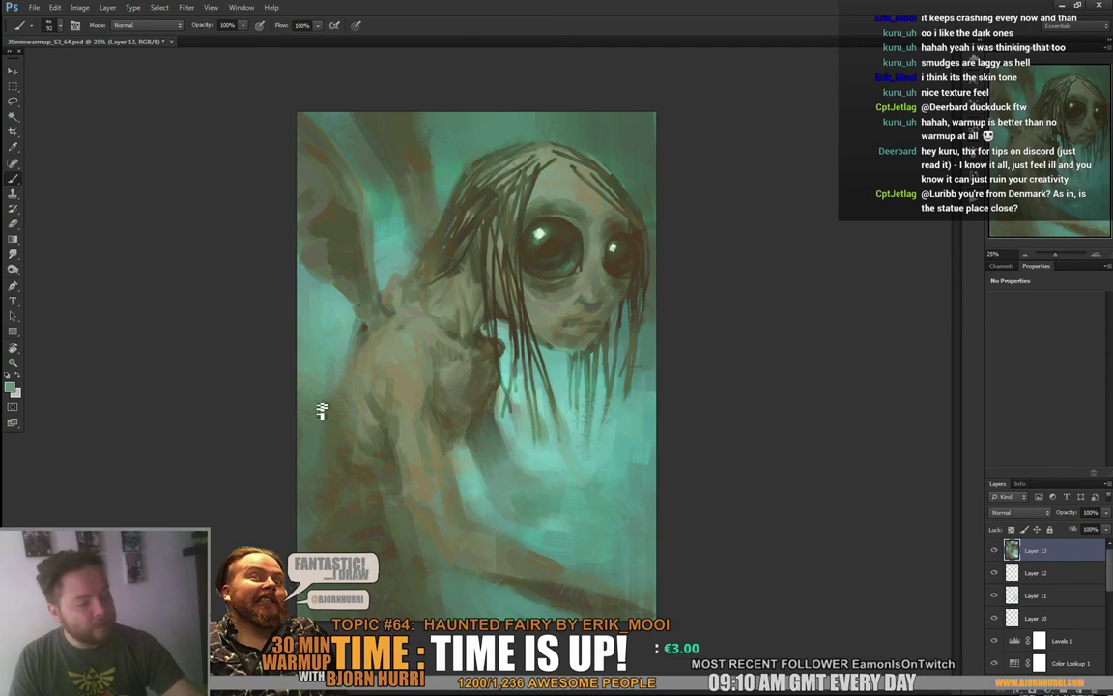
alt+click(310, 421)
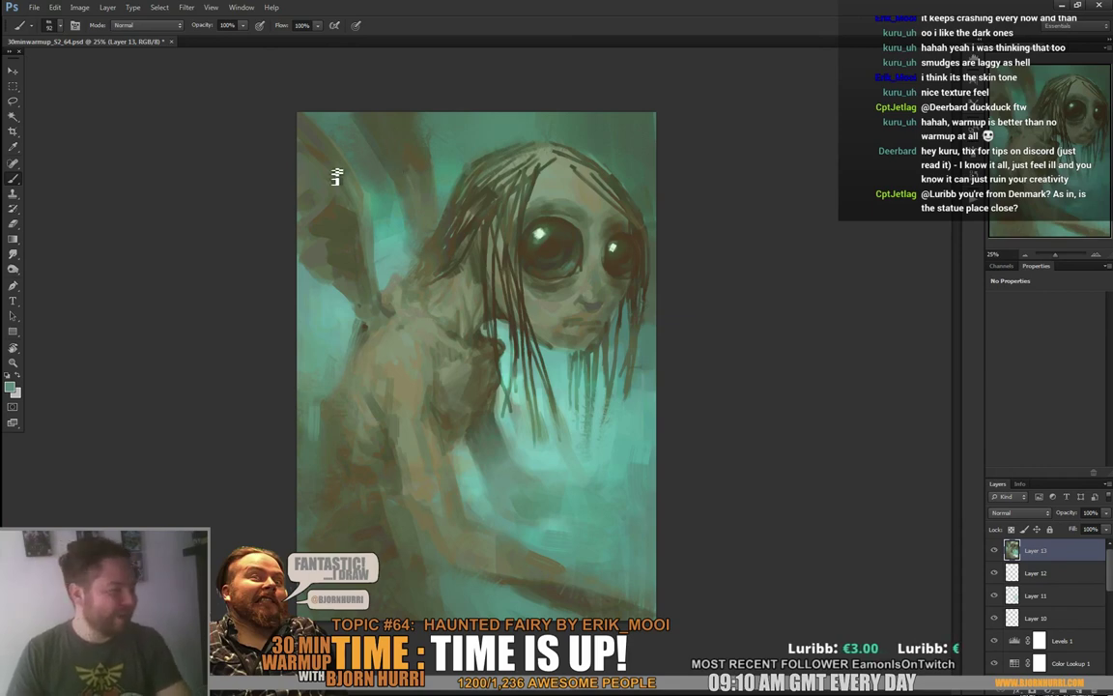
Pick another brush tip at 65 px, paint a highlight above the larger eye with its sampled highlight colour, and save the file
right_click(543, 207)
click(619, 345)
alt+click(538, 233)
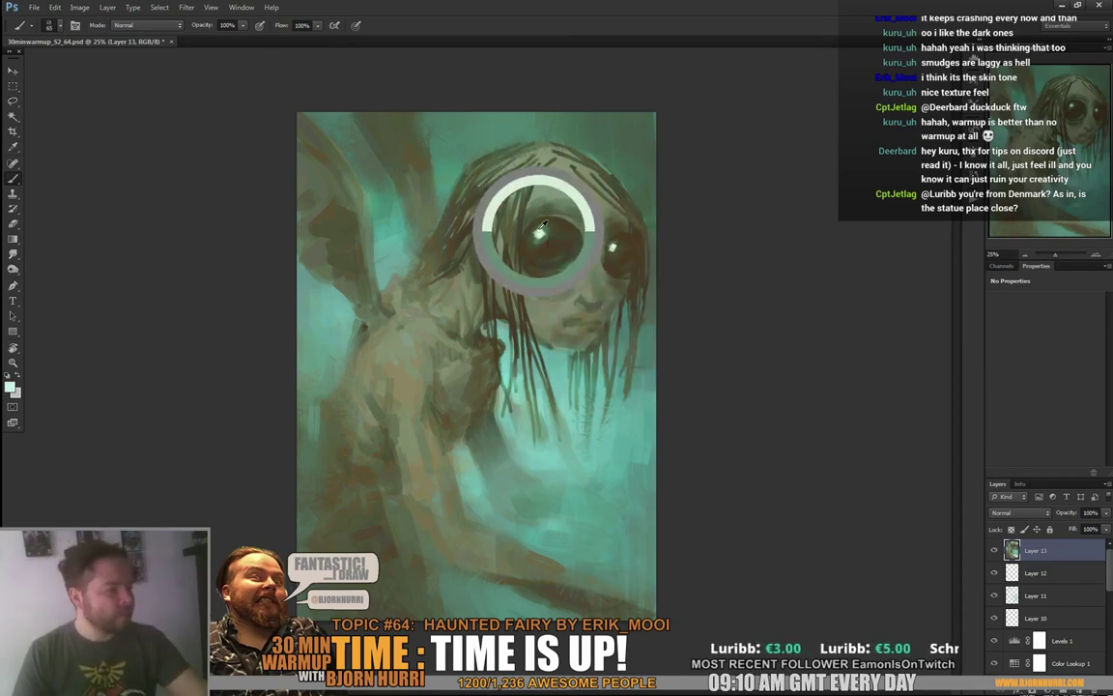
drag(548, 183, 552, 191)
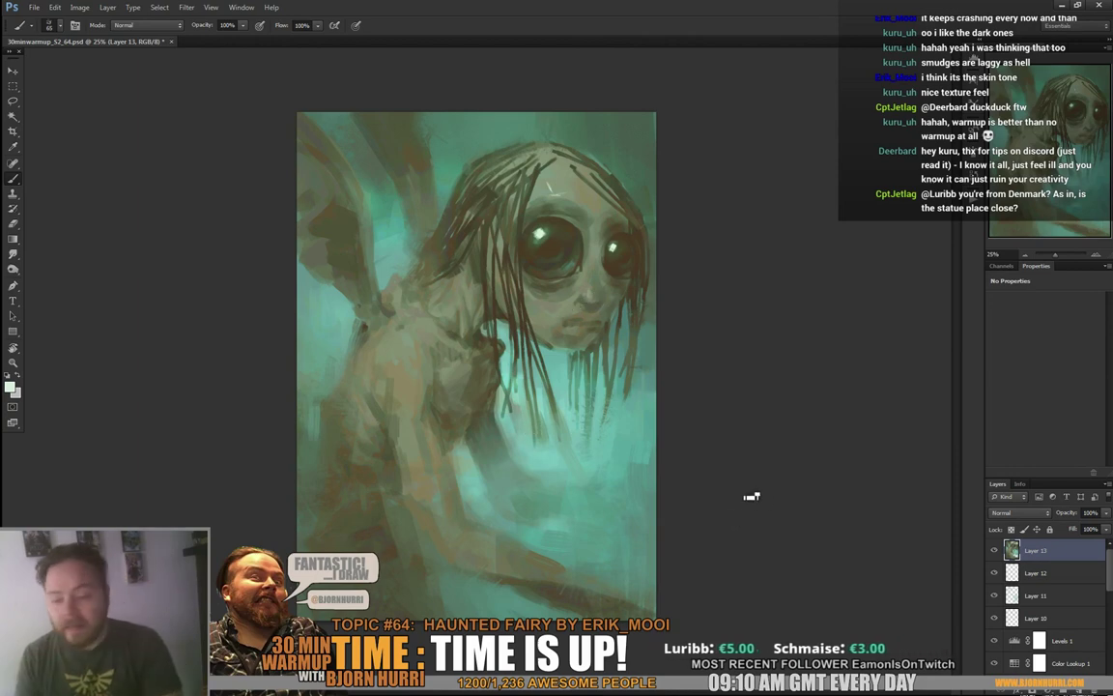
key(ctrl+s)
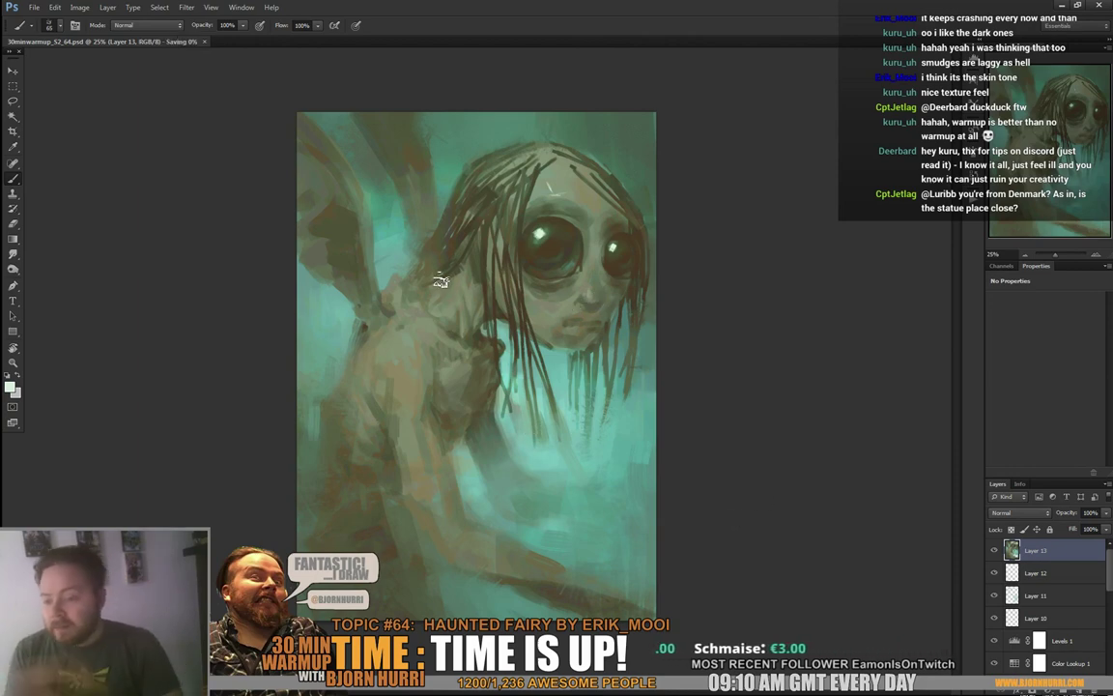